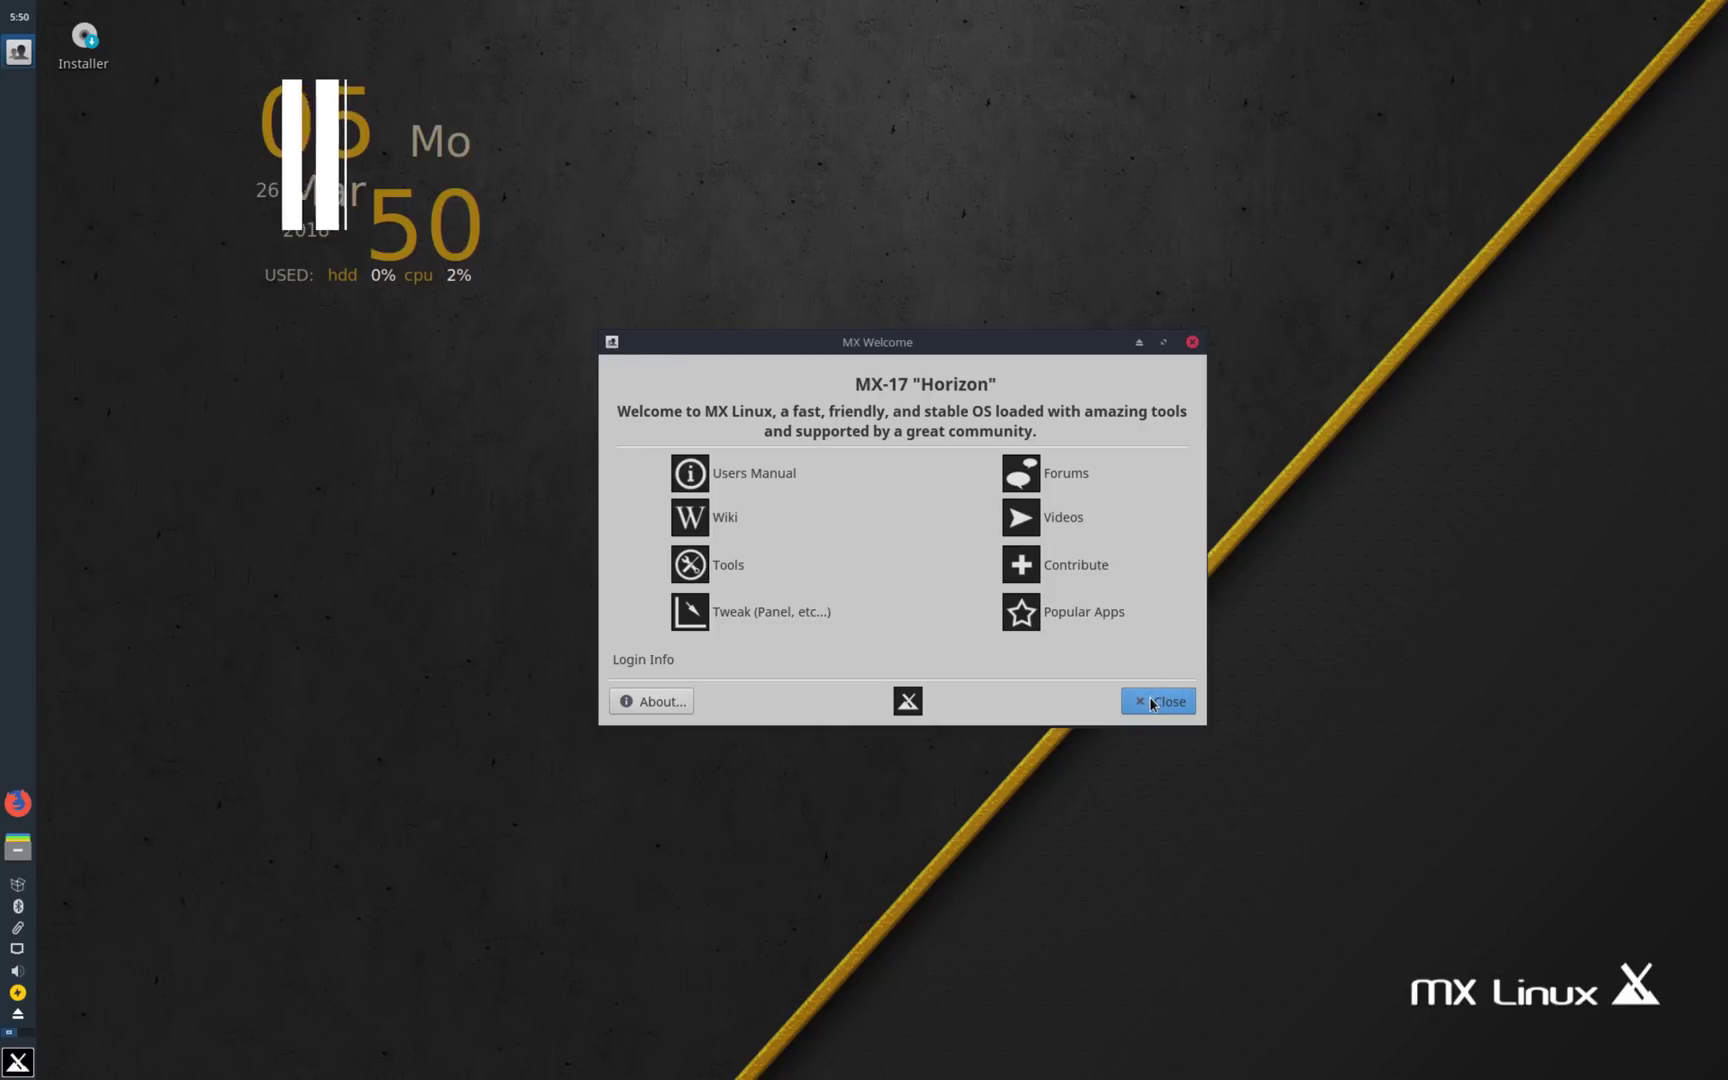
Step: Close MX Welcome, launch the MX Linux installer and accept the terms to reach disk selection
left_click(1150, 701)
double_click(84, 36)
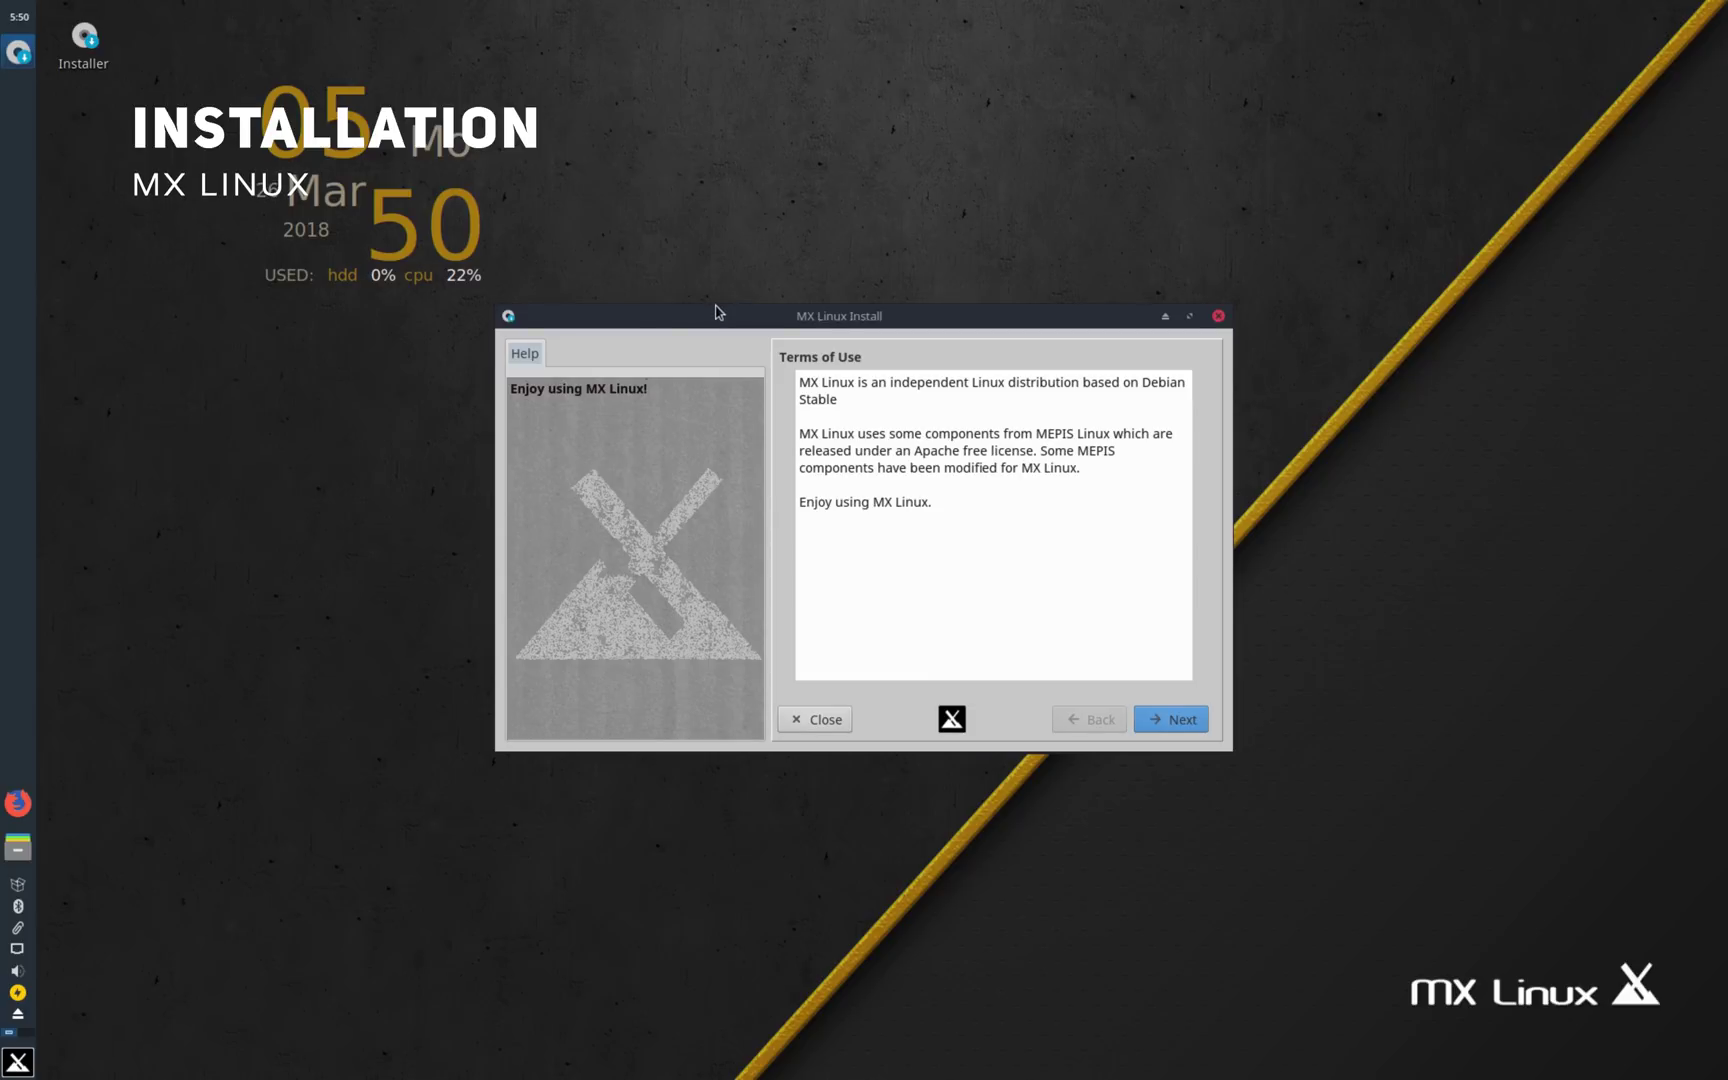
mouse_move(717, 310)
left_mouse_down()
mouse_move(595, 304)
mouse_move(697, 326)
left_mouse_up()
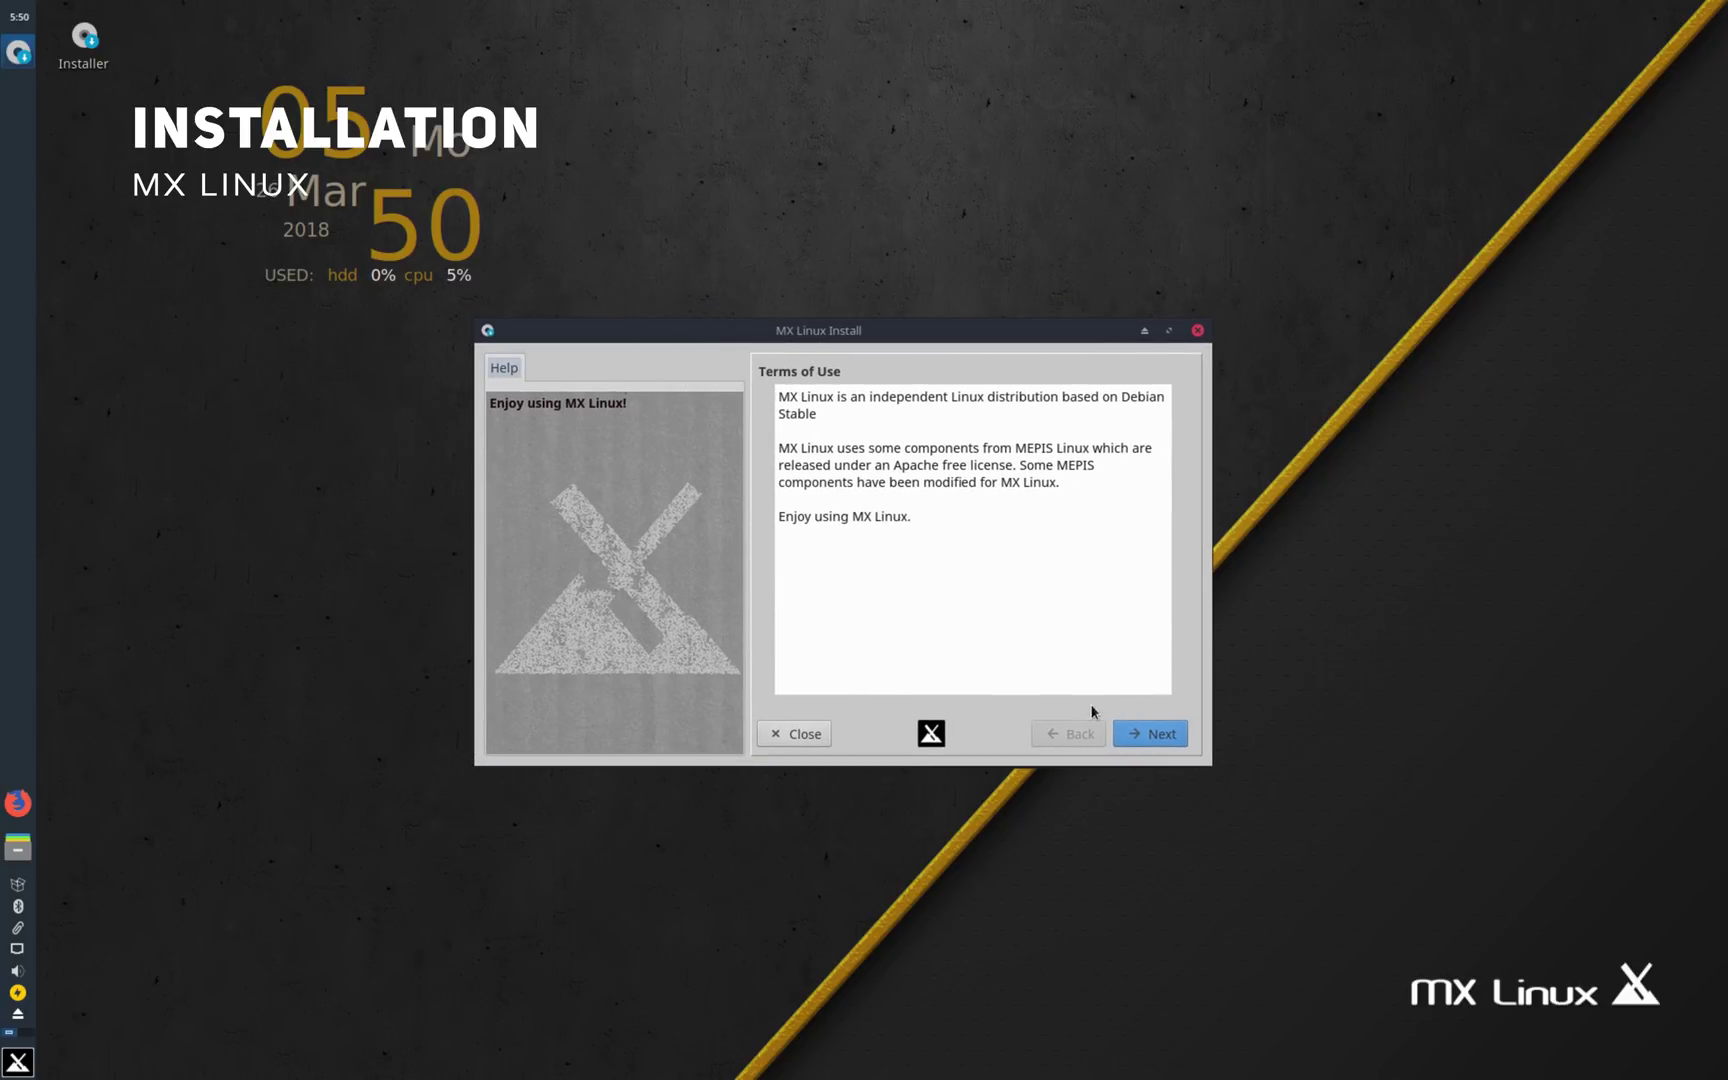
left_click(1140, 737)
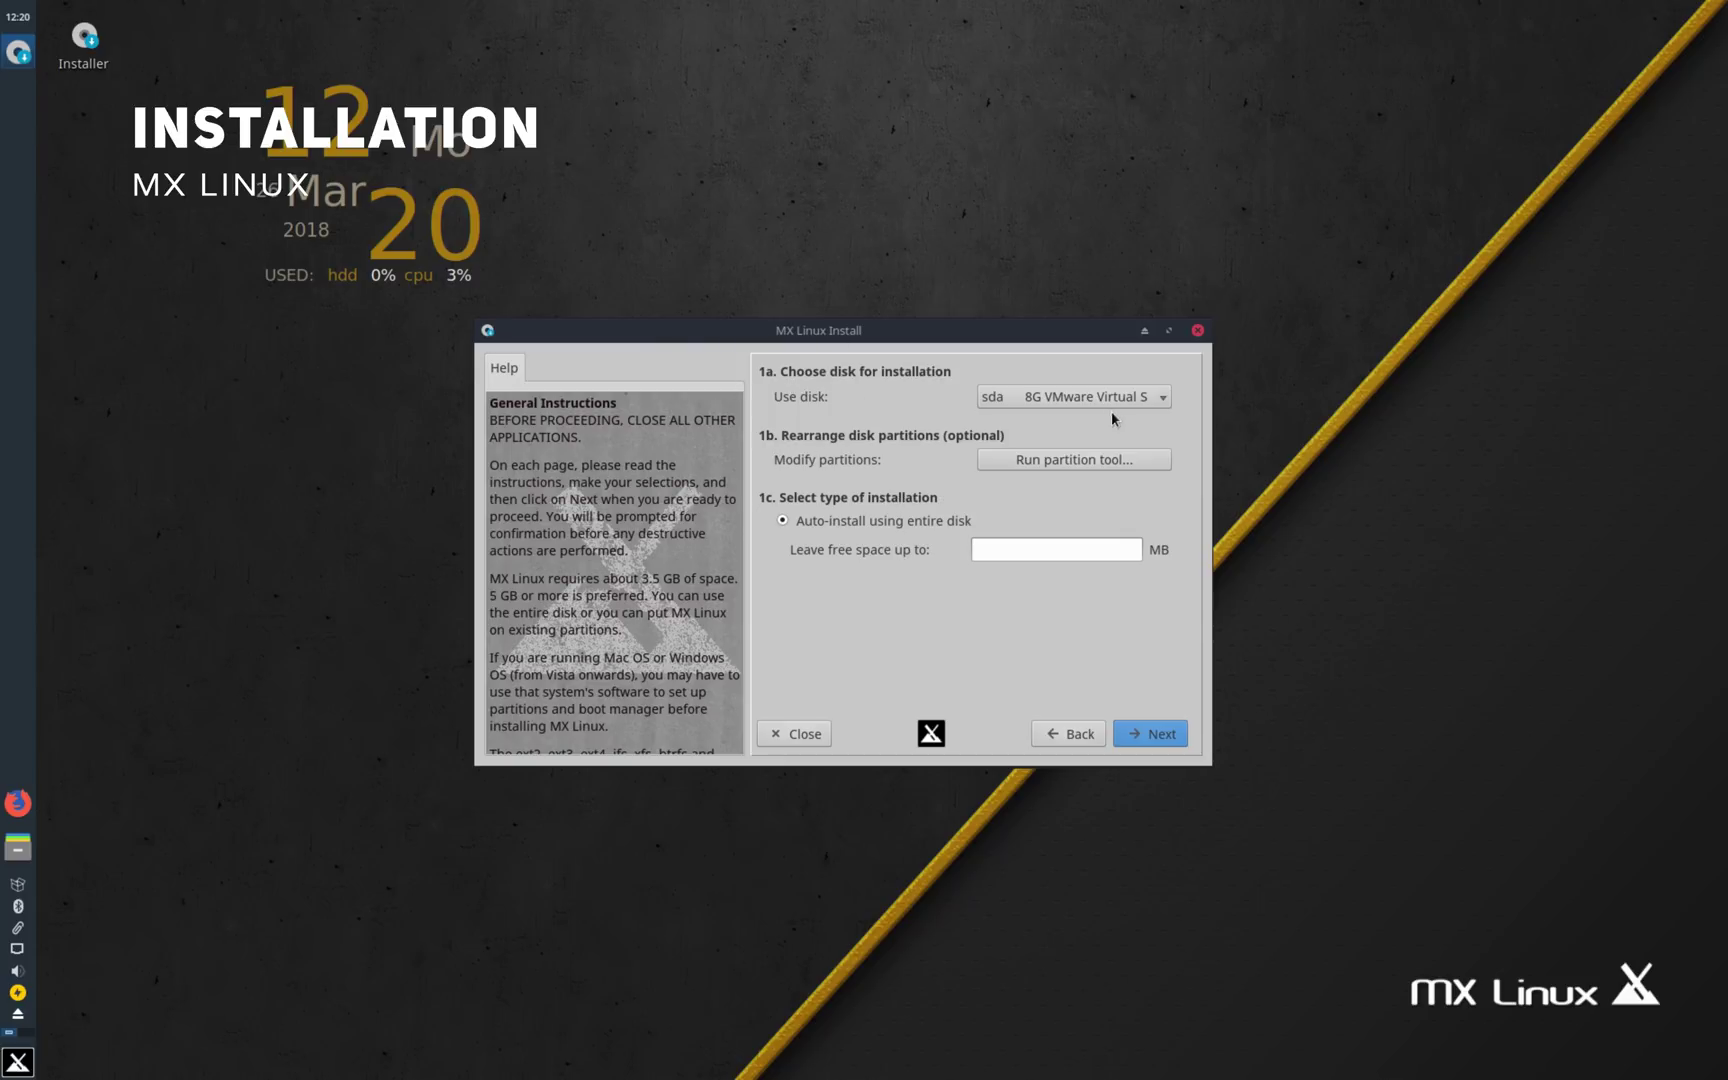
Step: Leave partitions unchanged, clear the free-space amount, and auto-install on the entire sda disk
left_click(1038, 461)
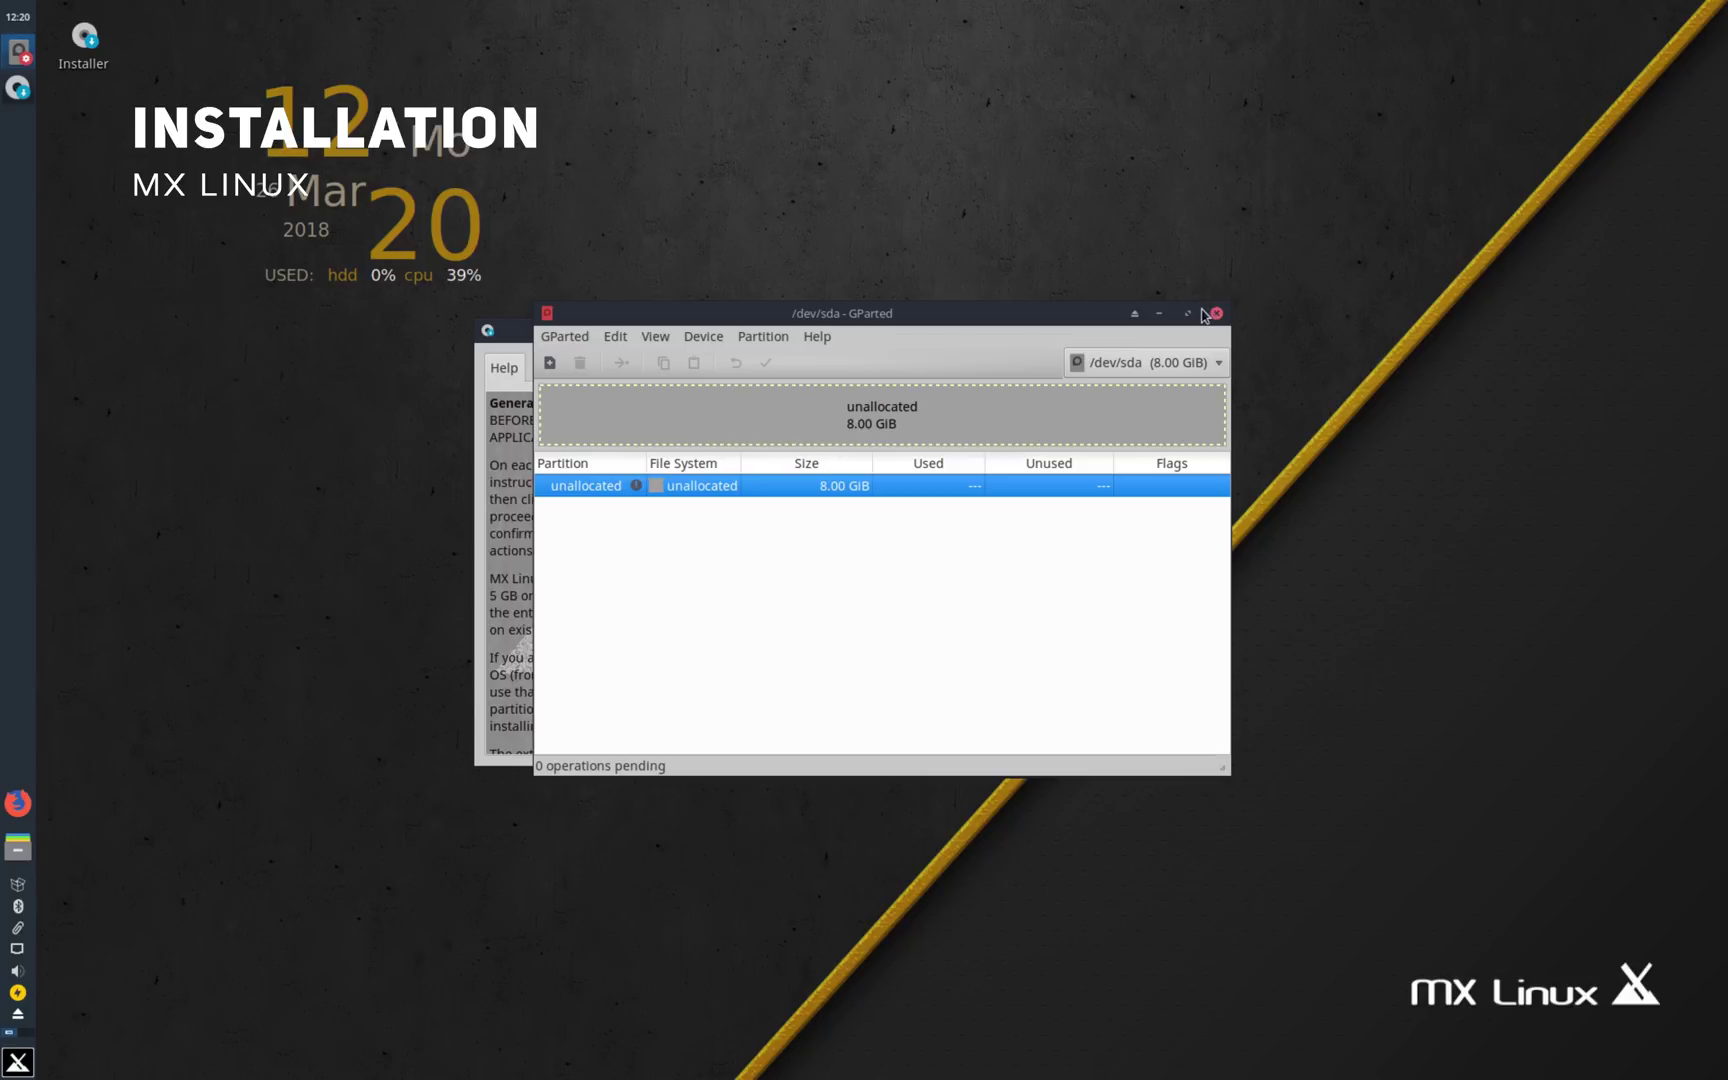
left_click(1215, 313)
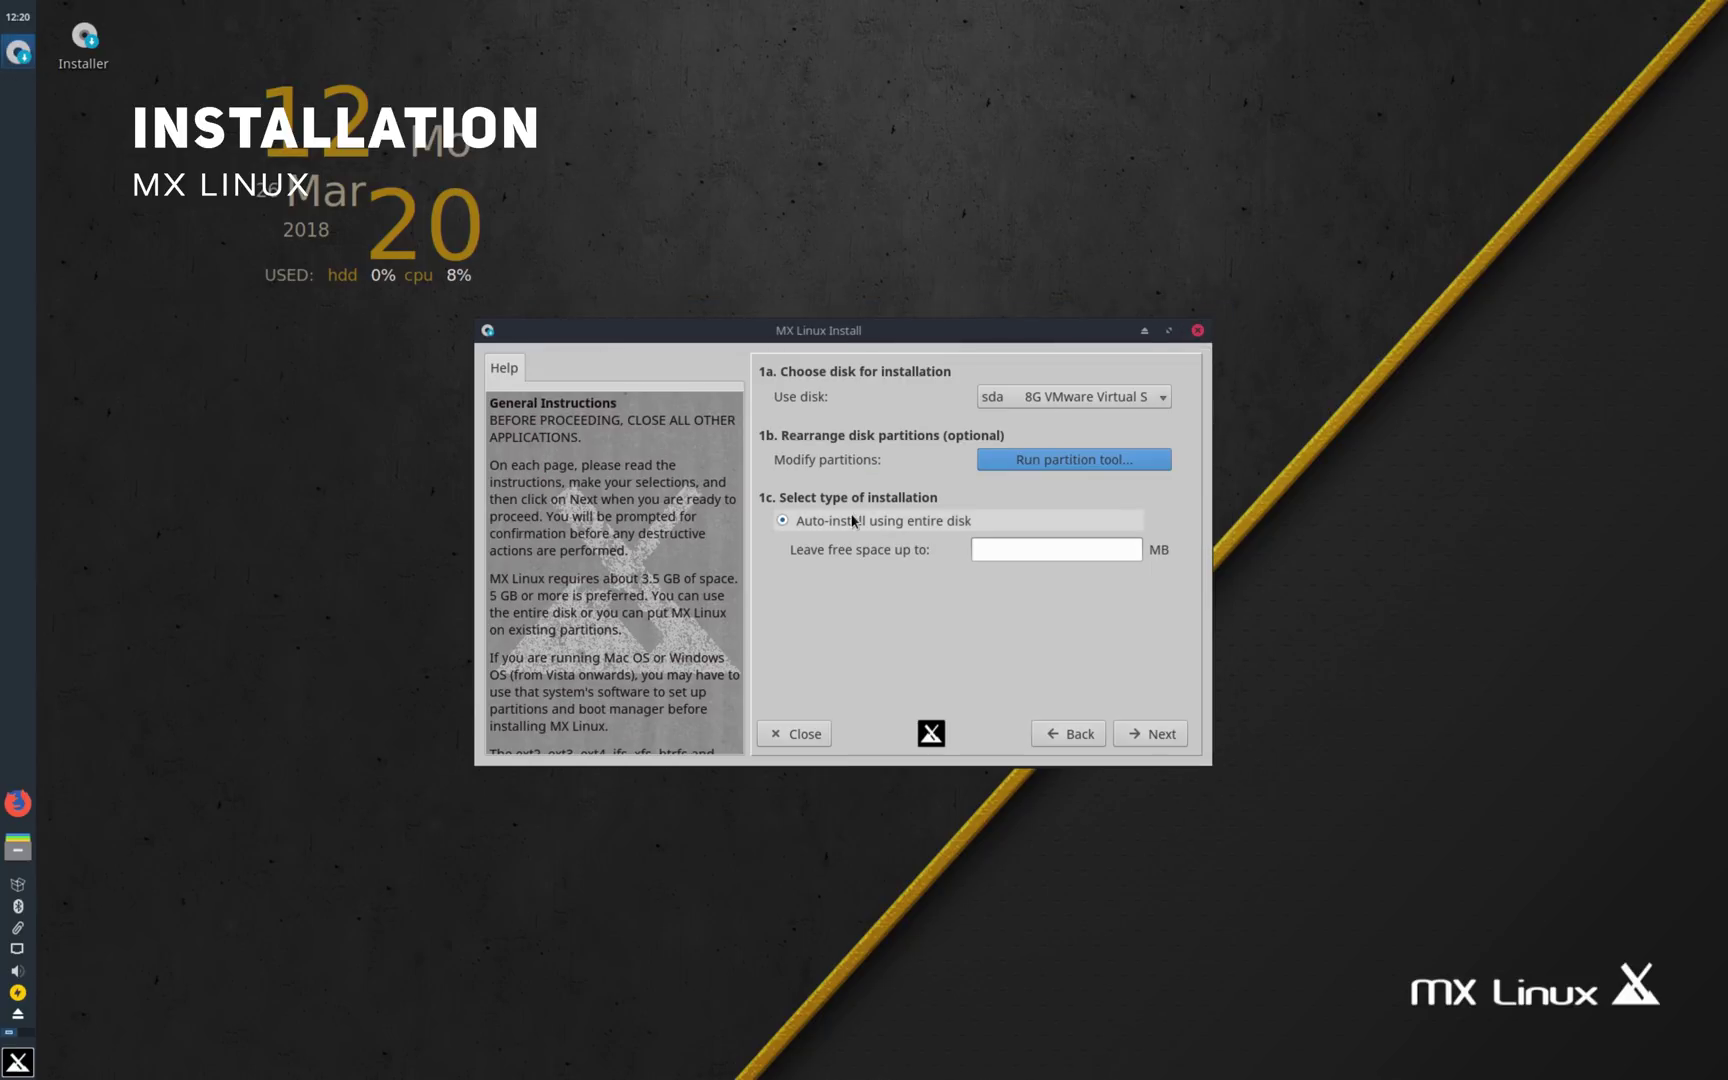
left_click(1016, 544)
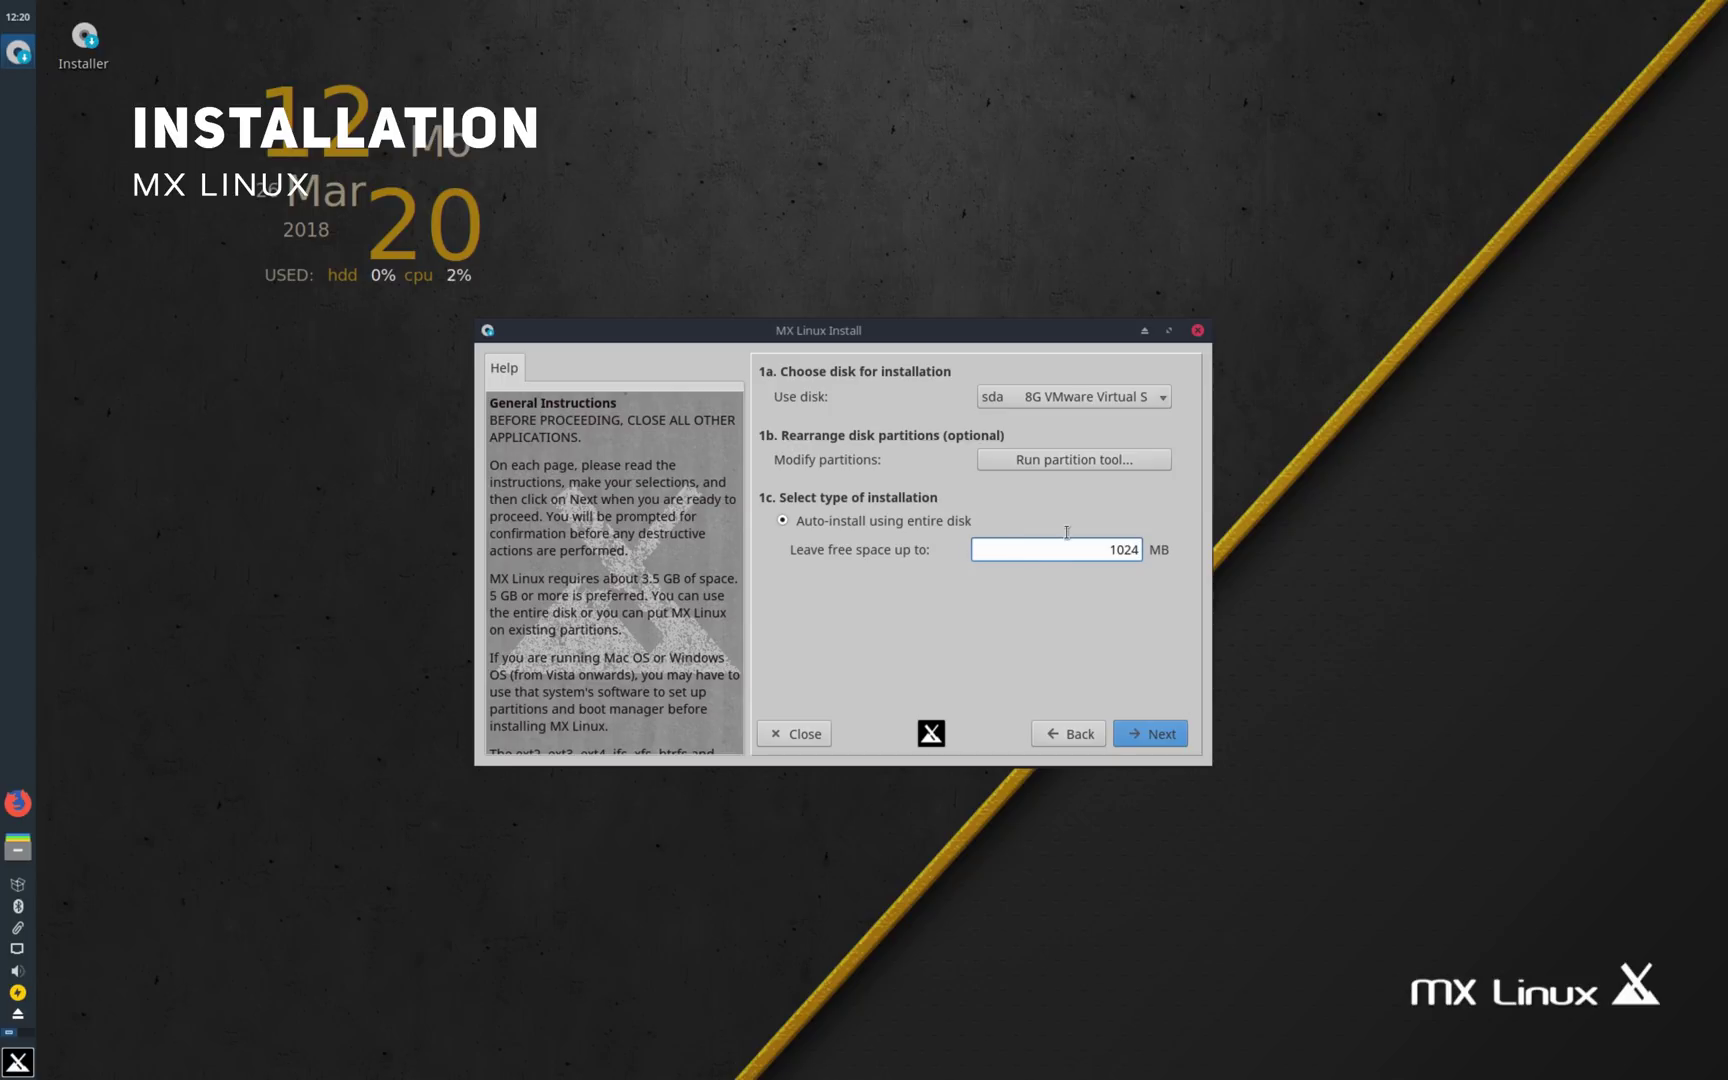
key("BackSpace")
key("BackSpace")
key("BackSpace")
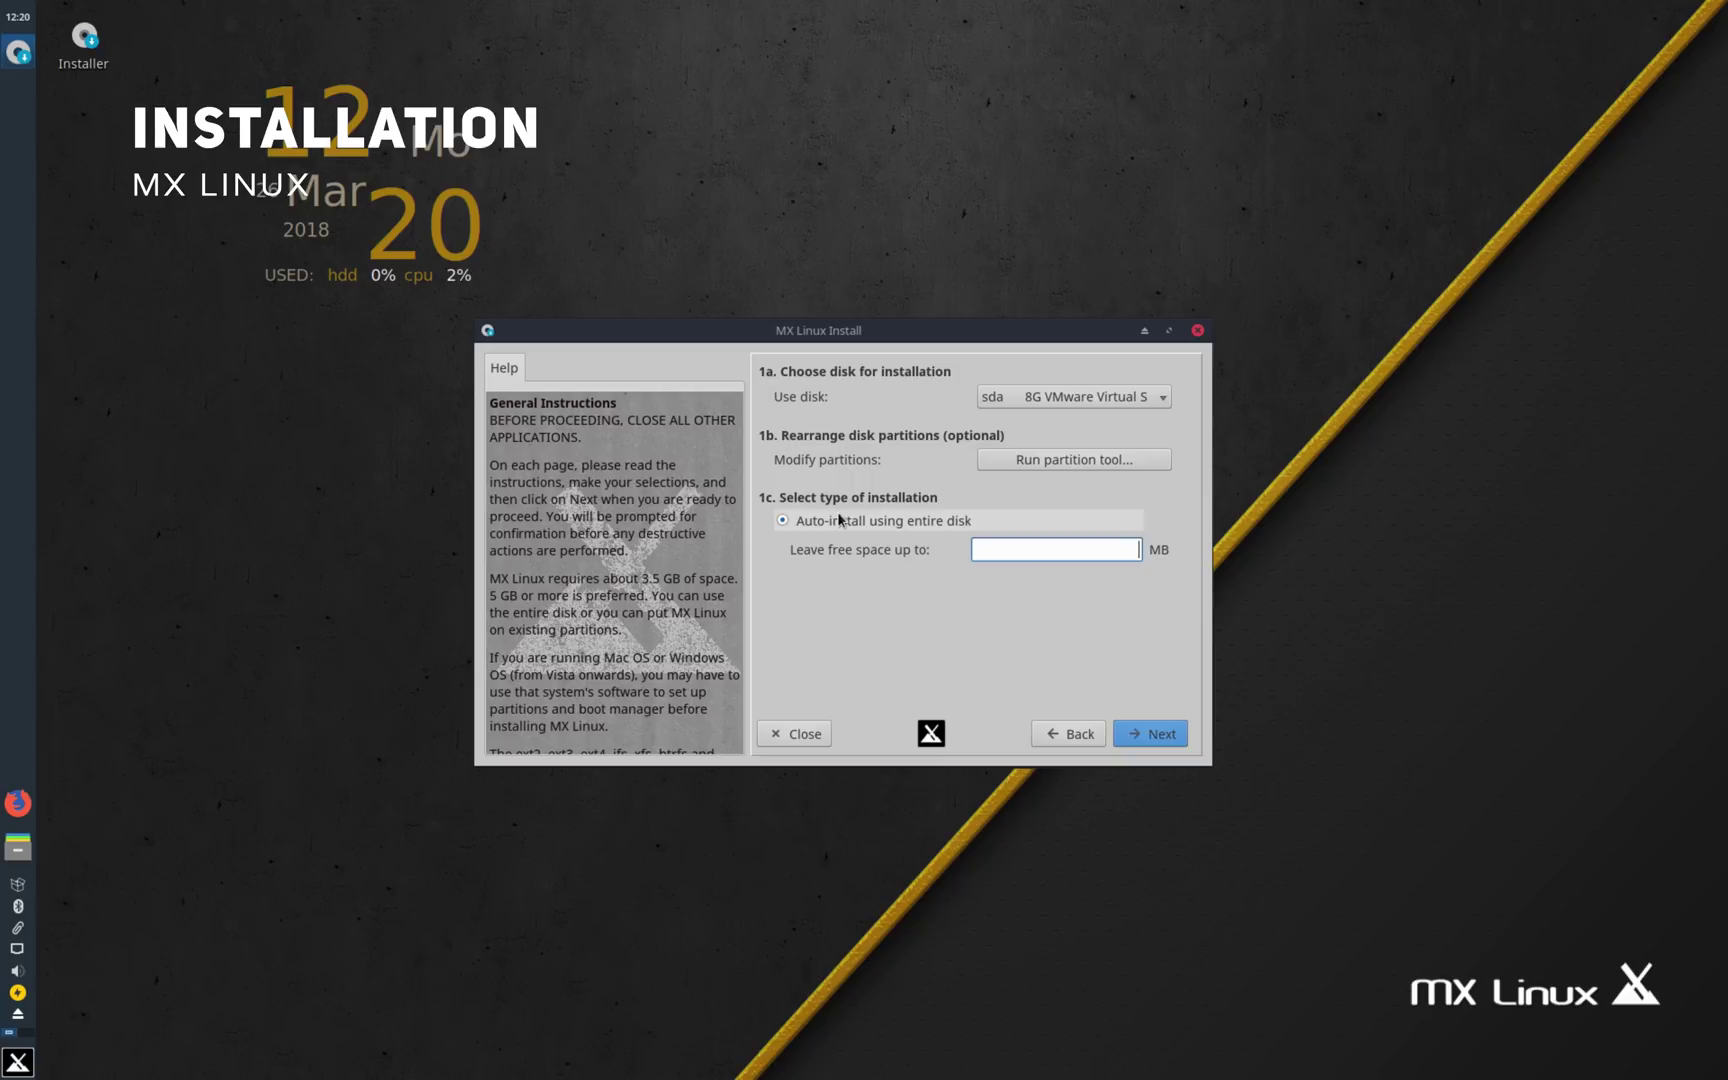
left_click(777, 515)
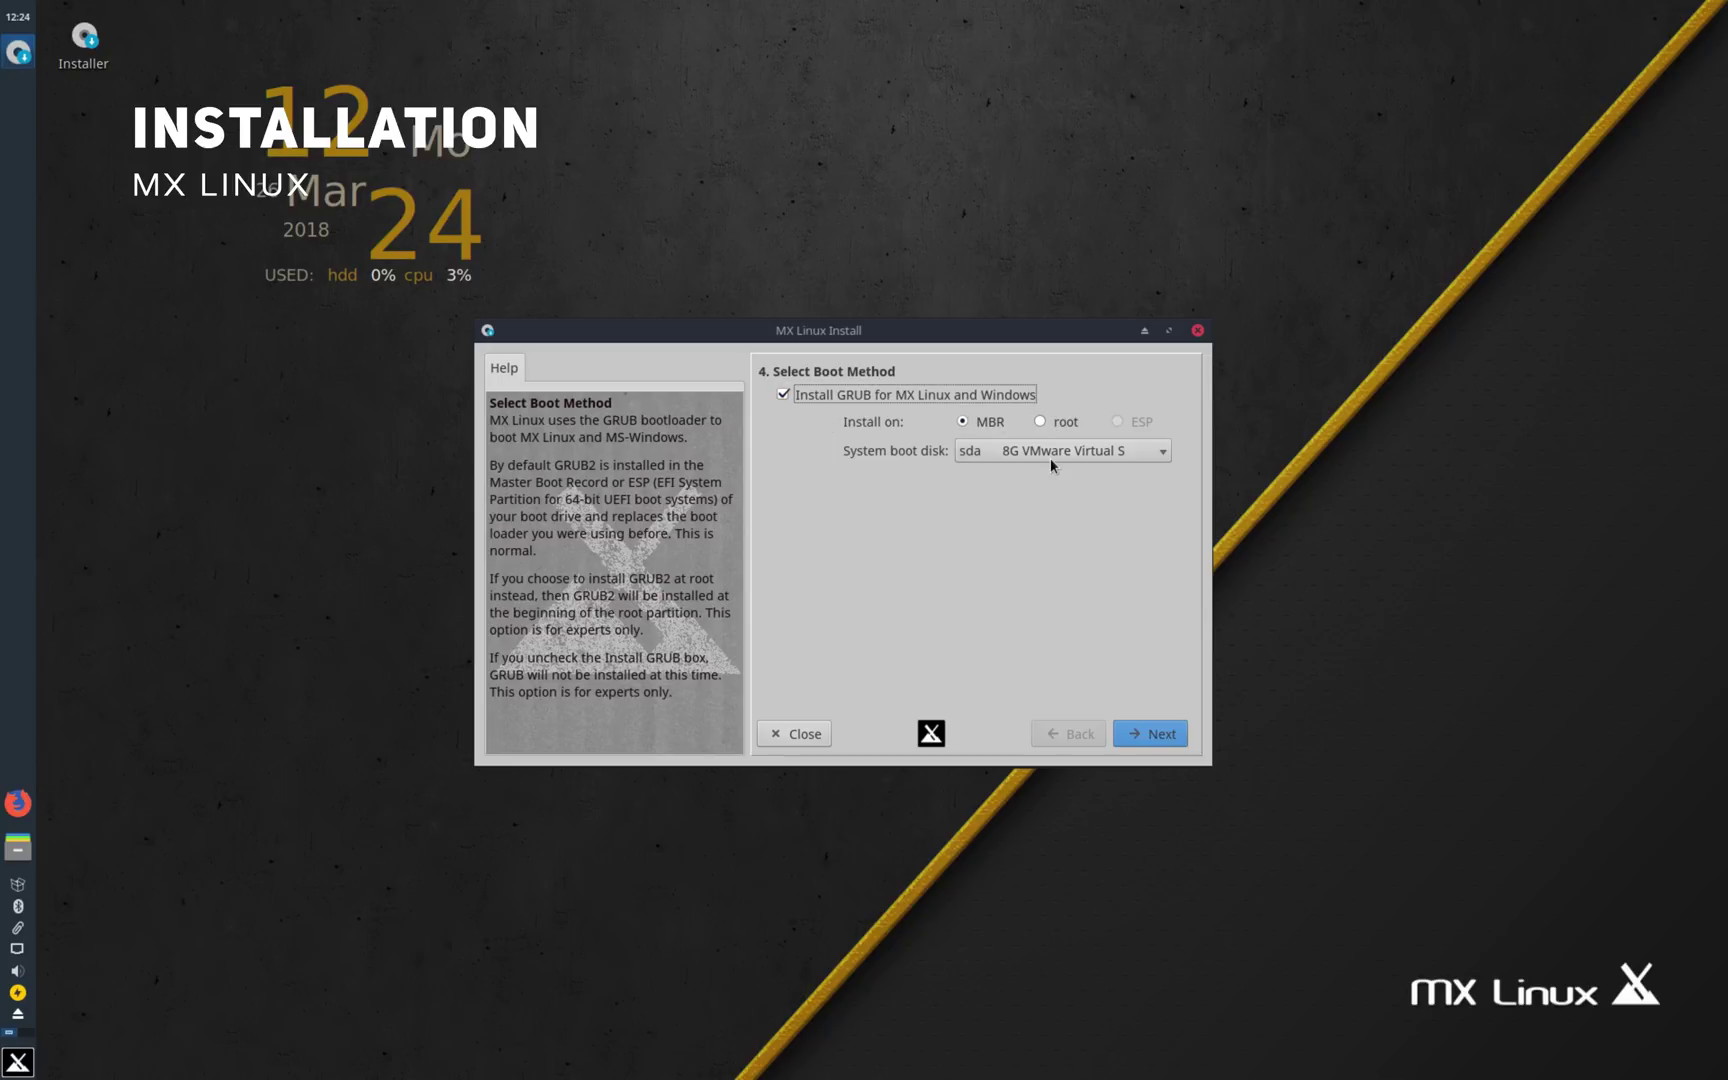
Step: Install GRUB to sda, then review the sudo, cron, cups, ssh and nfs services unchanged
left_click(1143, 737)
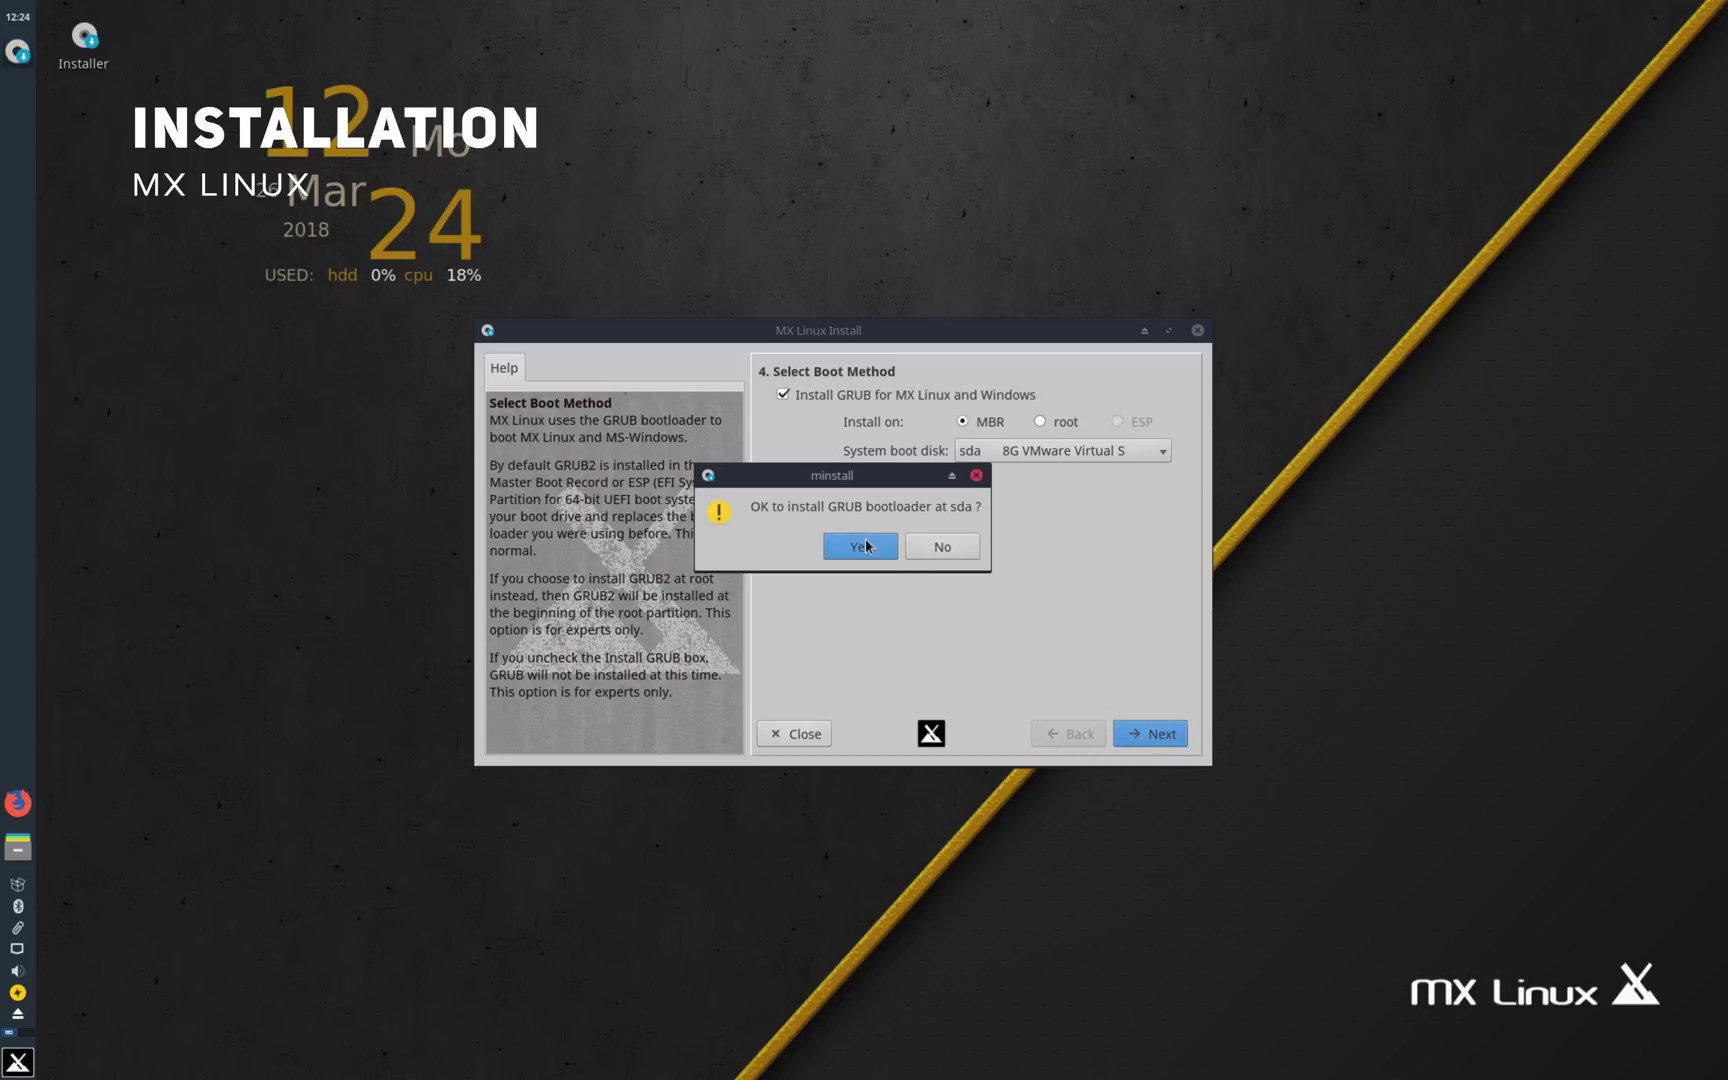
left_click(860, 543)
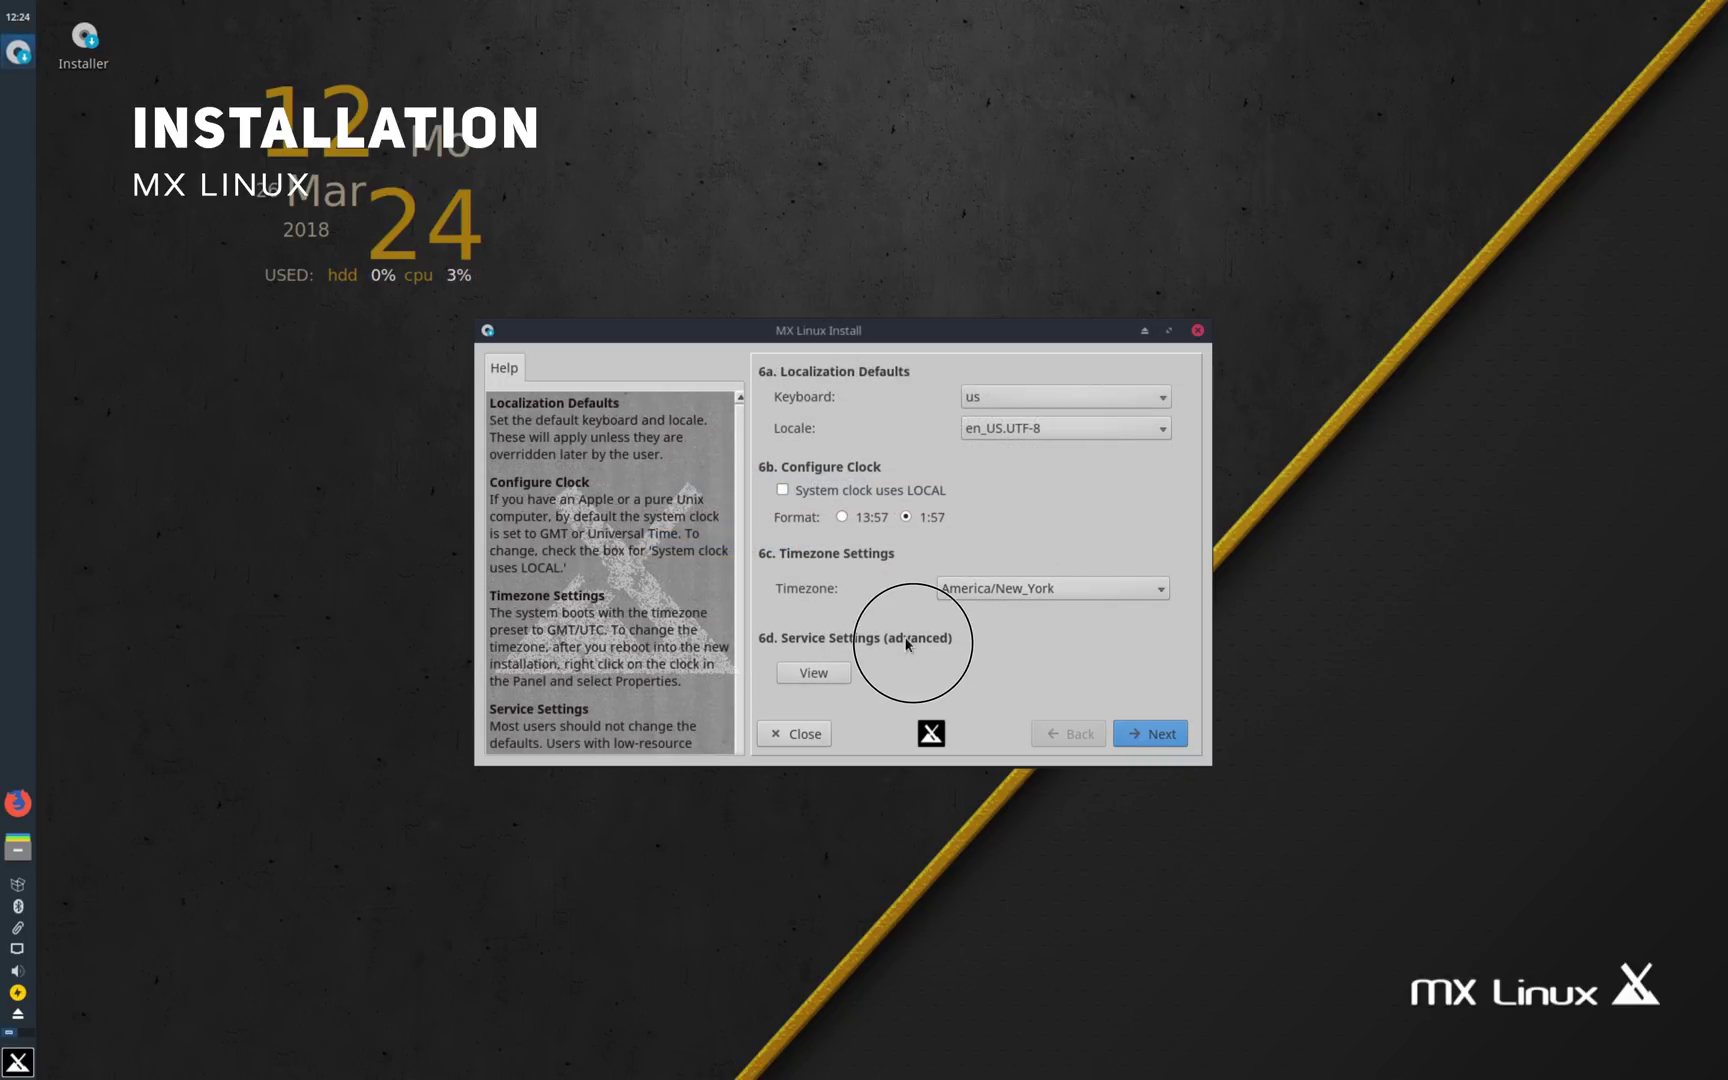
left_click(810, 671)
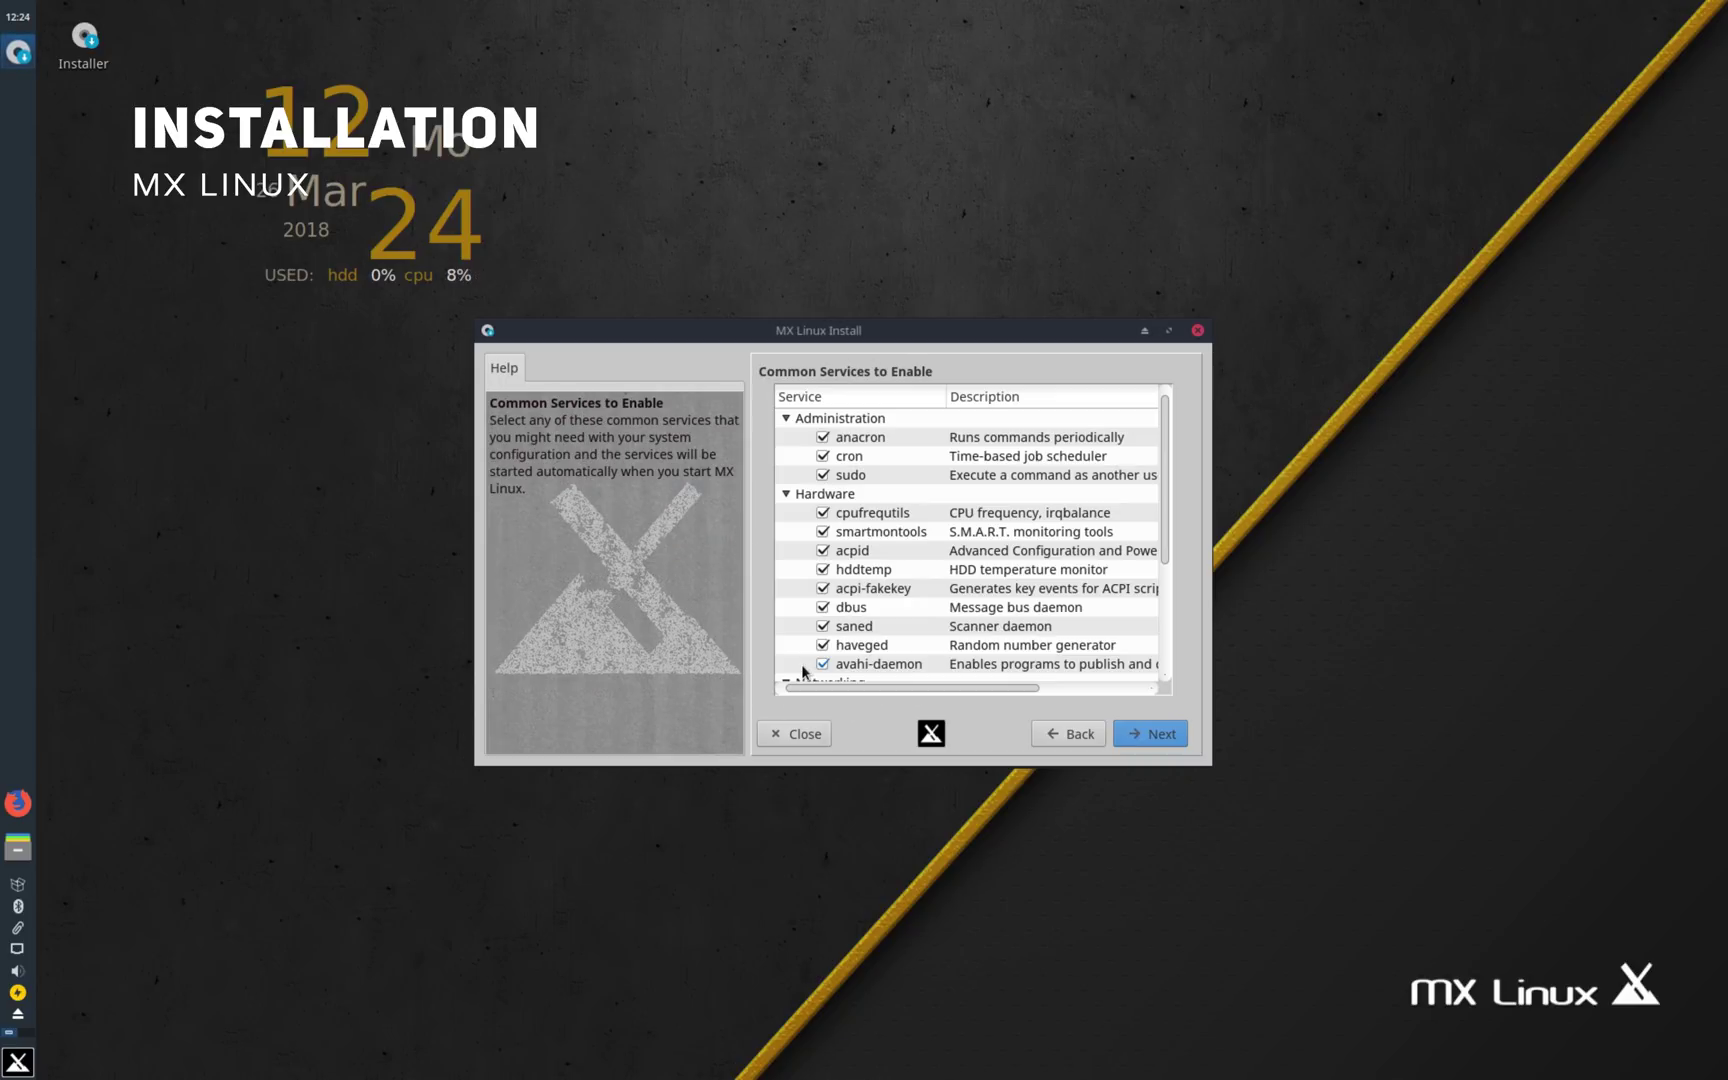
left_click(866, 472)
left_click(870, 456)
scroll(890, 540, "down", 3)
left_click(852, 664)
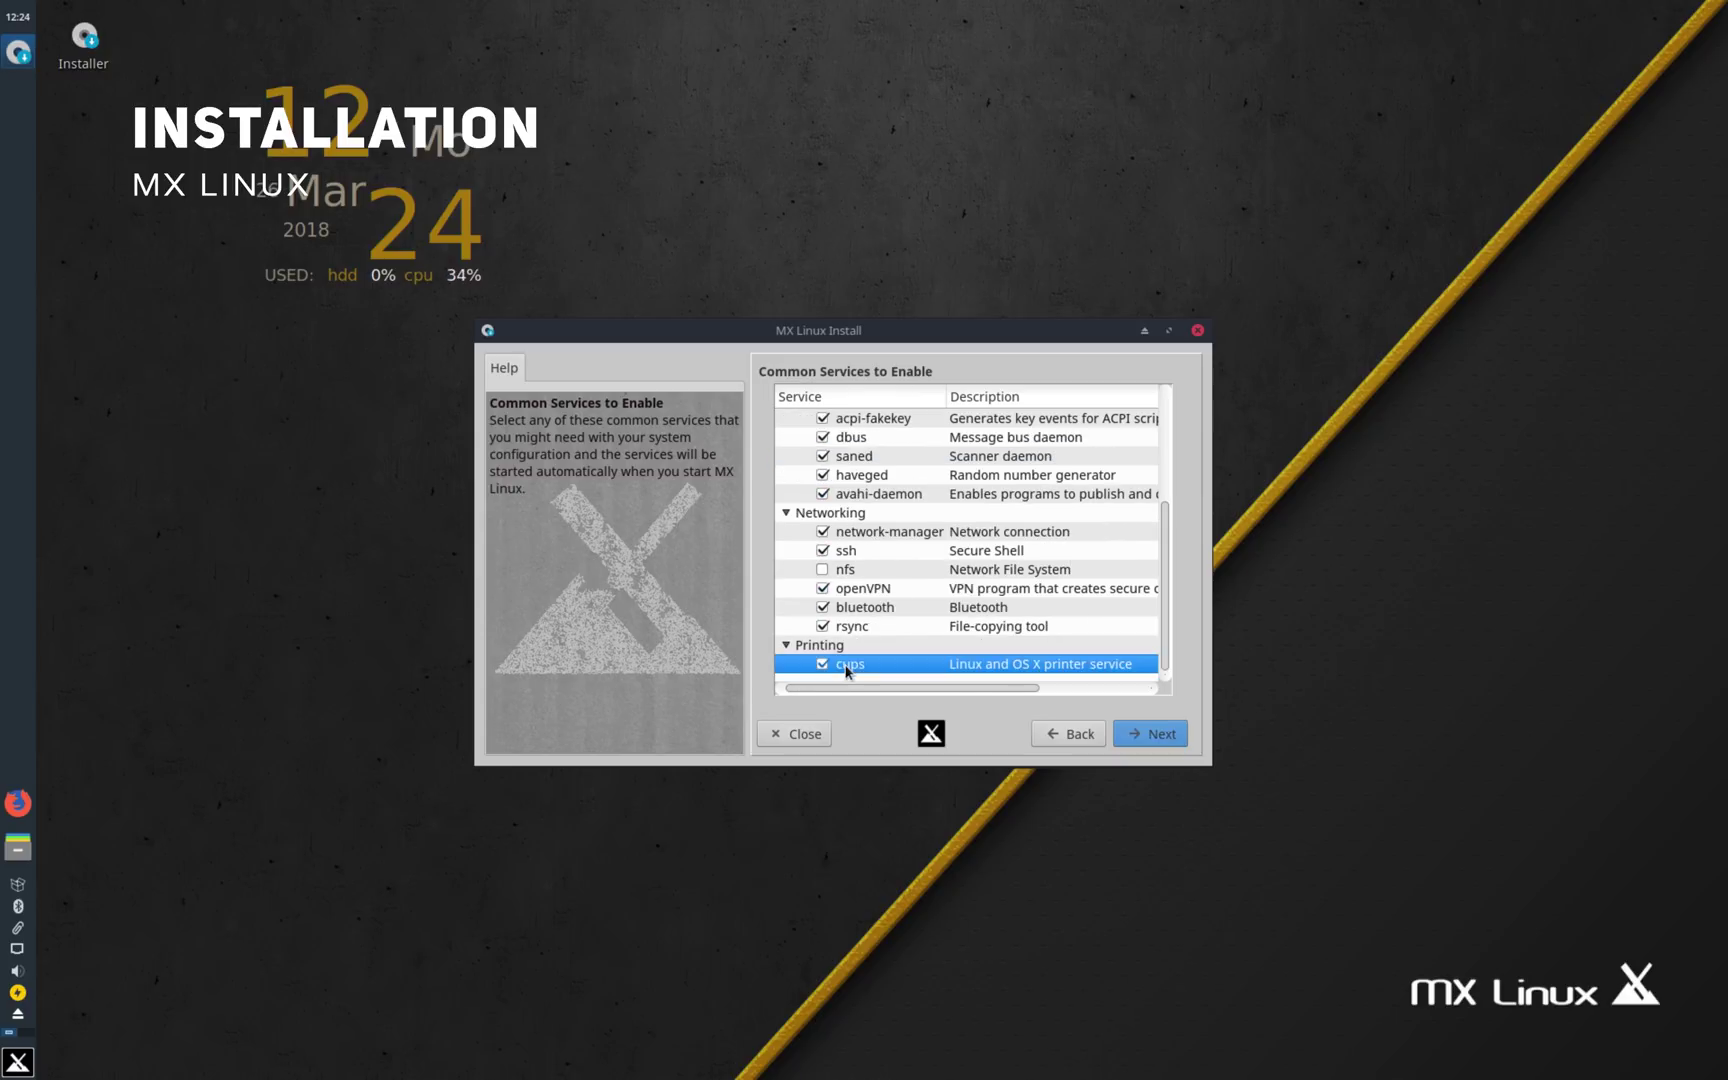
left_click(871, 553)
left_click(867, 572)
left_click(1057, 735)
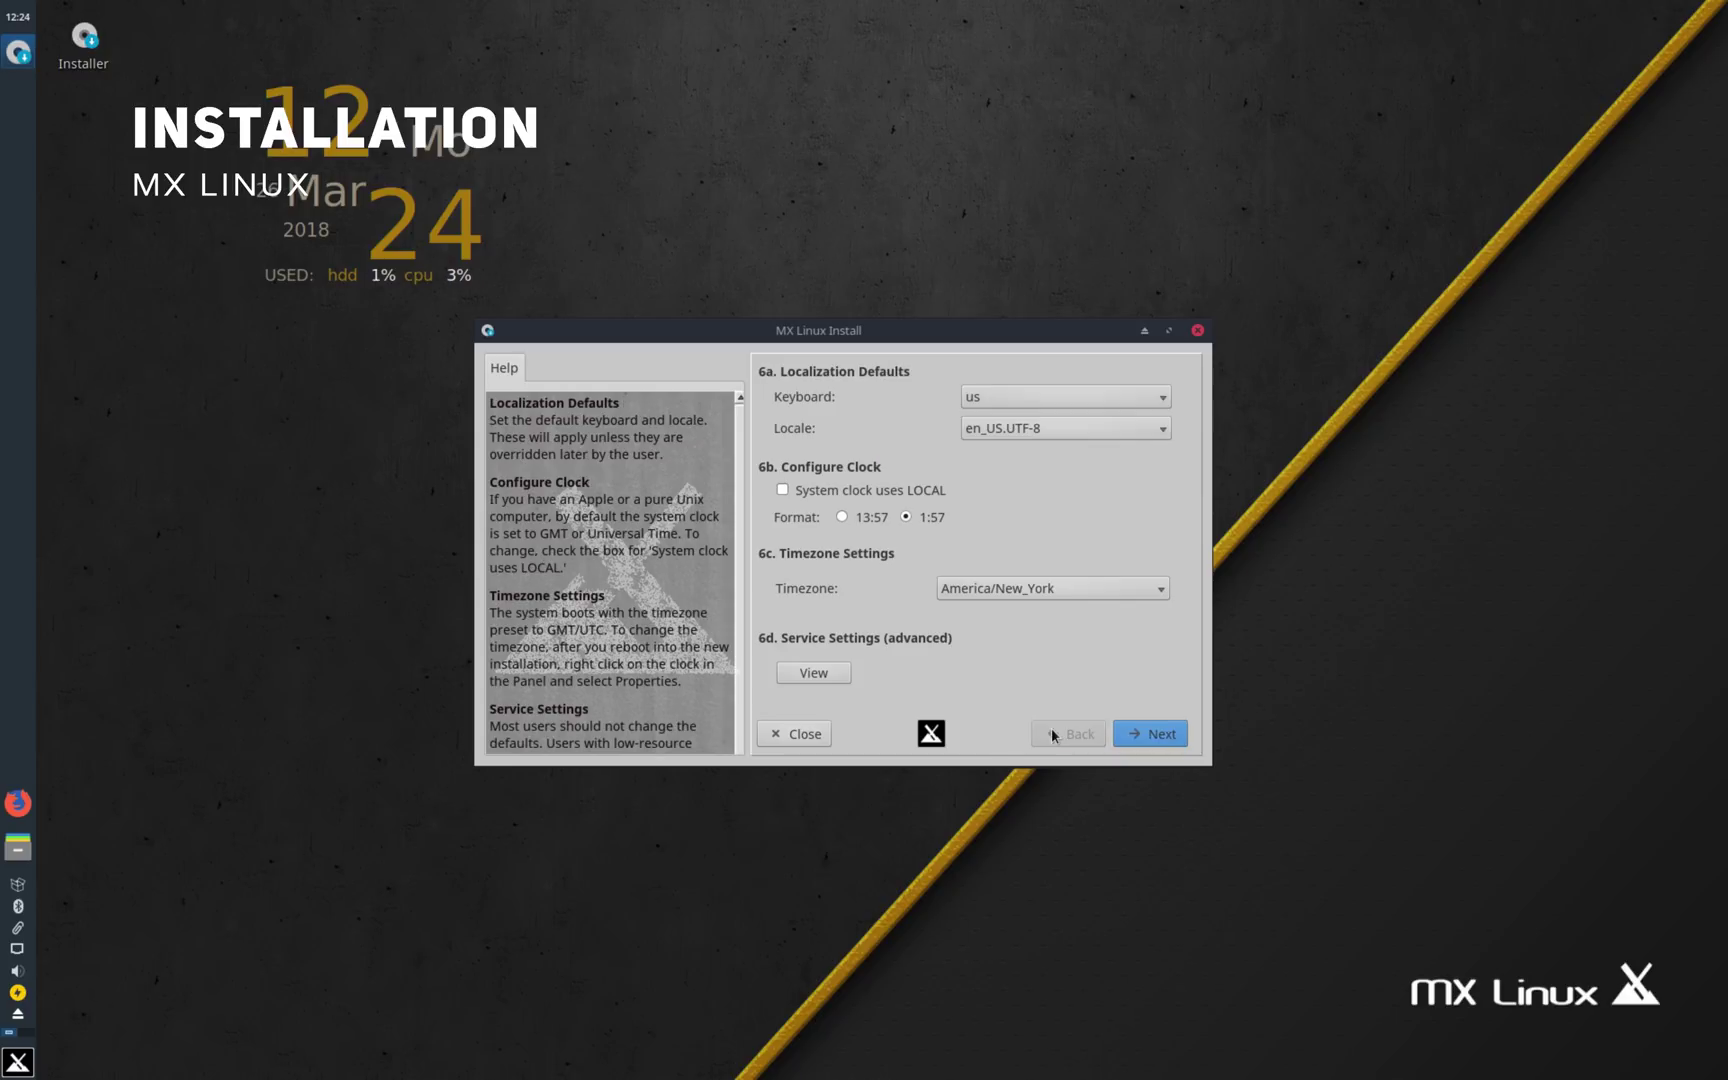
Step: Enter the default user's login name and password, plus the root password
left_click(1120, 733)
left_click(1001, 386)
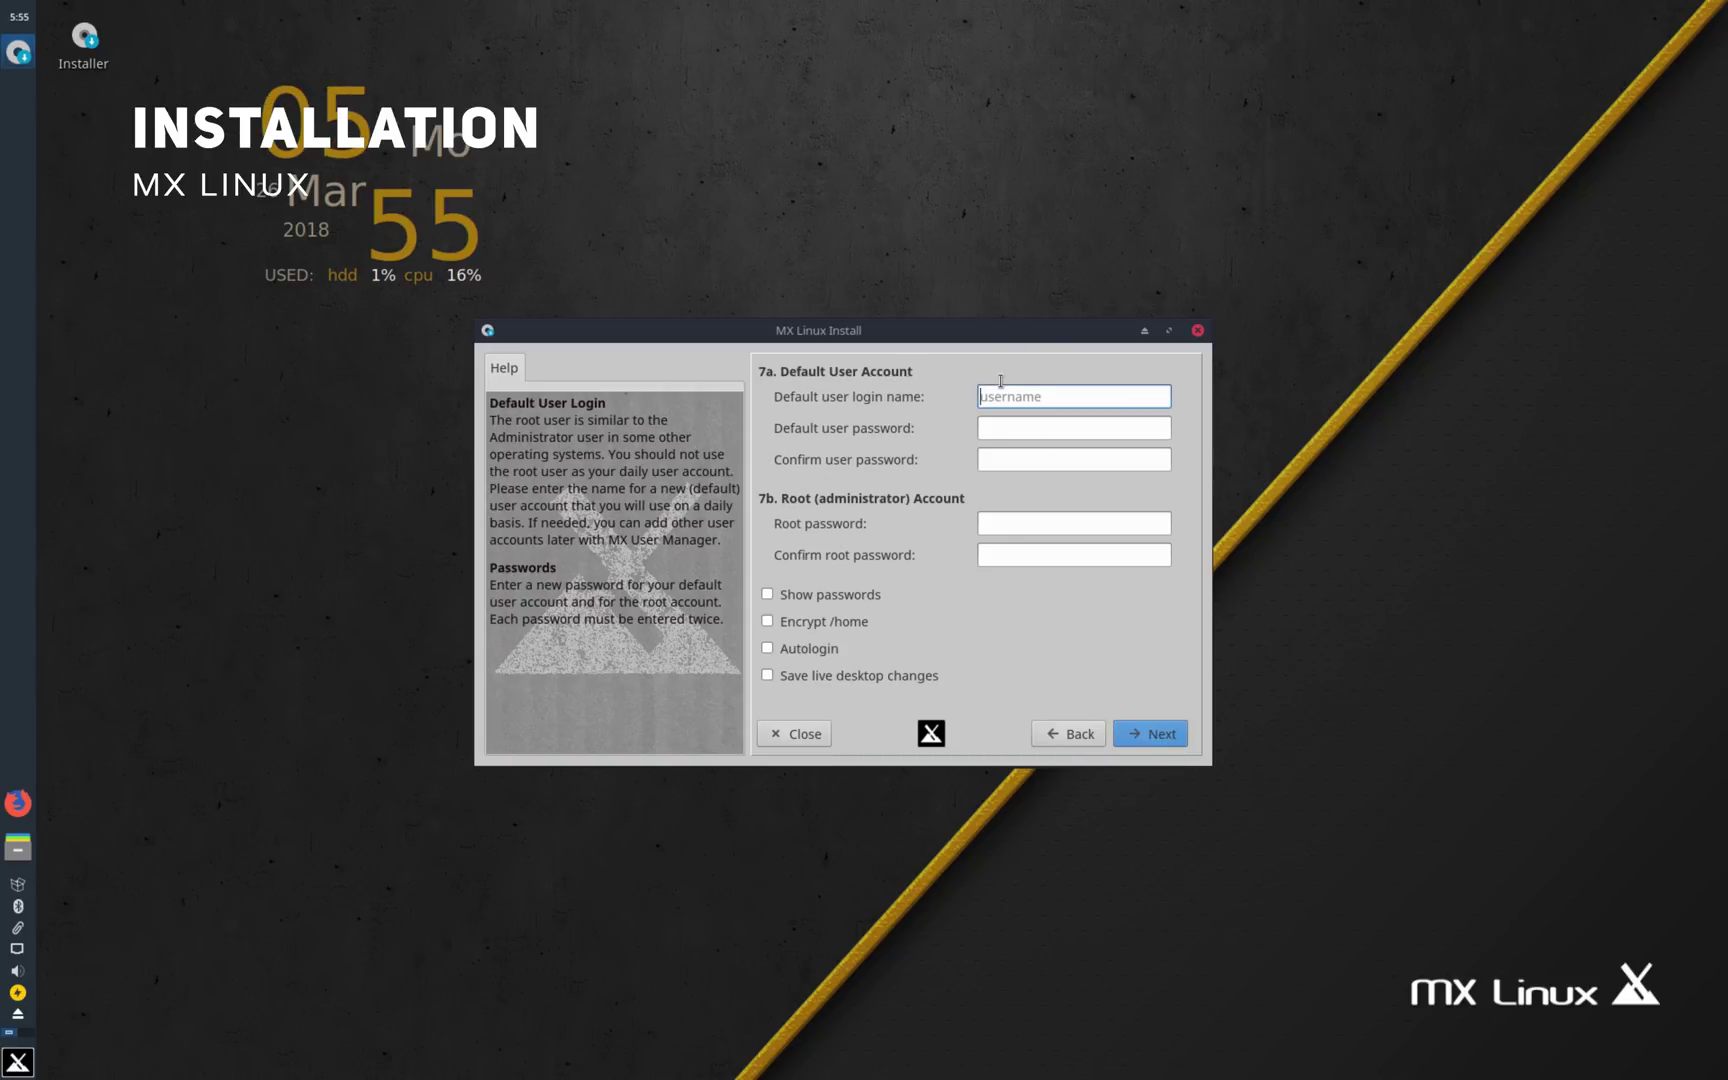
type("xpstech")
key("Tab")
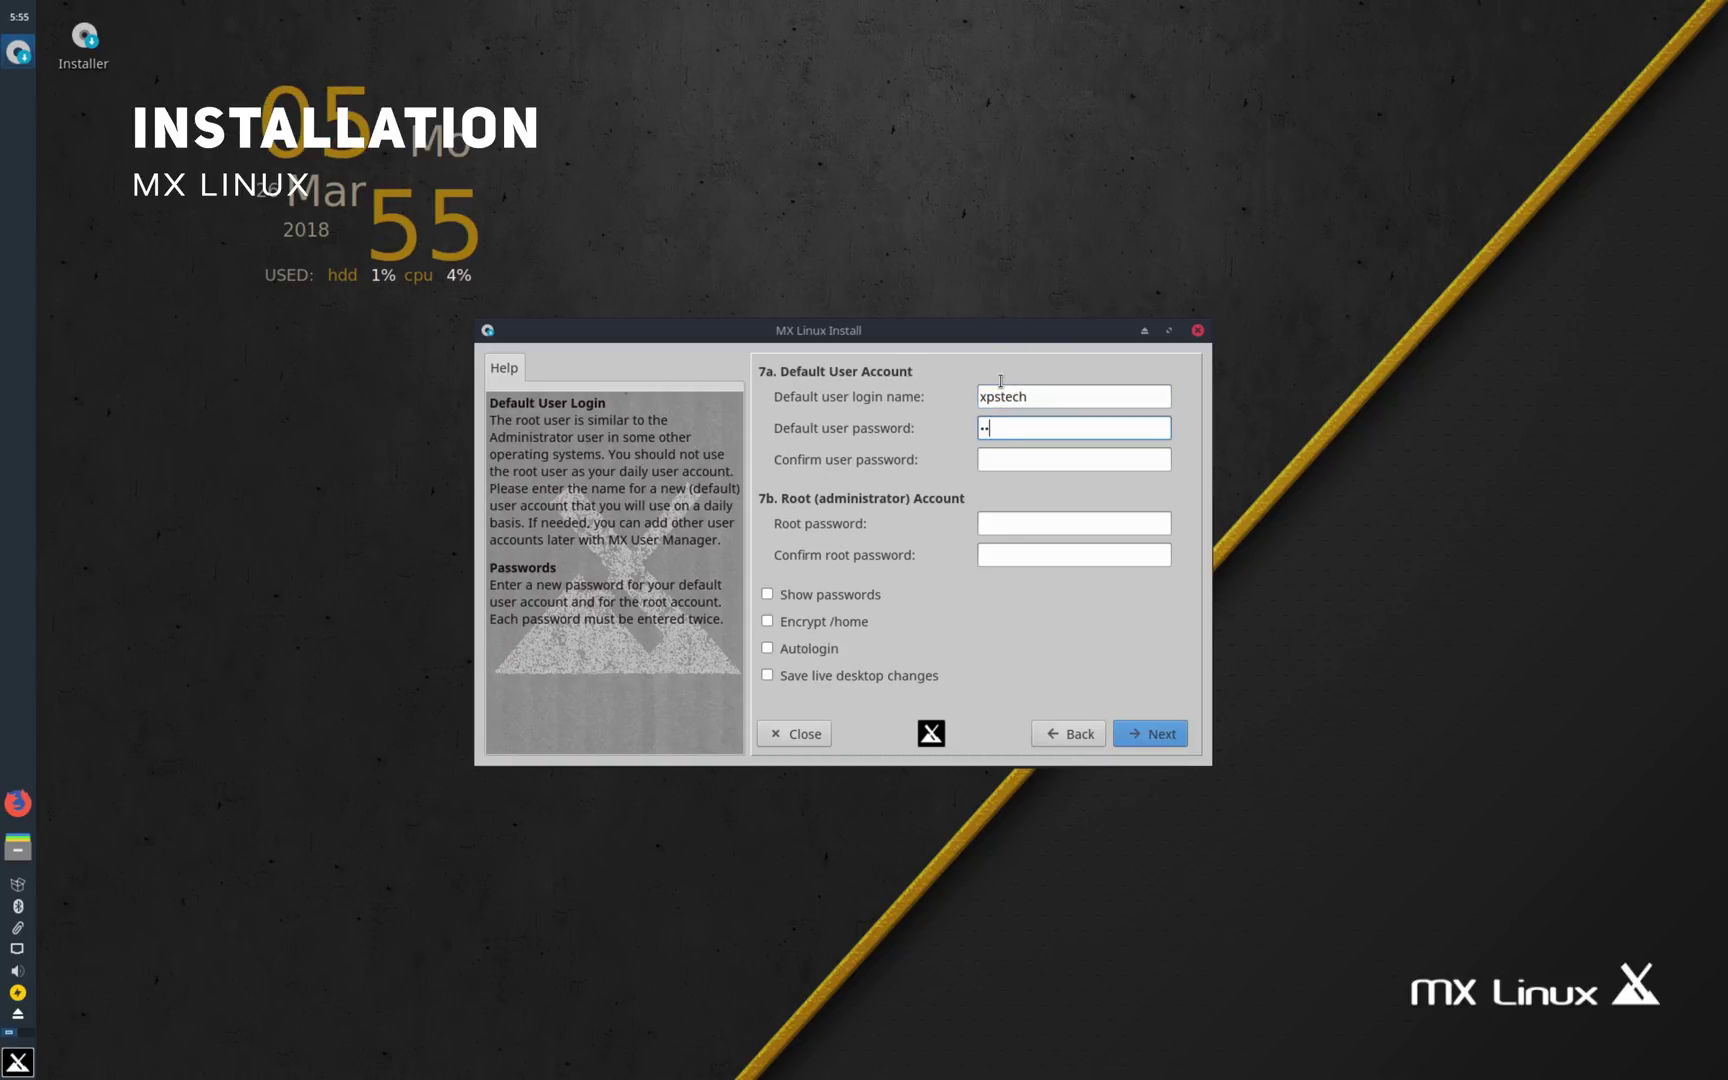
type("••")
key("Tab")
type("••••••••")
key("Tab")
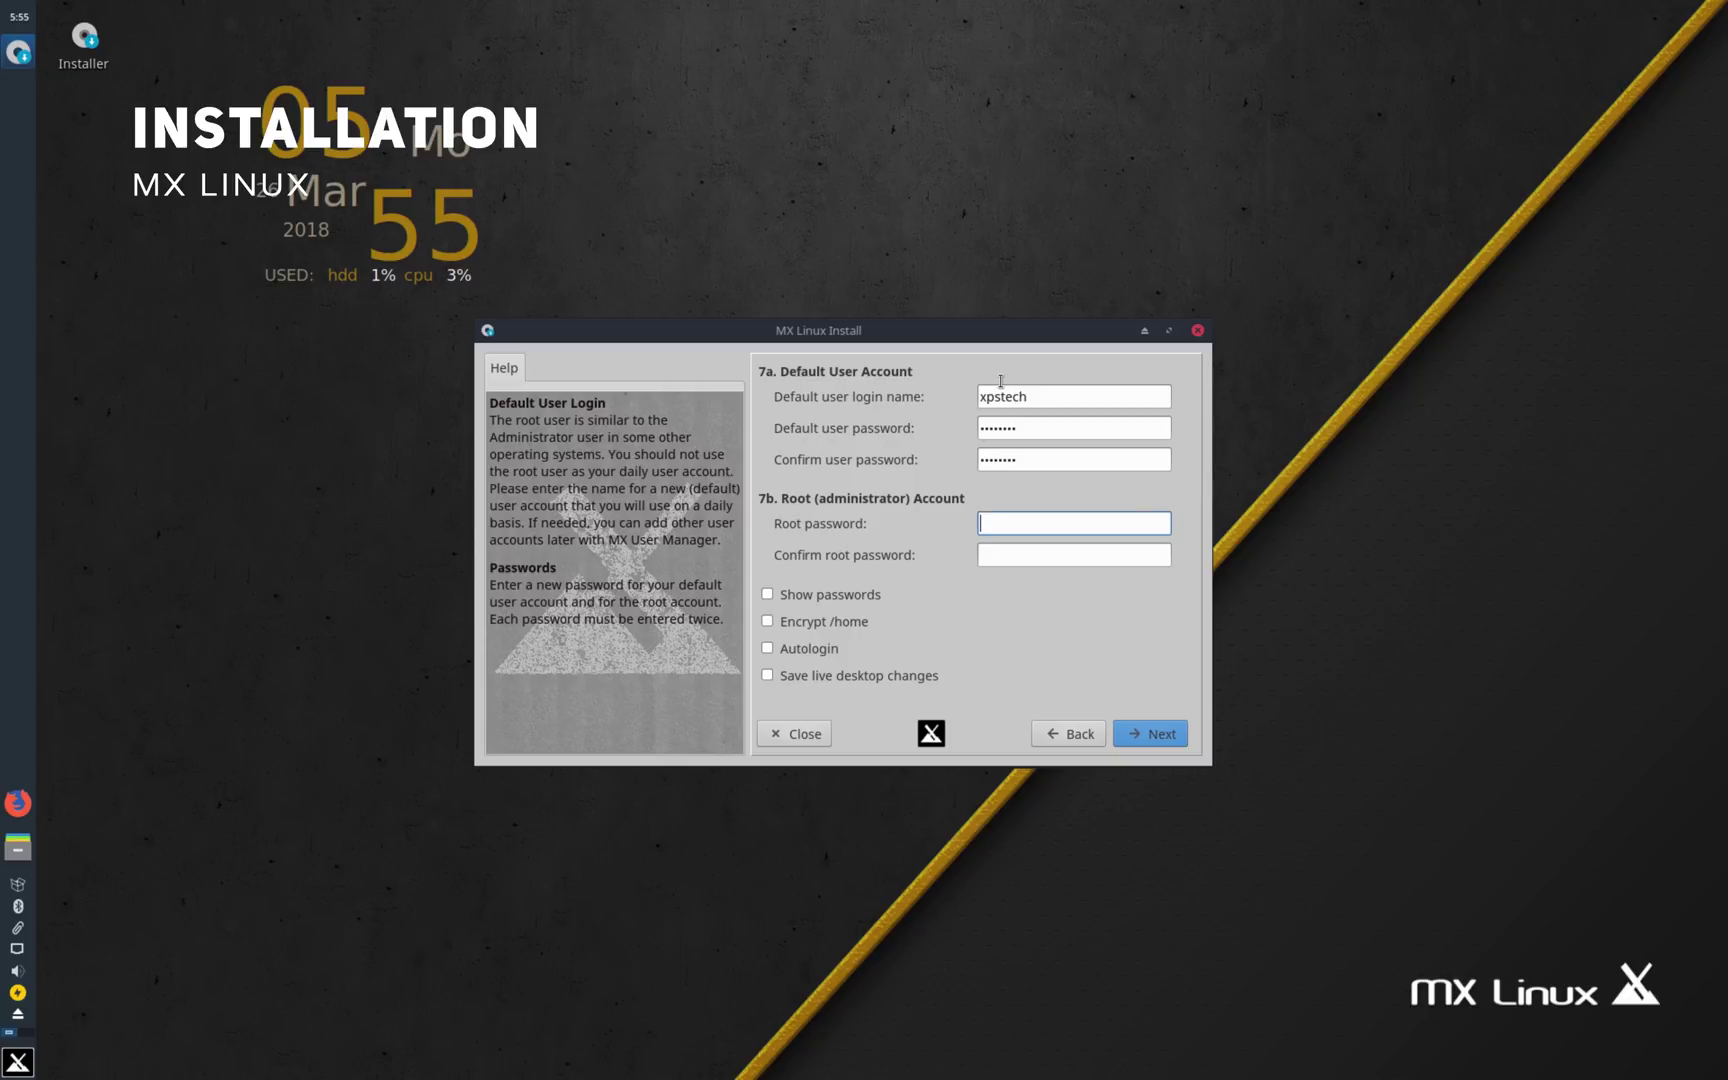
key("Tab")
type("•")
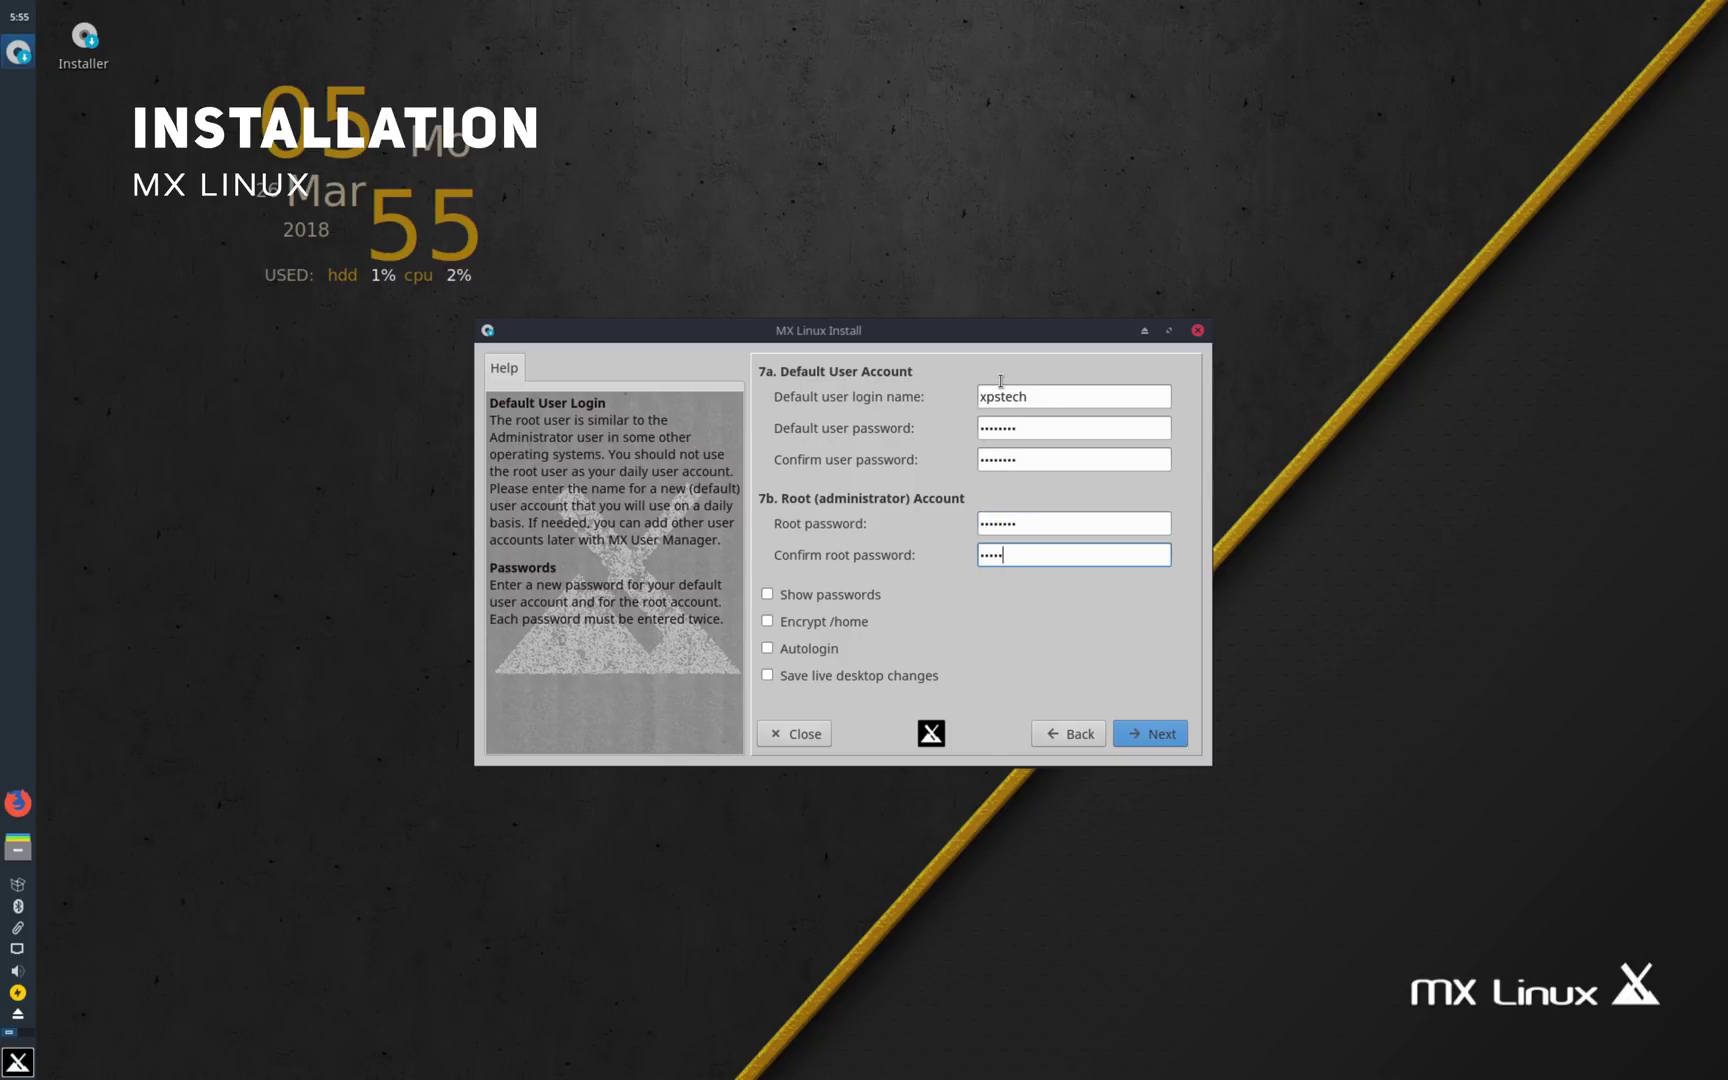
left_click(1149, 738)
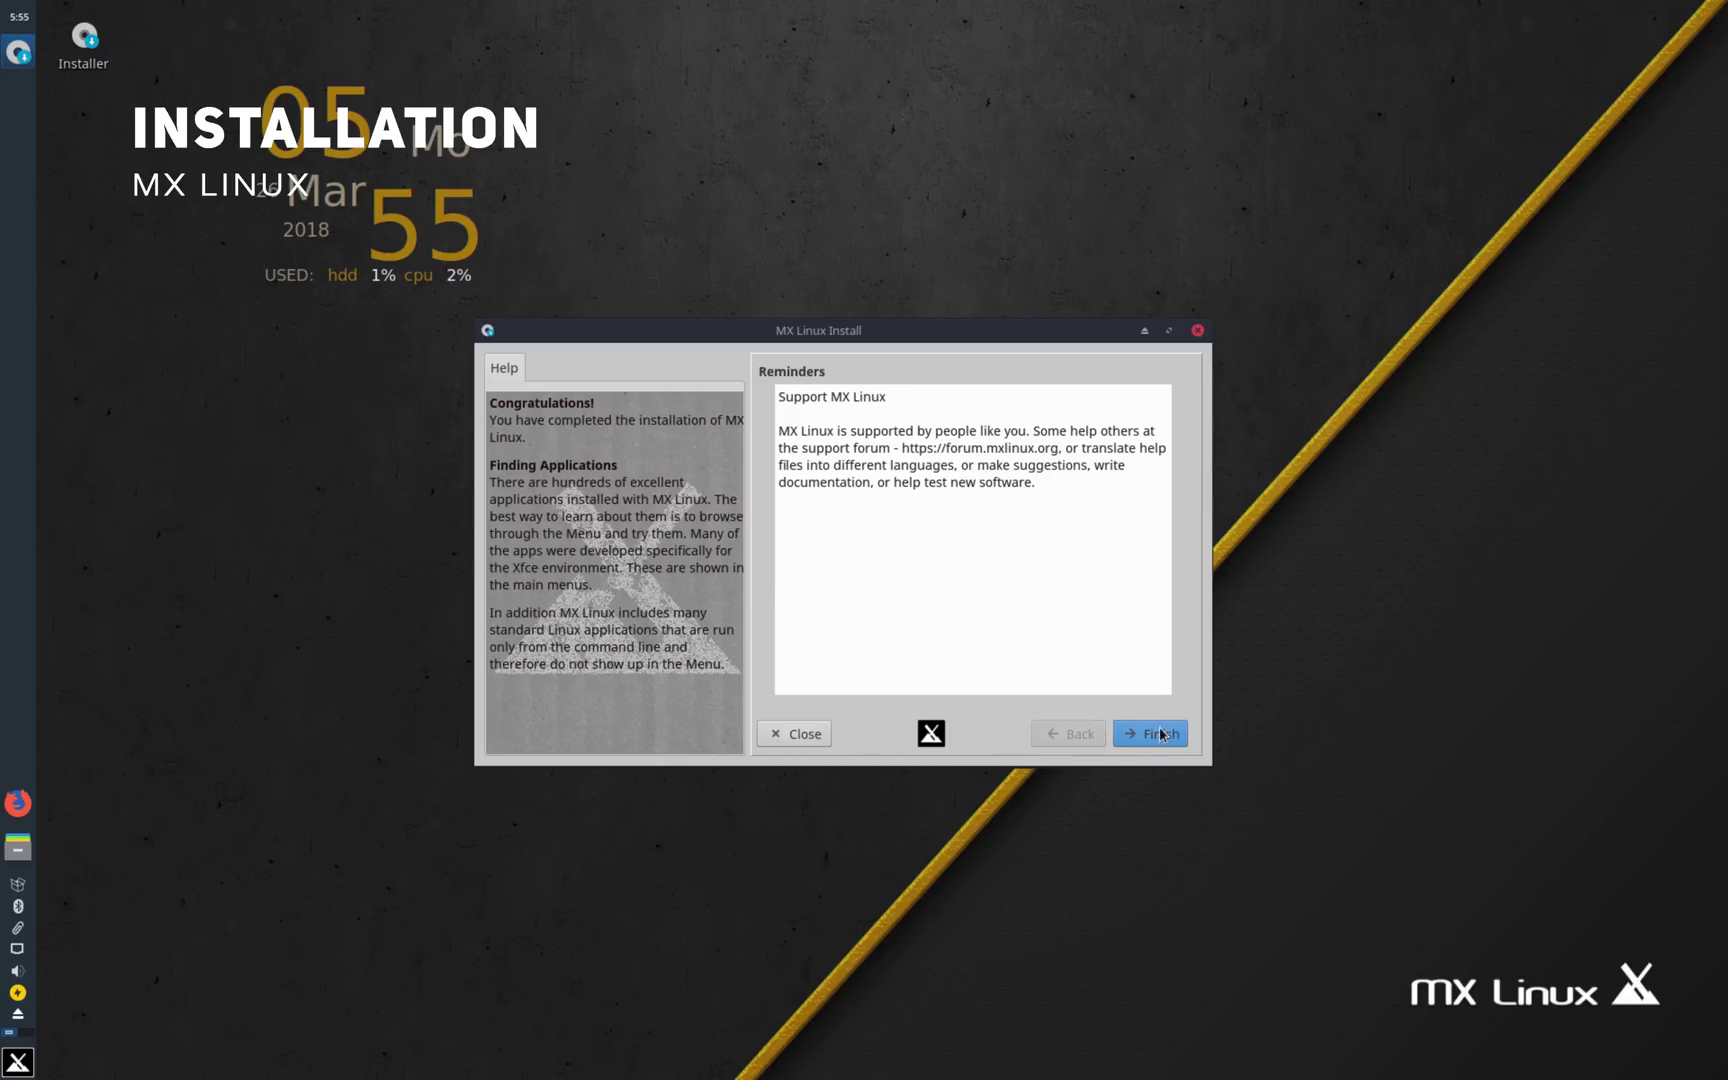
Step: Finish the installation, reboot, and check the Whisker applications menu
left_click(1160, 735)
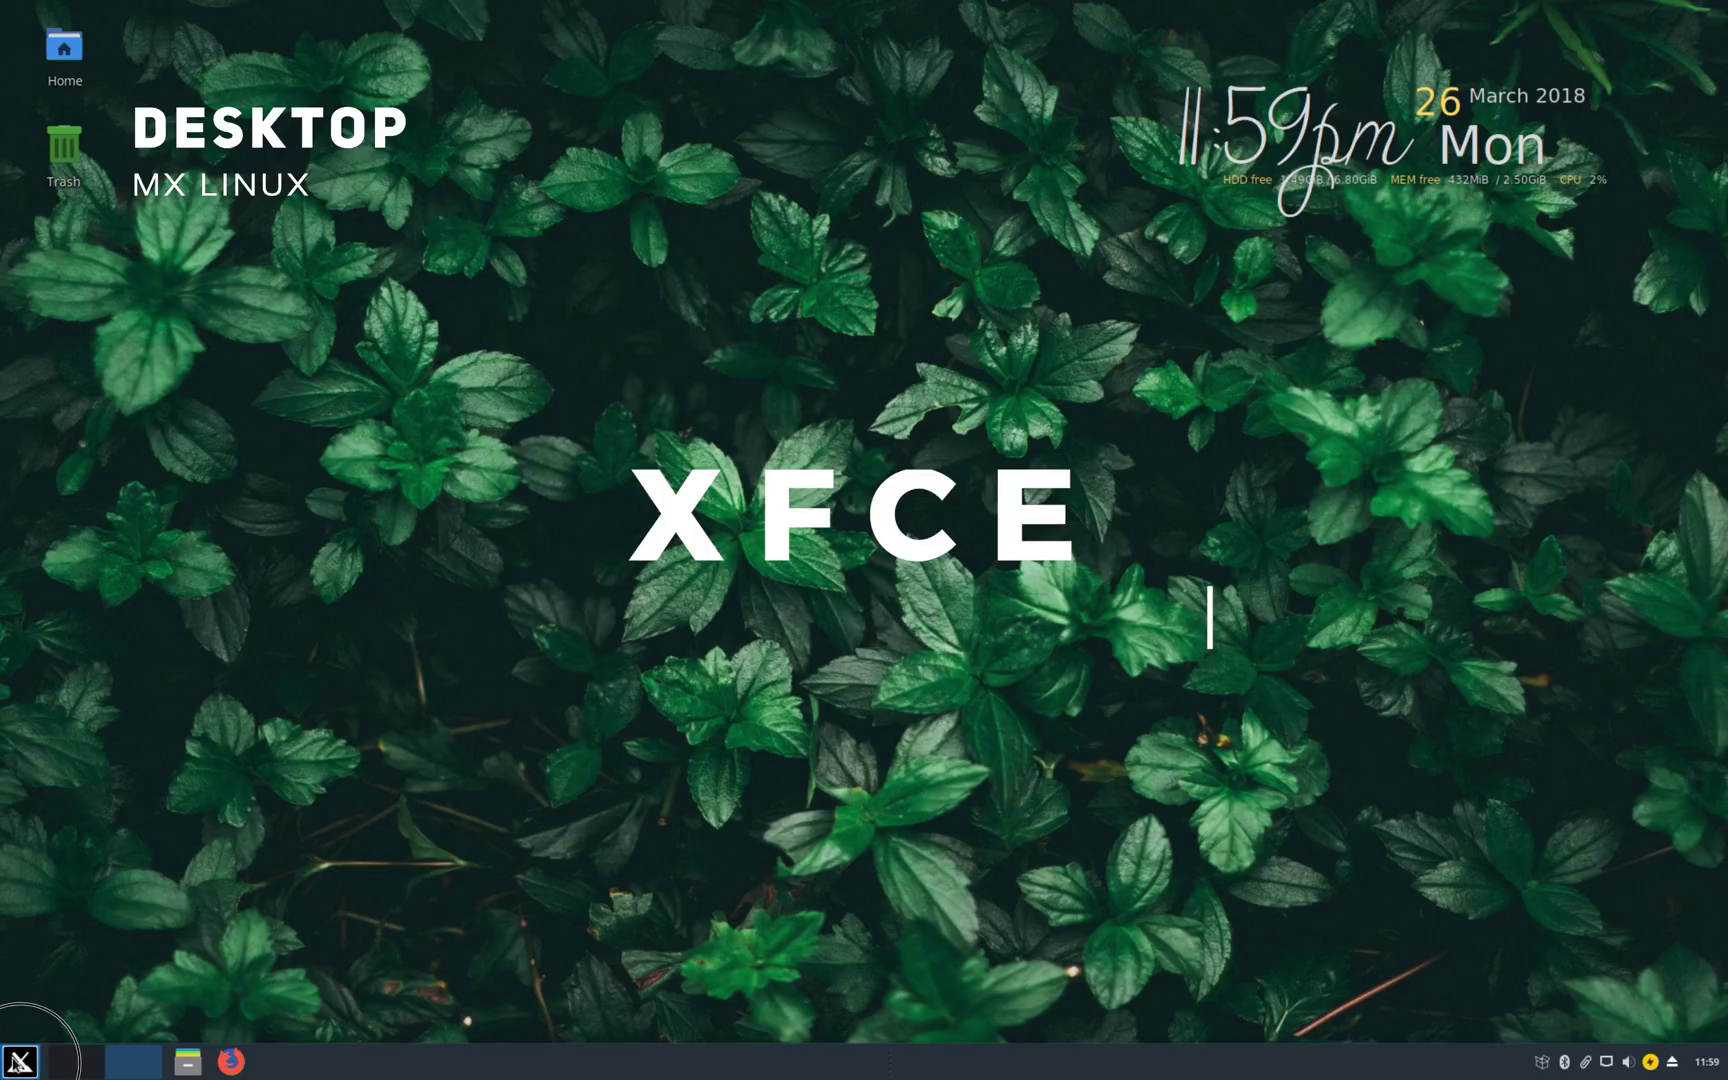
left_click(20, 1060)
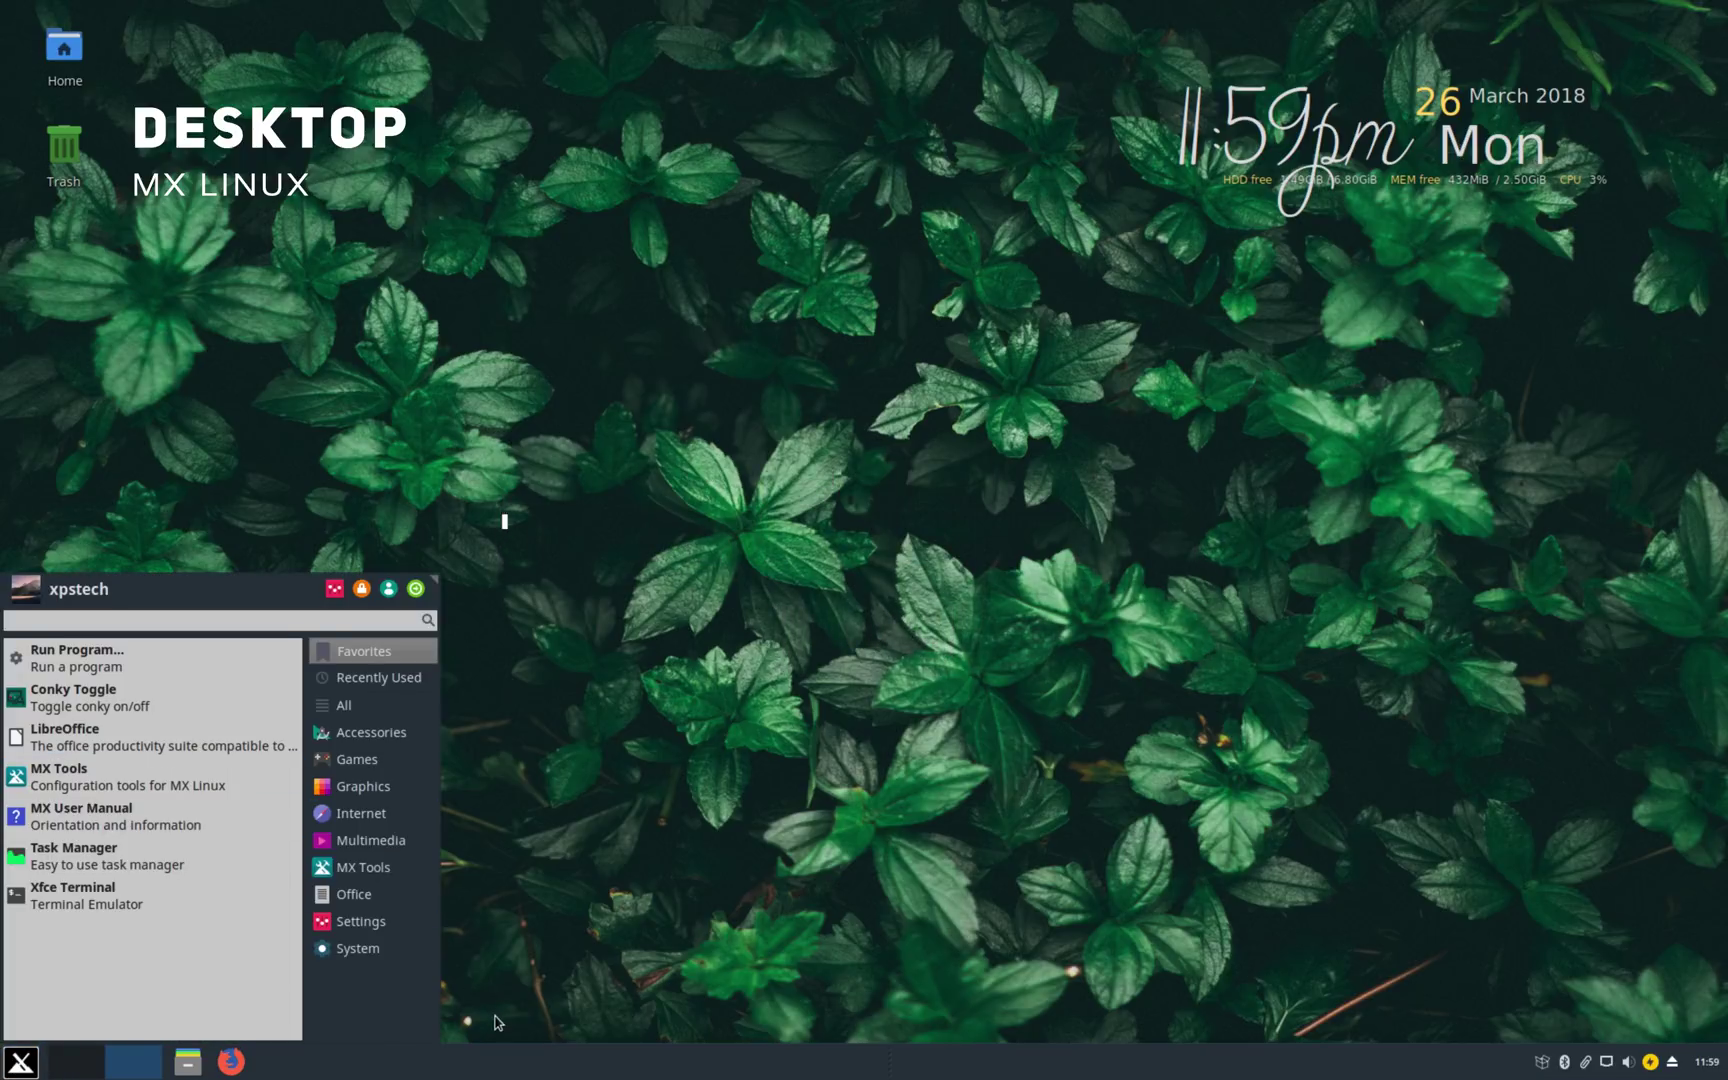
left_click(1432, 962)
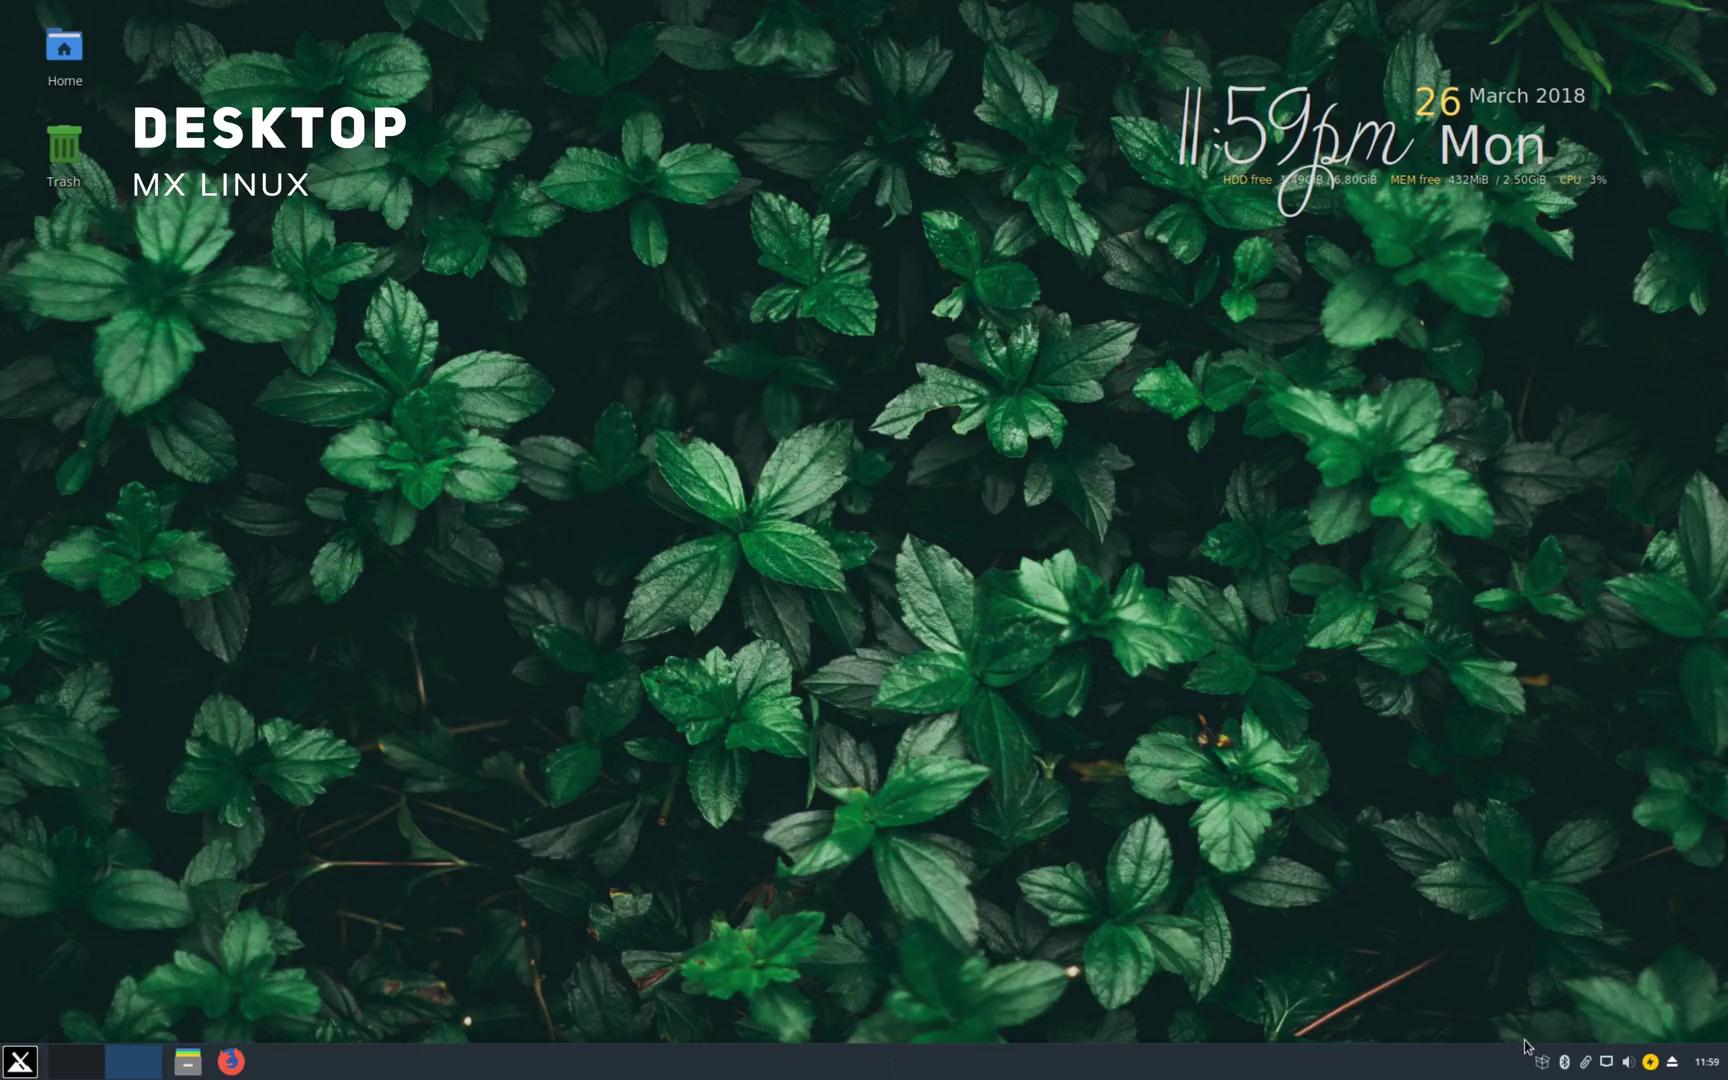
Step: Open and close the panel's clipboard manager menu and the Orage calendar
left_click(1567, 1061)
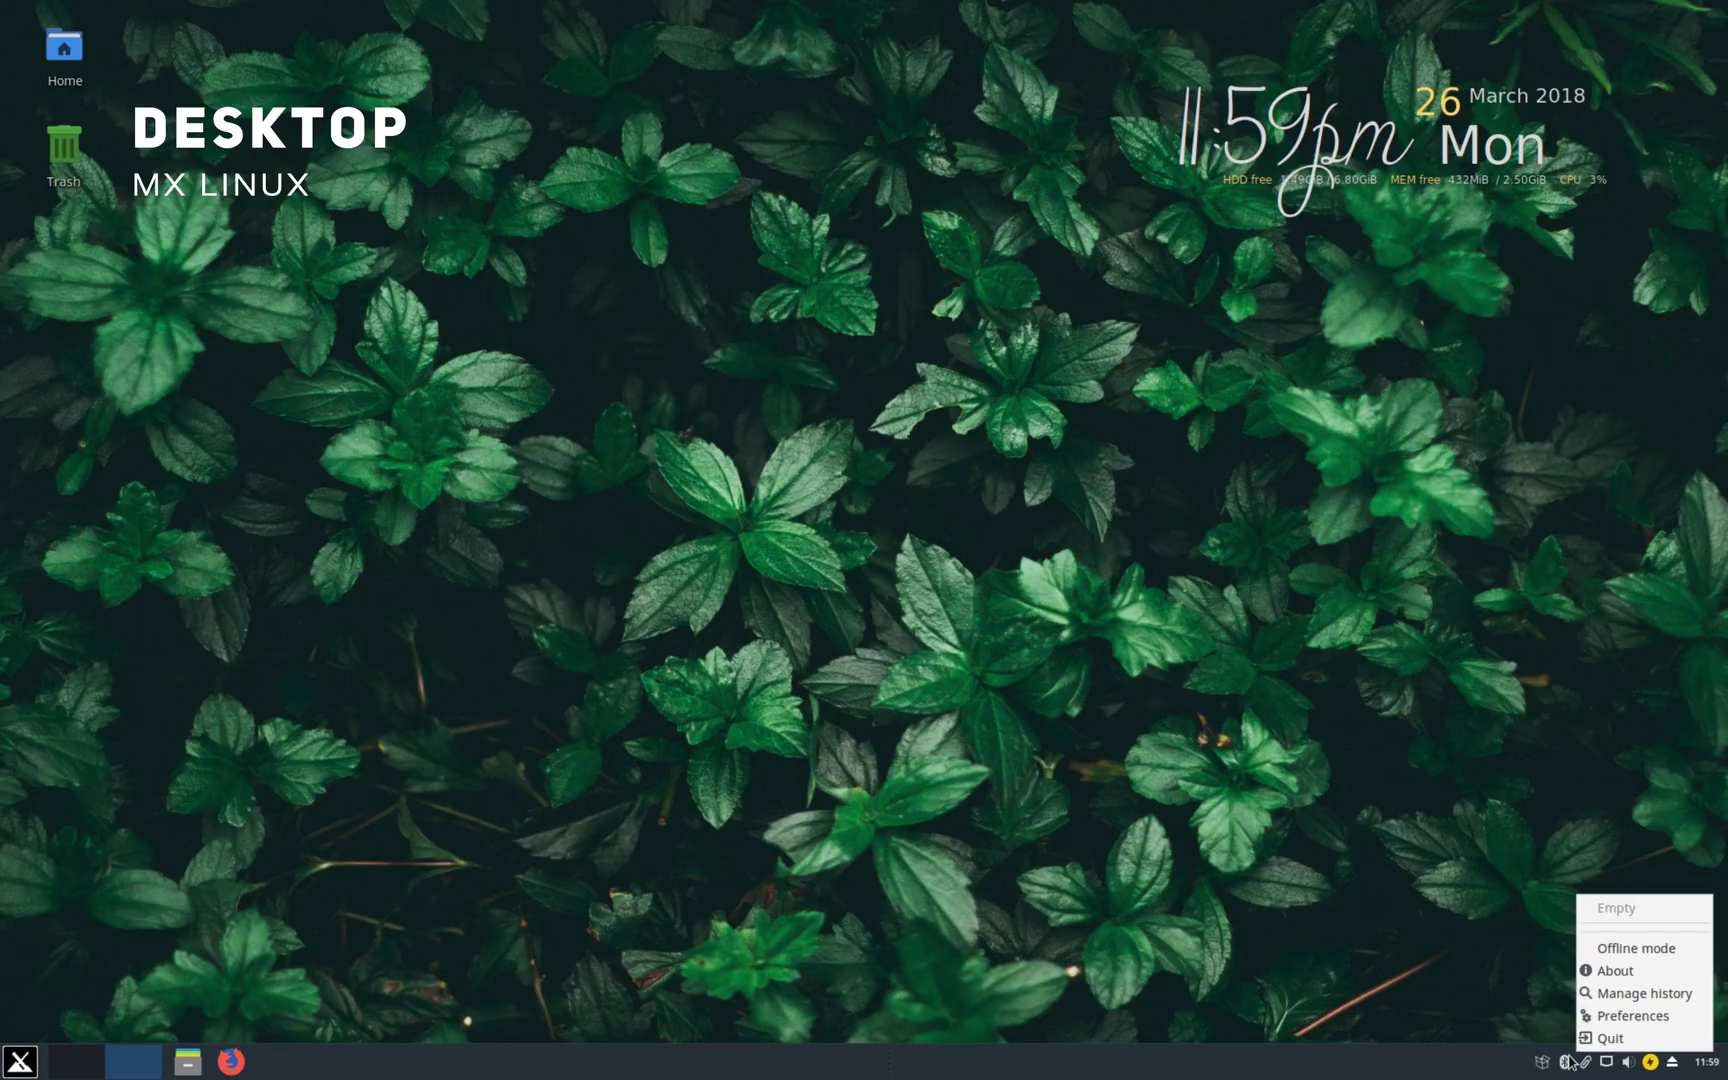
left_click(1621, 1062)
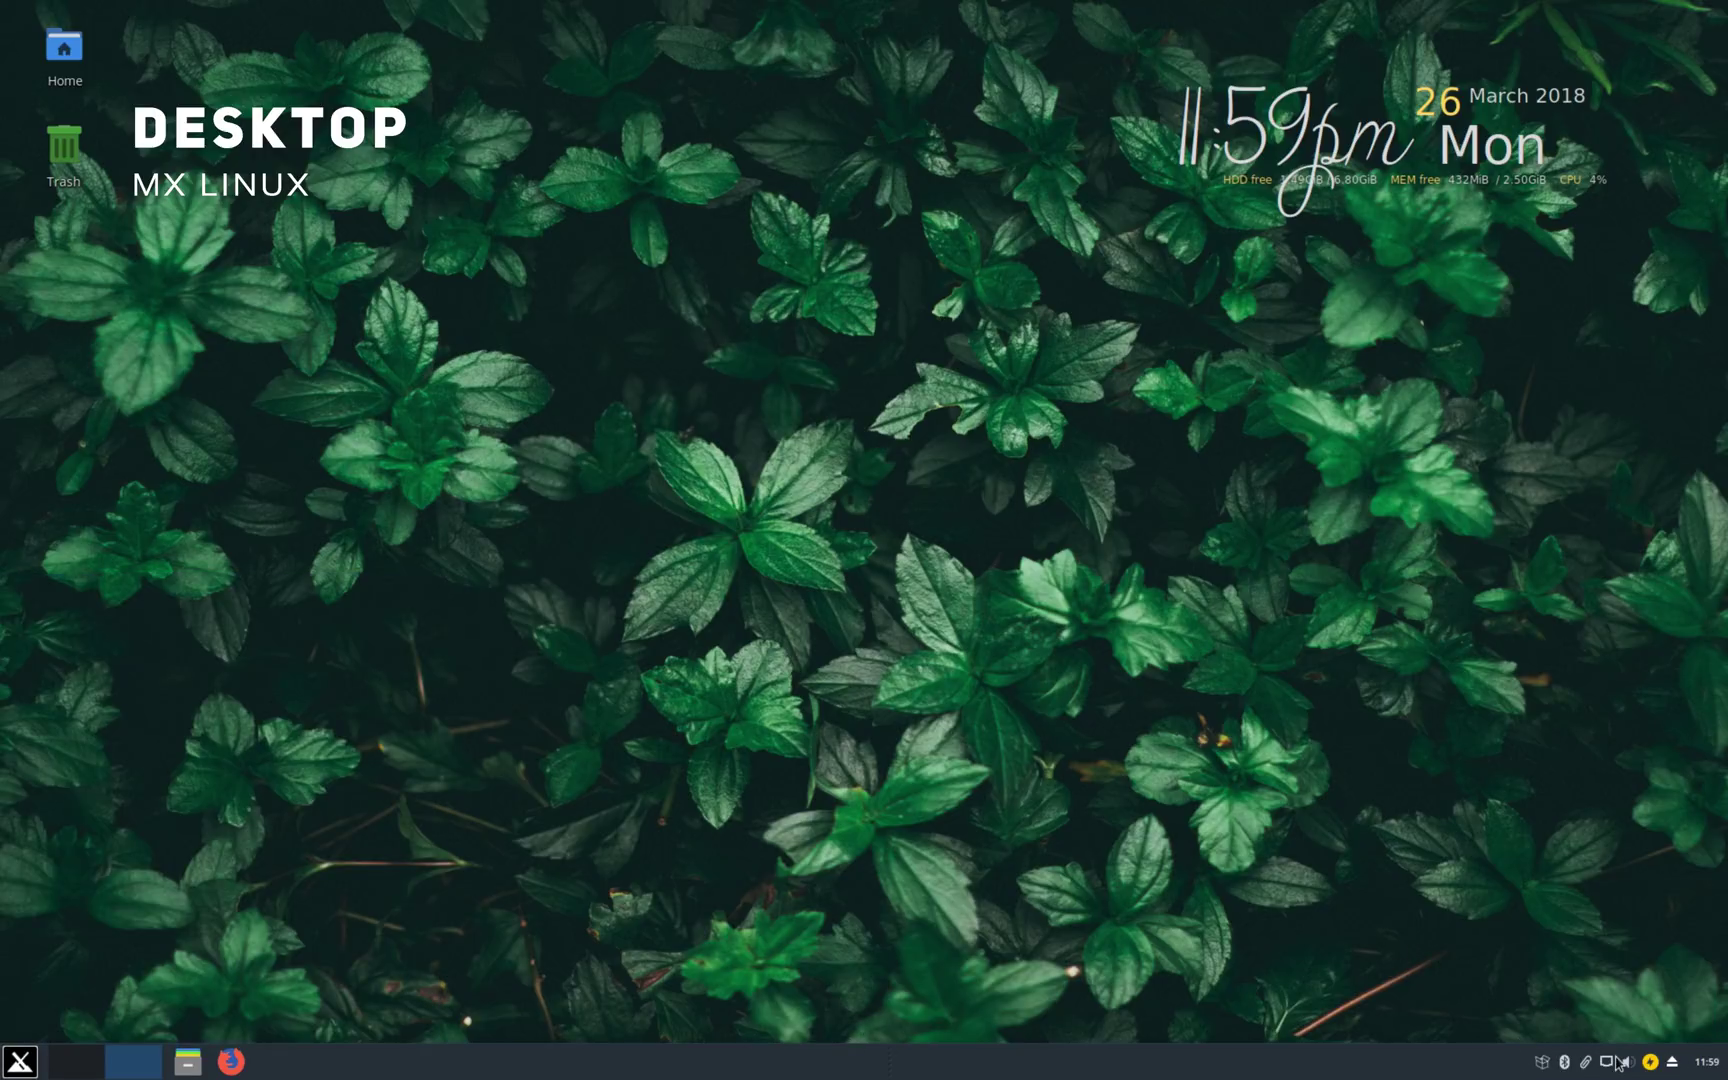
left_click(1690, 1062)
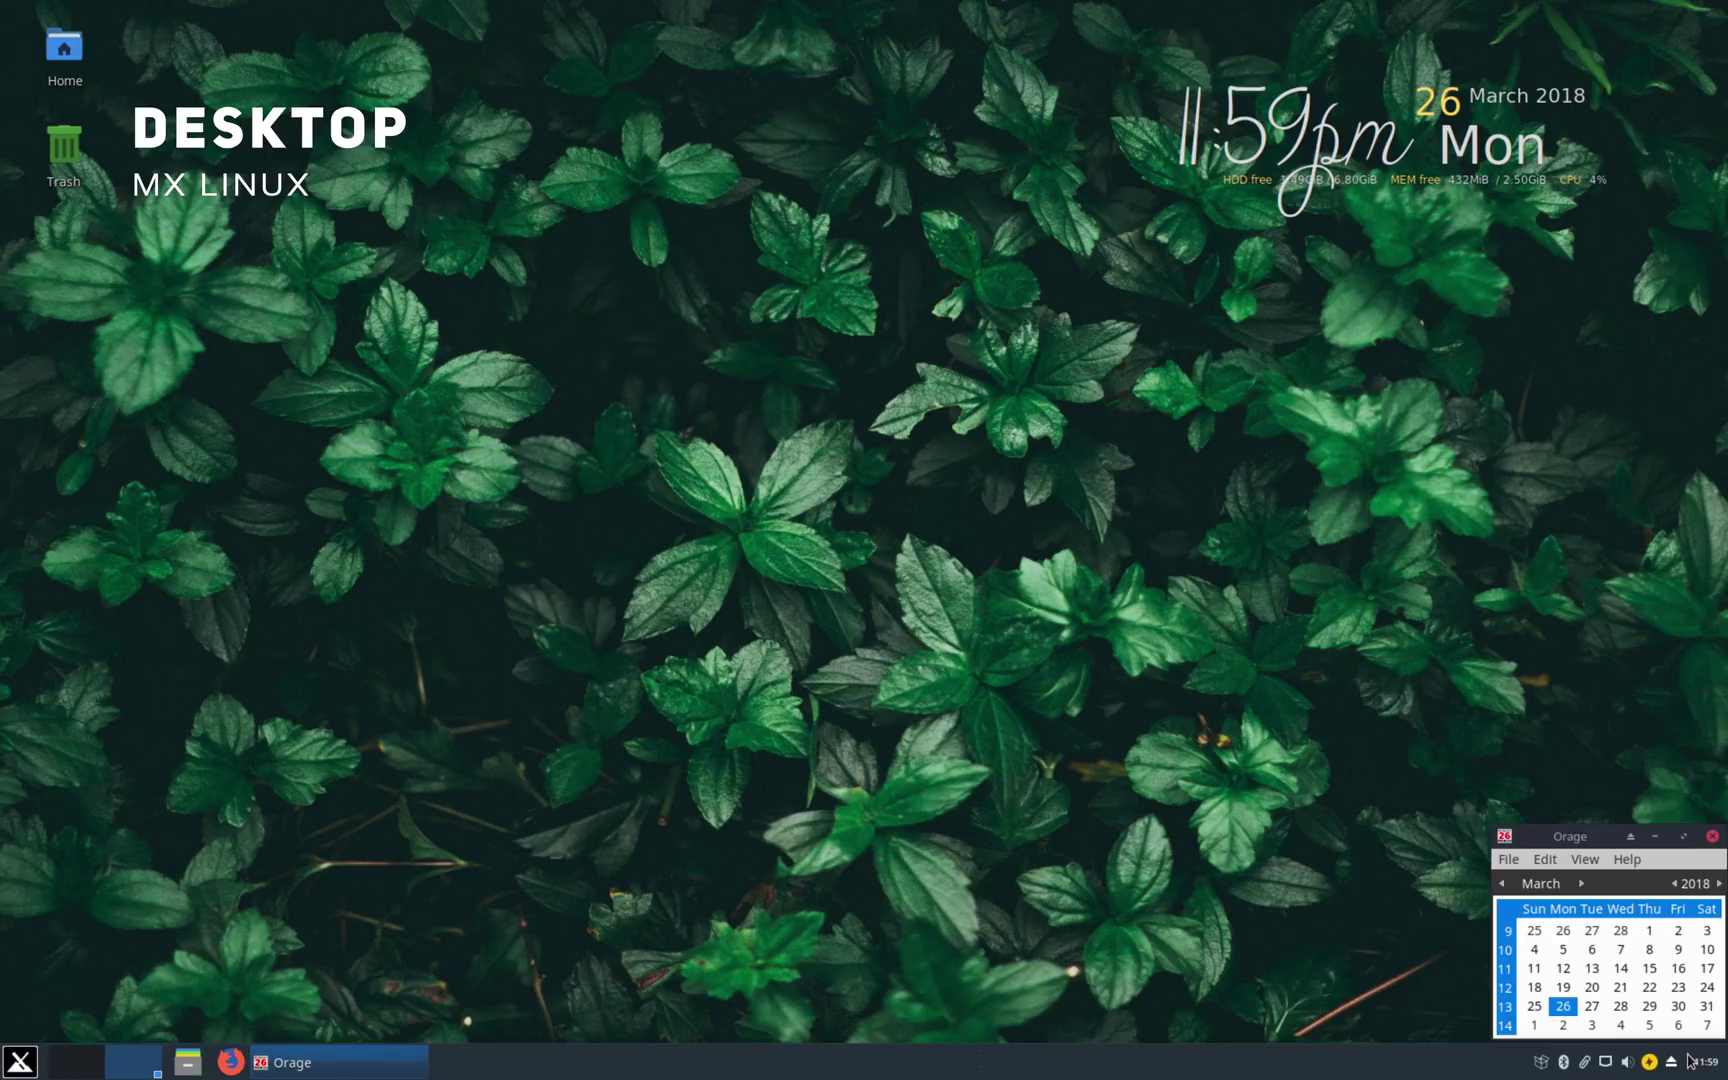
left_click(1119, 885)
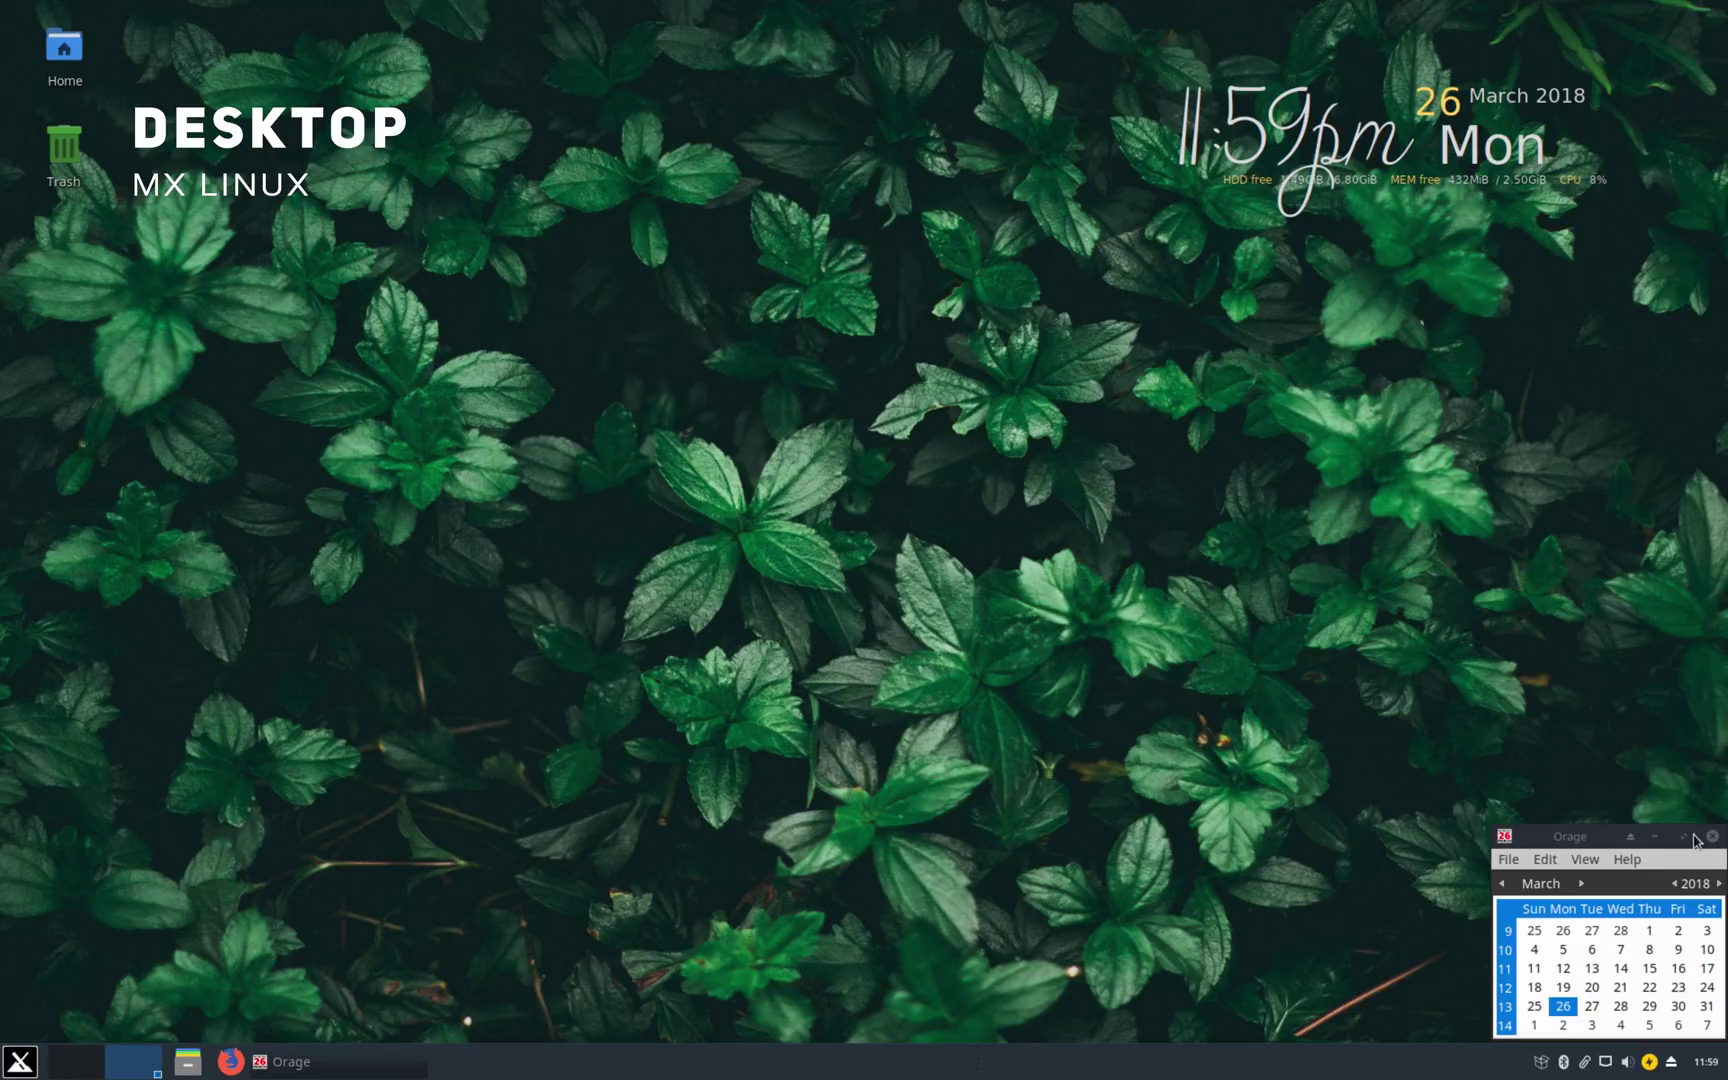
left_click(1709, 837)
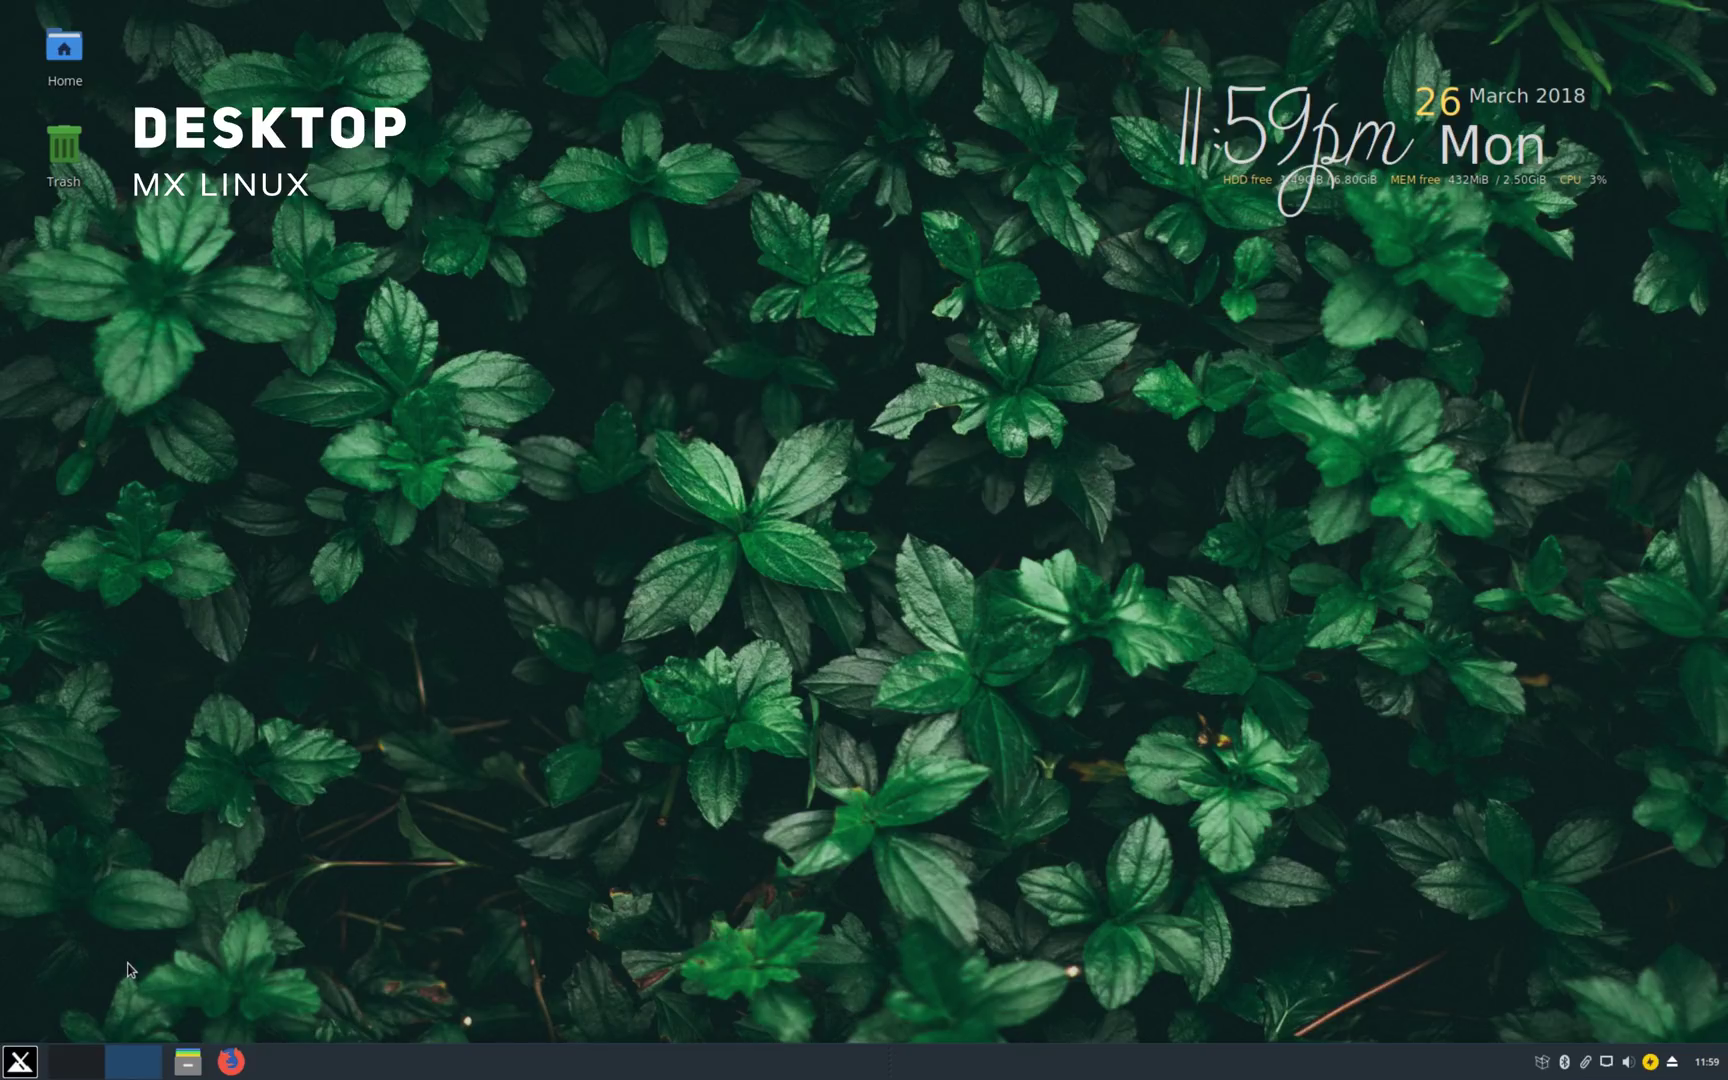
Step: In Appearance, try the Arc and Adwaita-dark styles, settling on Blackbird
left_click(16, 1058)
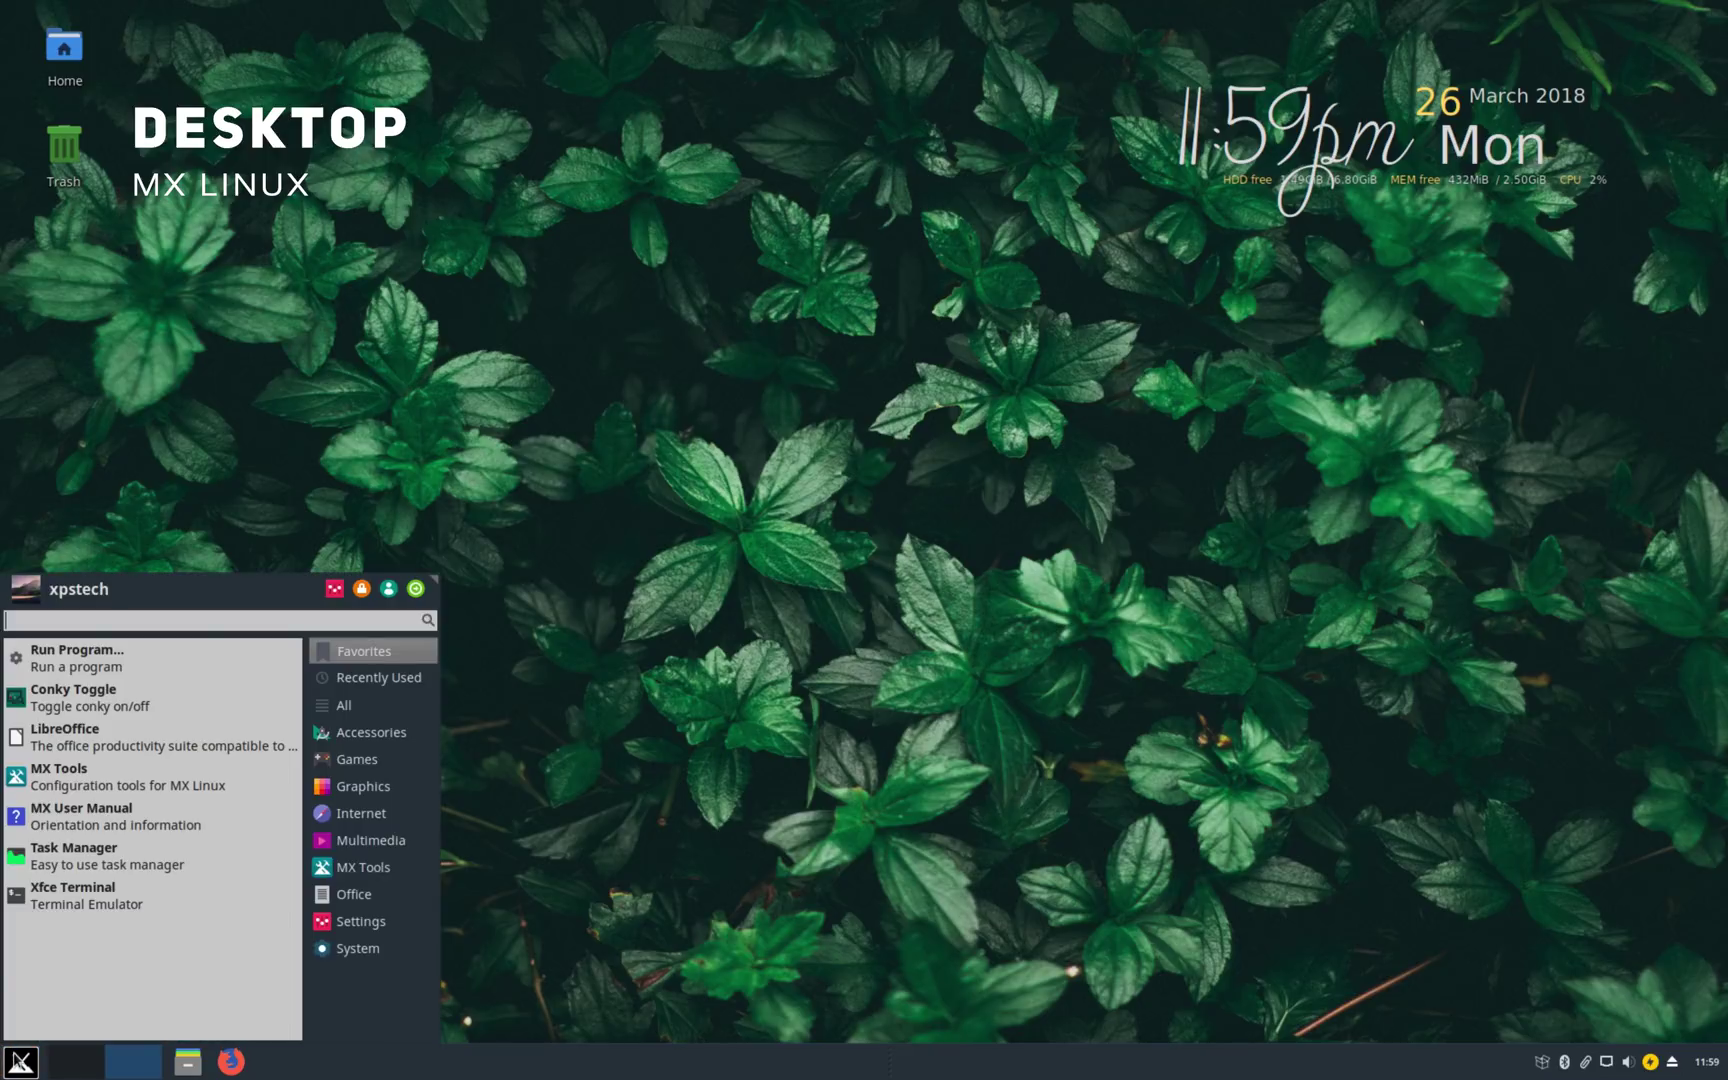
left_click(331, 588)
left_click_drag(653, 224, 737, 296)
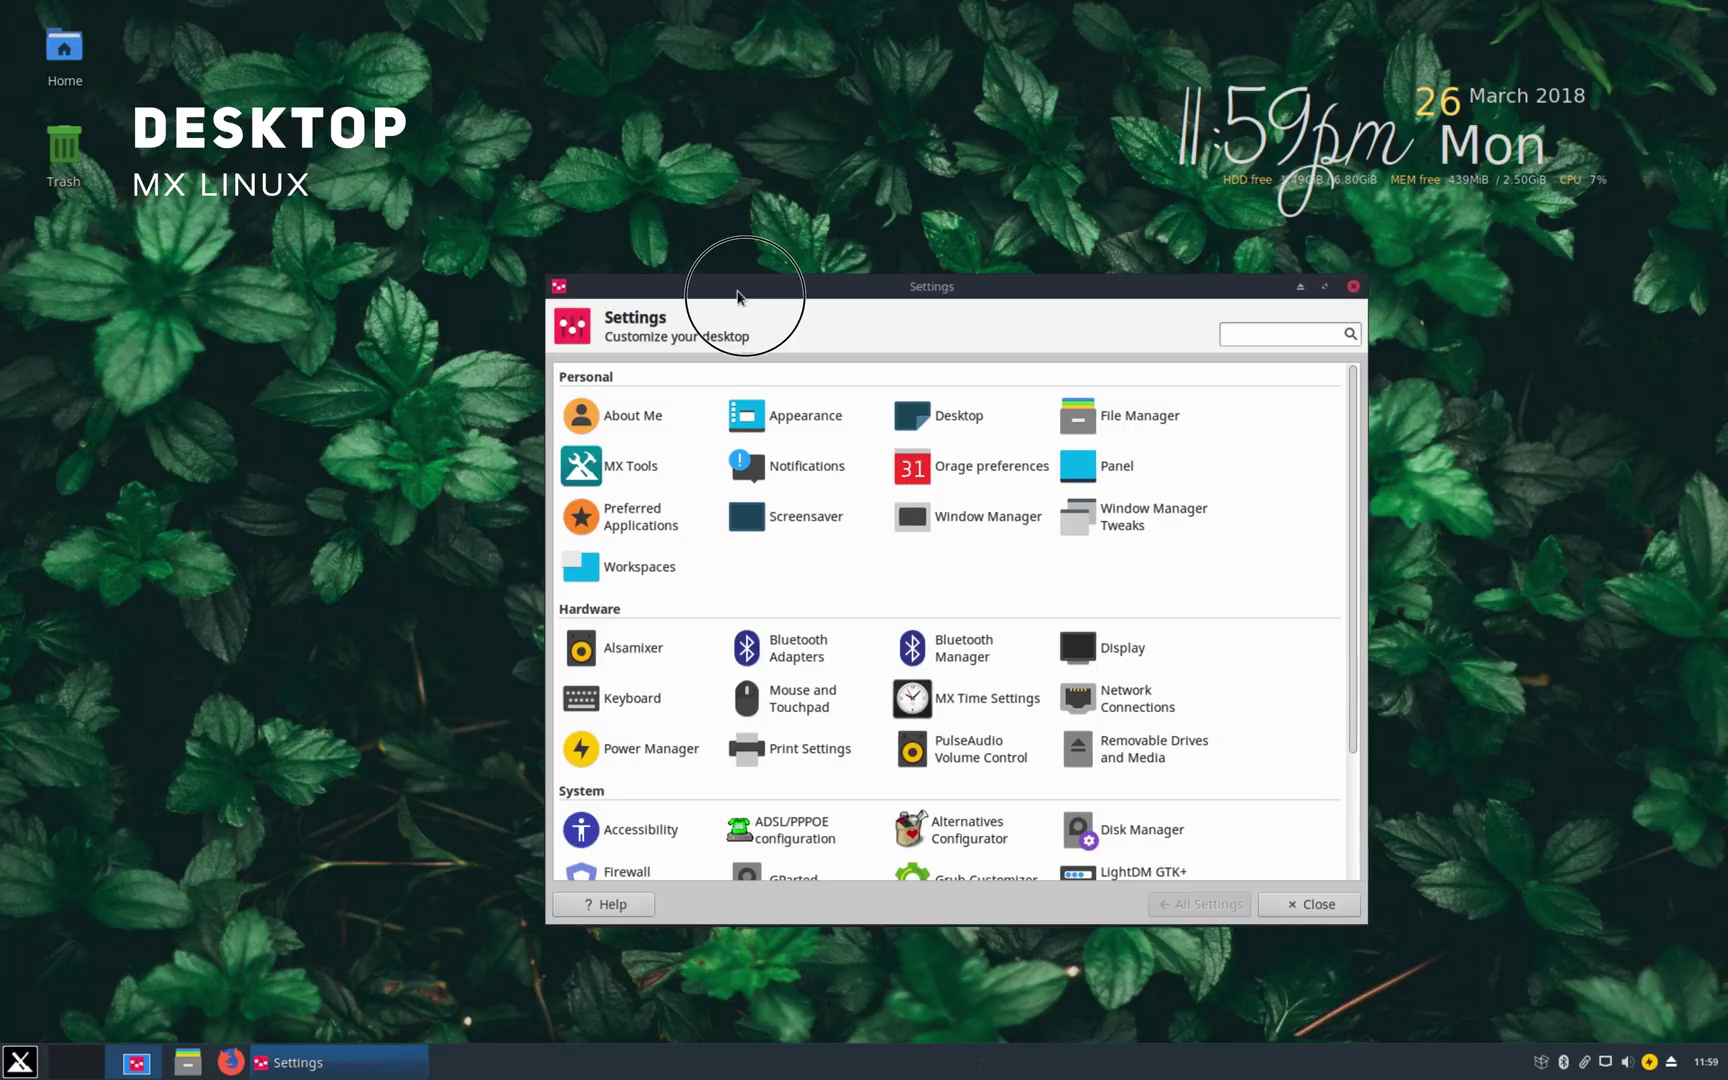
left_click(800, 413)
left_click(636, 590)
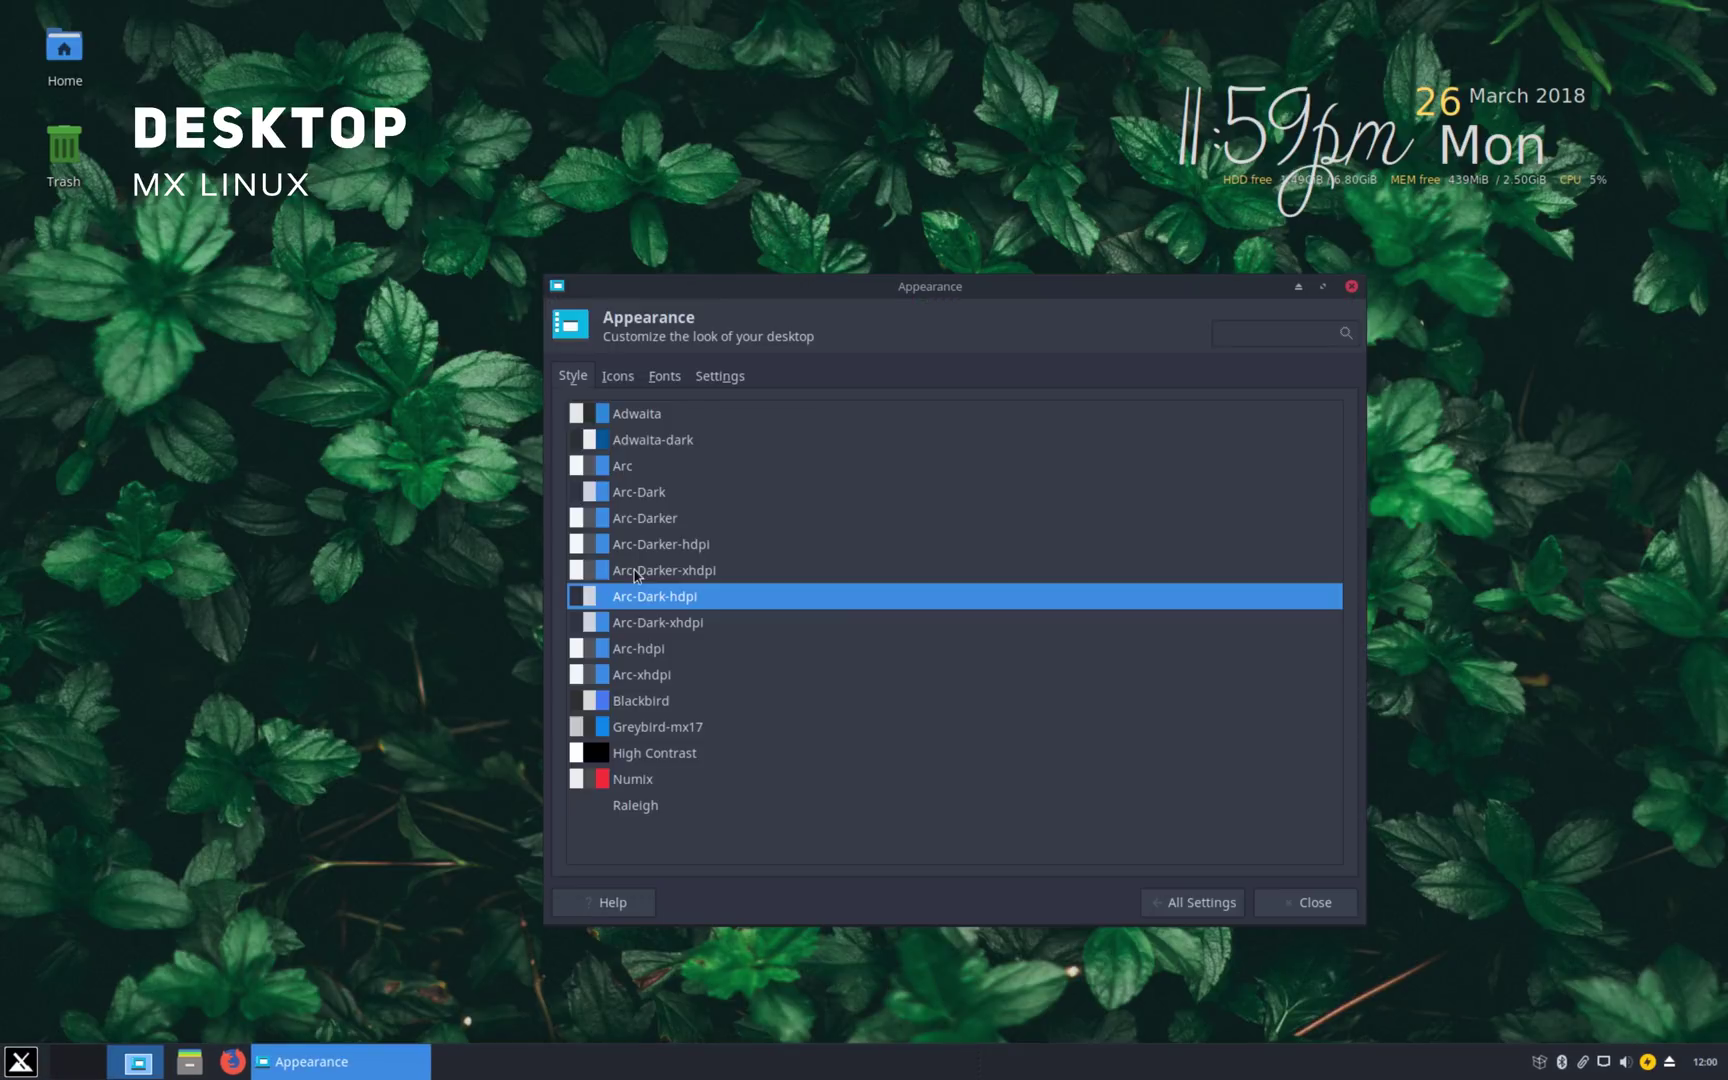
left_click(637, 512)
left_click(638, 439)
left_click(644, 657)
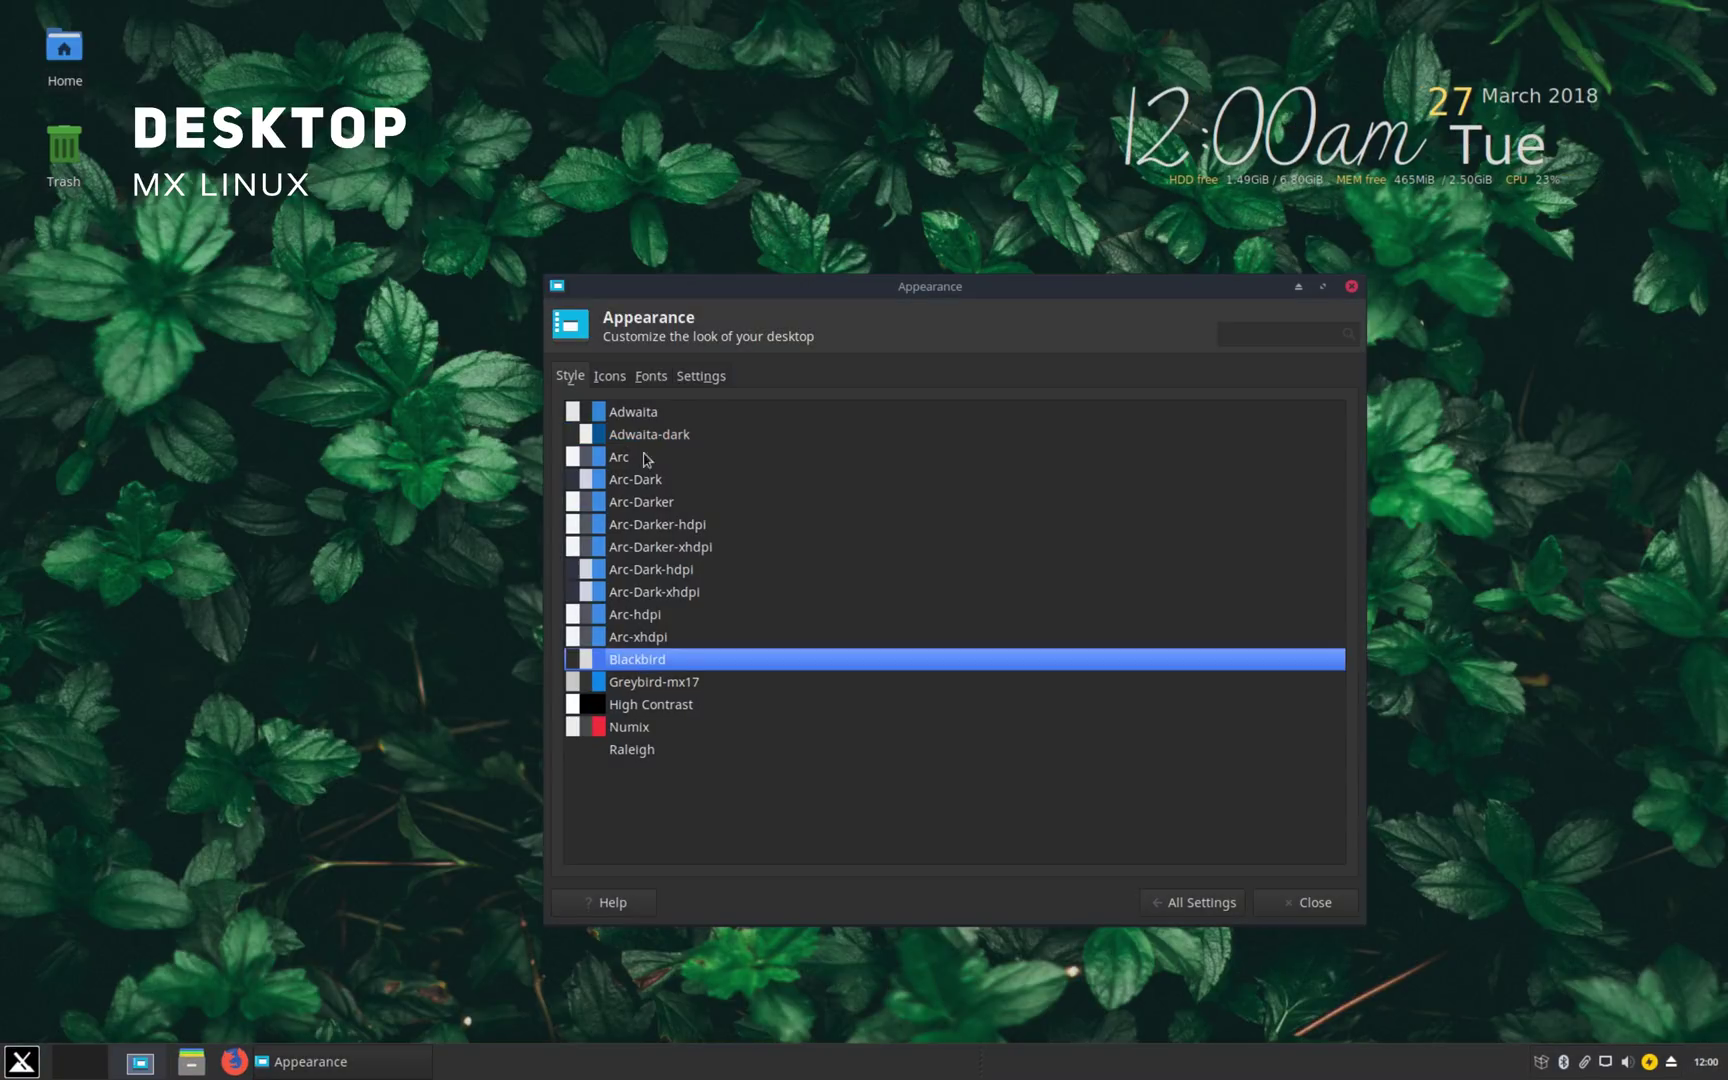
Step: Set the icon theme to Papirus and look over the Fonts and Settings options
left_click(633, 637)
left_click(609, 376)
left_click(665, 545)
left_click(632, 505)
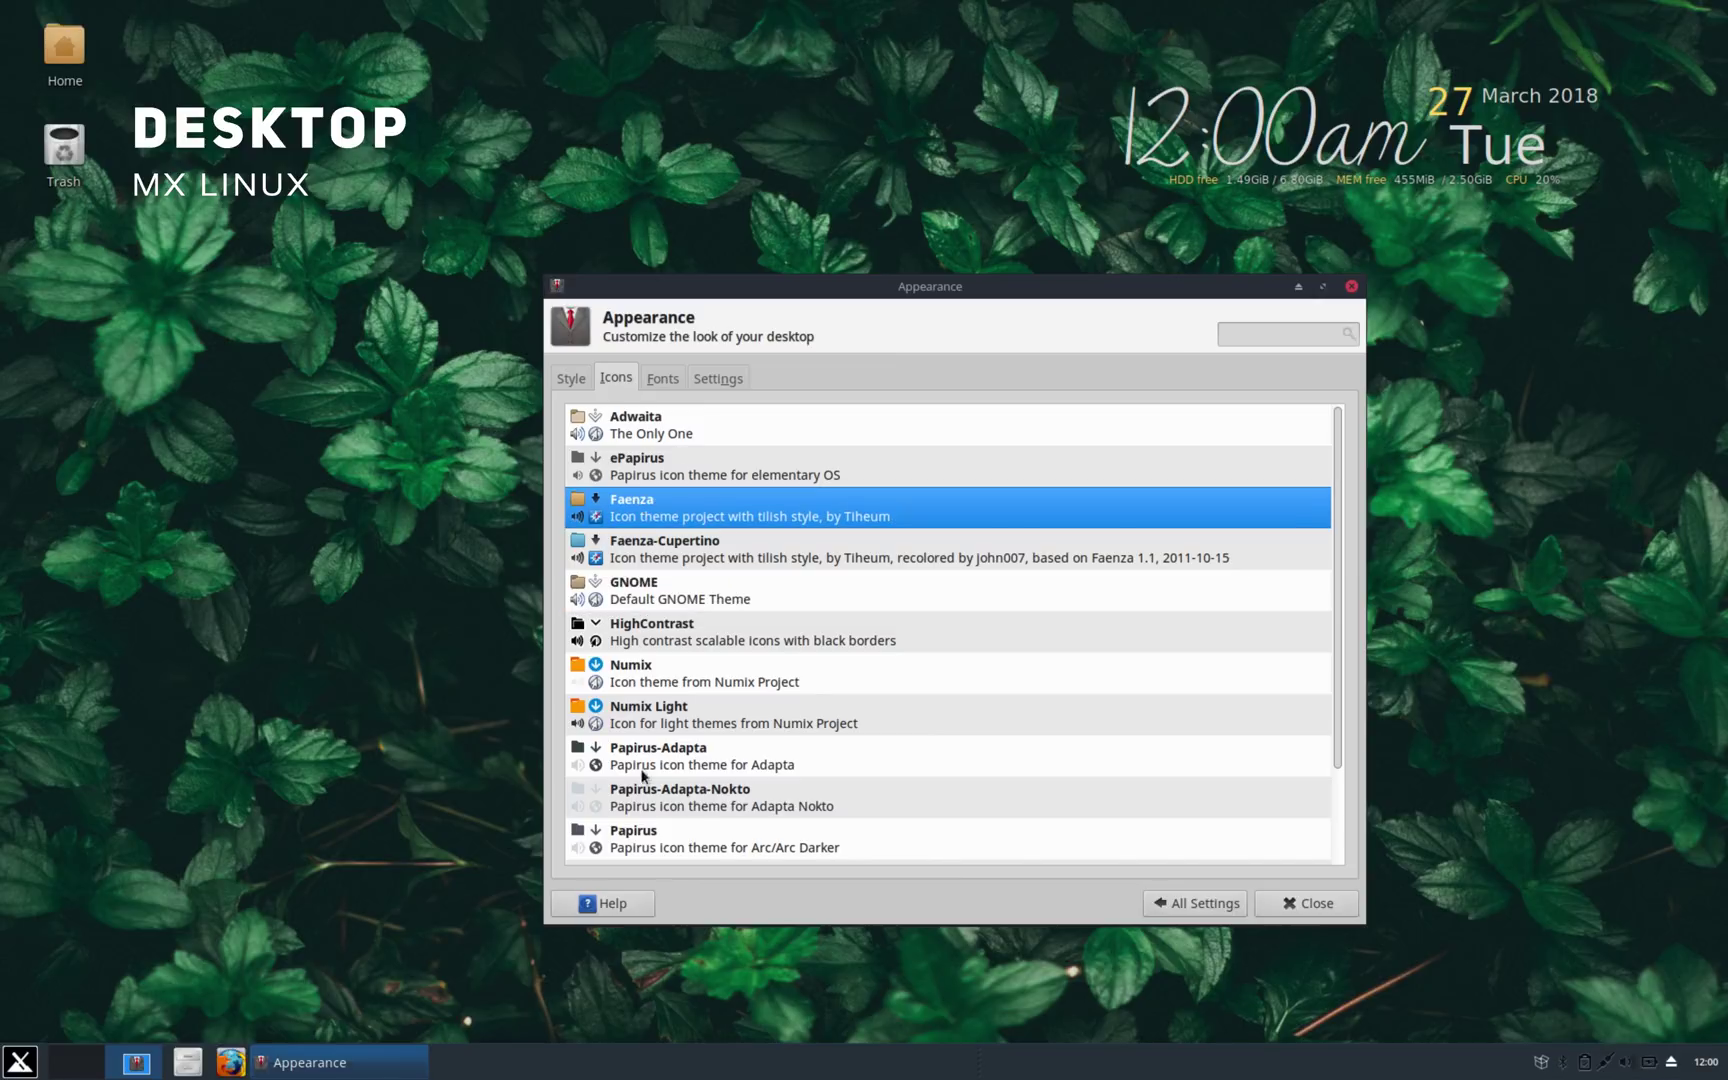
left_click(641, 800)
left_click(638, 841)
left_click(662, 374)
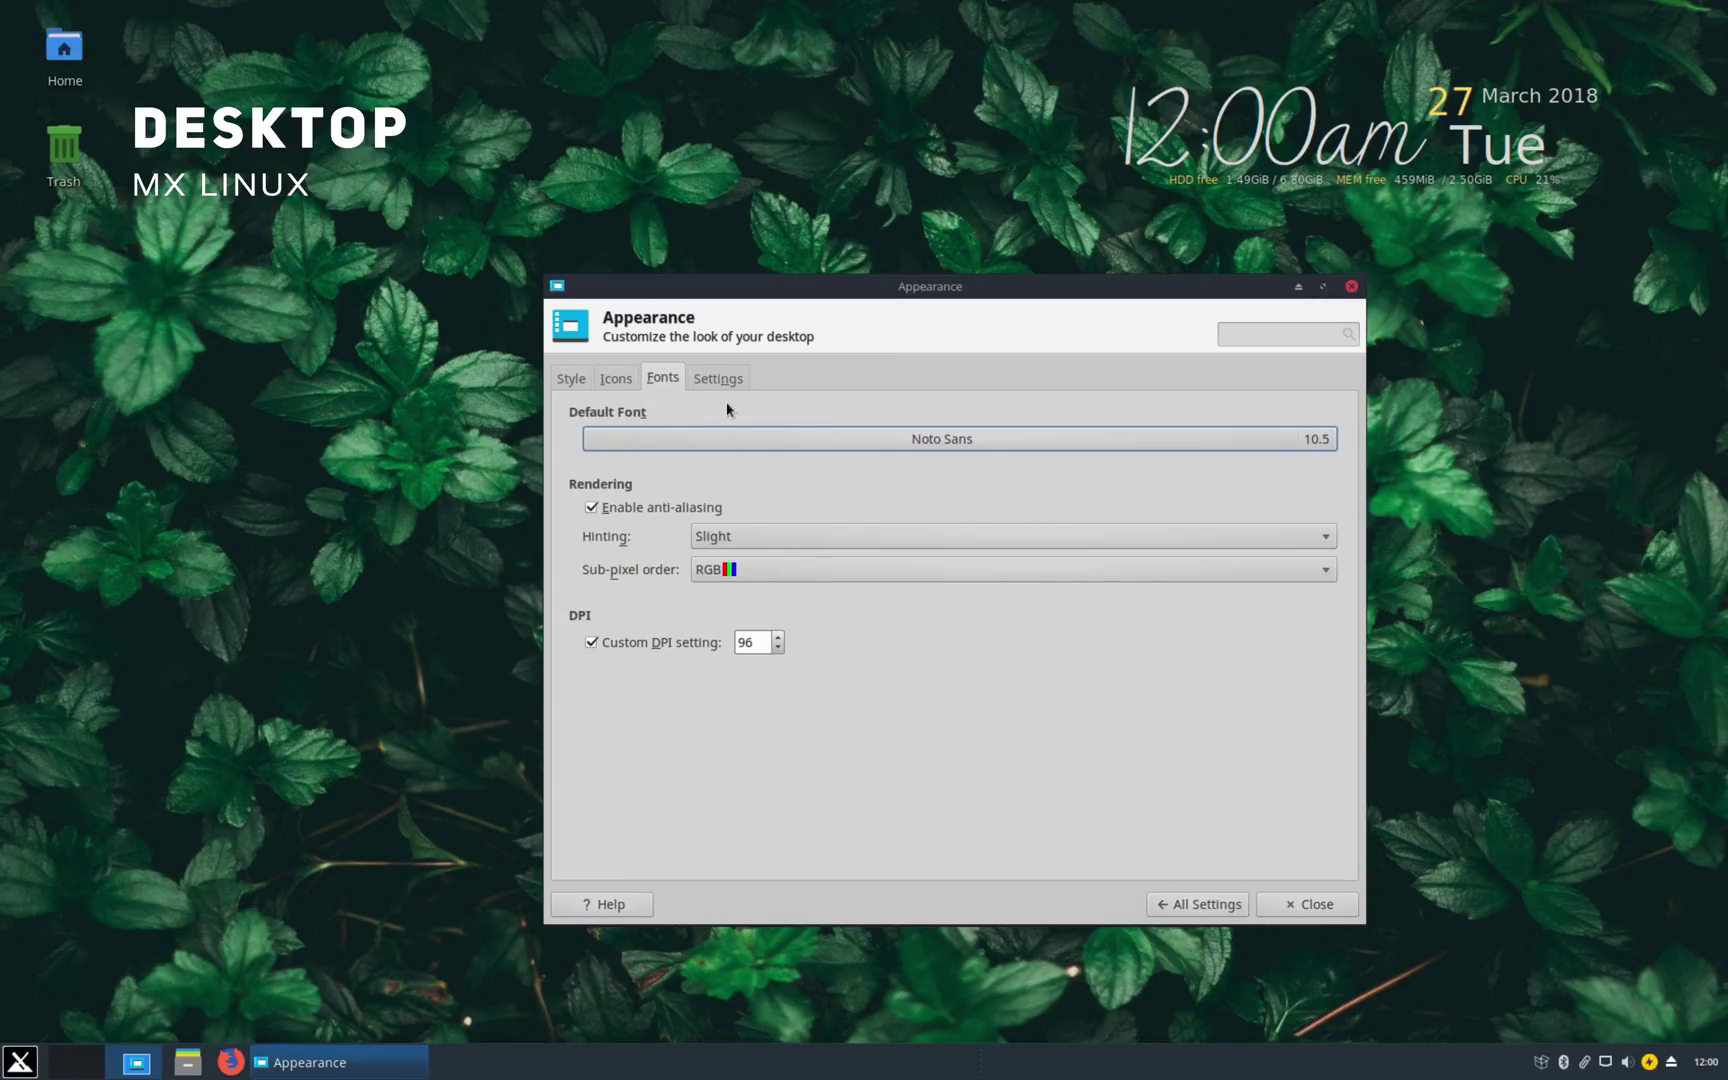
left_click(696, 372)
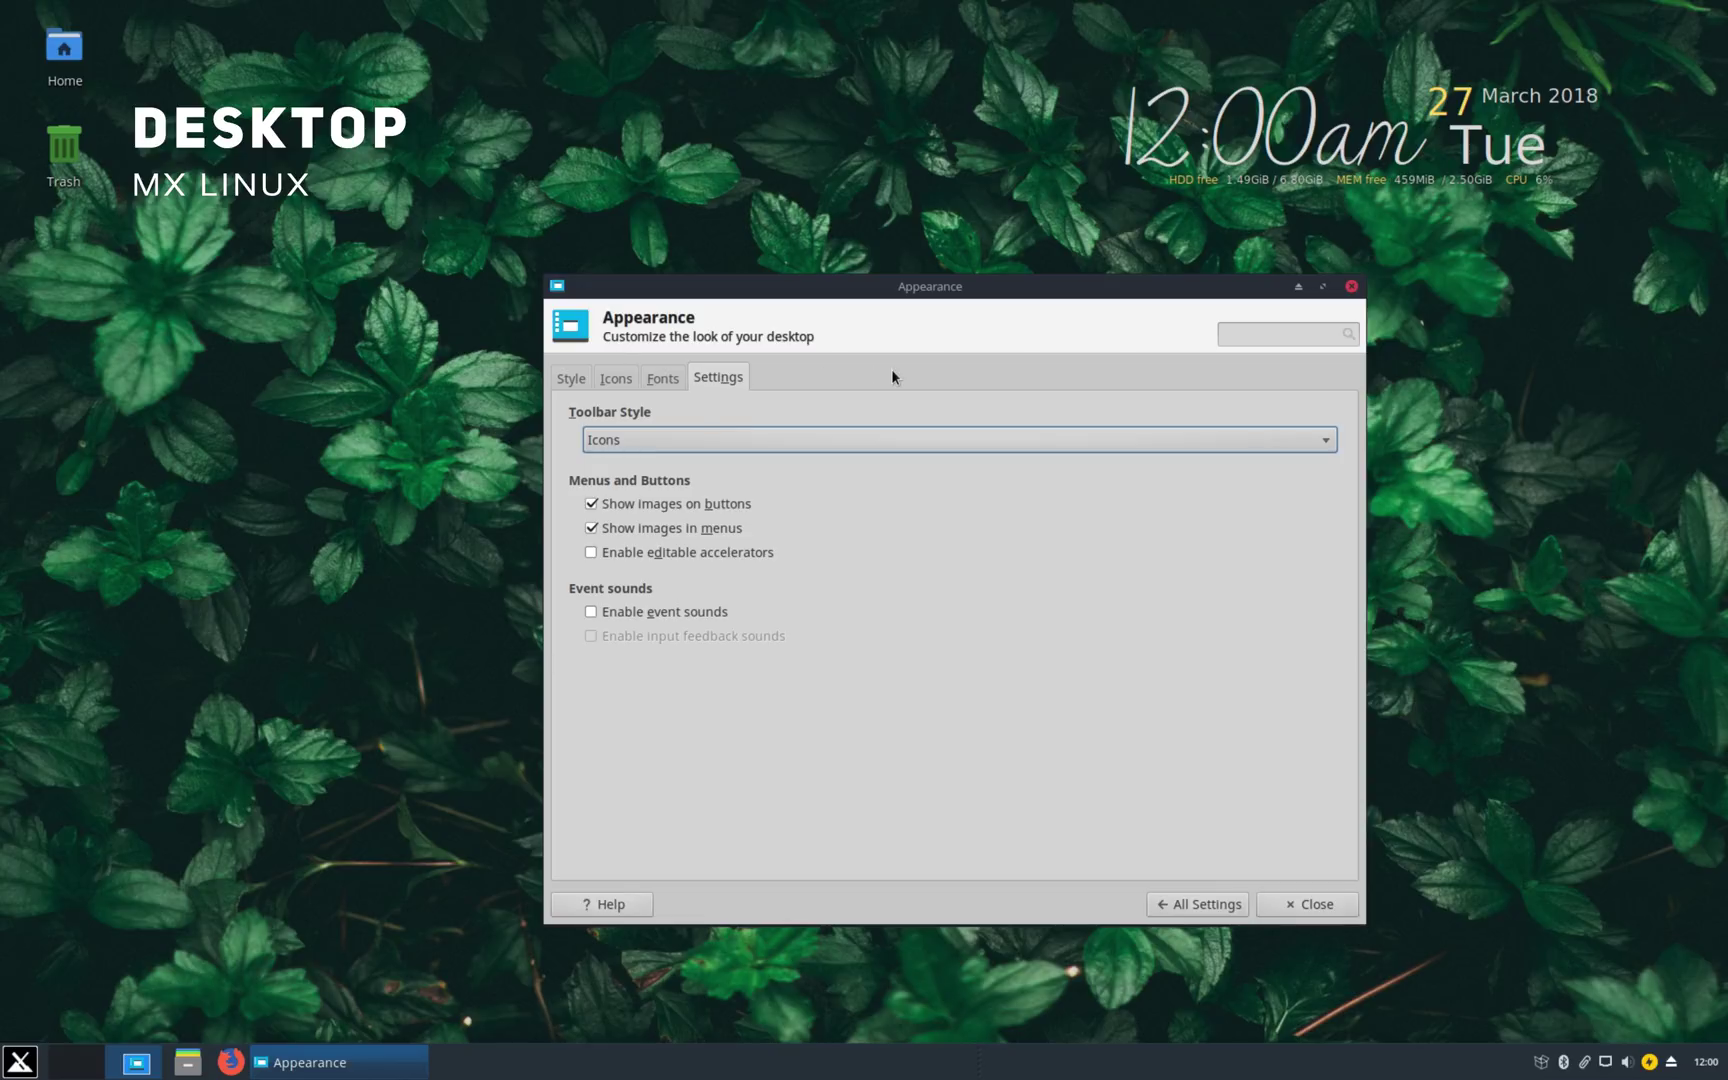
Step: Add a Filesystem icon to the desktop under Desktop > Icons default icons
left_click(1203, 904)
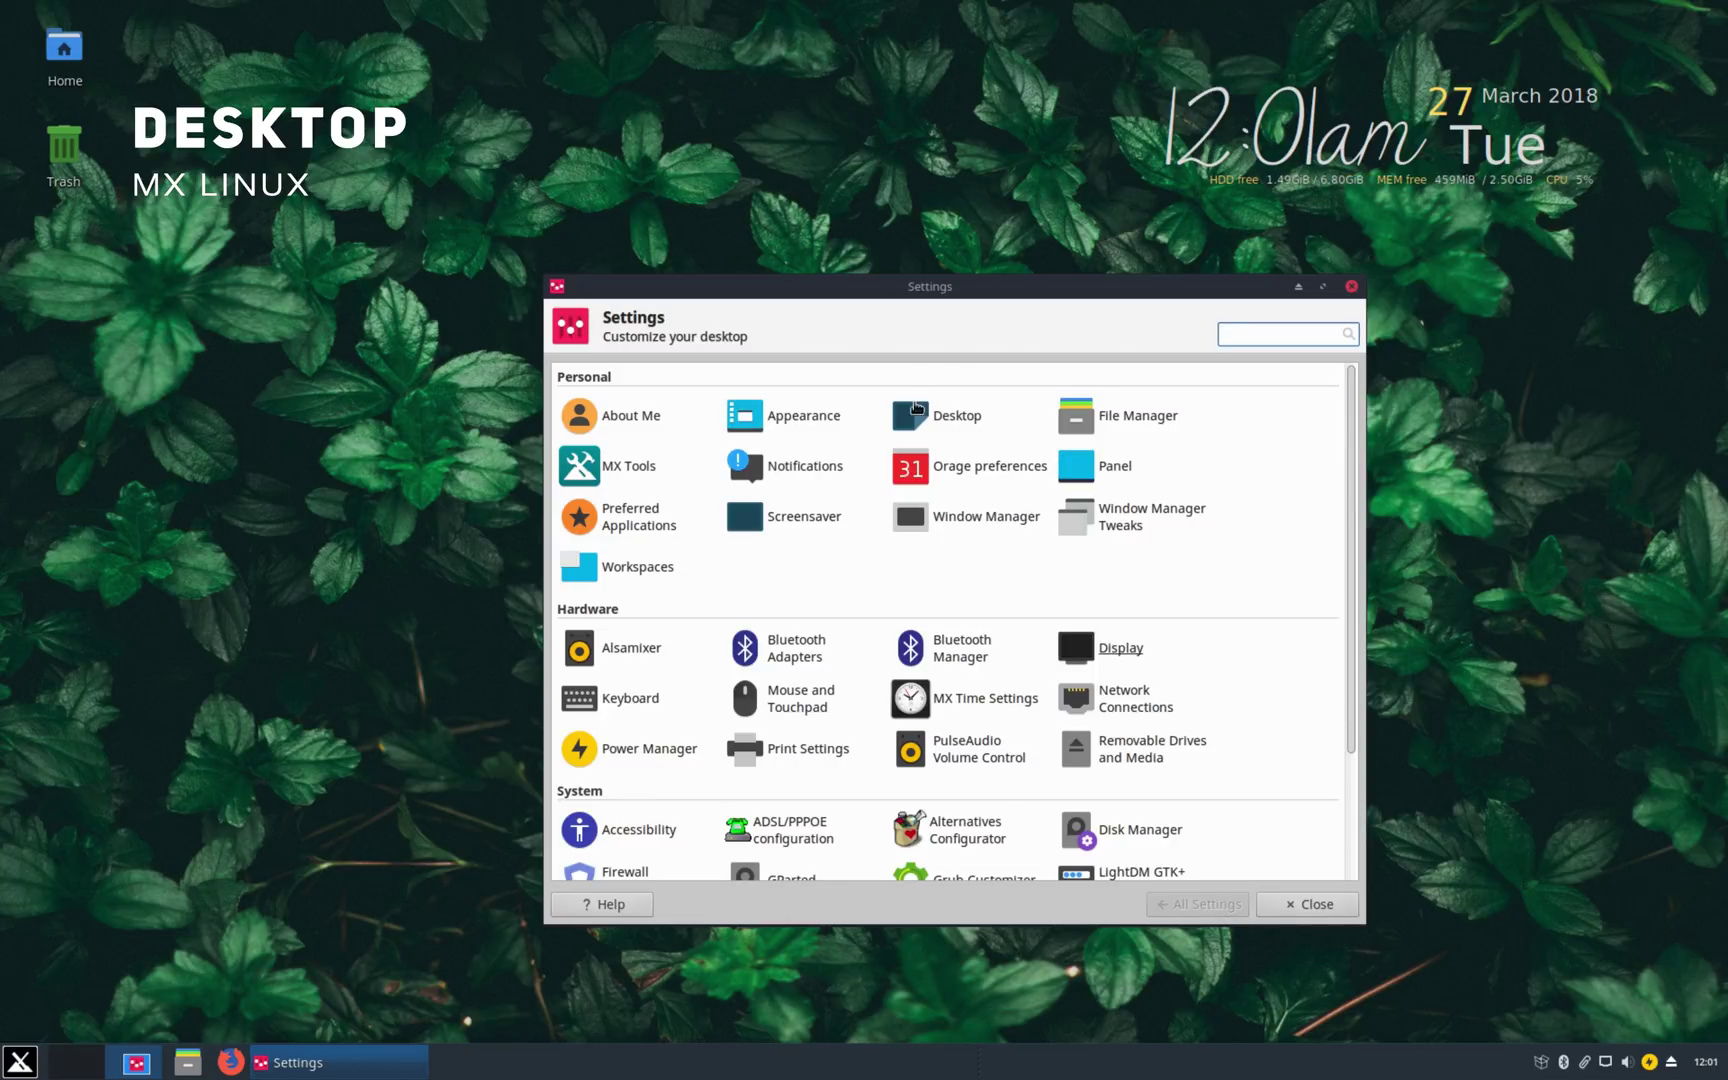
left_click(917, 407)
left_click(673, 380)
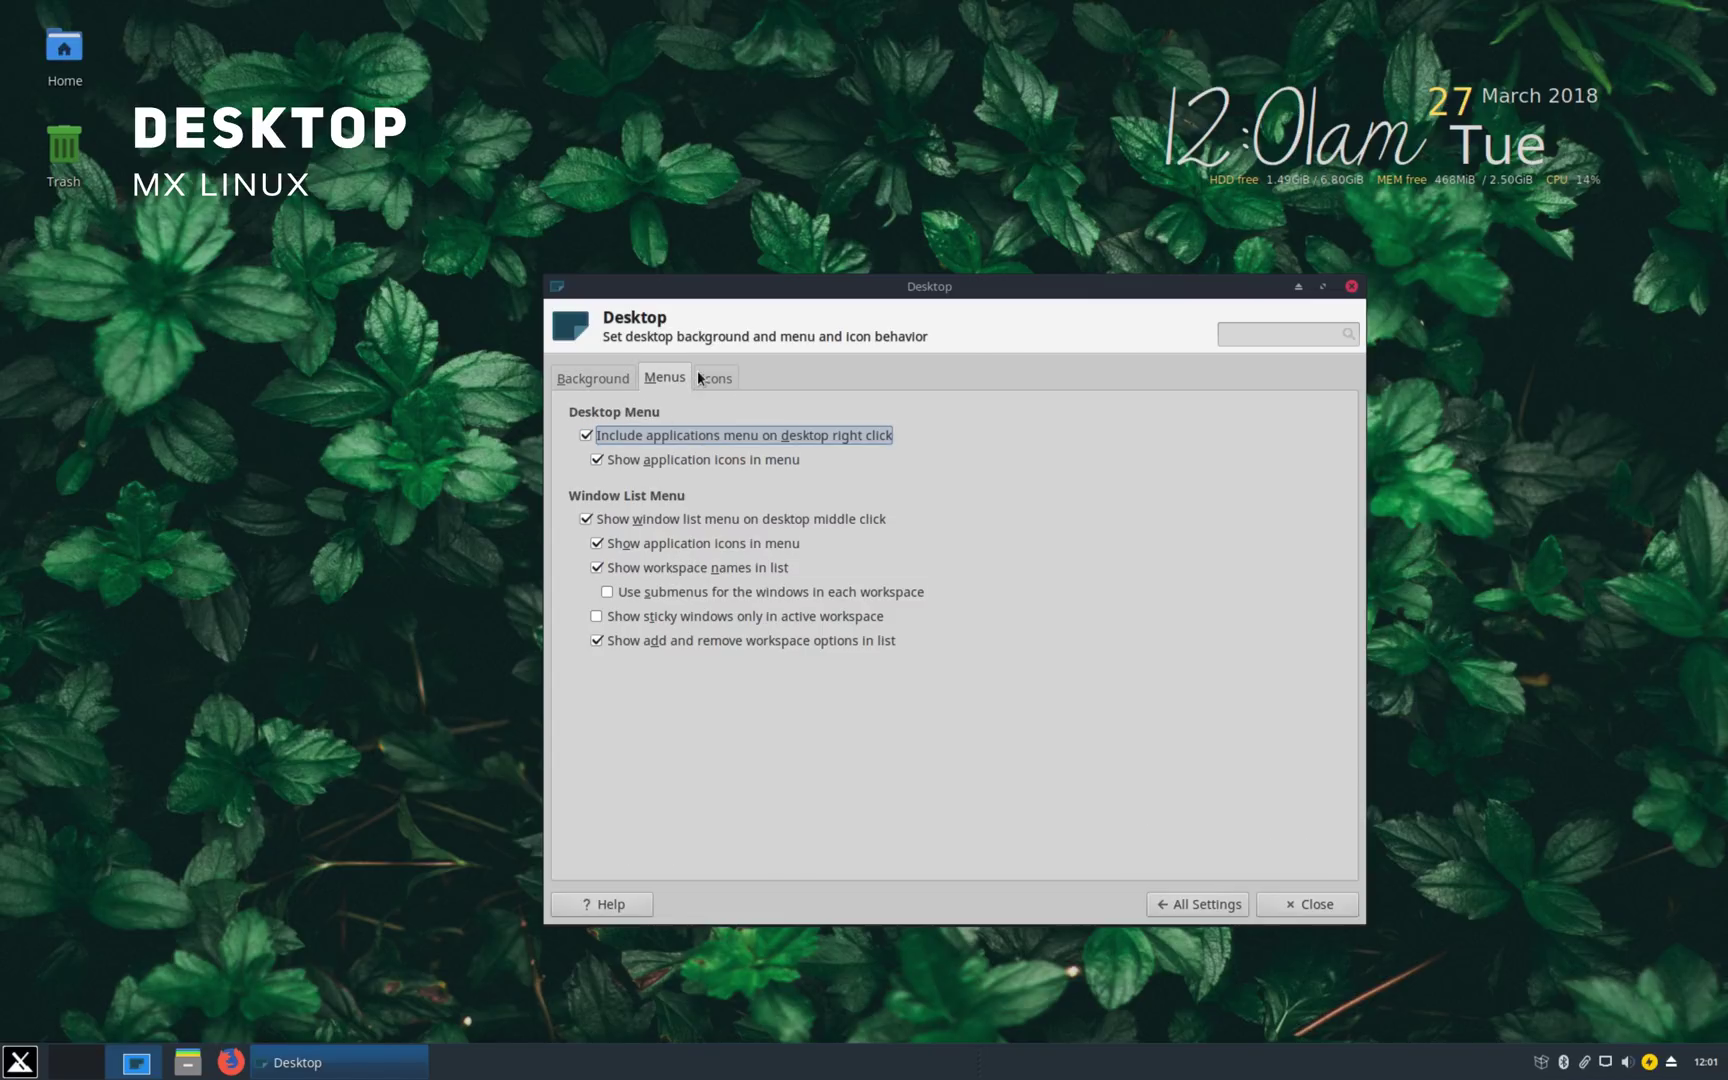
left_click(703, 378)
left_click(600, 690)
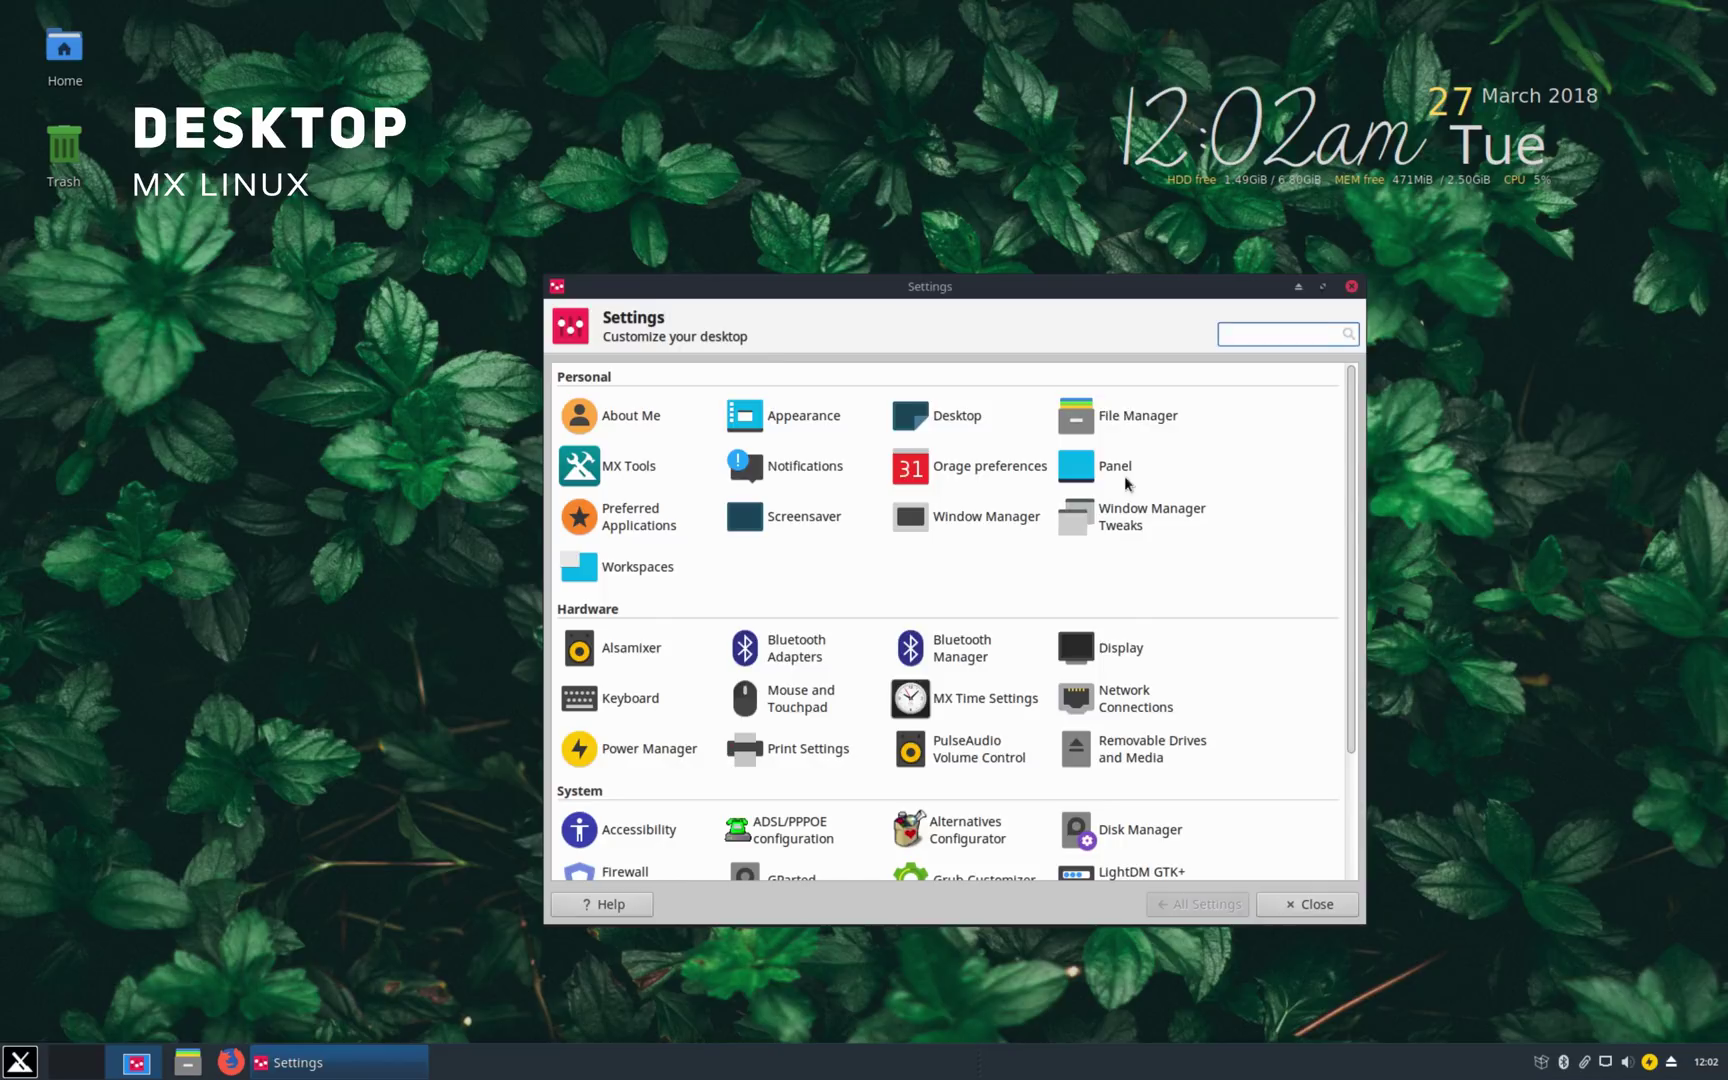
Step: Set the file manager's side-pane shortcut icon size to Smaller
left_click(1137, 415)
left_click(187, 1062)
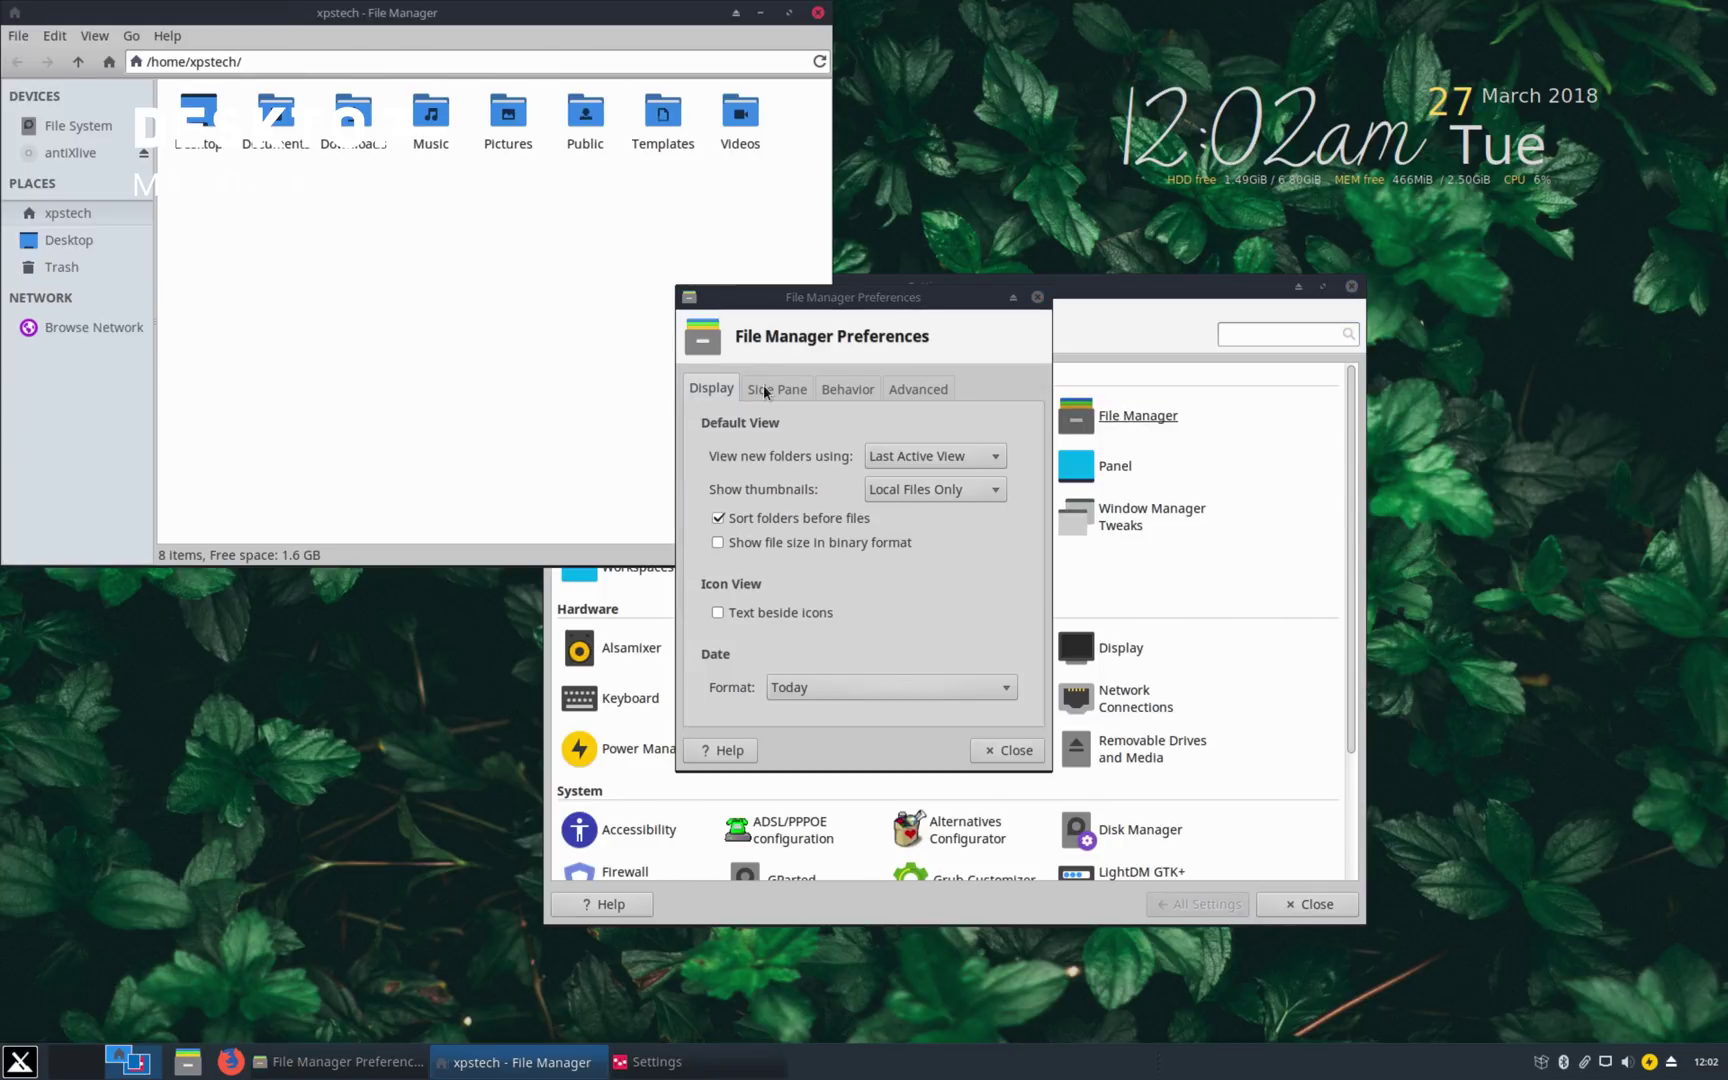
left_click(777, 388)
left_click(897, 456)
left_click(797, 559)
left_click(820, 456)
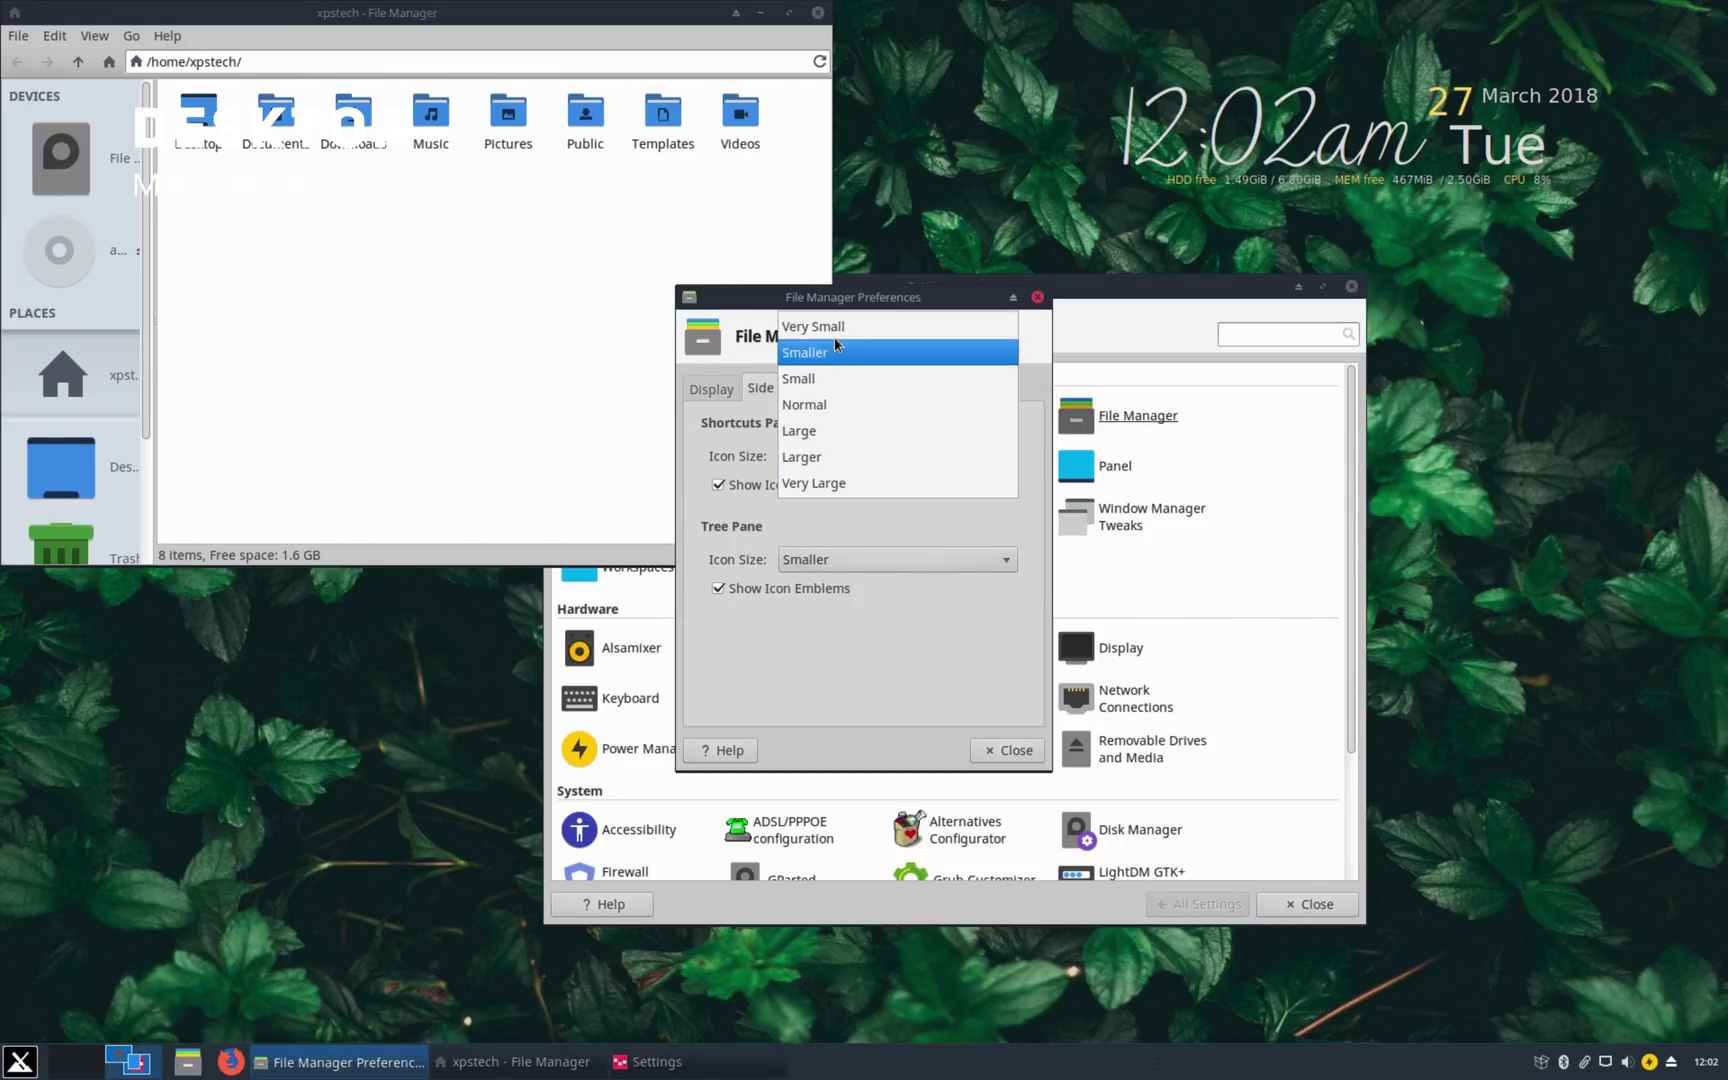
left_click(836, 346)
Step: Require a double-click to activate items, glance at Advanced, and close the preferences
left_click(845, 389)
left_click(716, 559)
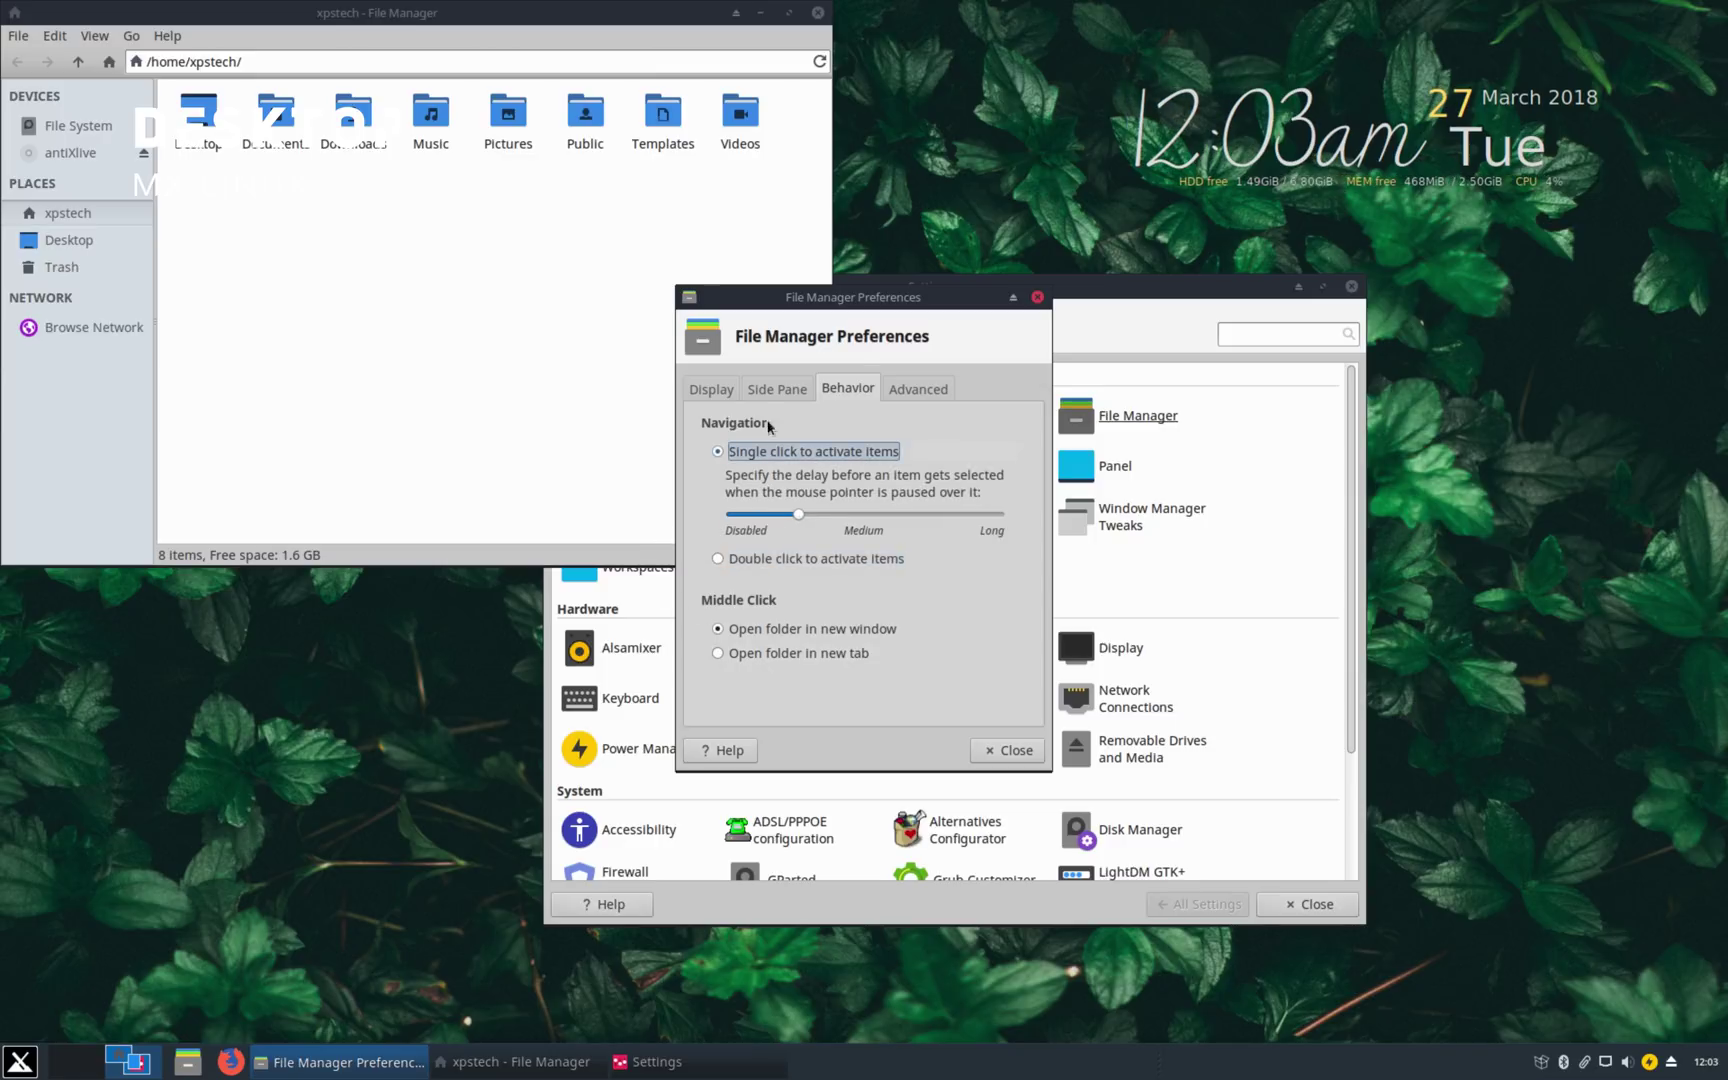
left_click(918, 388)
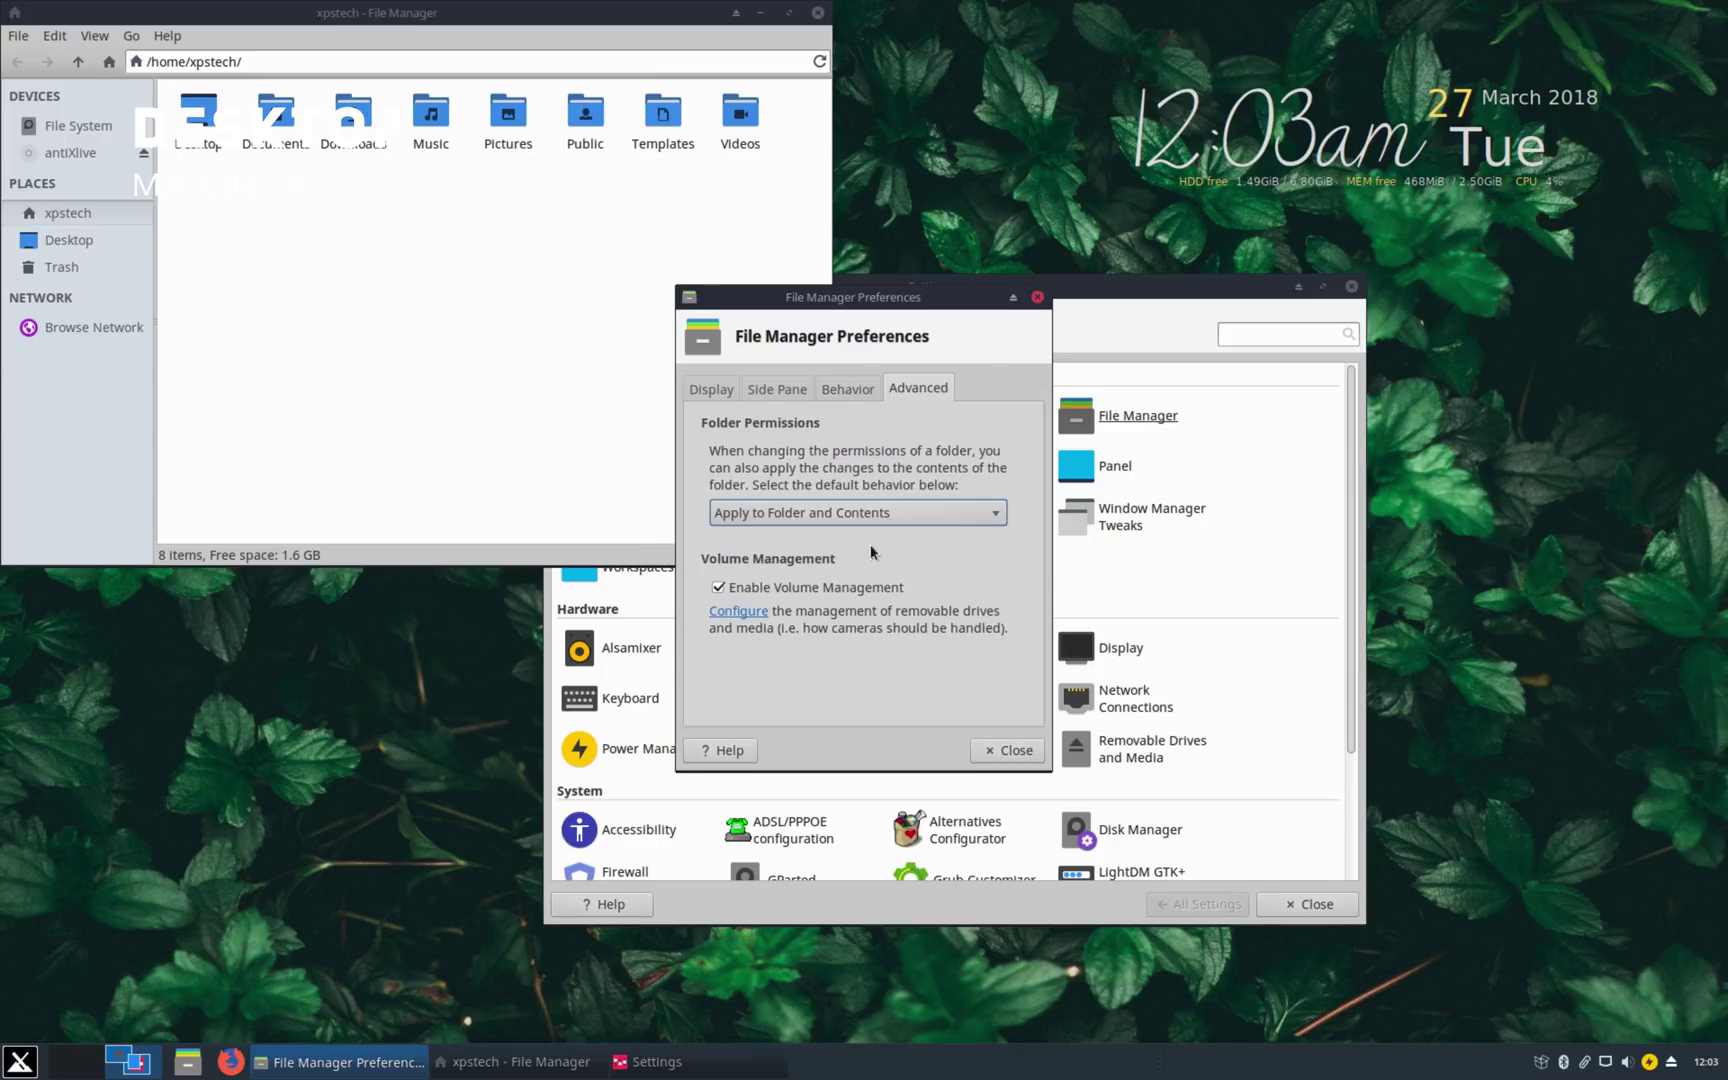
left_click(1005, 760)
key("alt+F4")
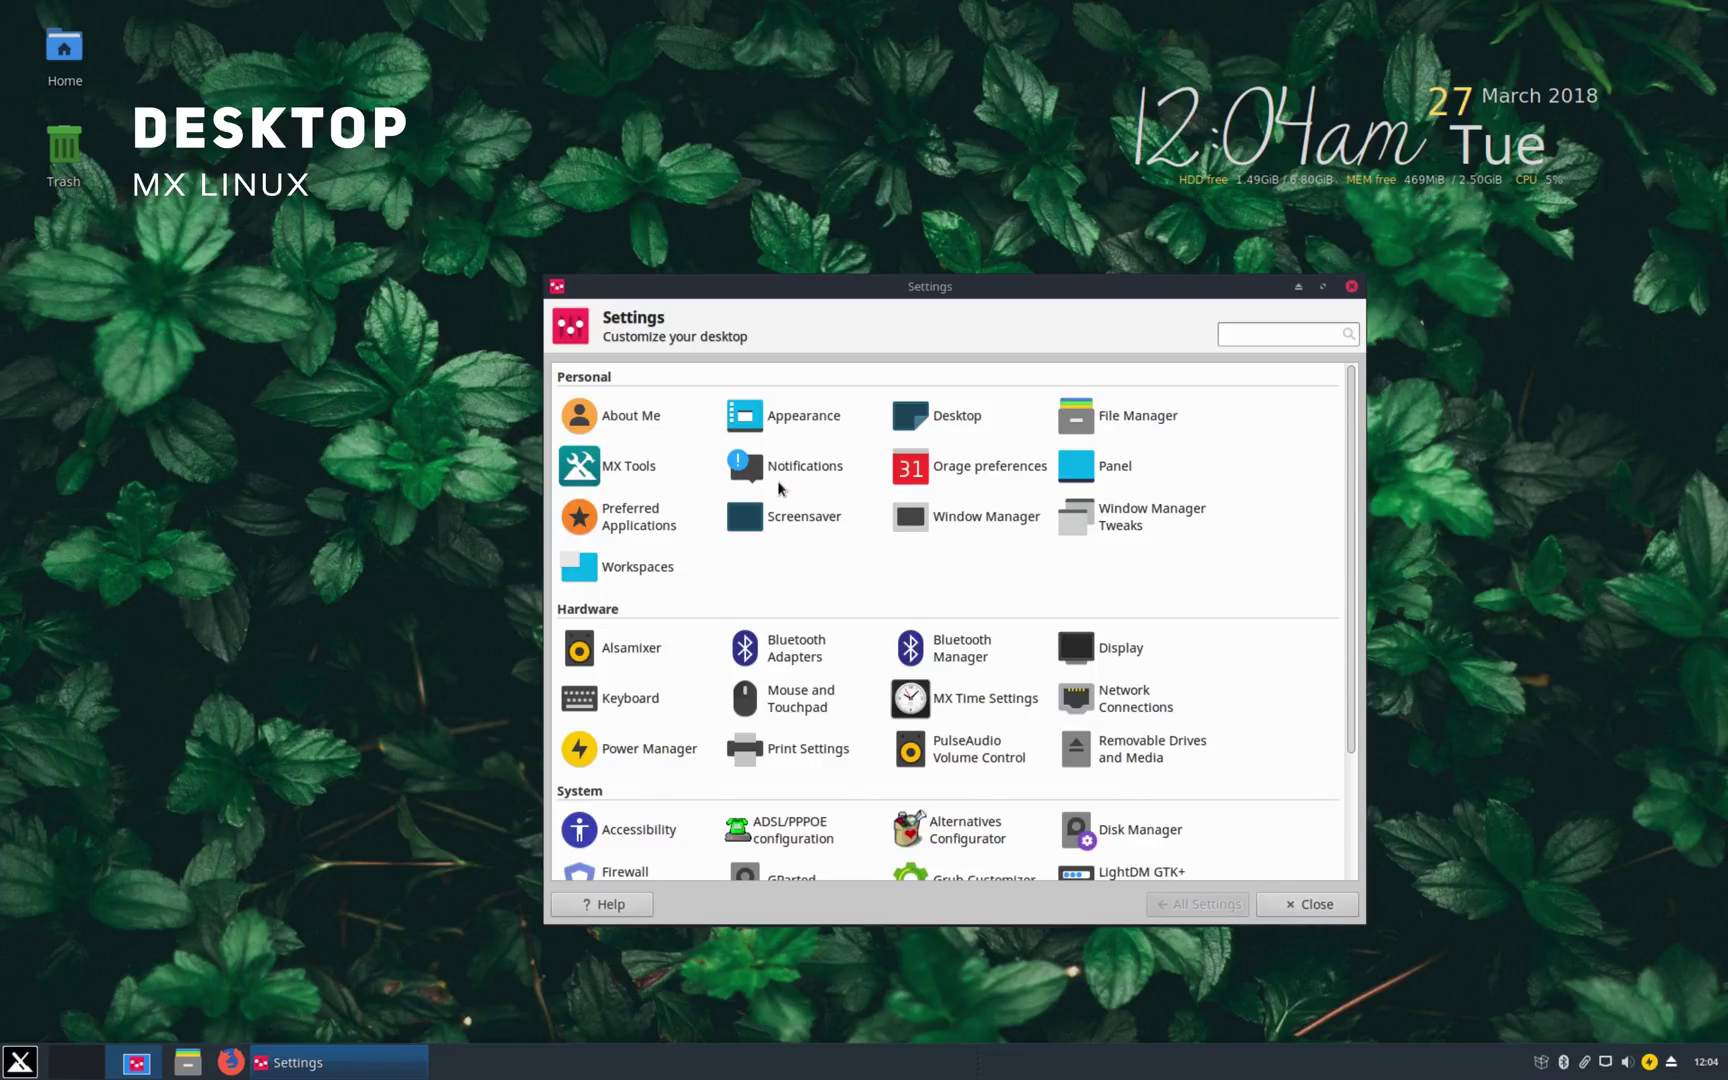
left_click(1165, 456)
left_click(700, 376)
left_click(1007, 405)
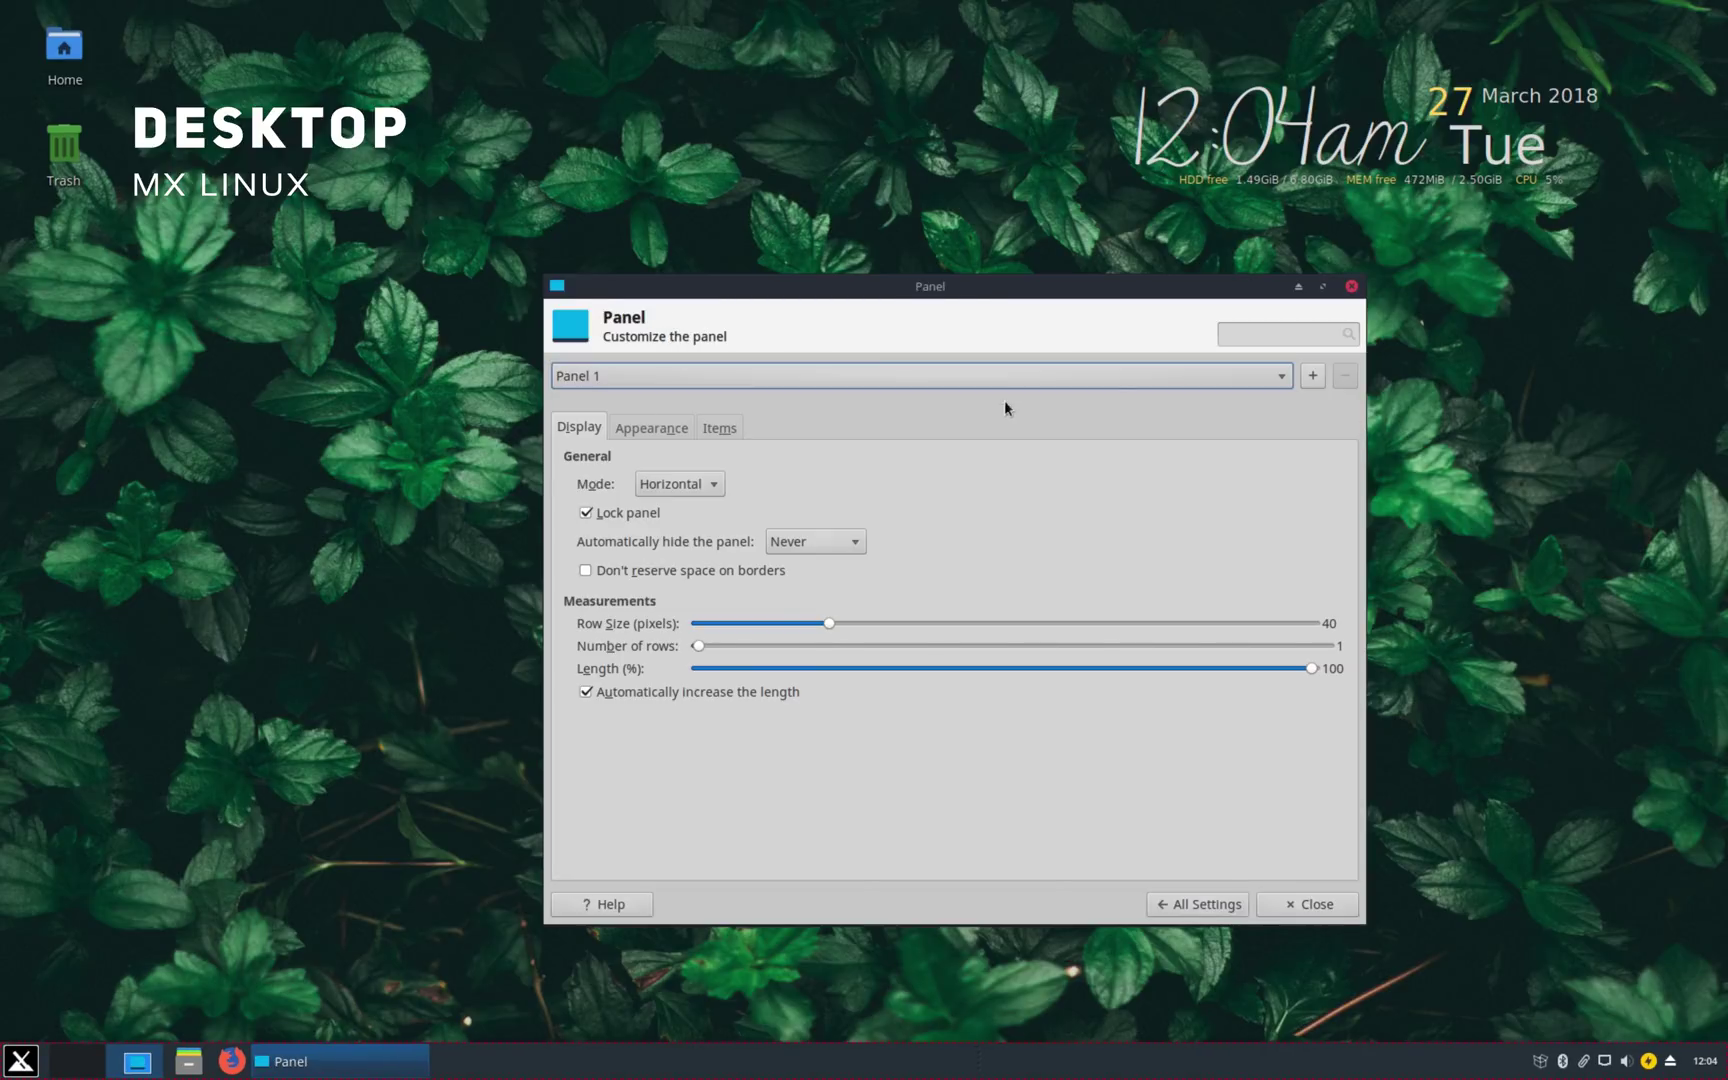
left_click(673, 484)
left_click(673, 484)
left_click(1313, 376)
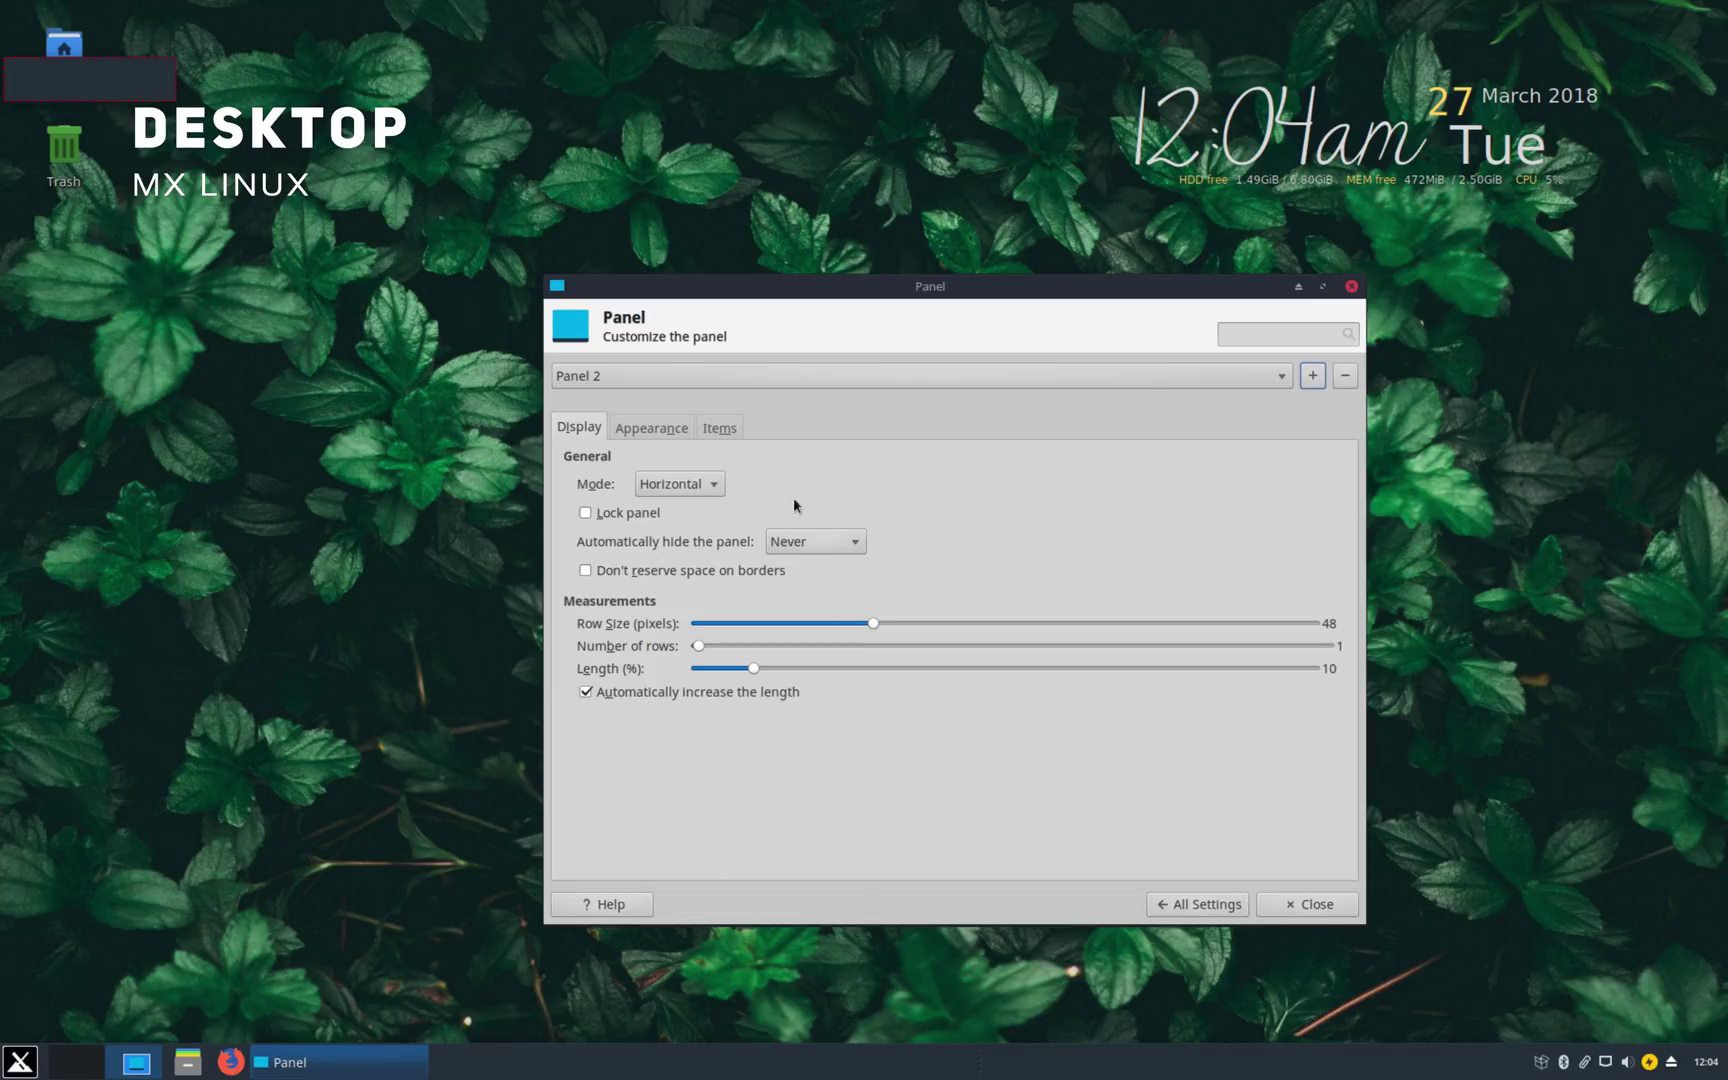
left_click_drag(872, 623, 1311, 623)
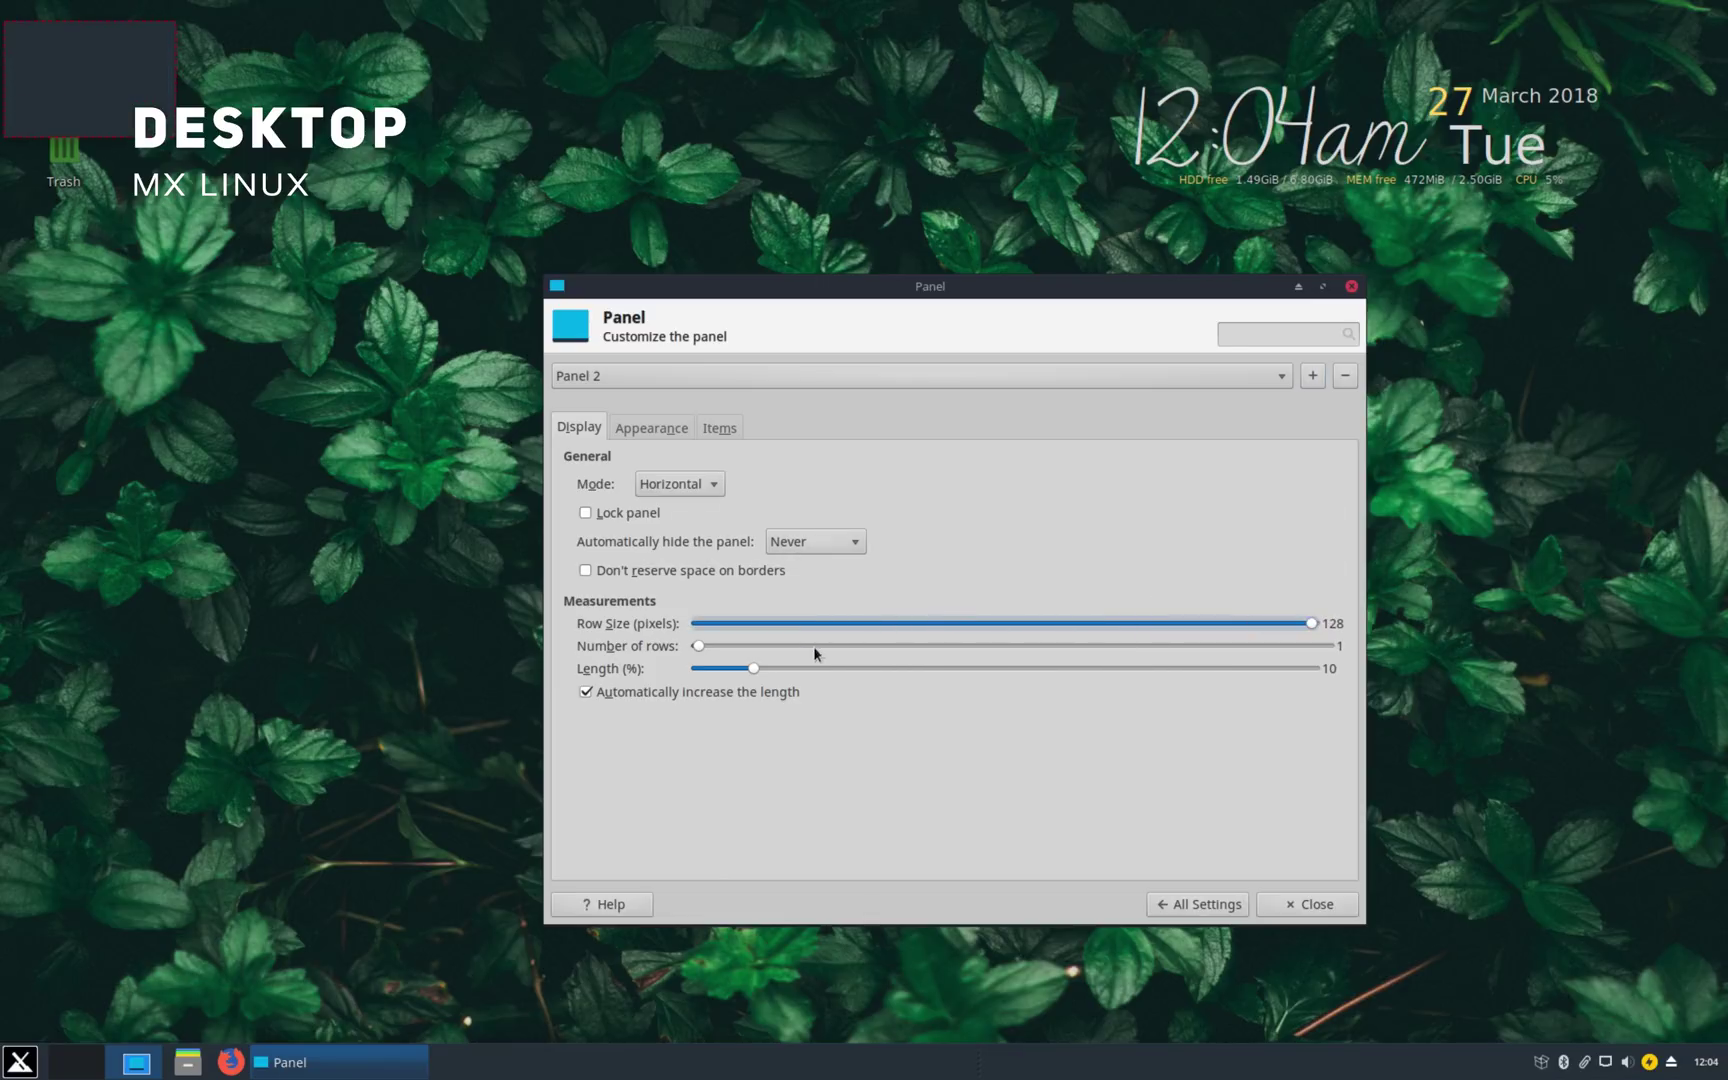
left_click_drag(801, 648, 1300, 646)
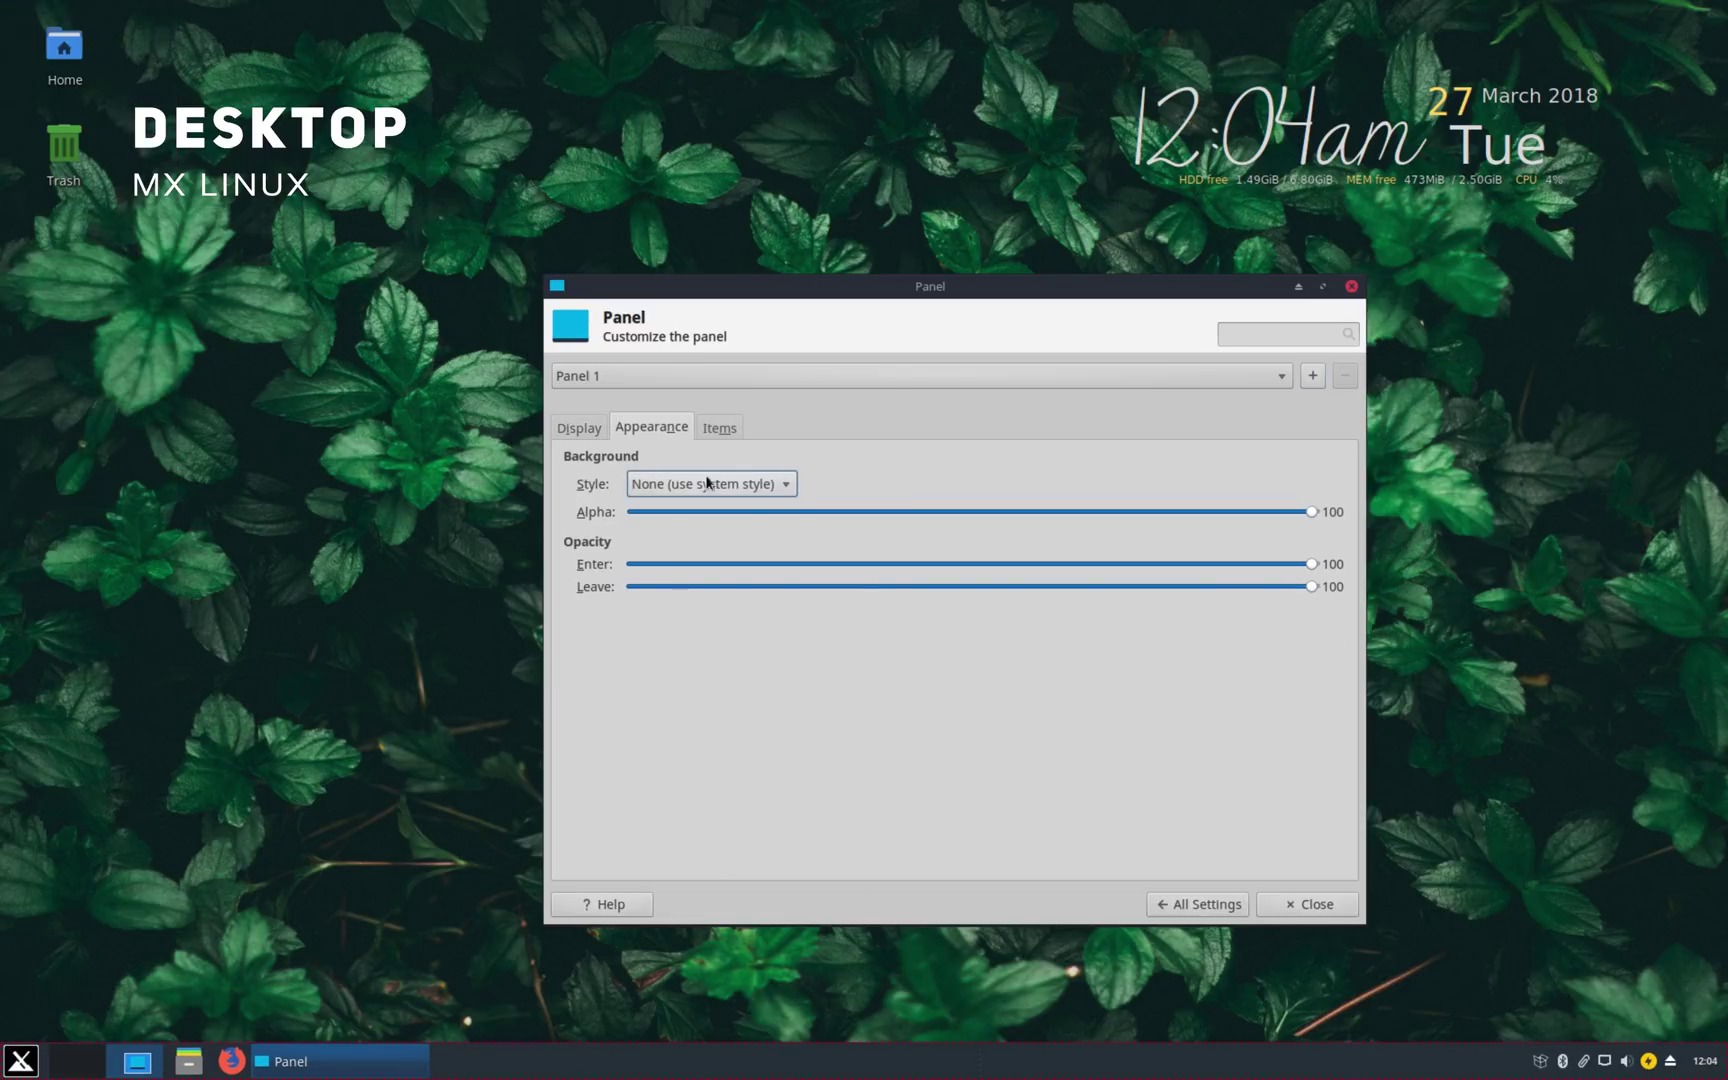
left_click(707, 483)
key("Escape")
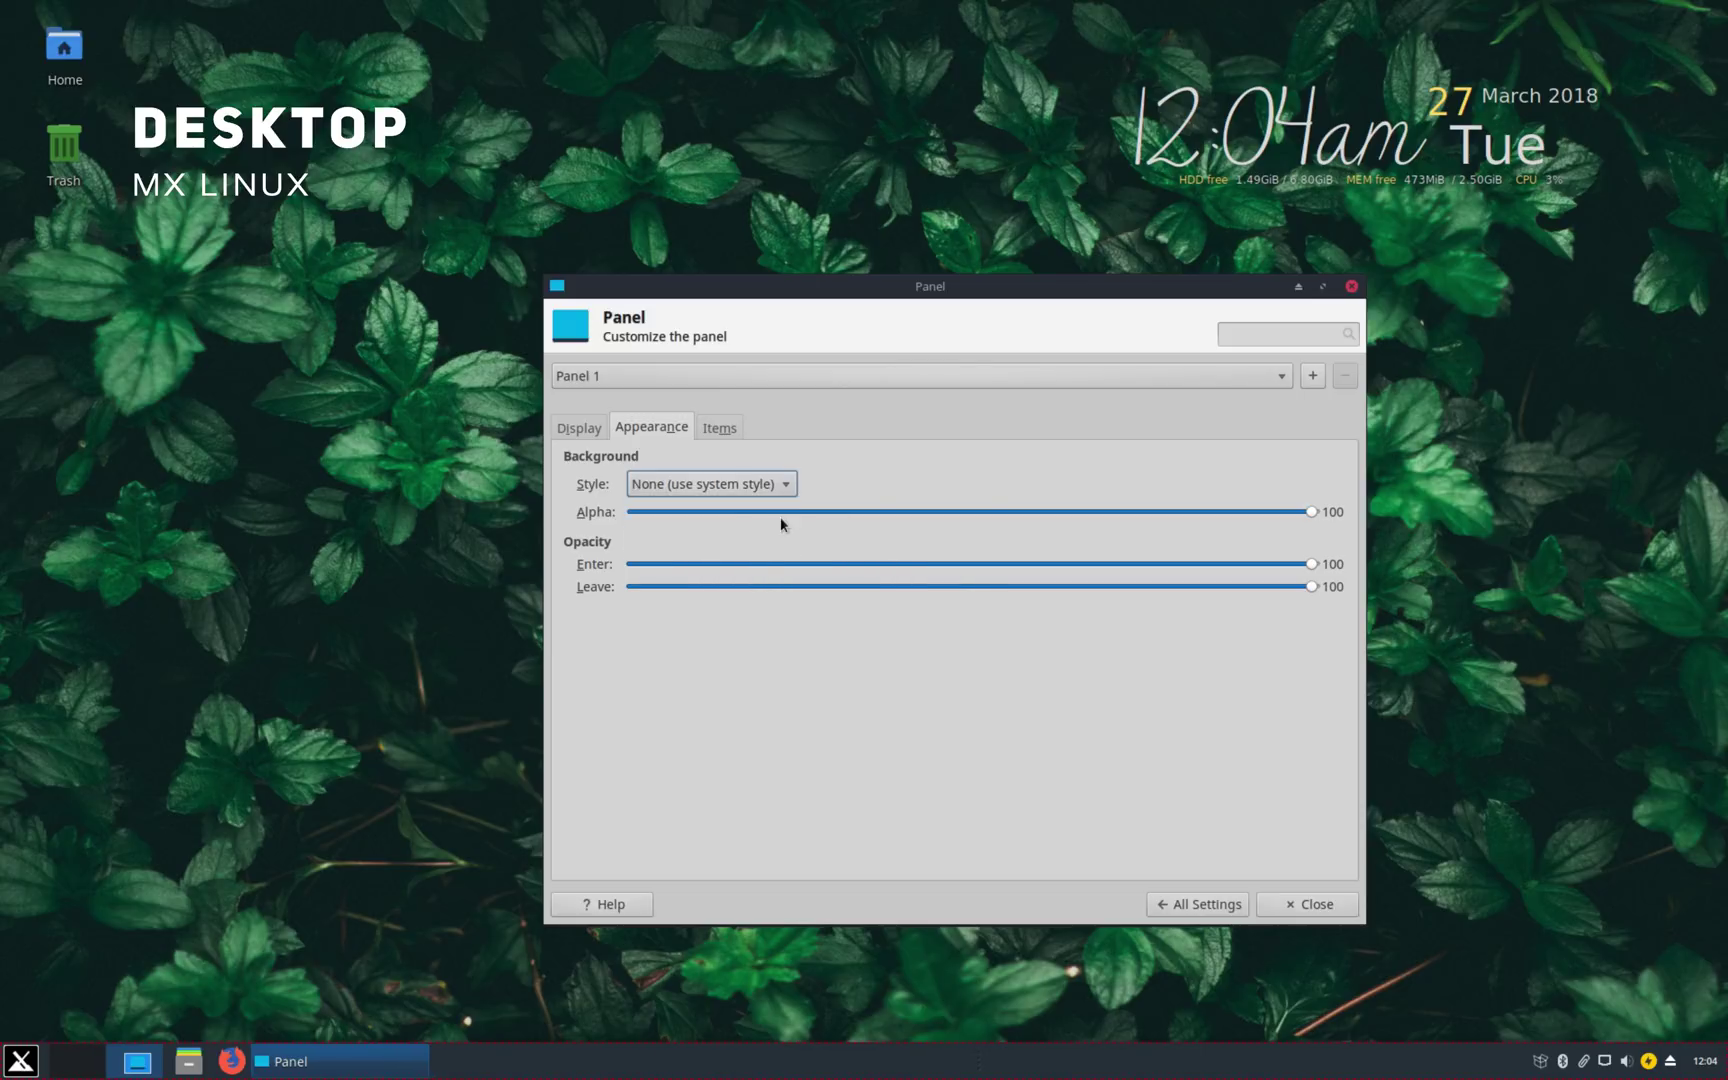
left_click(781, 512)
left_click_drag(781, 512, 1360, 512)
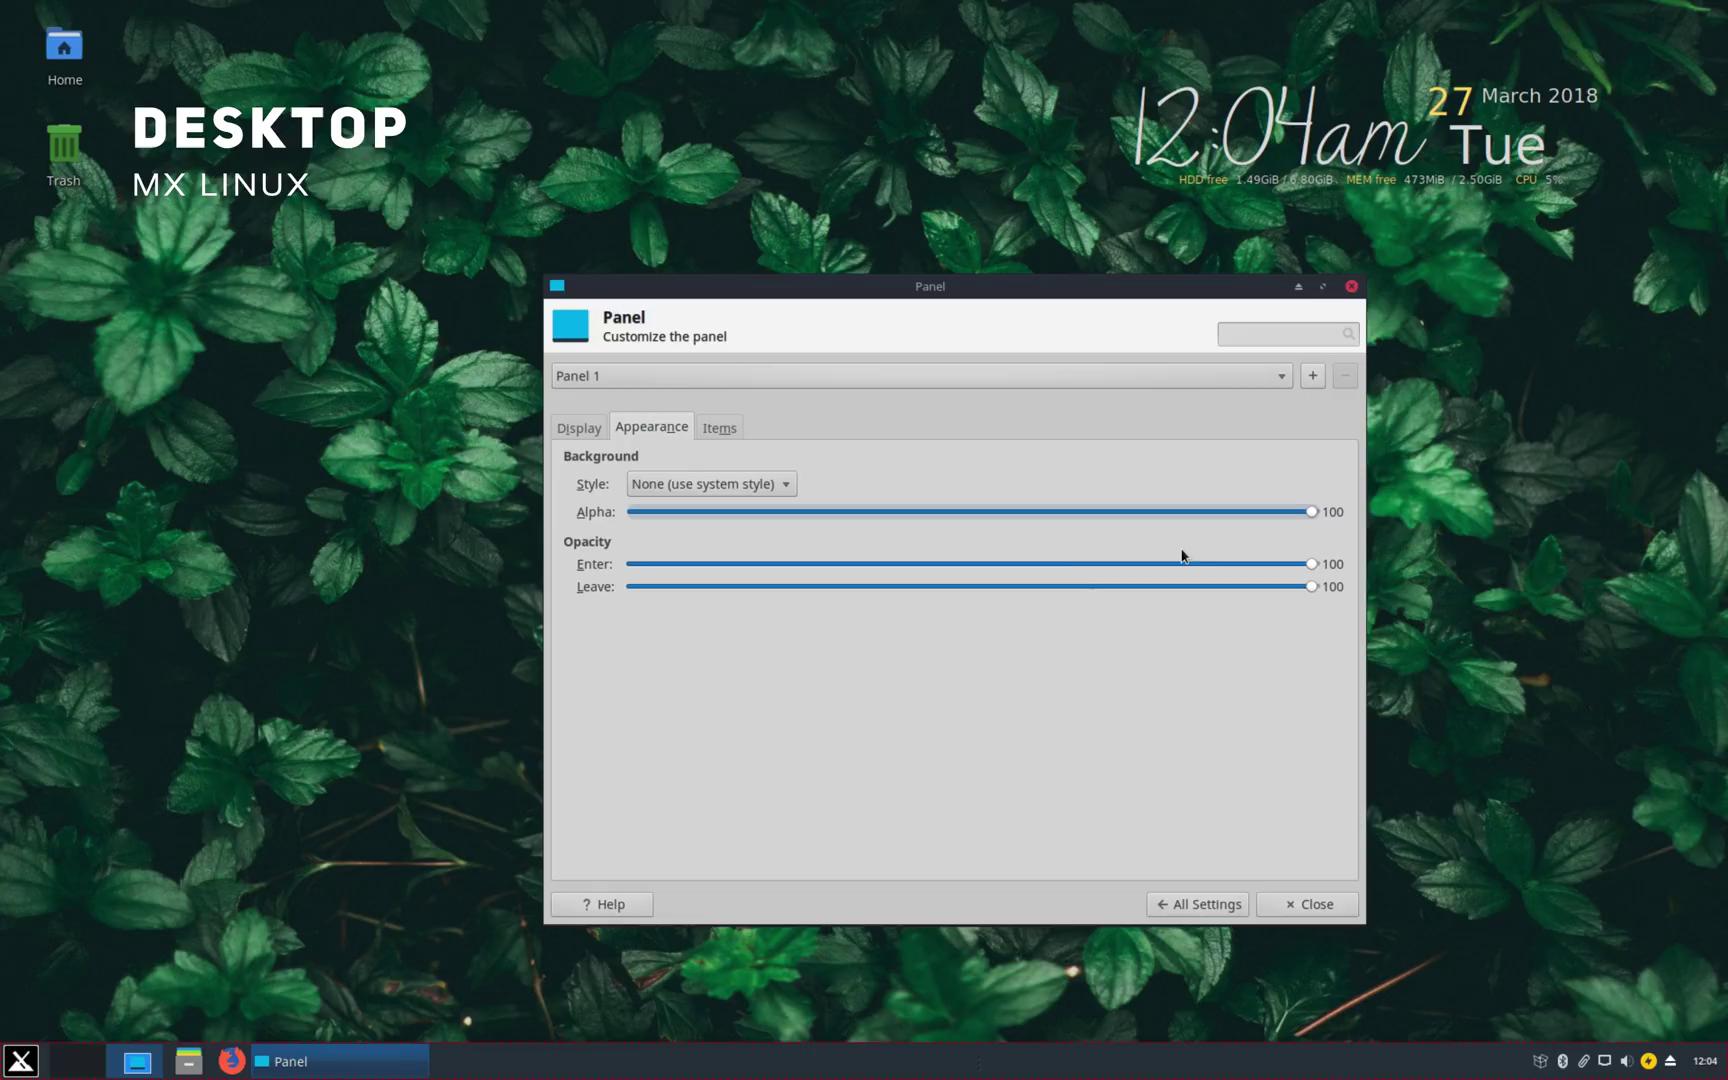
left_click_drag(1113, 588, 1322, 625)
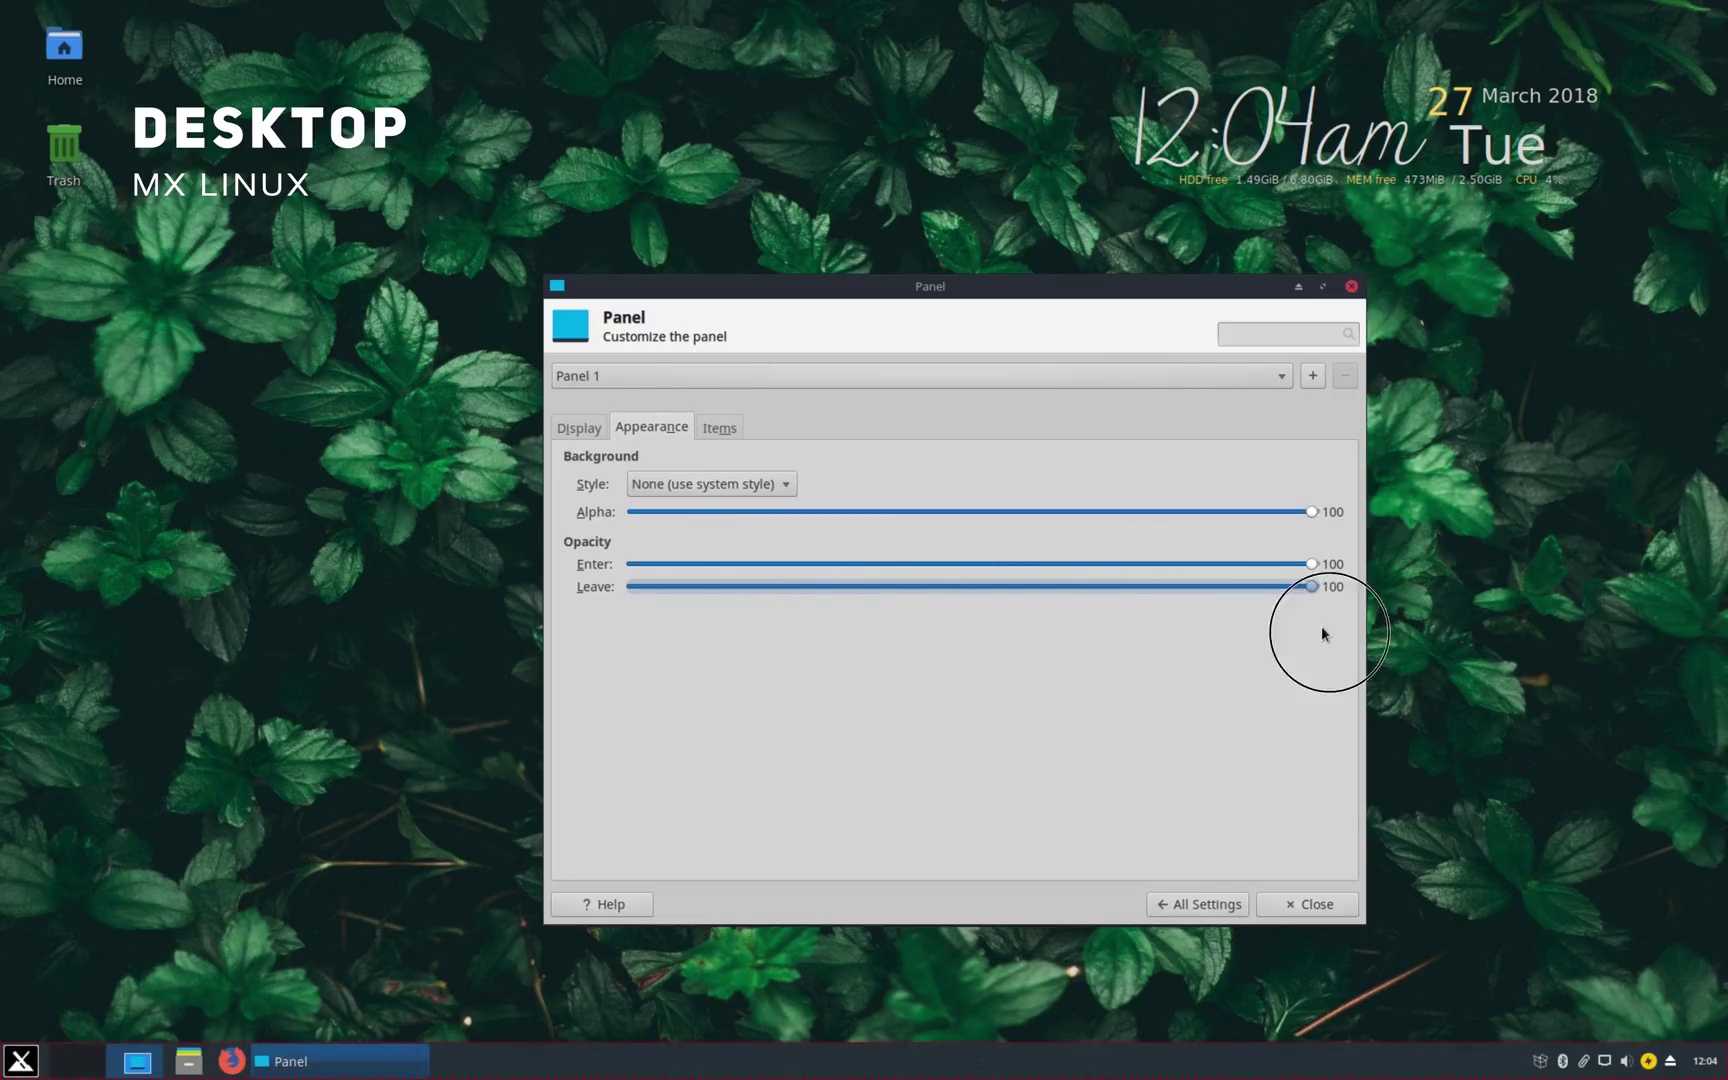
left_click(705, 425)
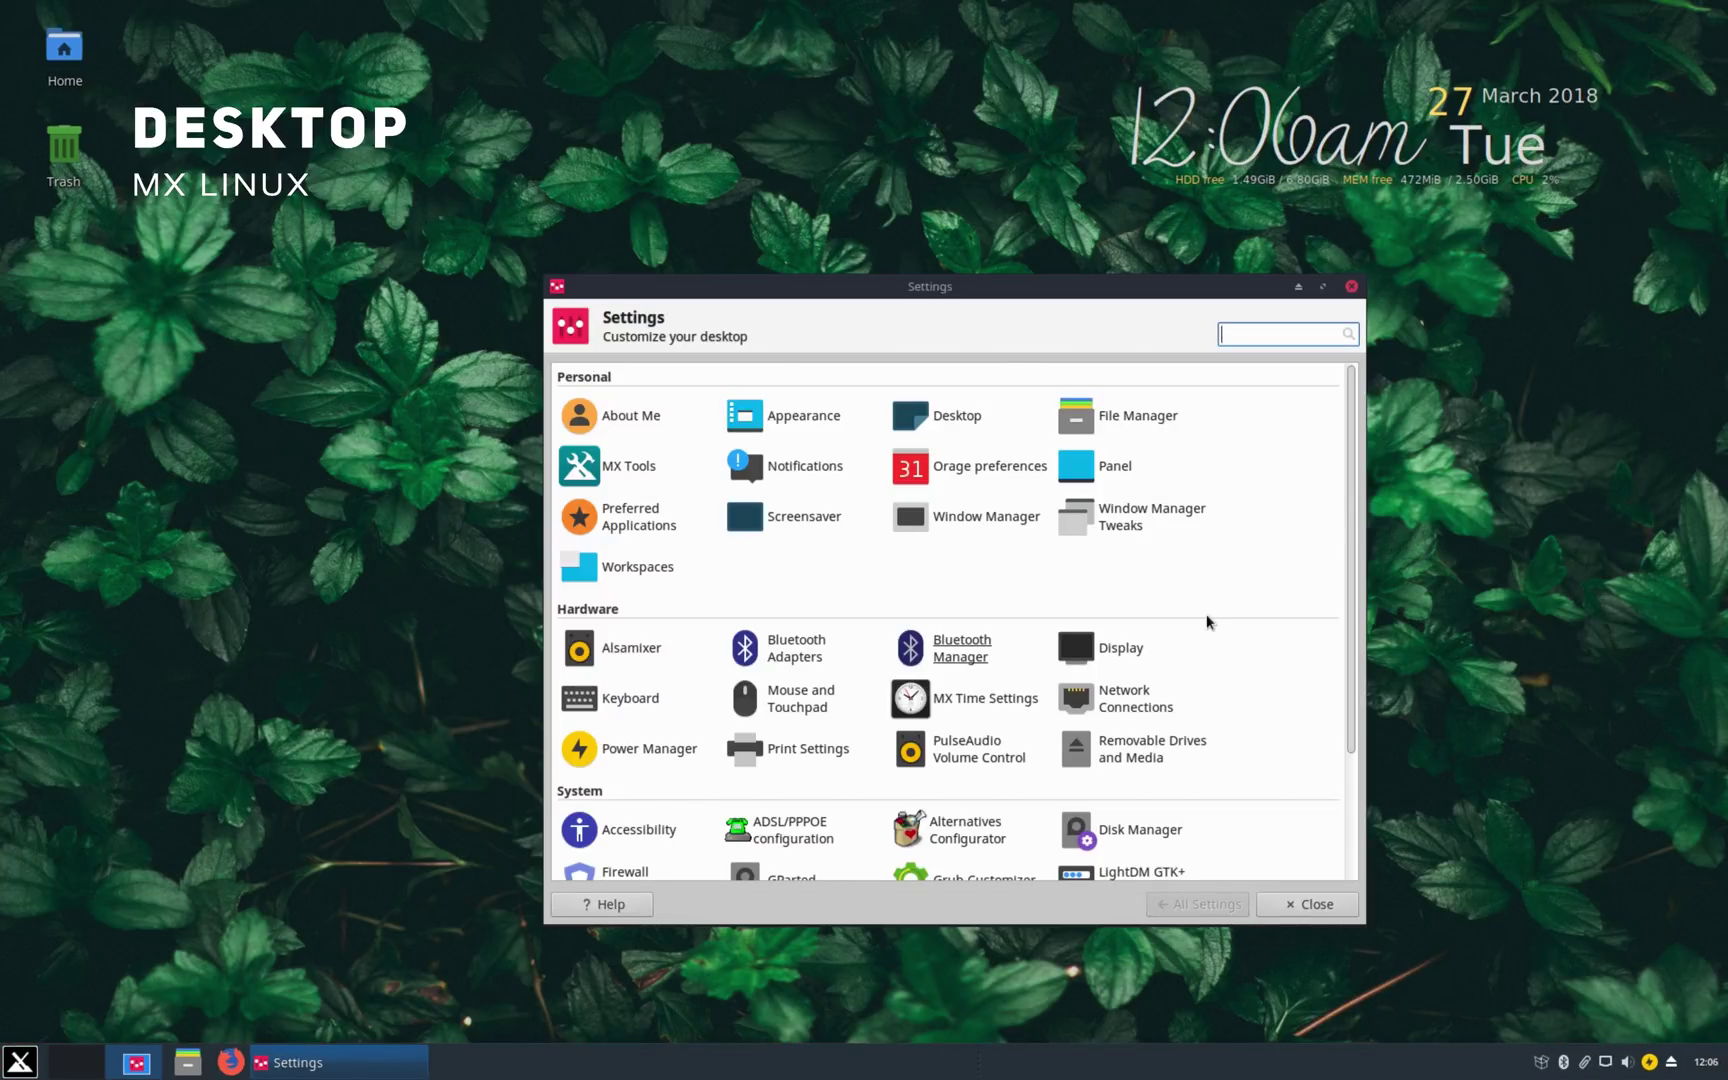
Step: Launch Grub Customizer from Settings and authenticate with the administrator password
scroll(795, 609, "down", 3)
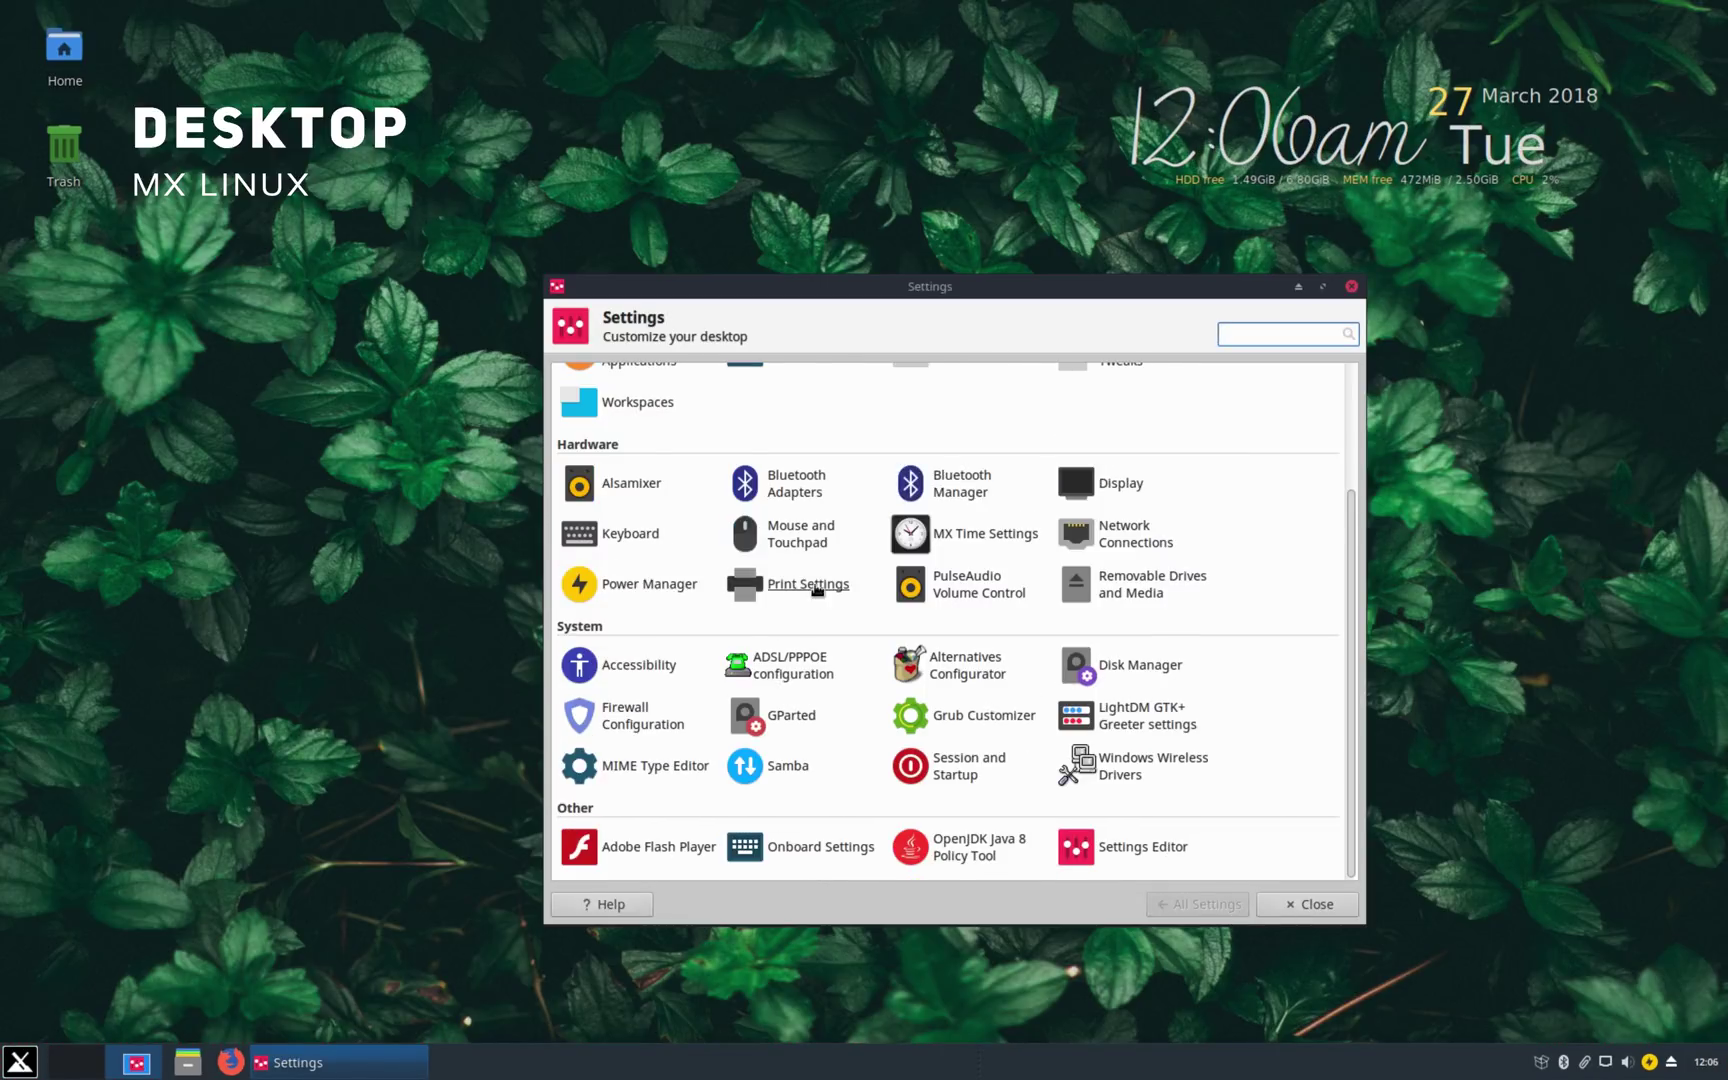
left_click(966, 726)
type("******")
key("Return")
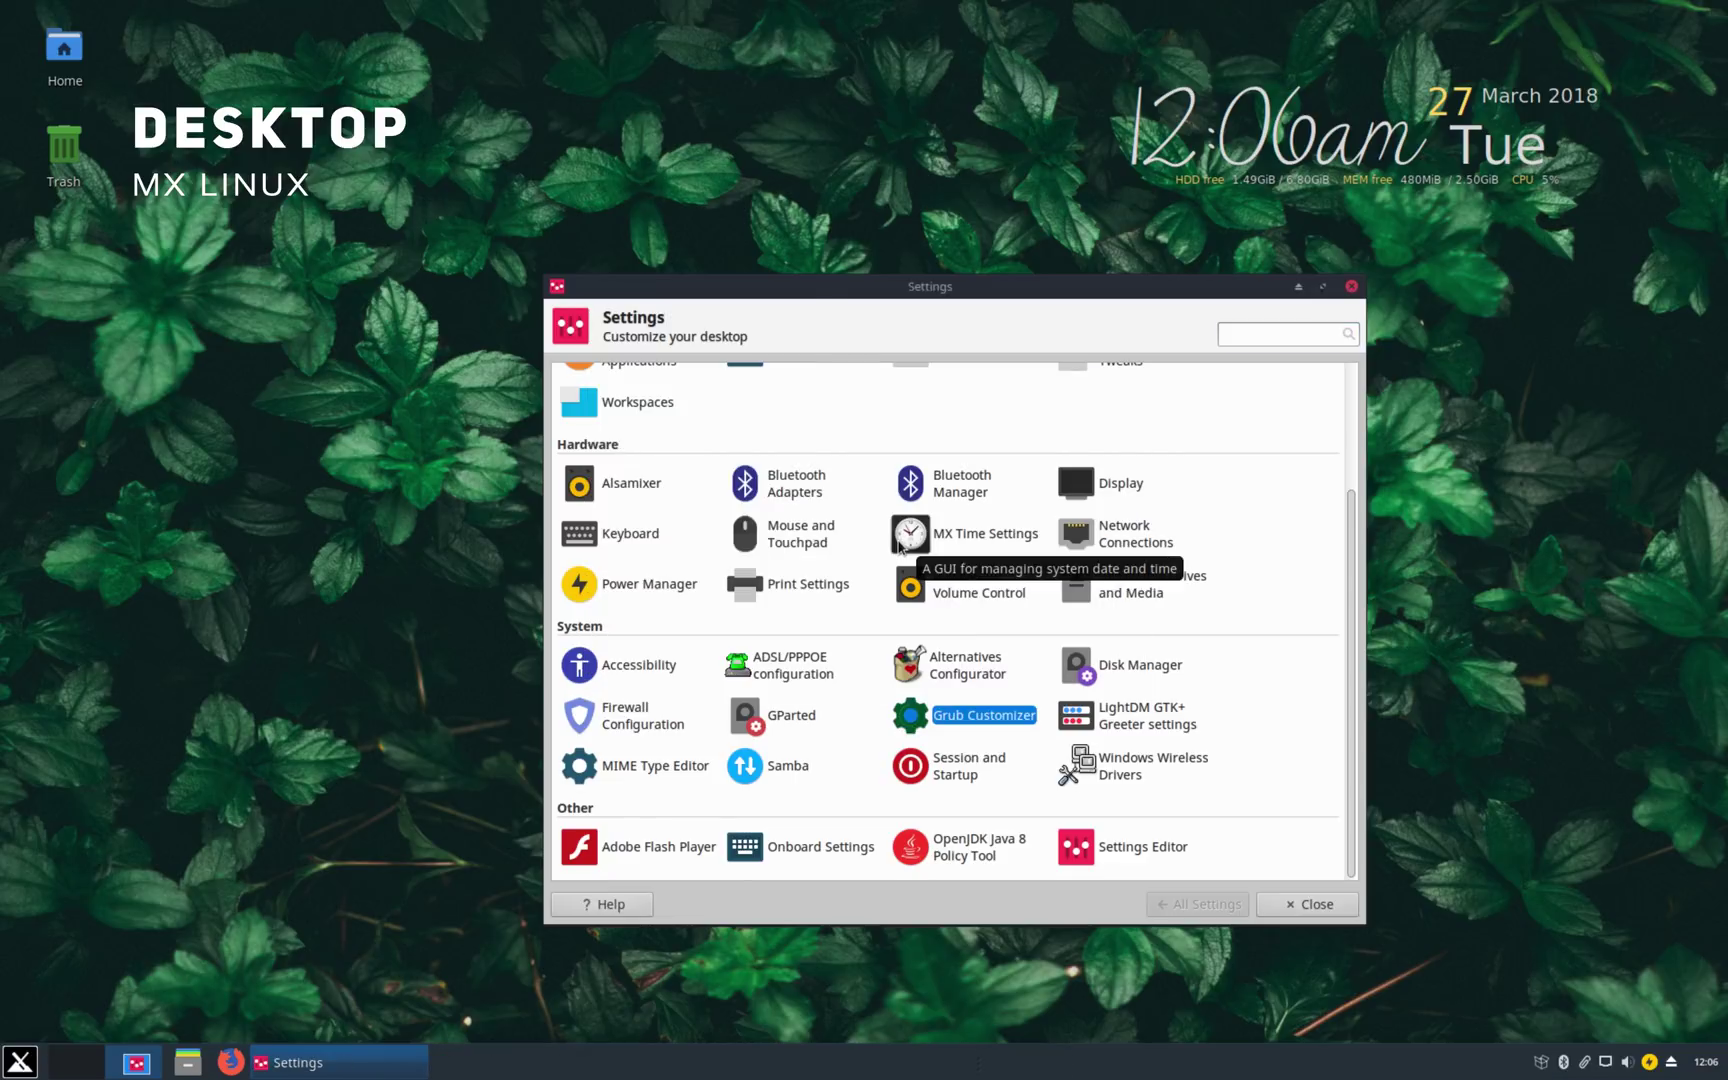
Step: Review boot entries and appearance, trying magenta then light-gray menu text, then request LightDM Greeter settings
left_click(424, 166)
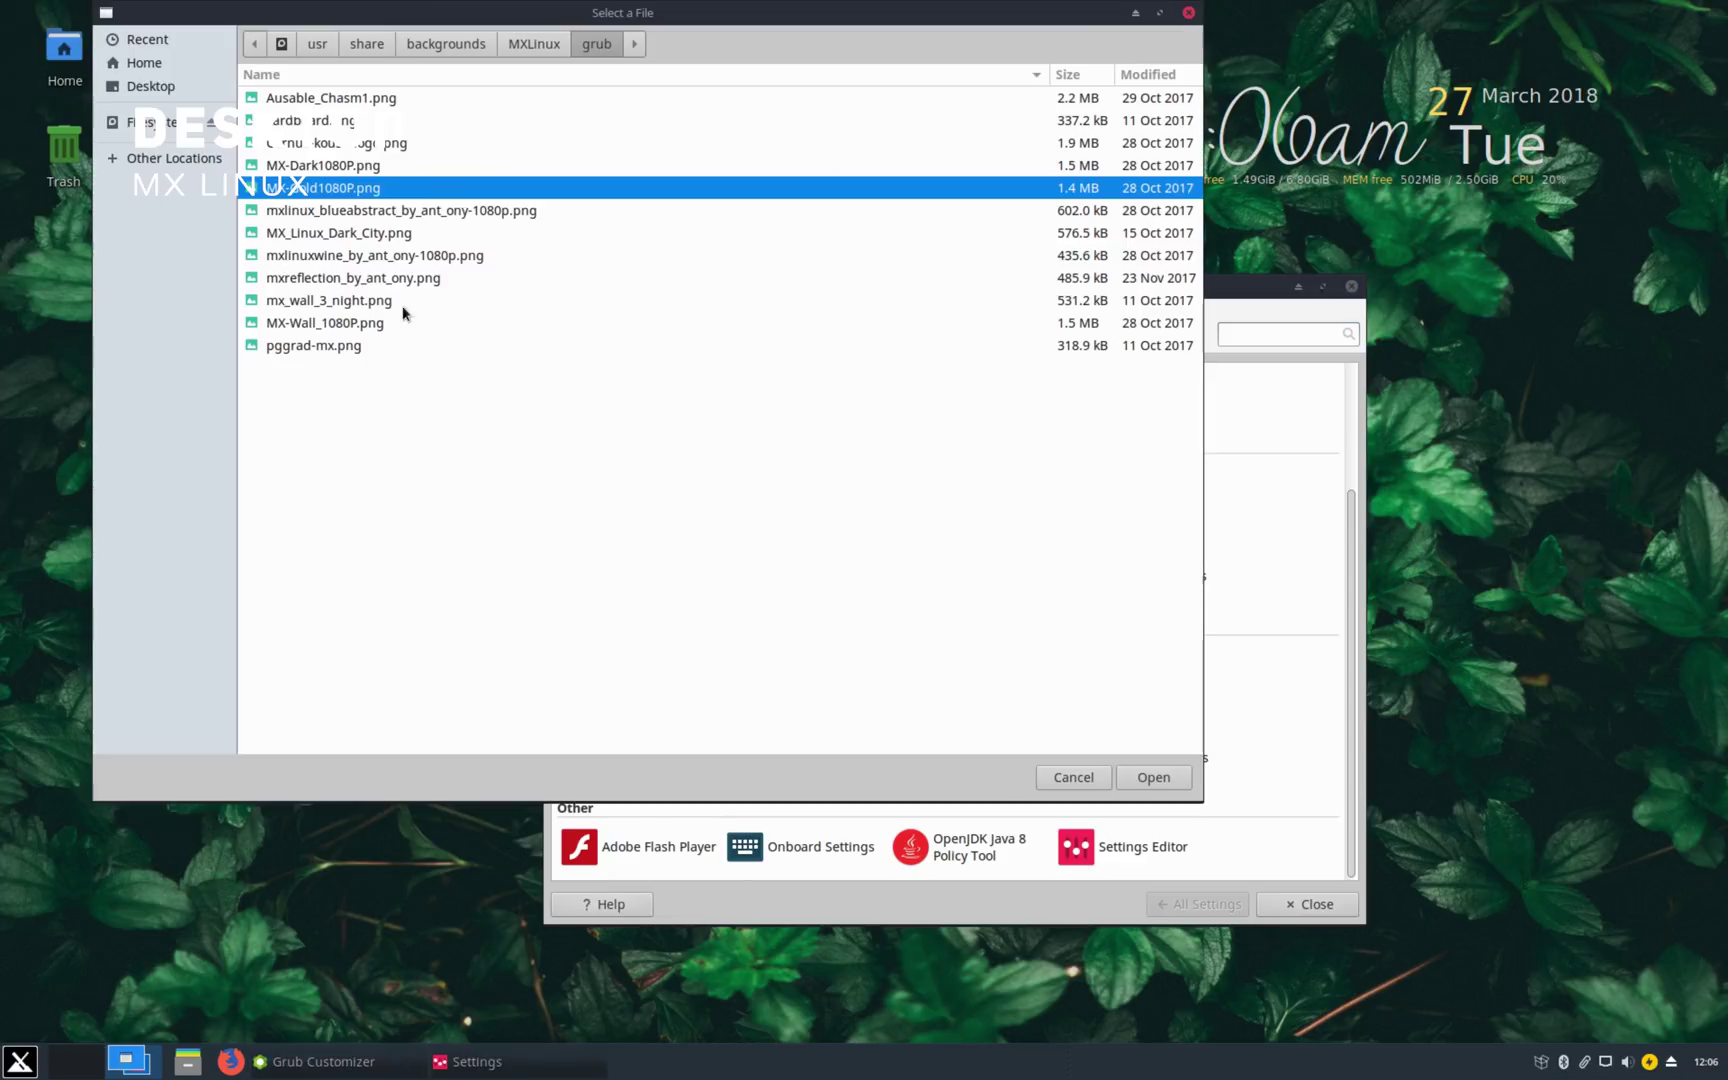
left_click(401, 233)
left_click(1155, 777)
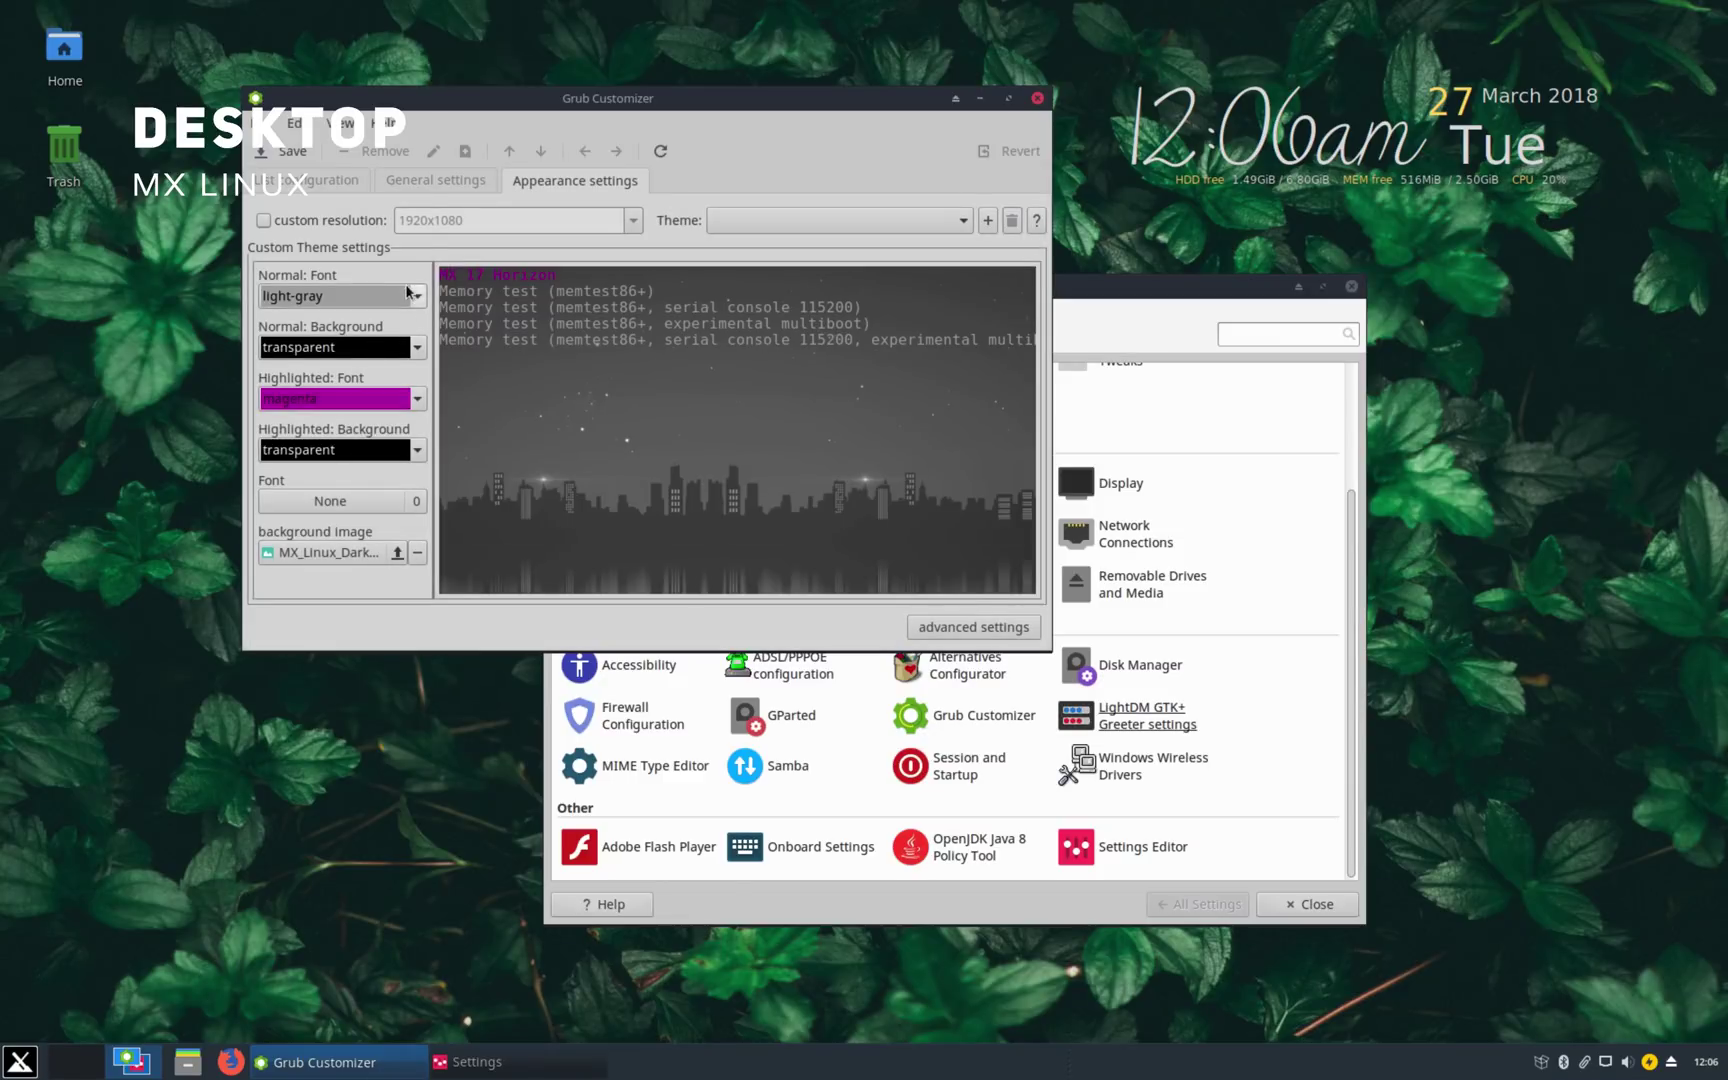
left_click(408, 292)
left_click(380, 202)
left_click(408, 296)
left_click(400, 408)
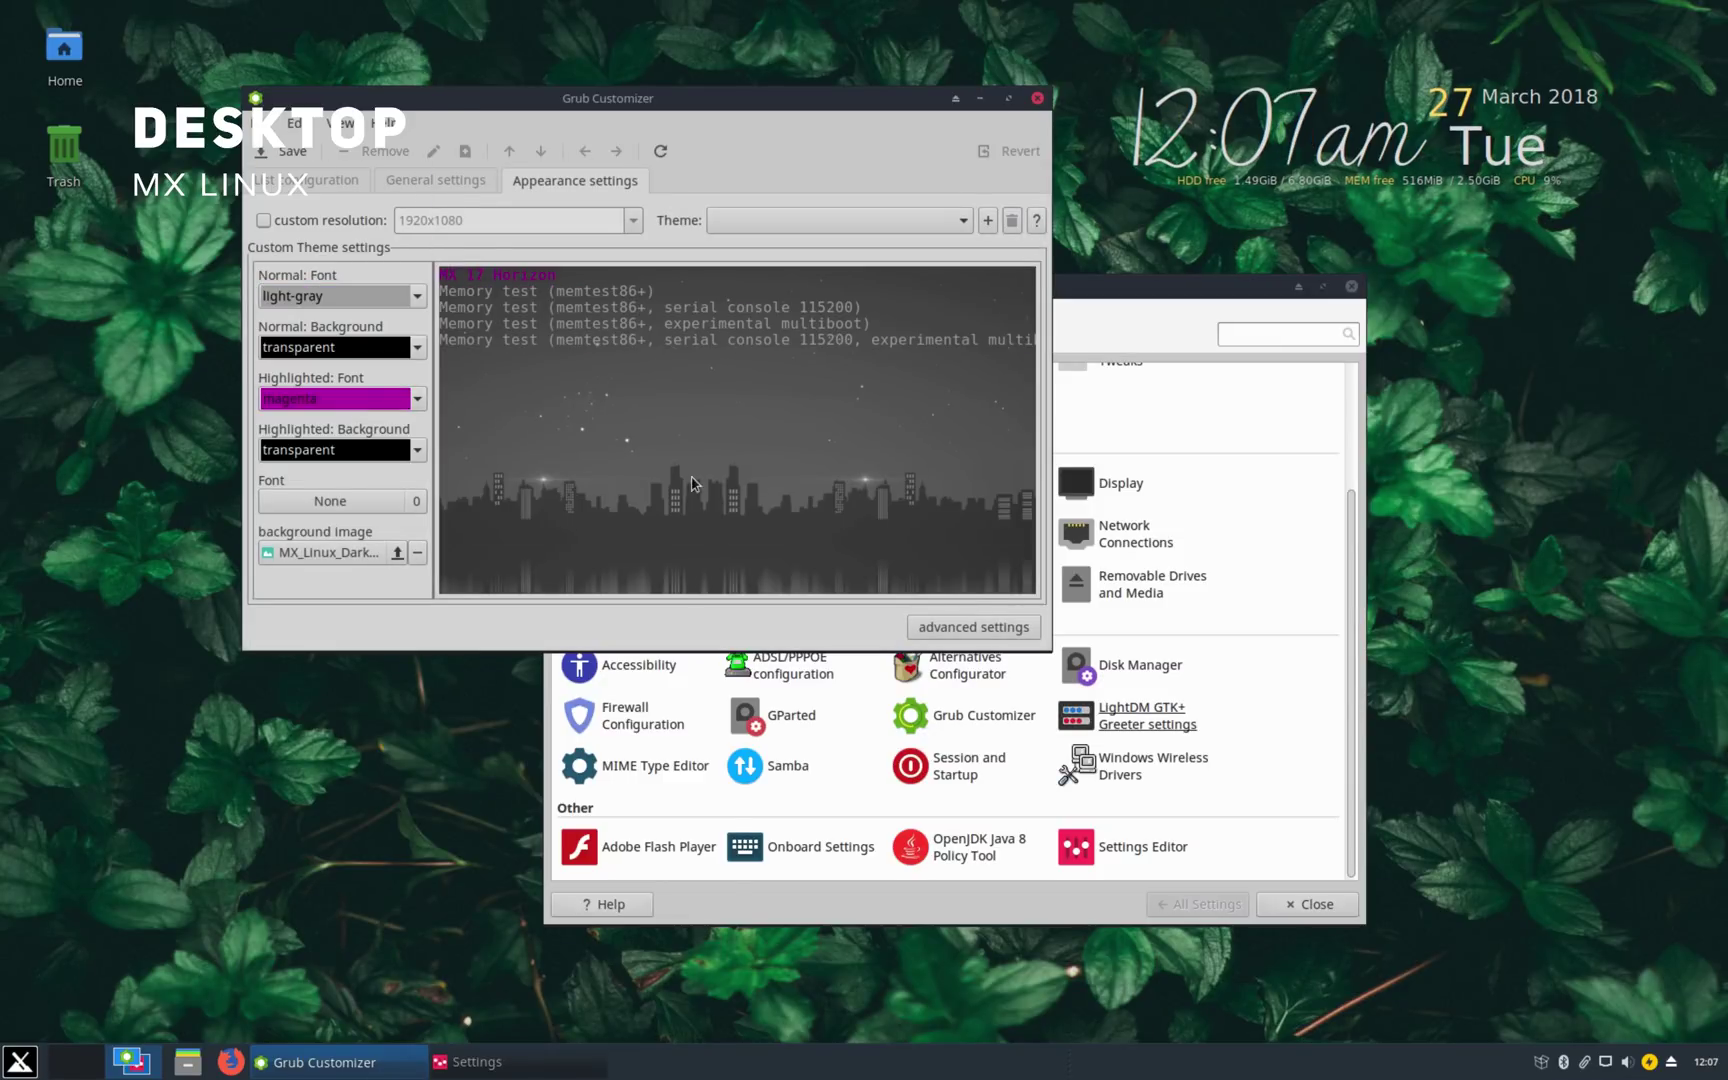
left_click(973, 627)
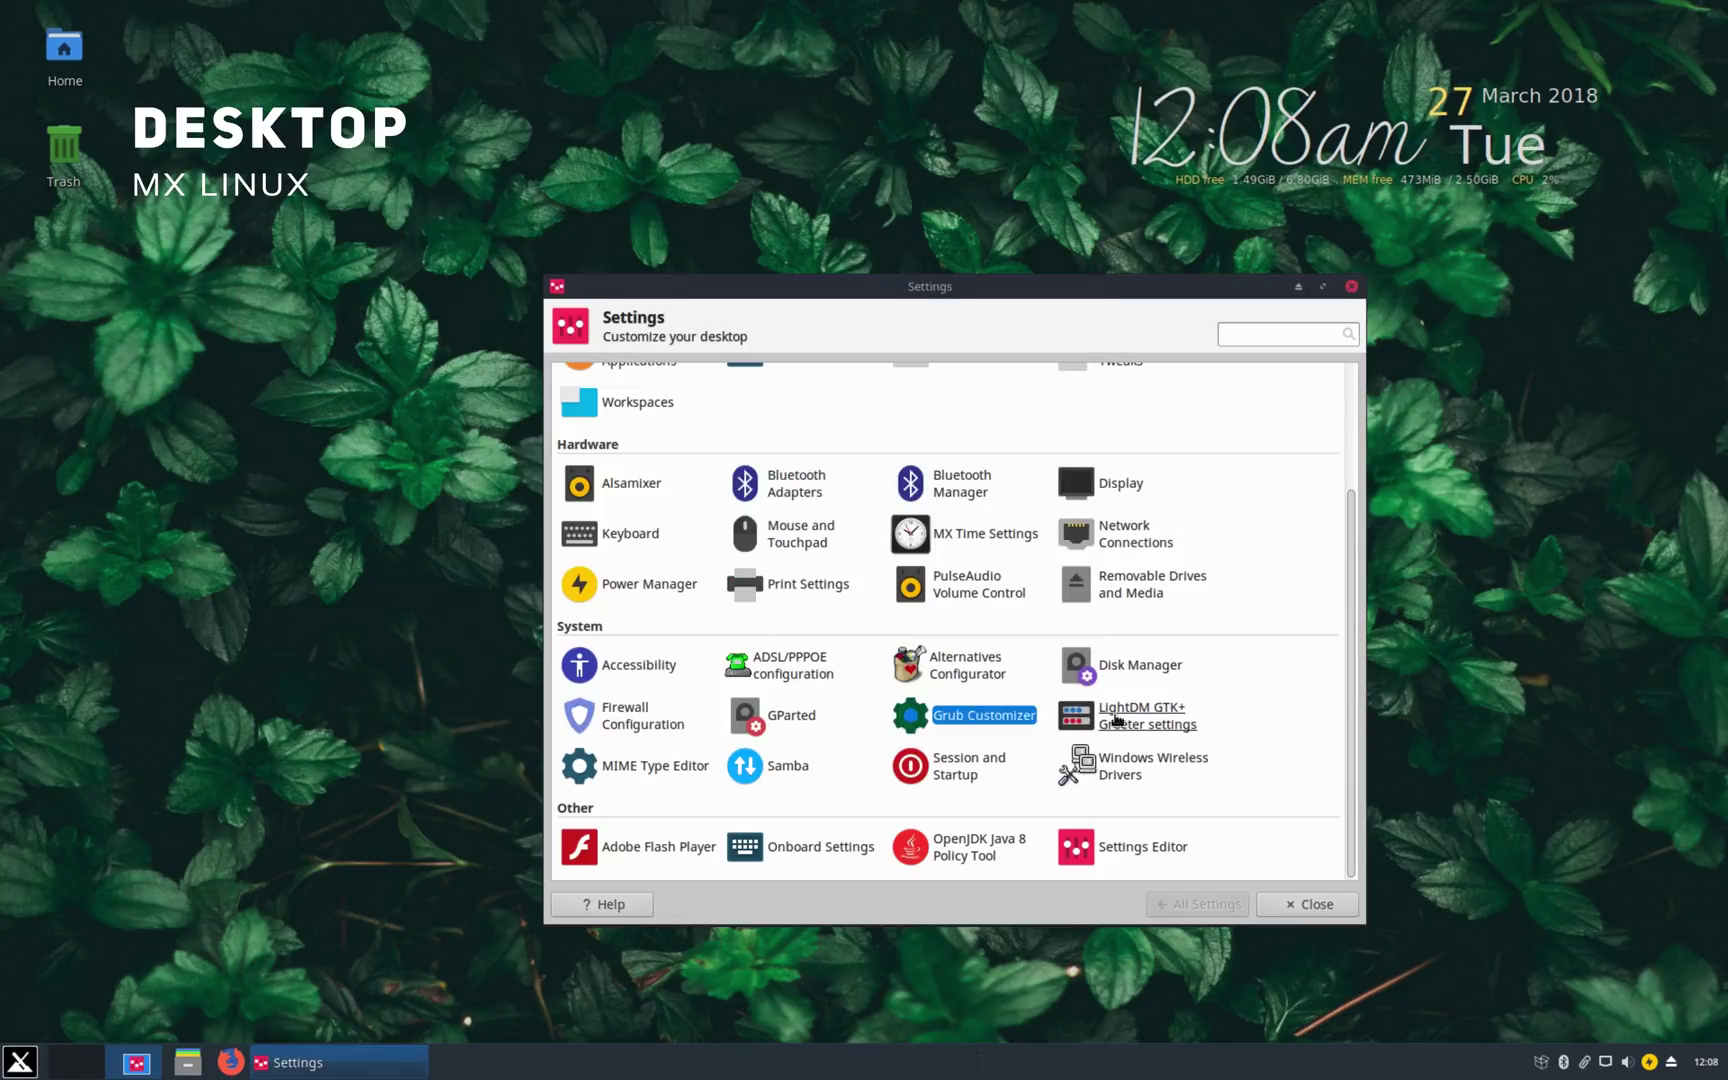
Step: Authenticate, keep the Arc-Dark theme, and set the background to close-up-color-dark-green-808510.jpg
left_click(1113, 700)
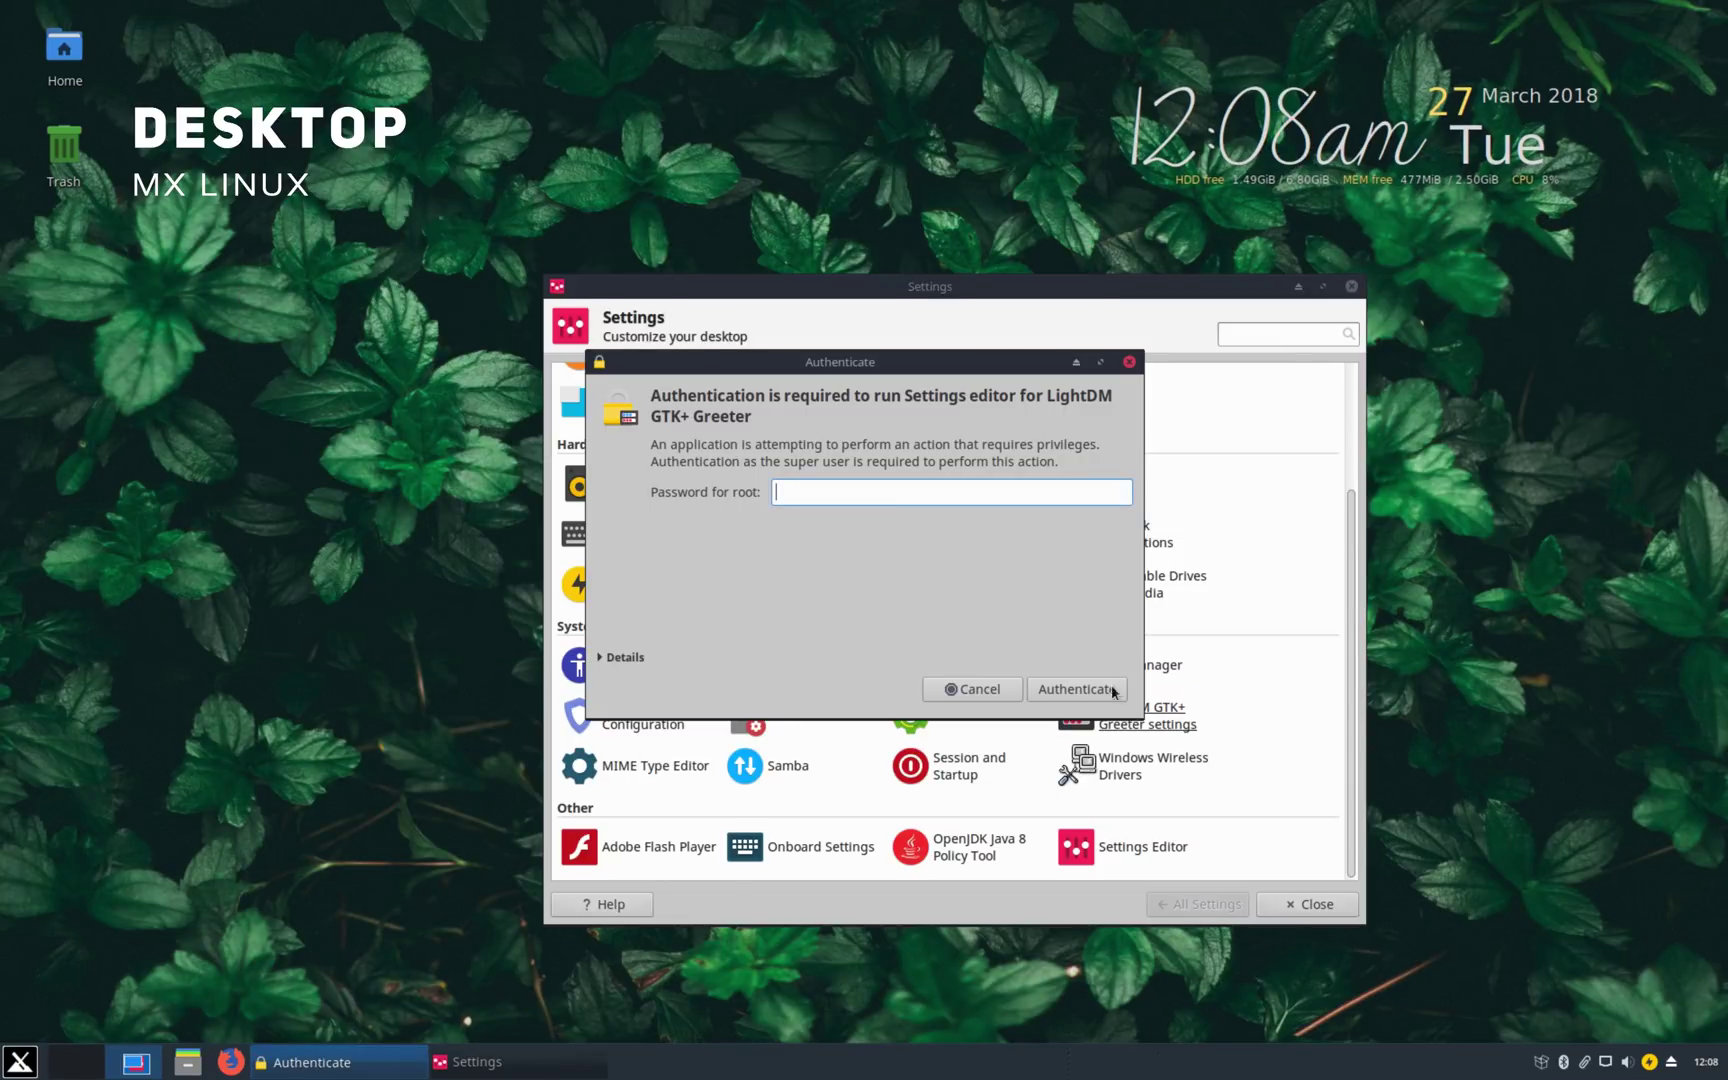
type("root")
key("Return")
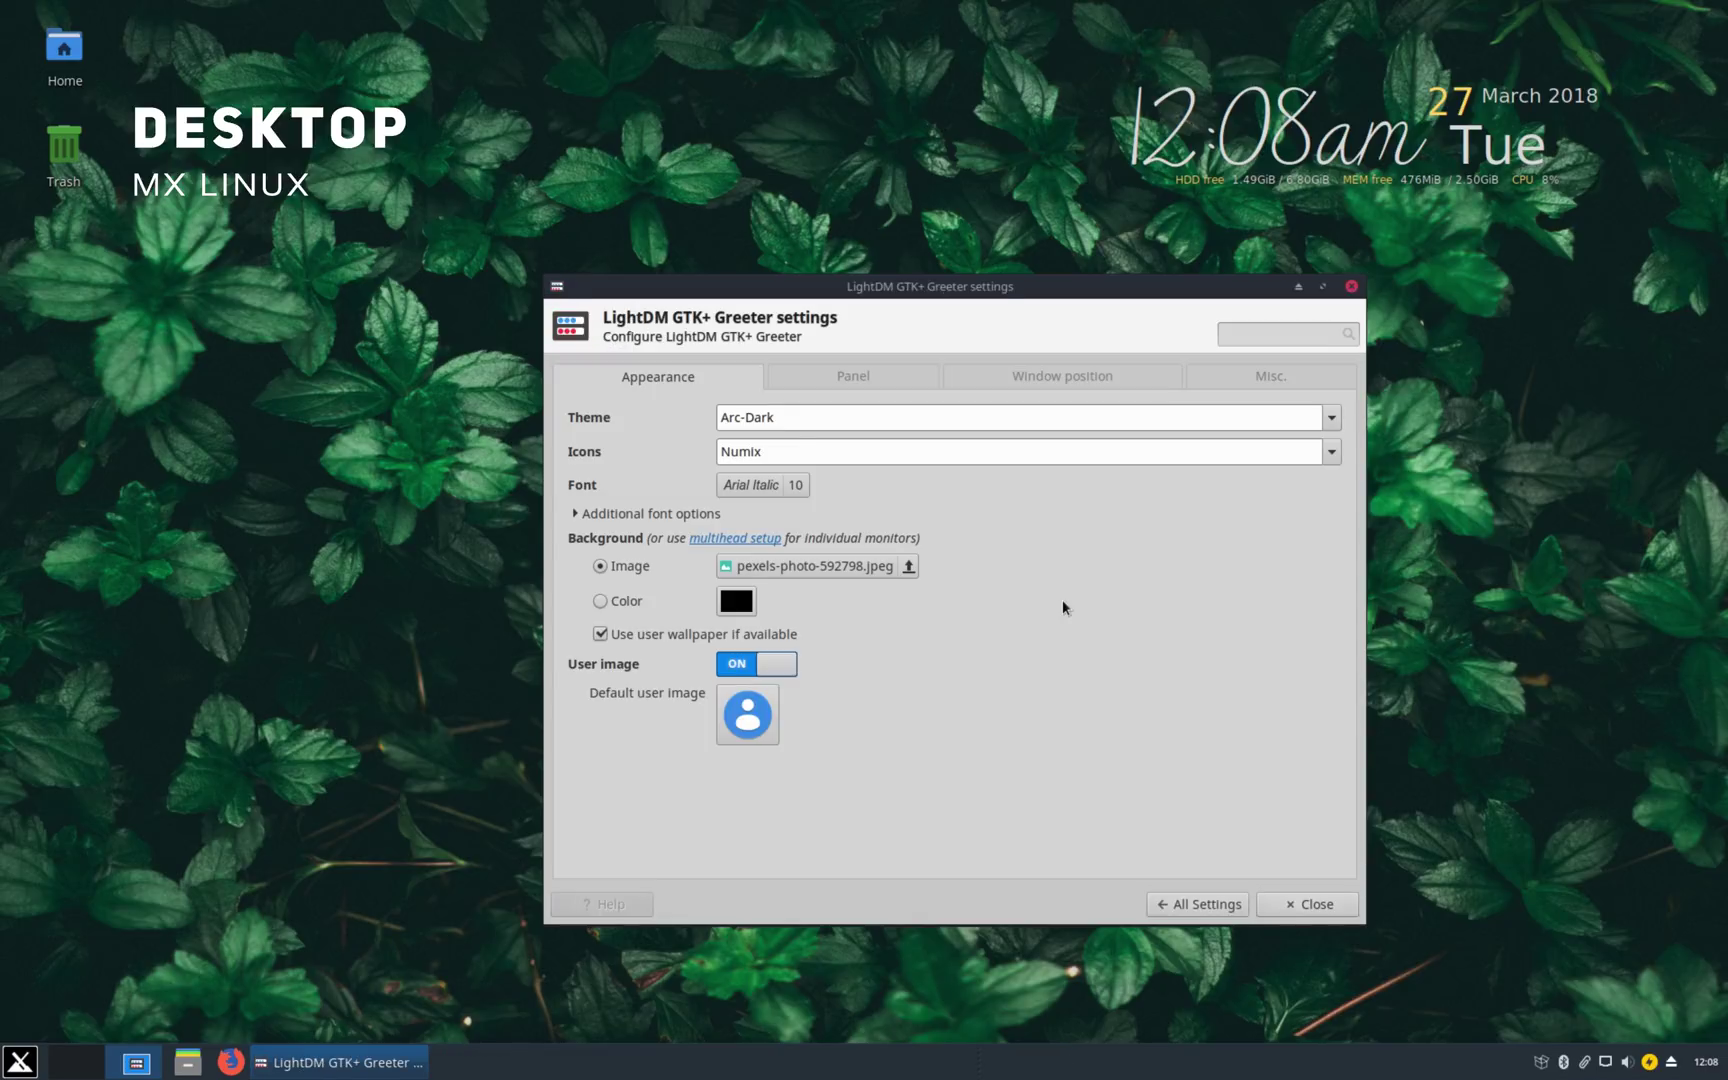
left_click(940, 420)
left_click(618, 747)
left_click(804, 567)
left_click(1496, 246)
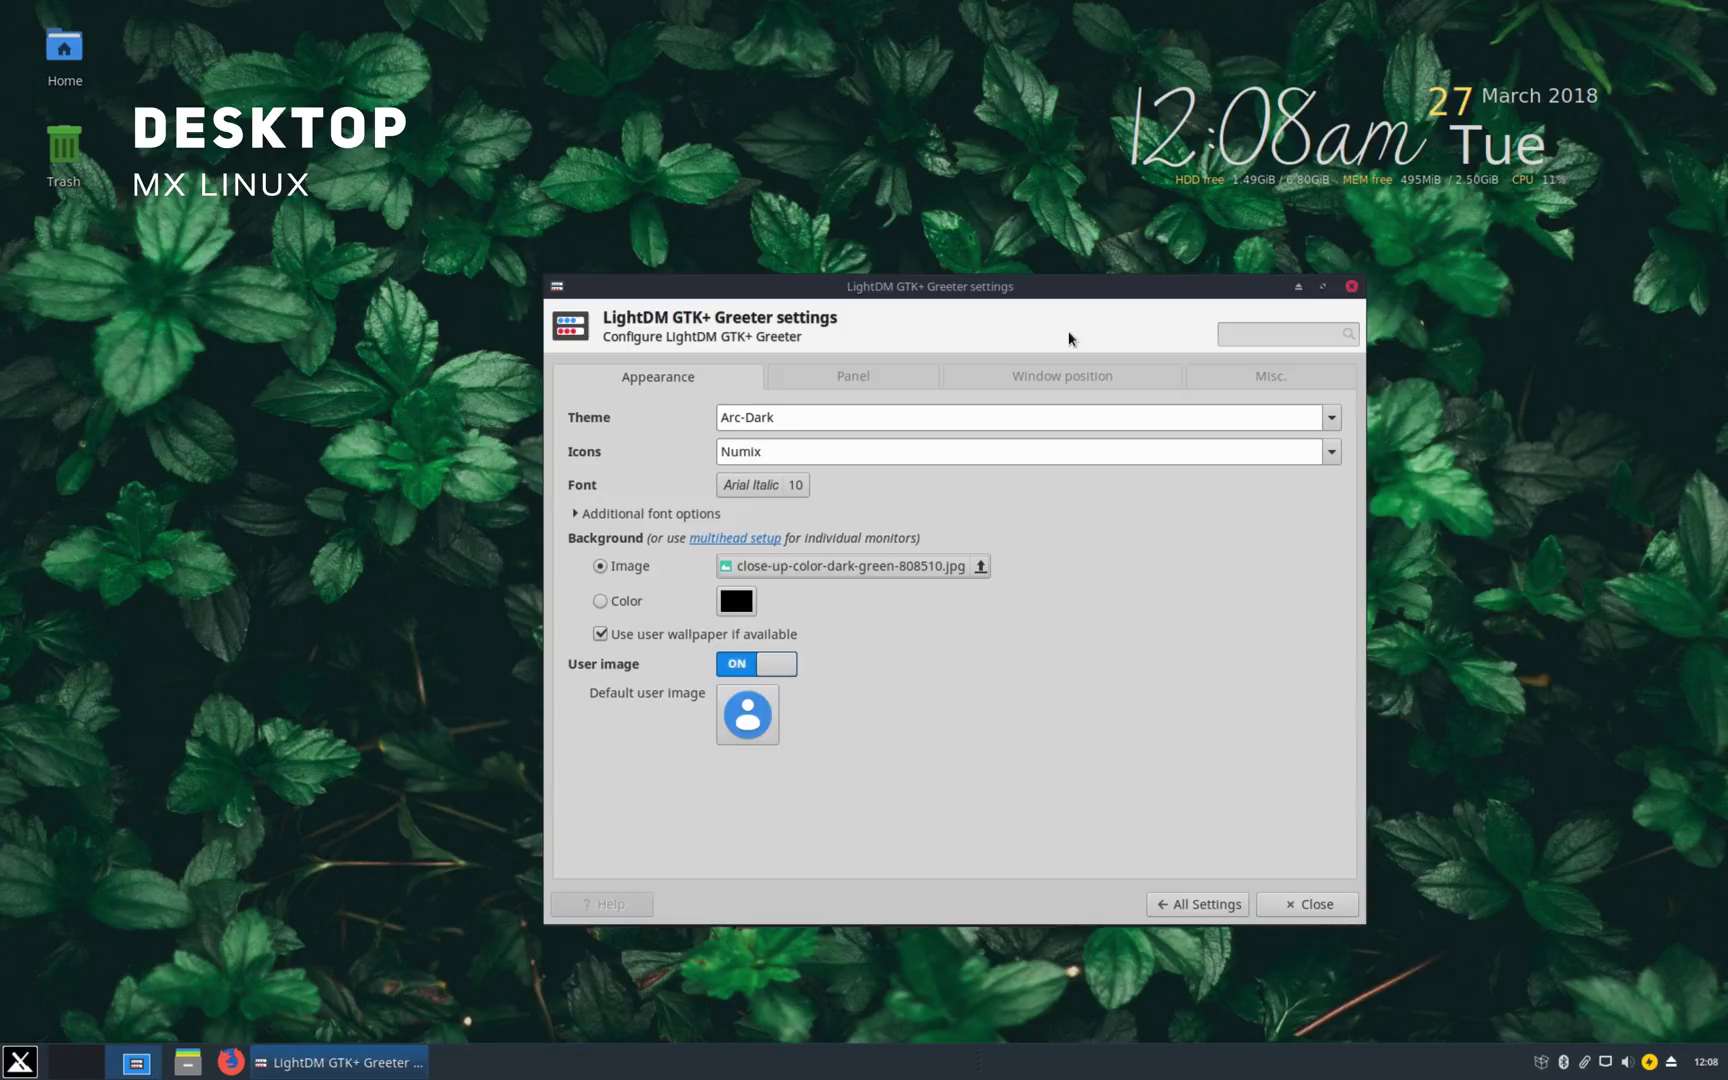
Step: Look over the user image, Panel, Window position and Misc settings, then close the greeter
left_click(747, 714)
left_click(738, 718)
left_click(853, 376)
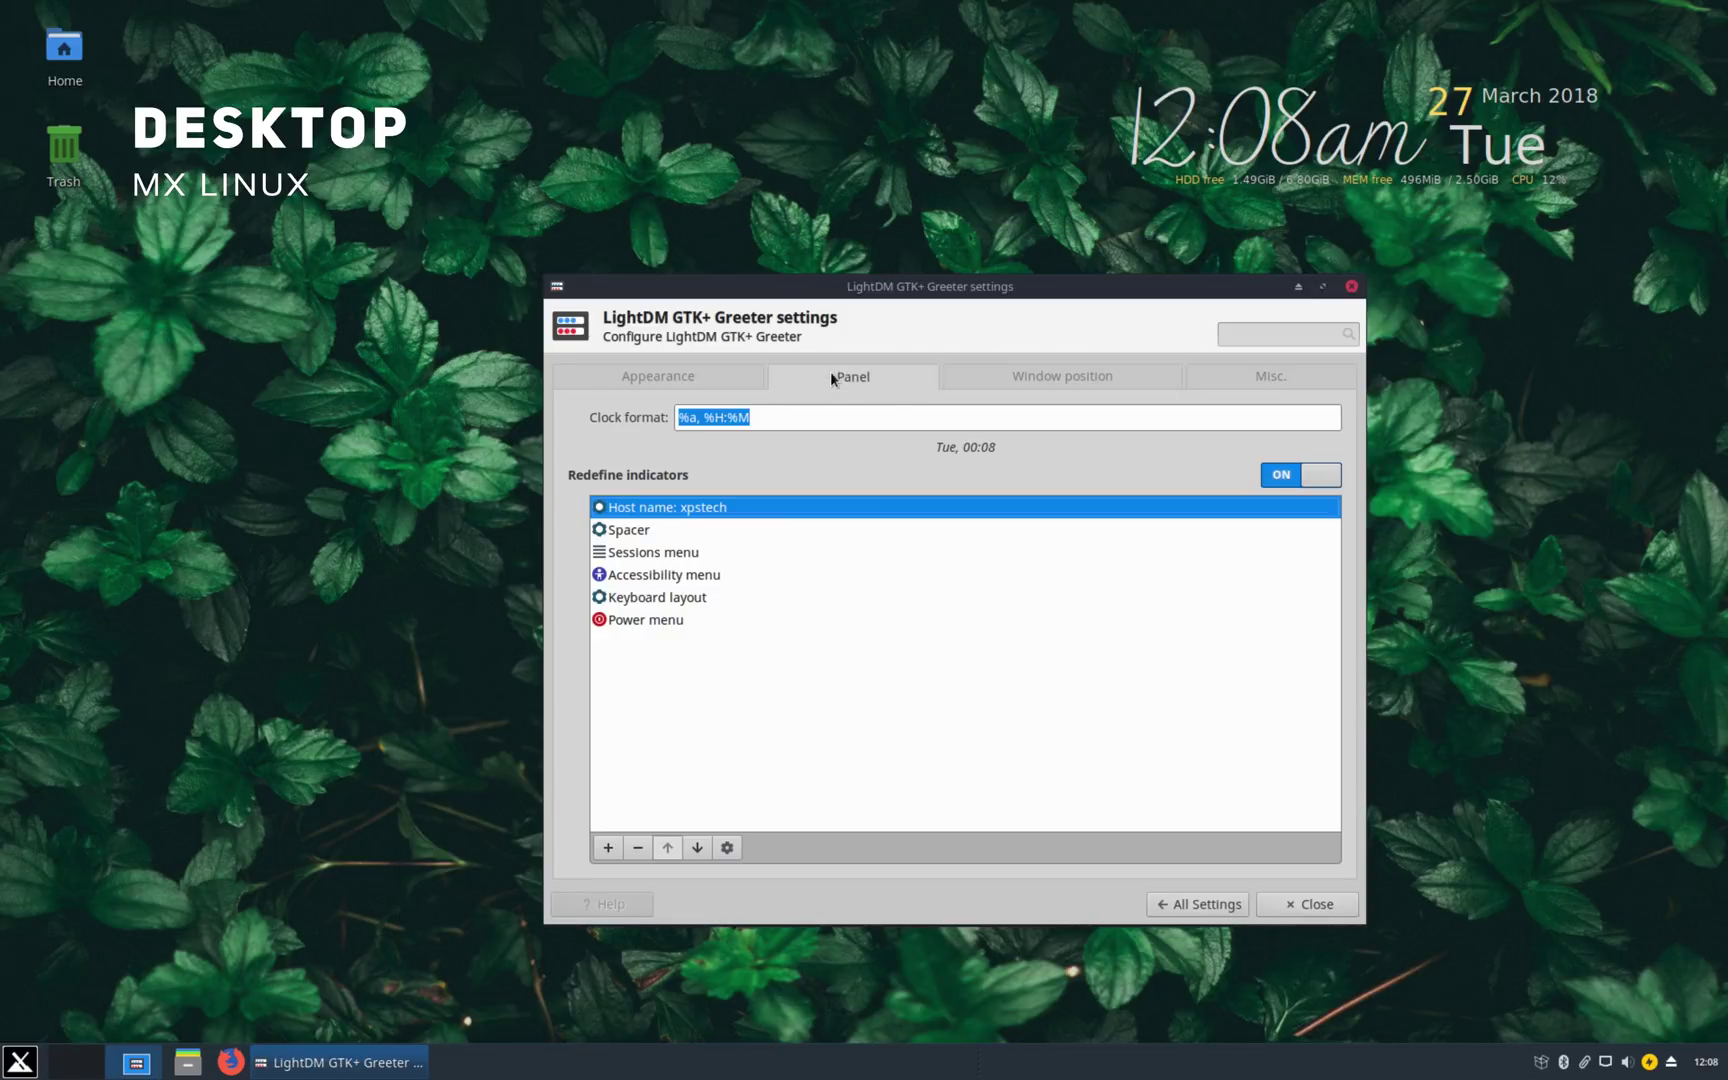
left_click(1005, 380)
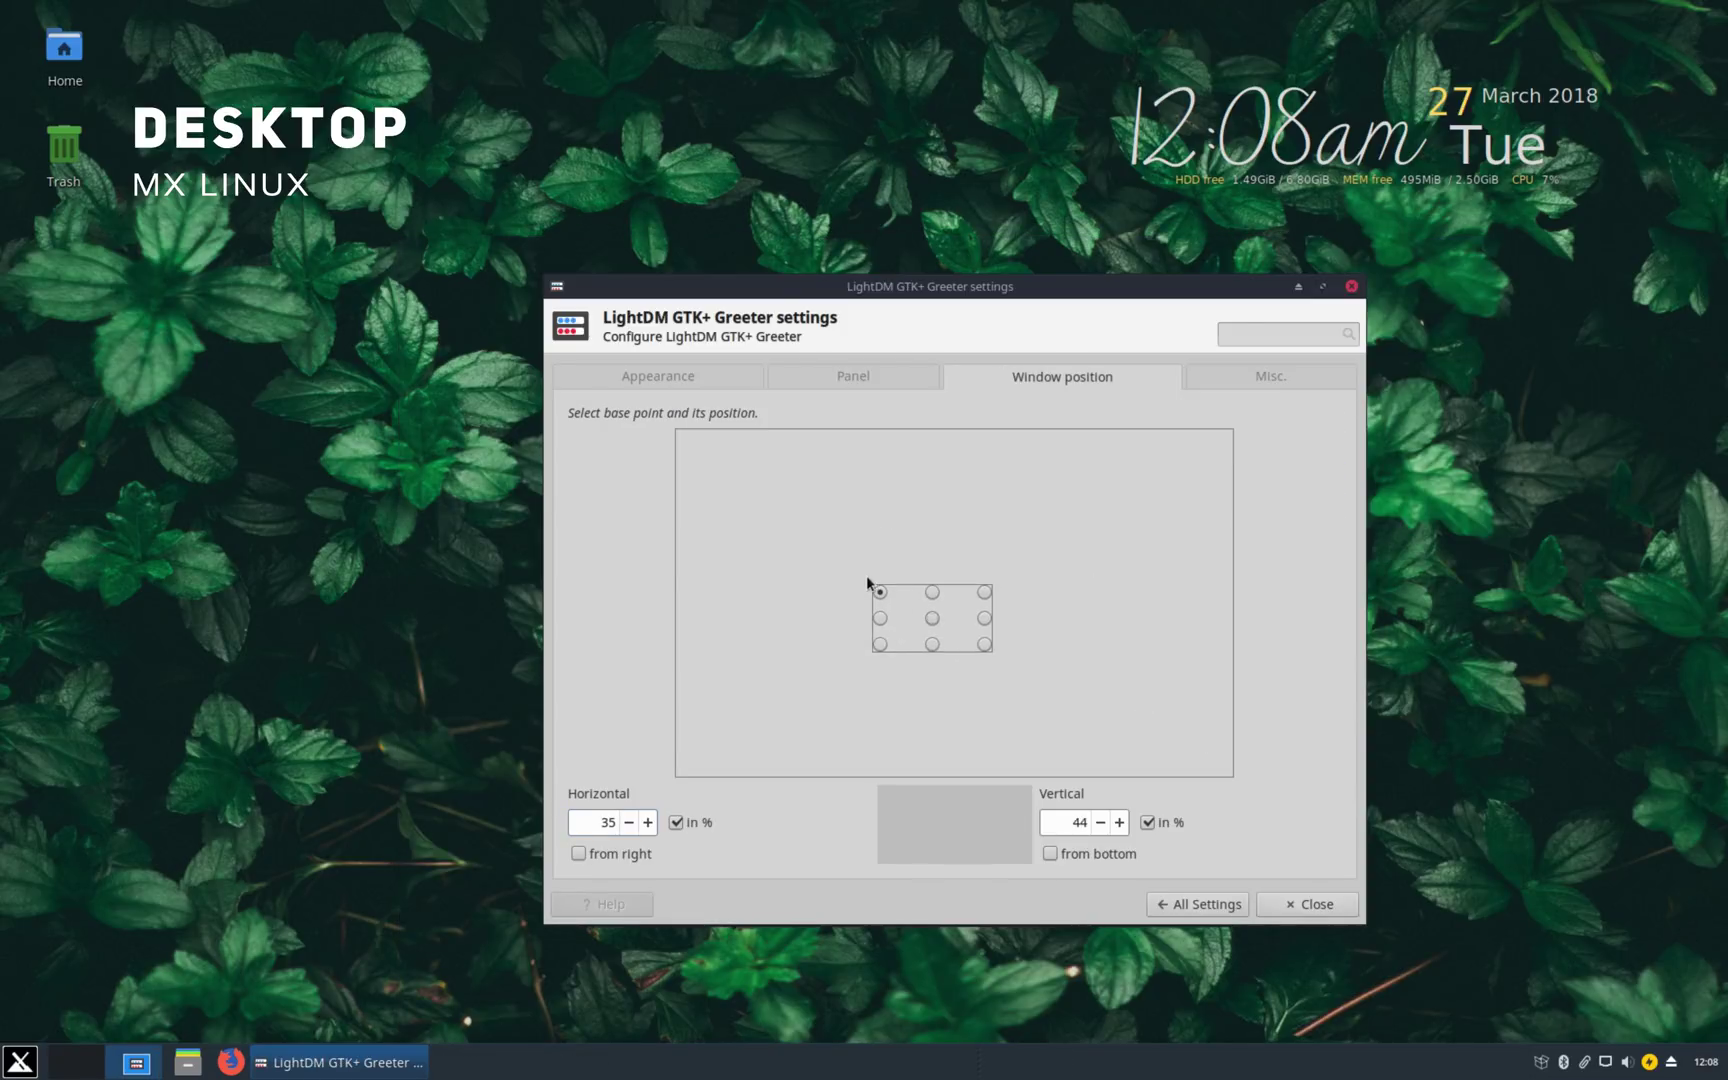
left_click(1270, 376)
left_click(1350, 287)
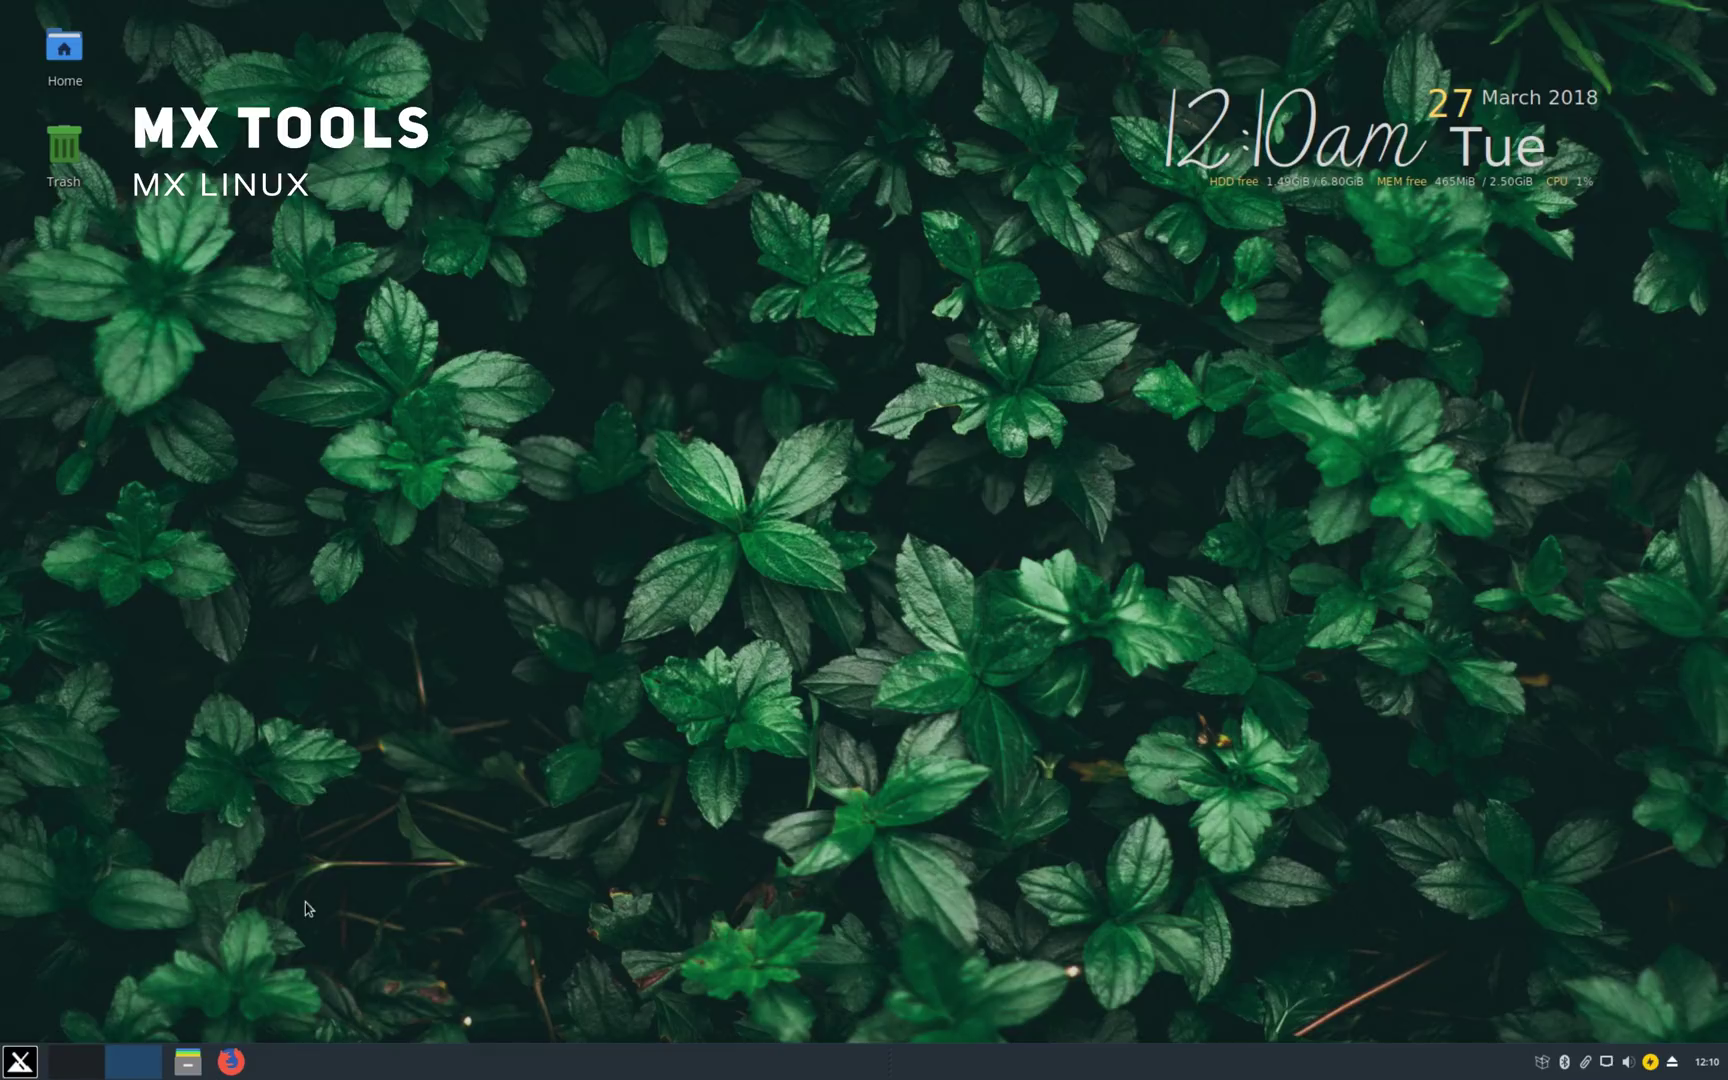
left_click(20, 1060)
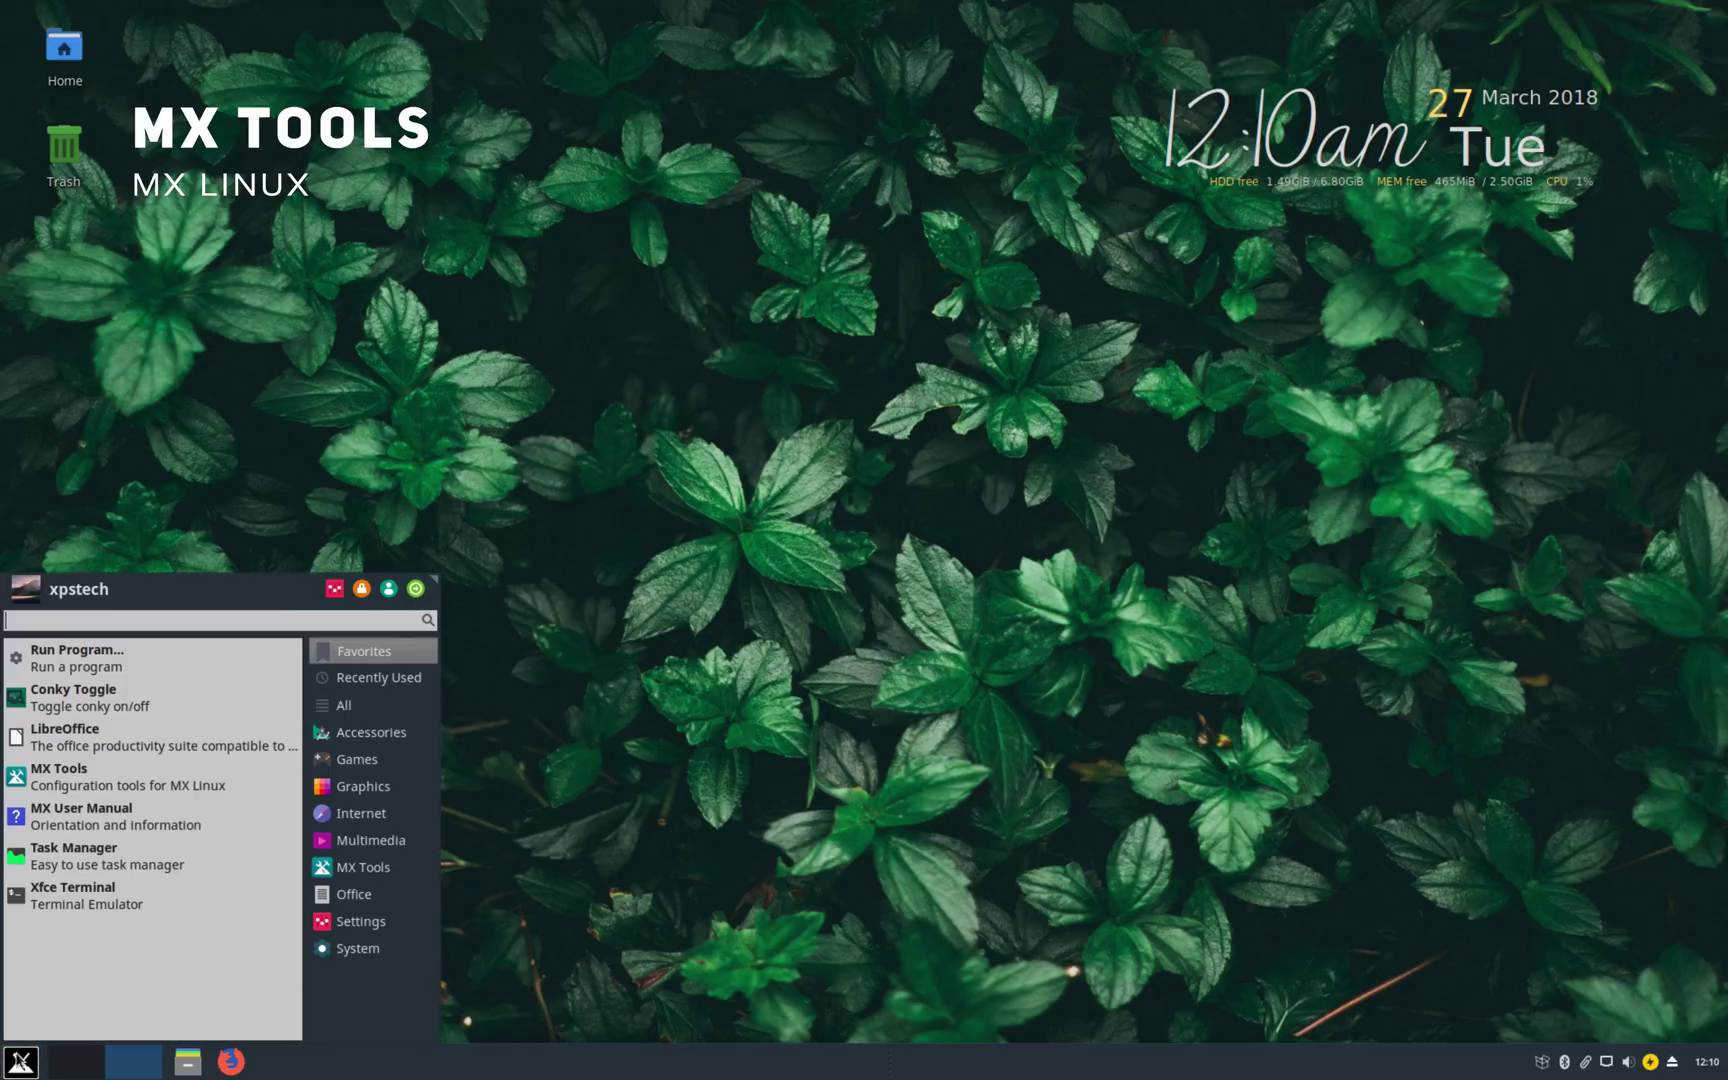
left_click(328, 587)
left_click(526, 395)
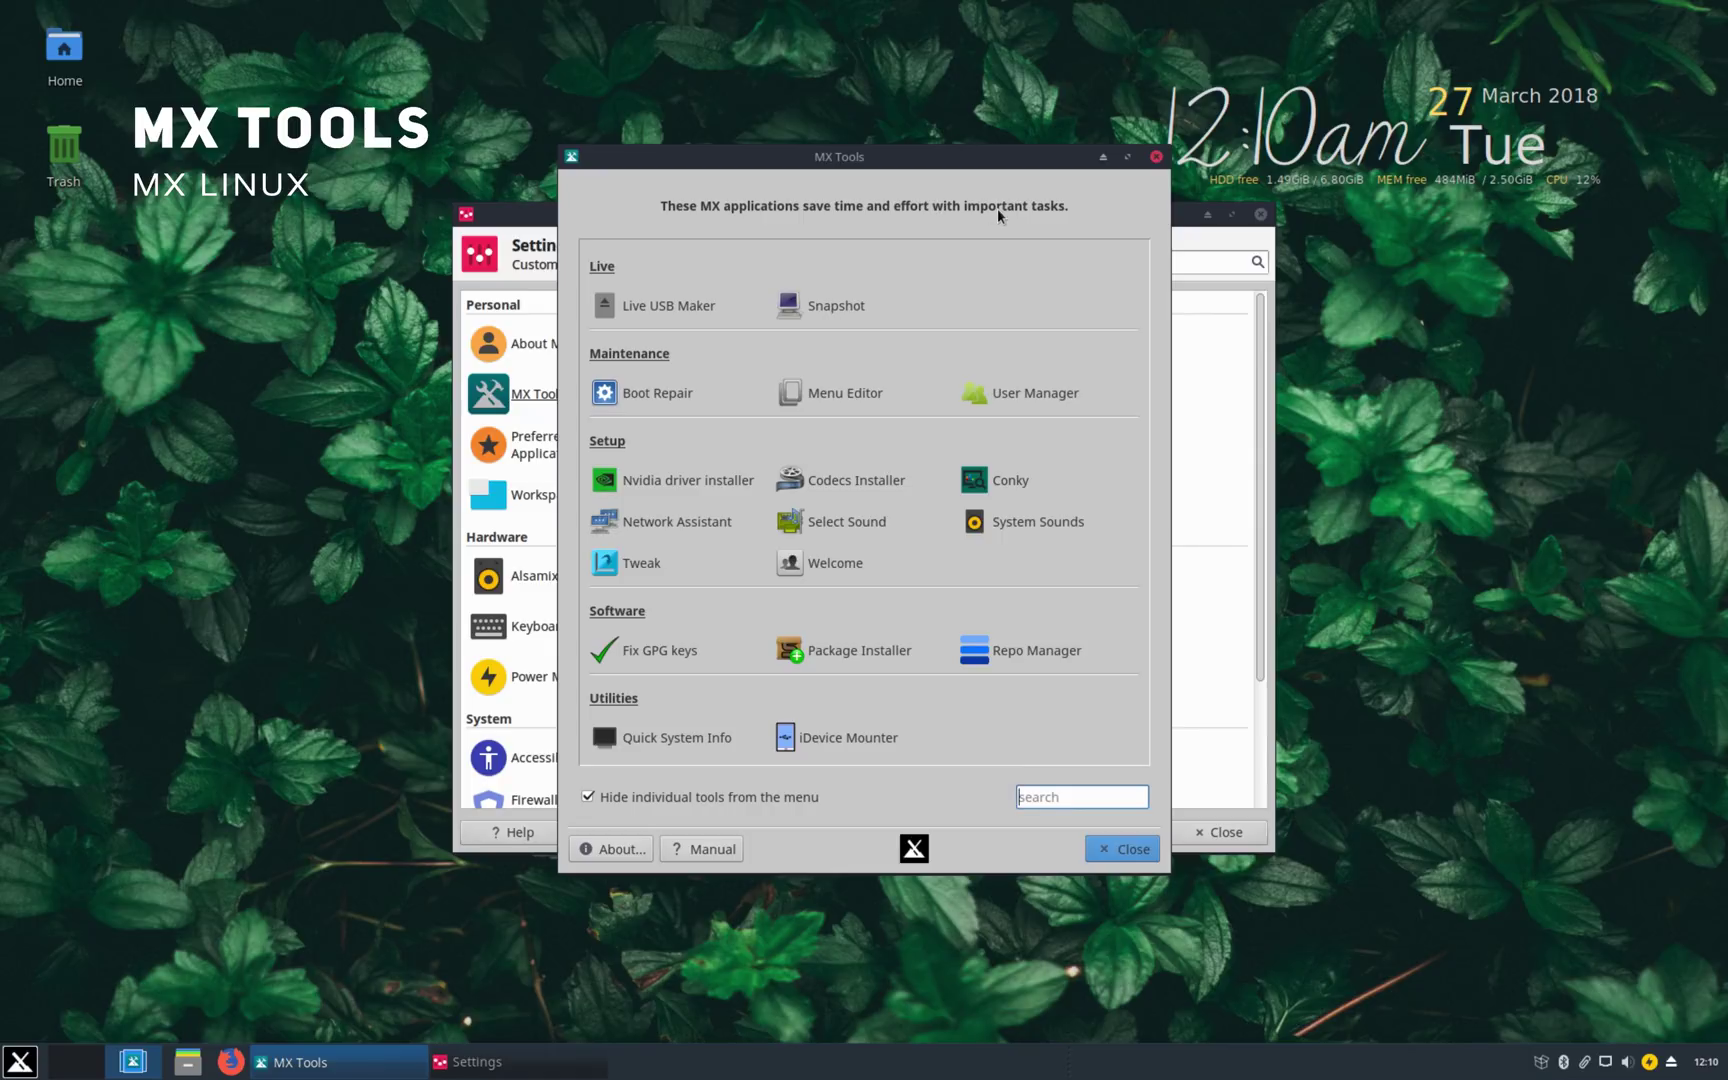
left_click(693, 308)
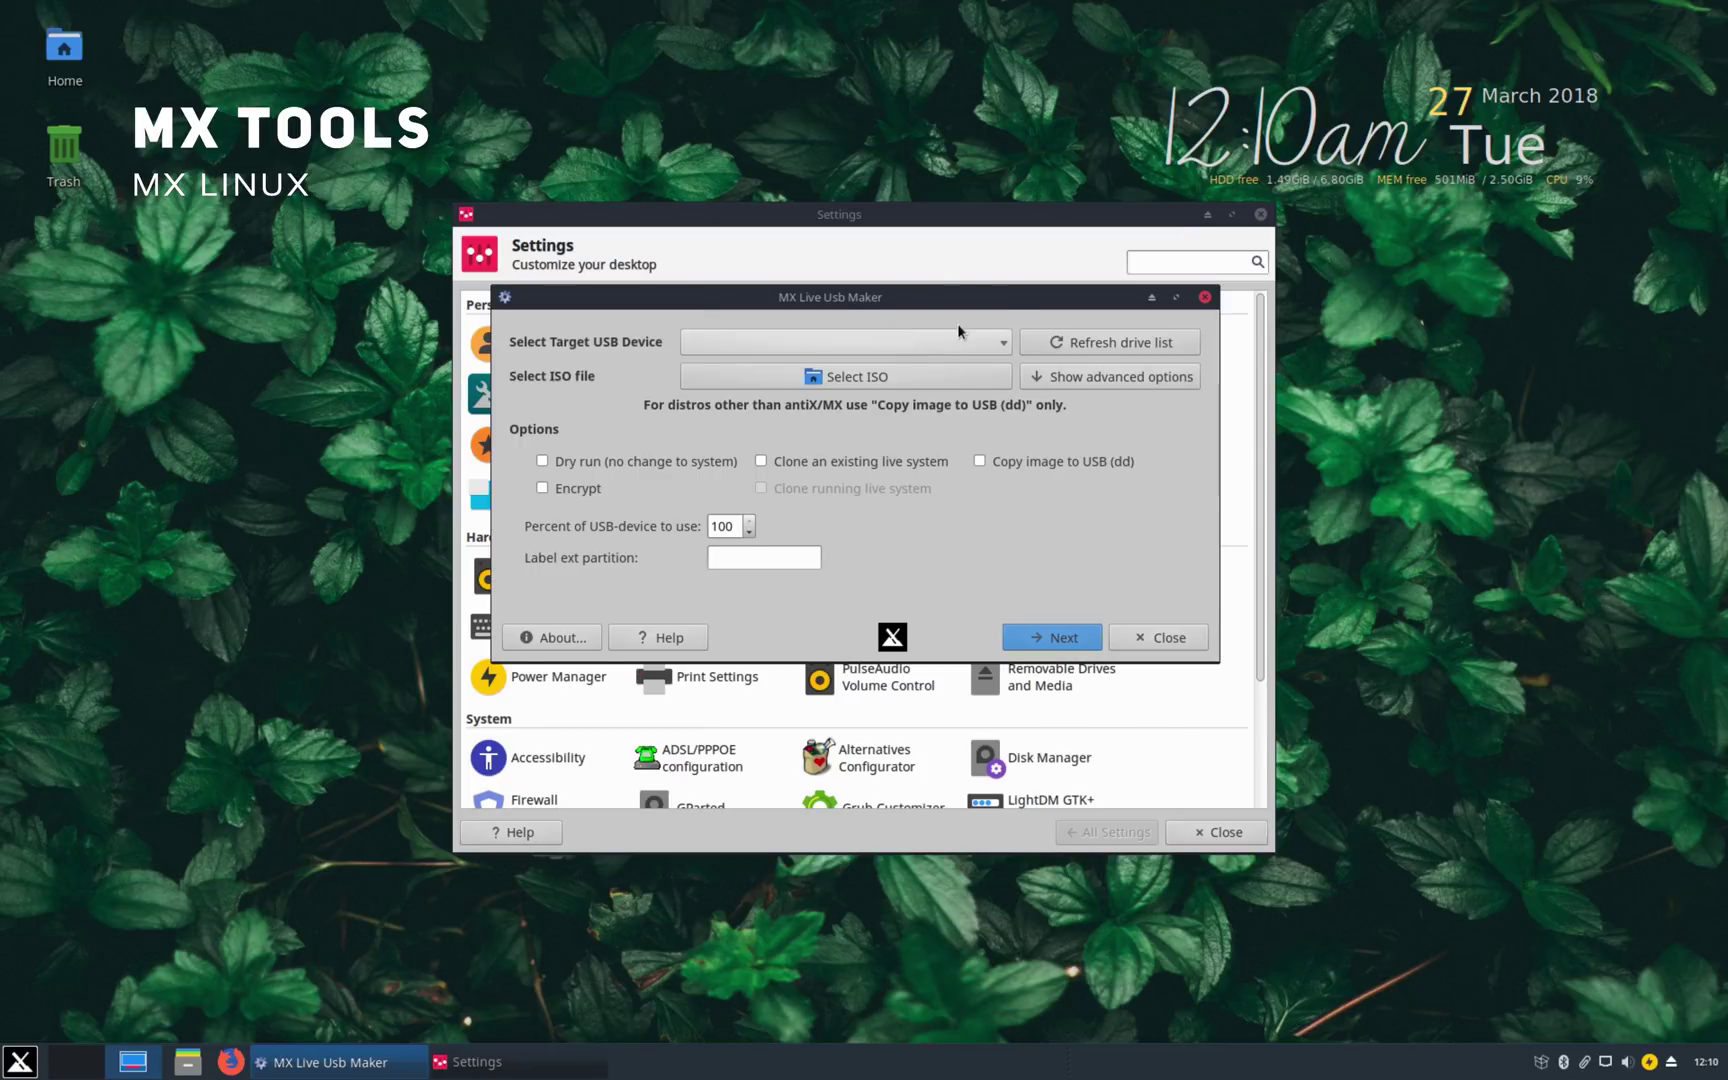
left_click(1160, 648)
left_click(824, 292)
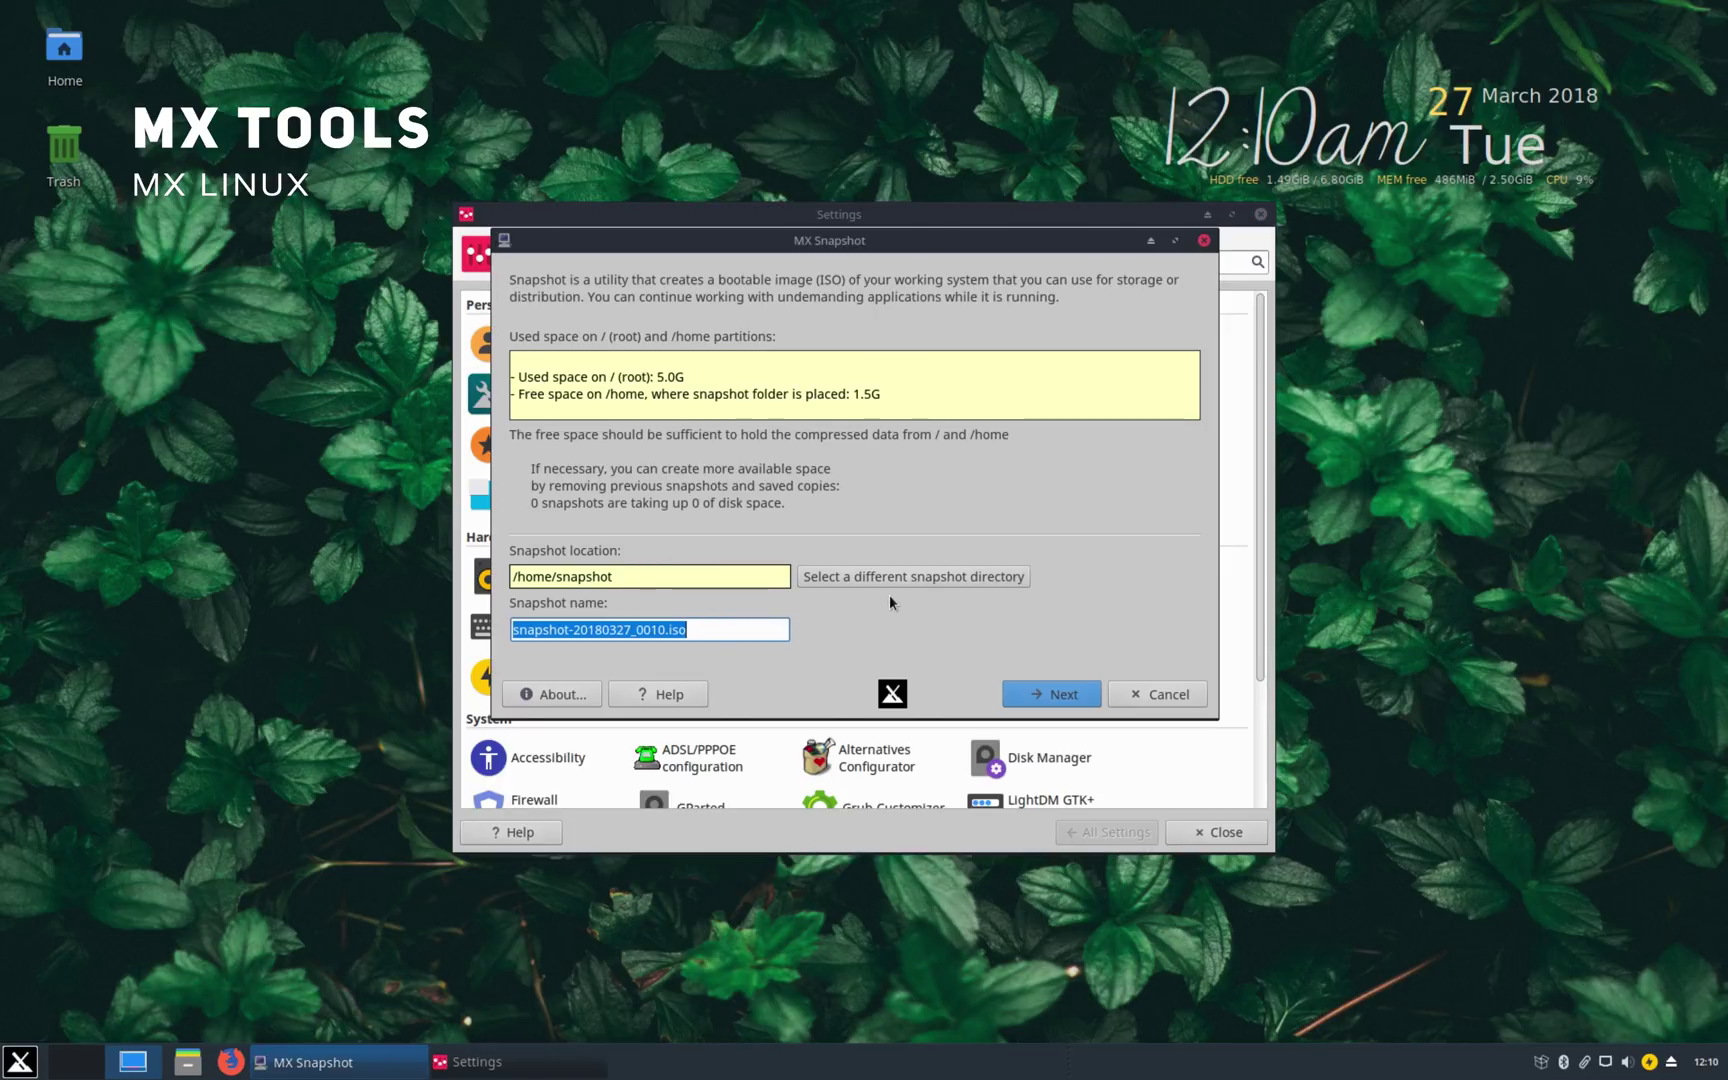
left_click(1152, 692)
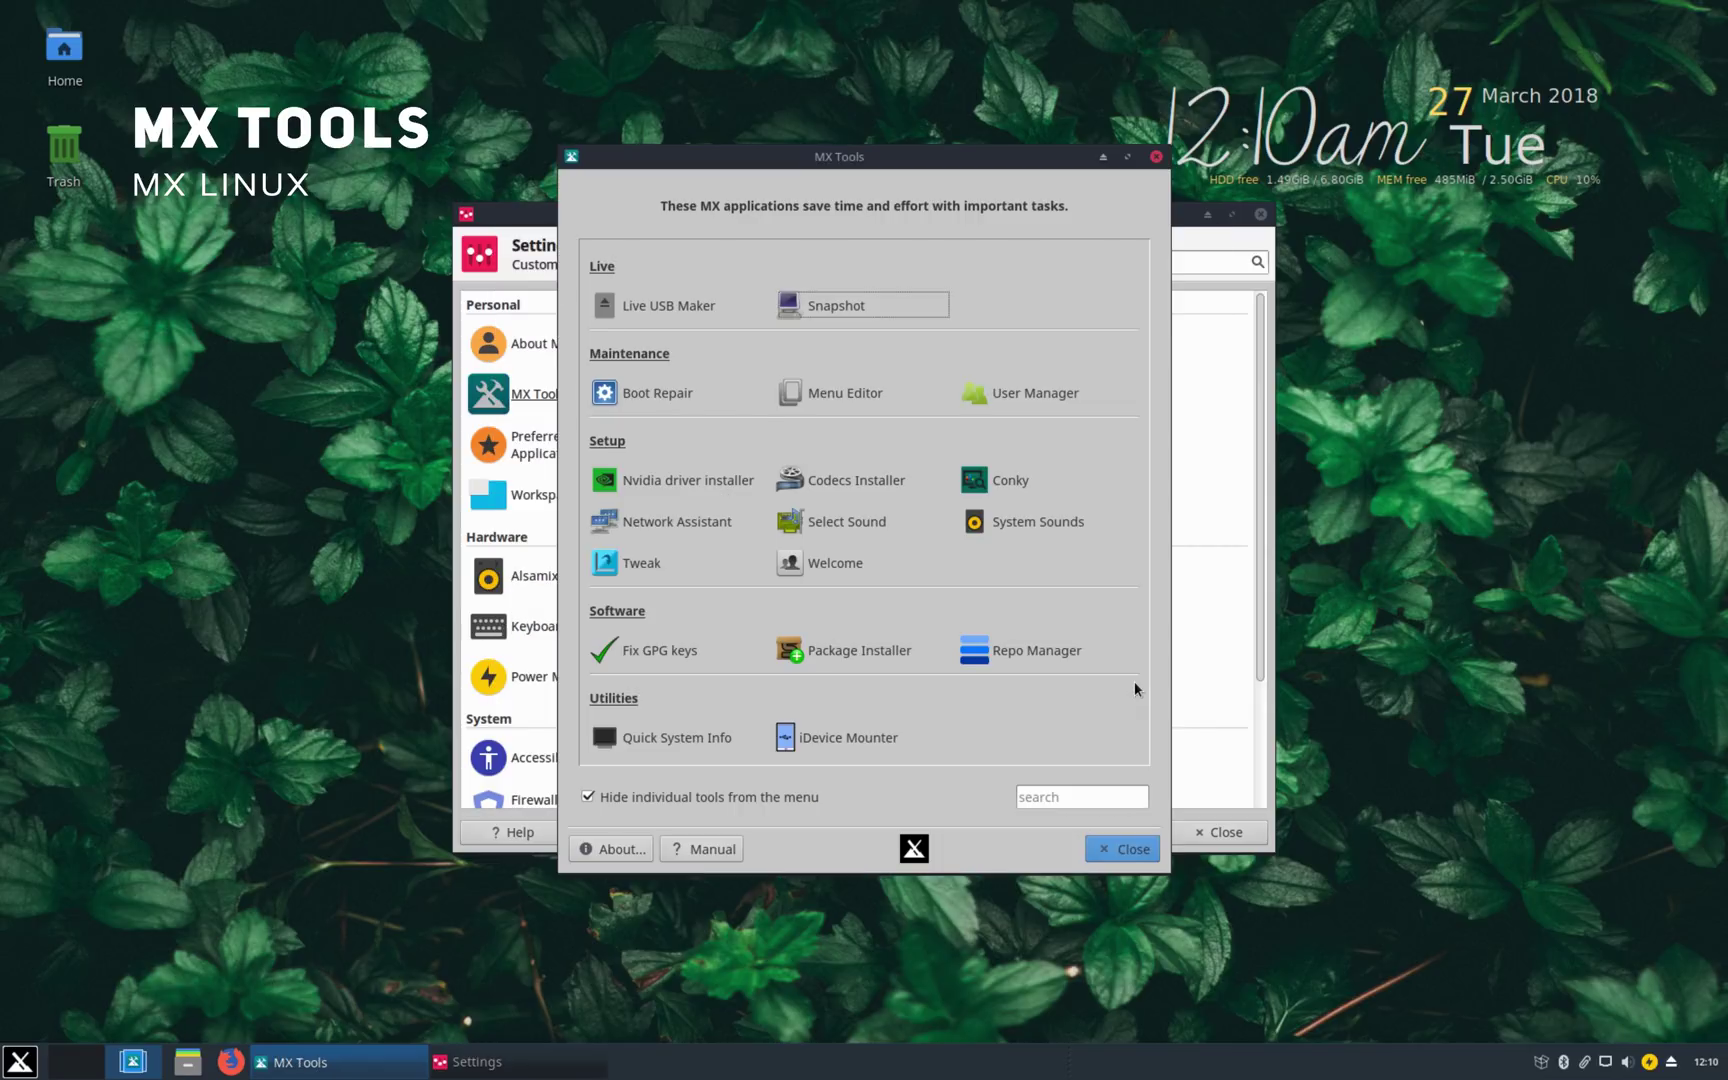
left_click(640, 391)
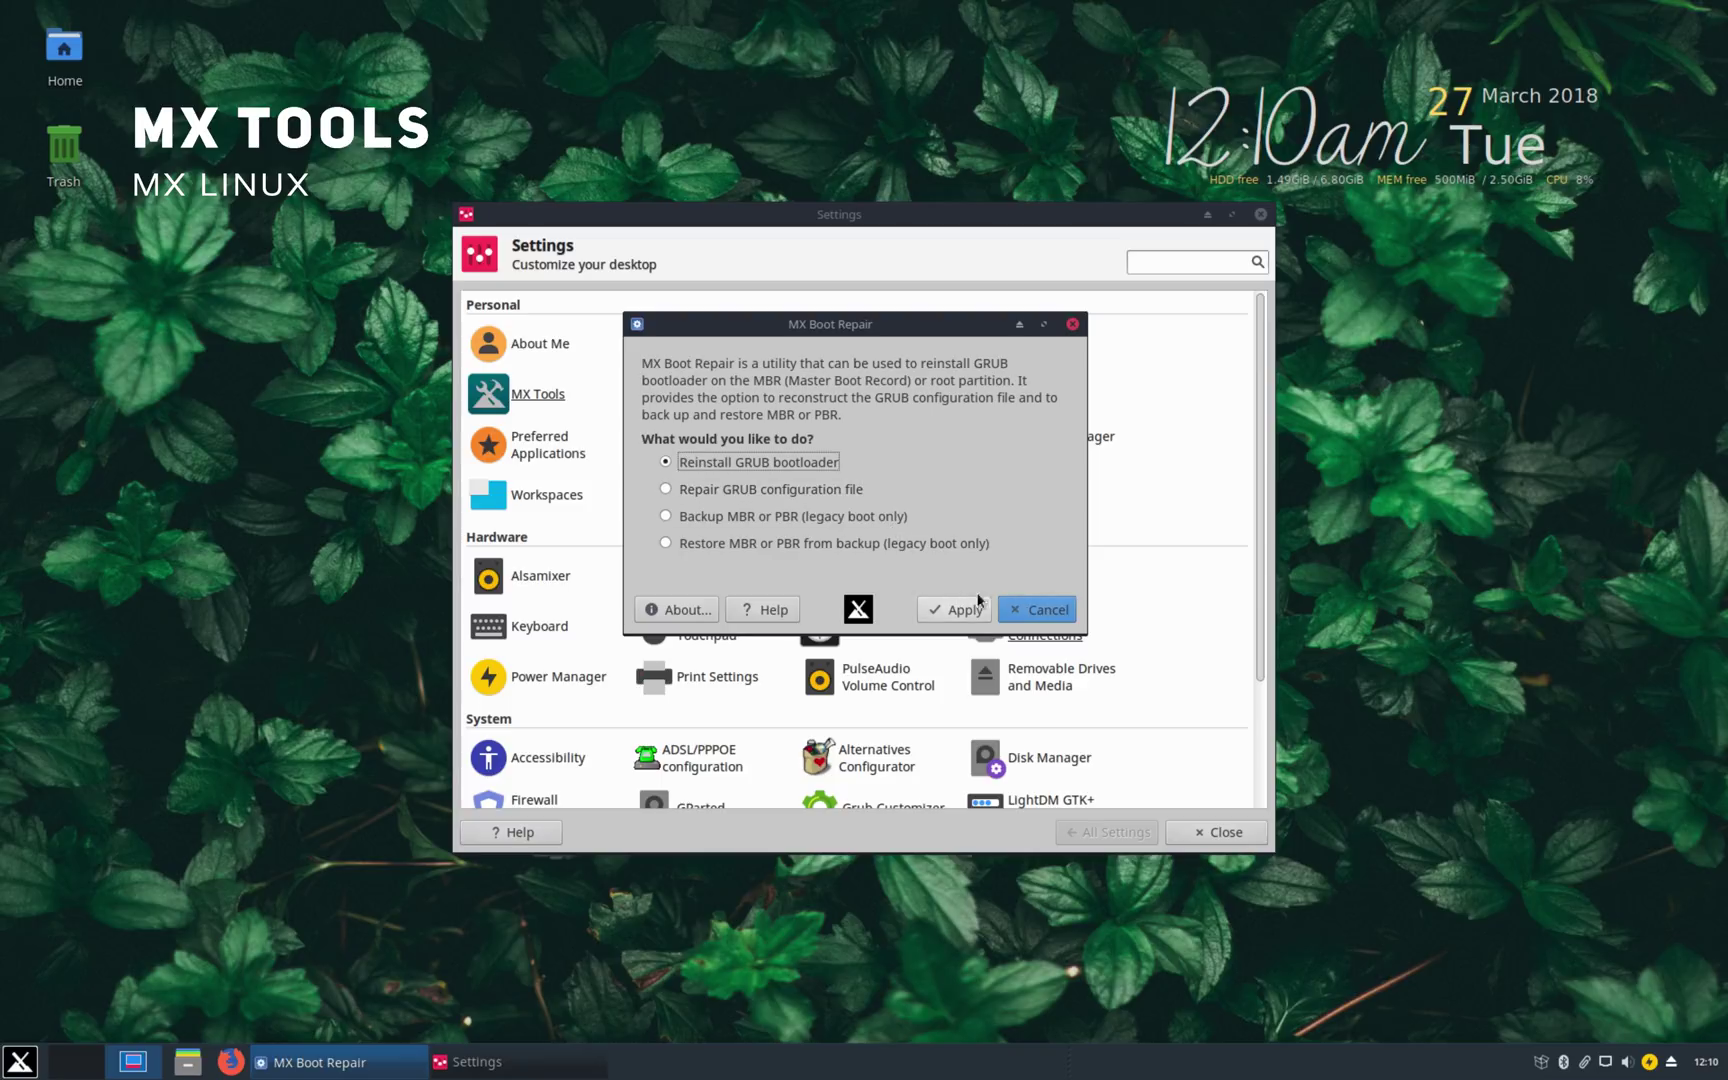
left_click(1005, 602)
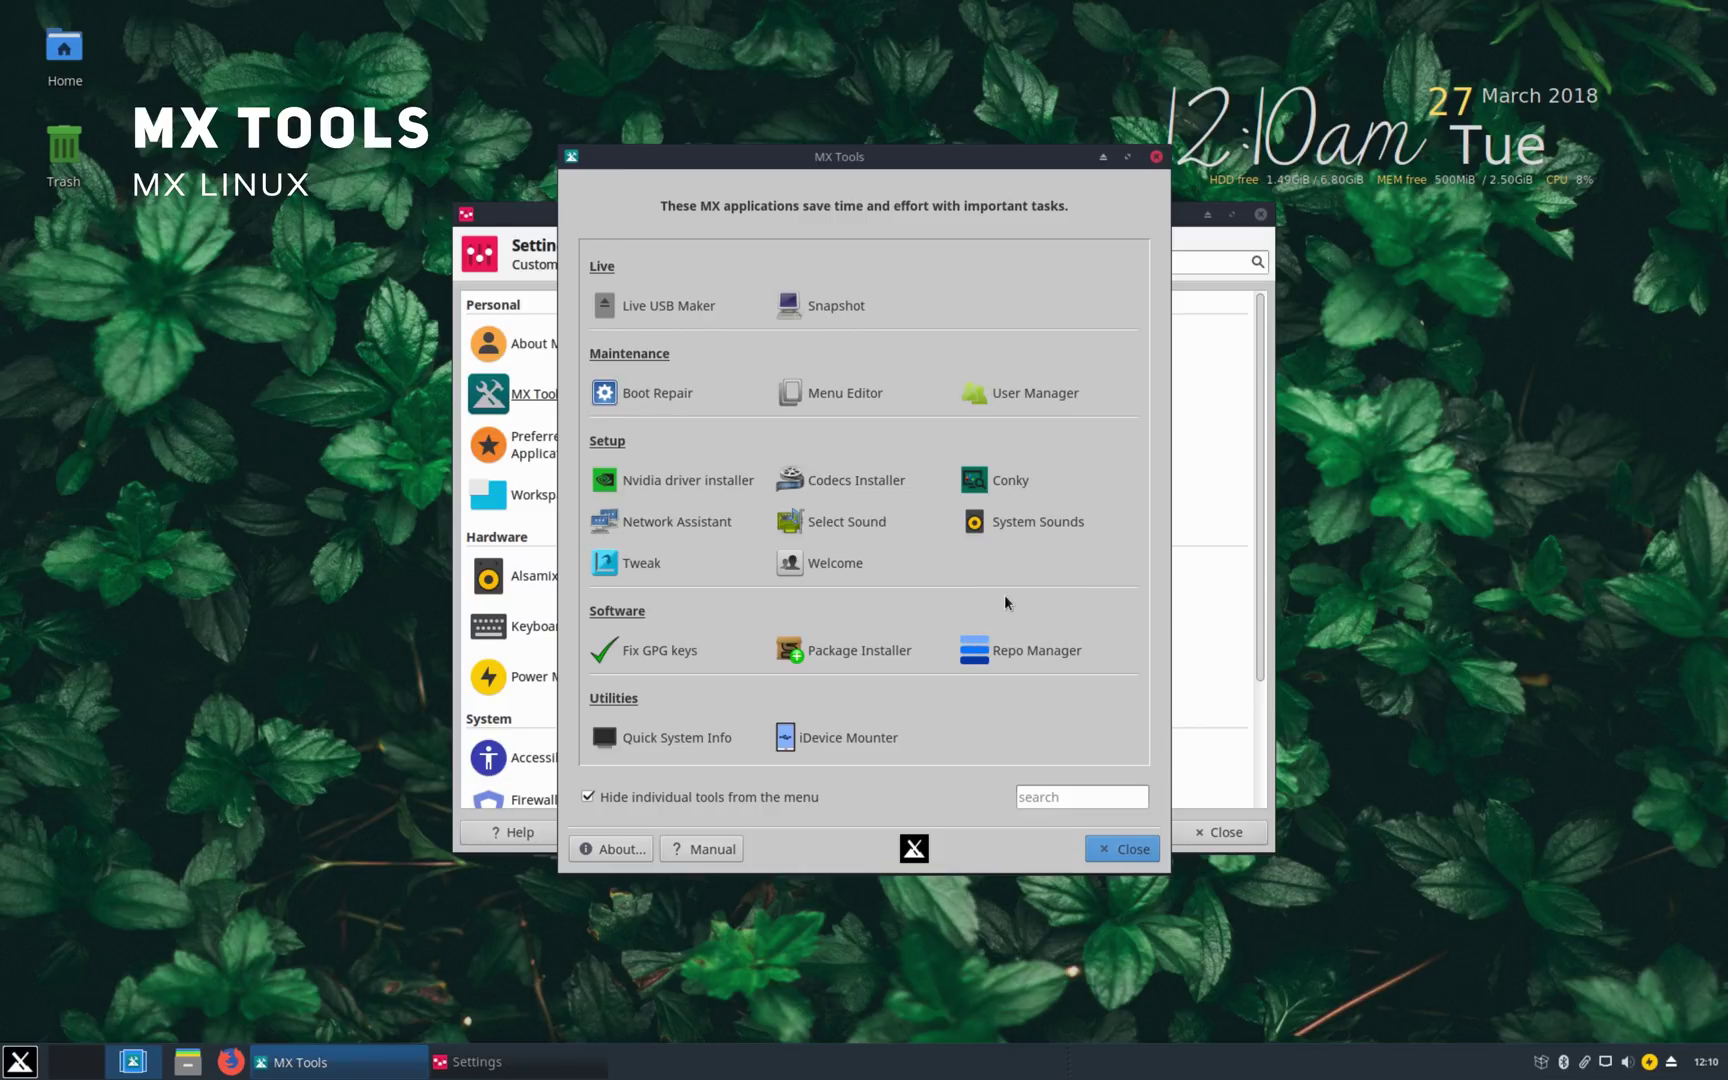
Step: Inspect Firefox's entry under Internet in Menu Editor, then close it after answering the save prompt
left_click(826, 394)
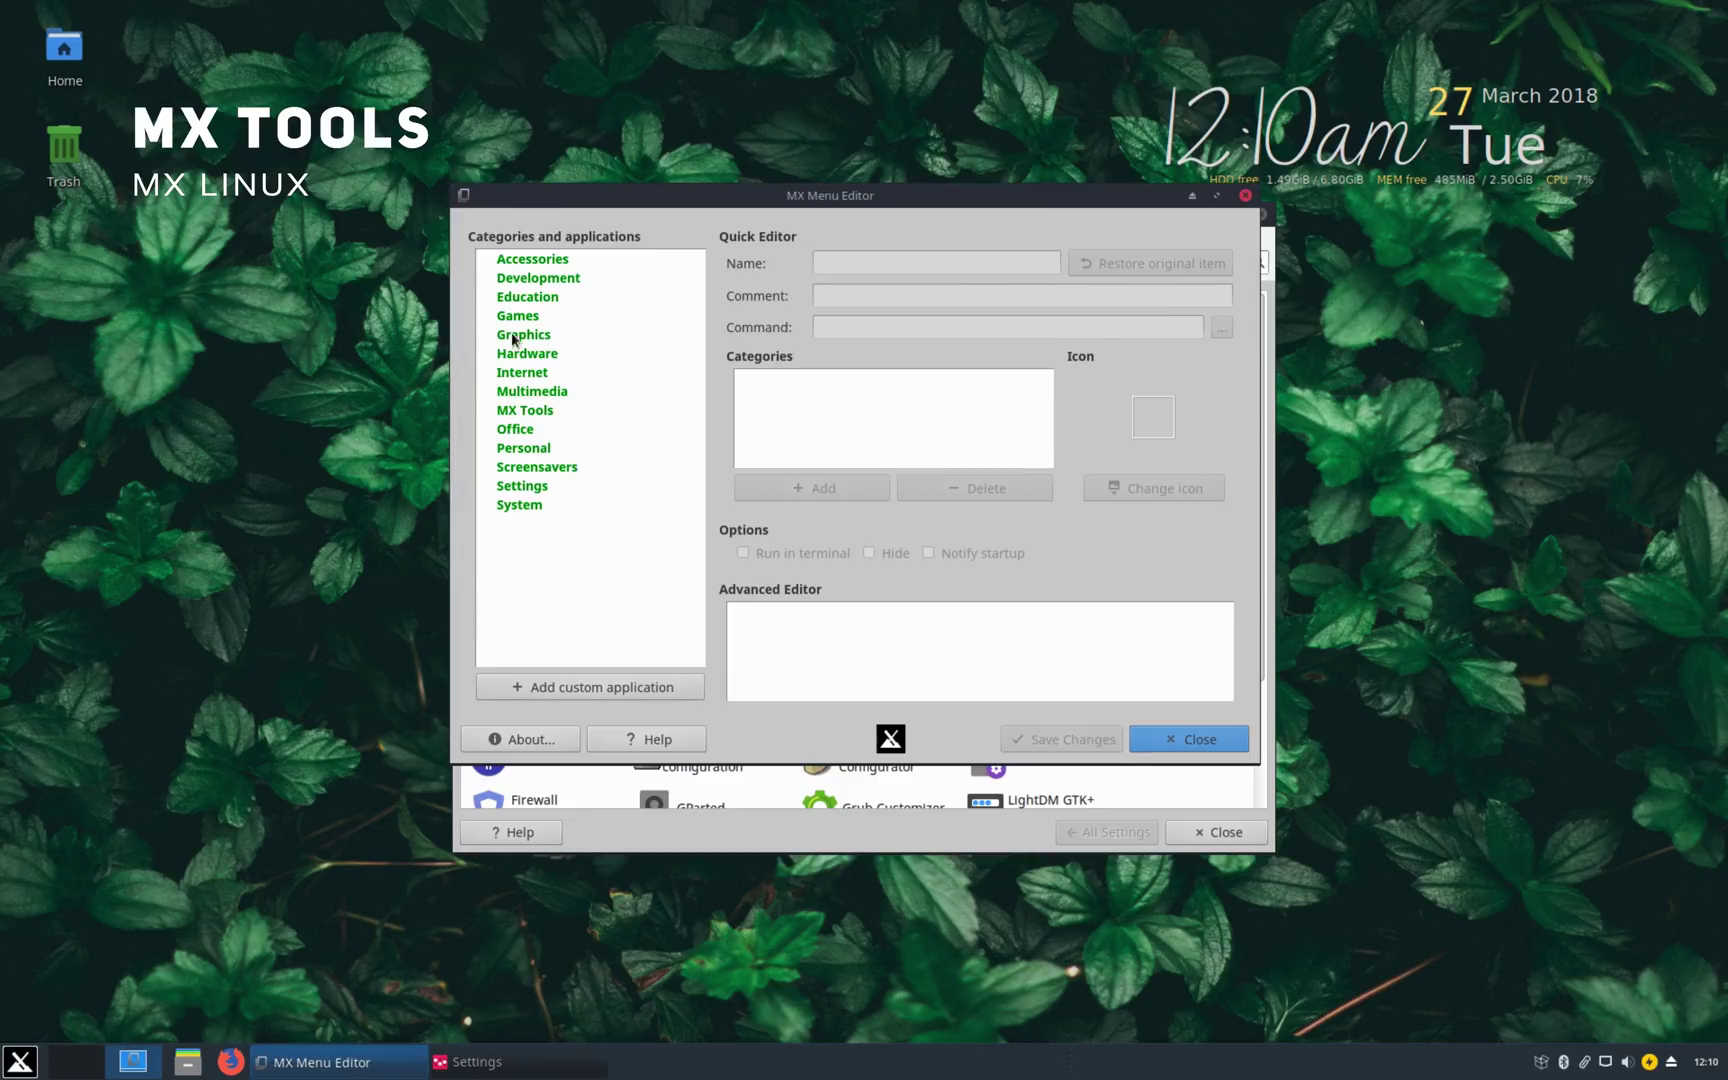
left_click(522, 372)
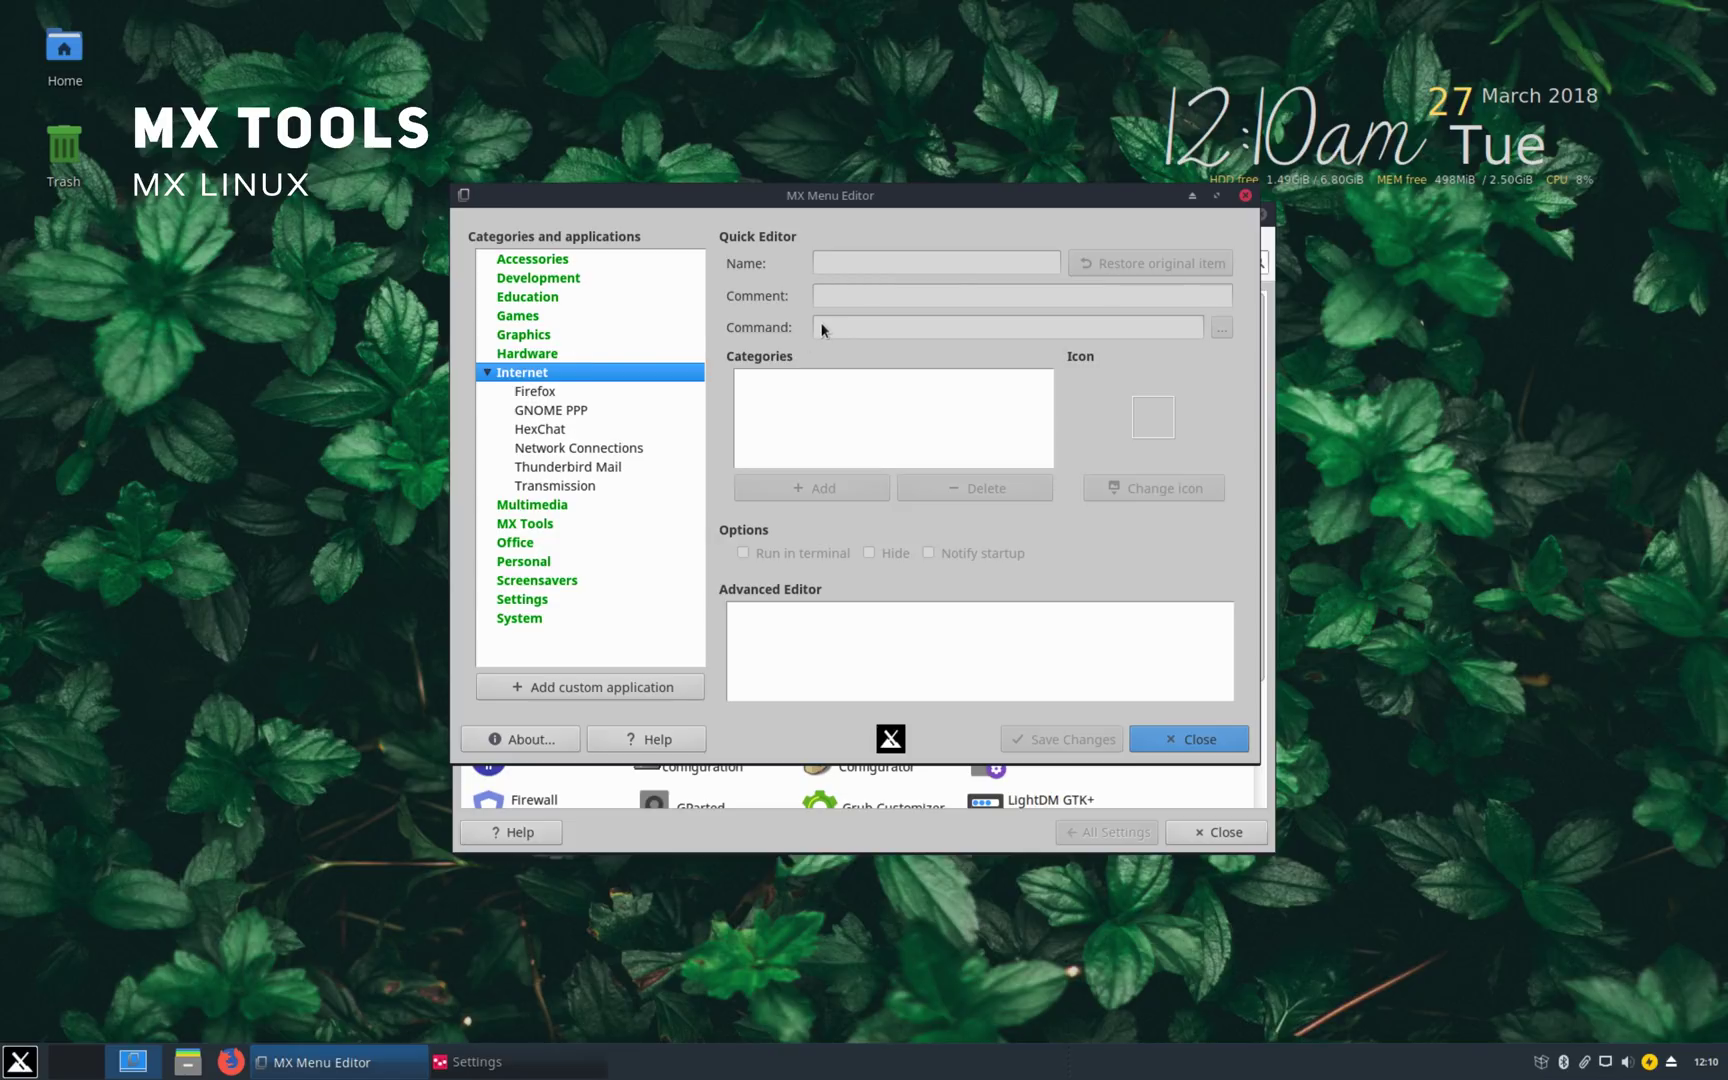
left_click(590, 391)
double_click(842, 253)
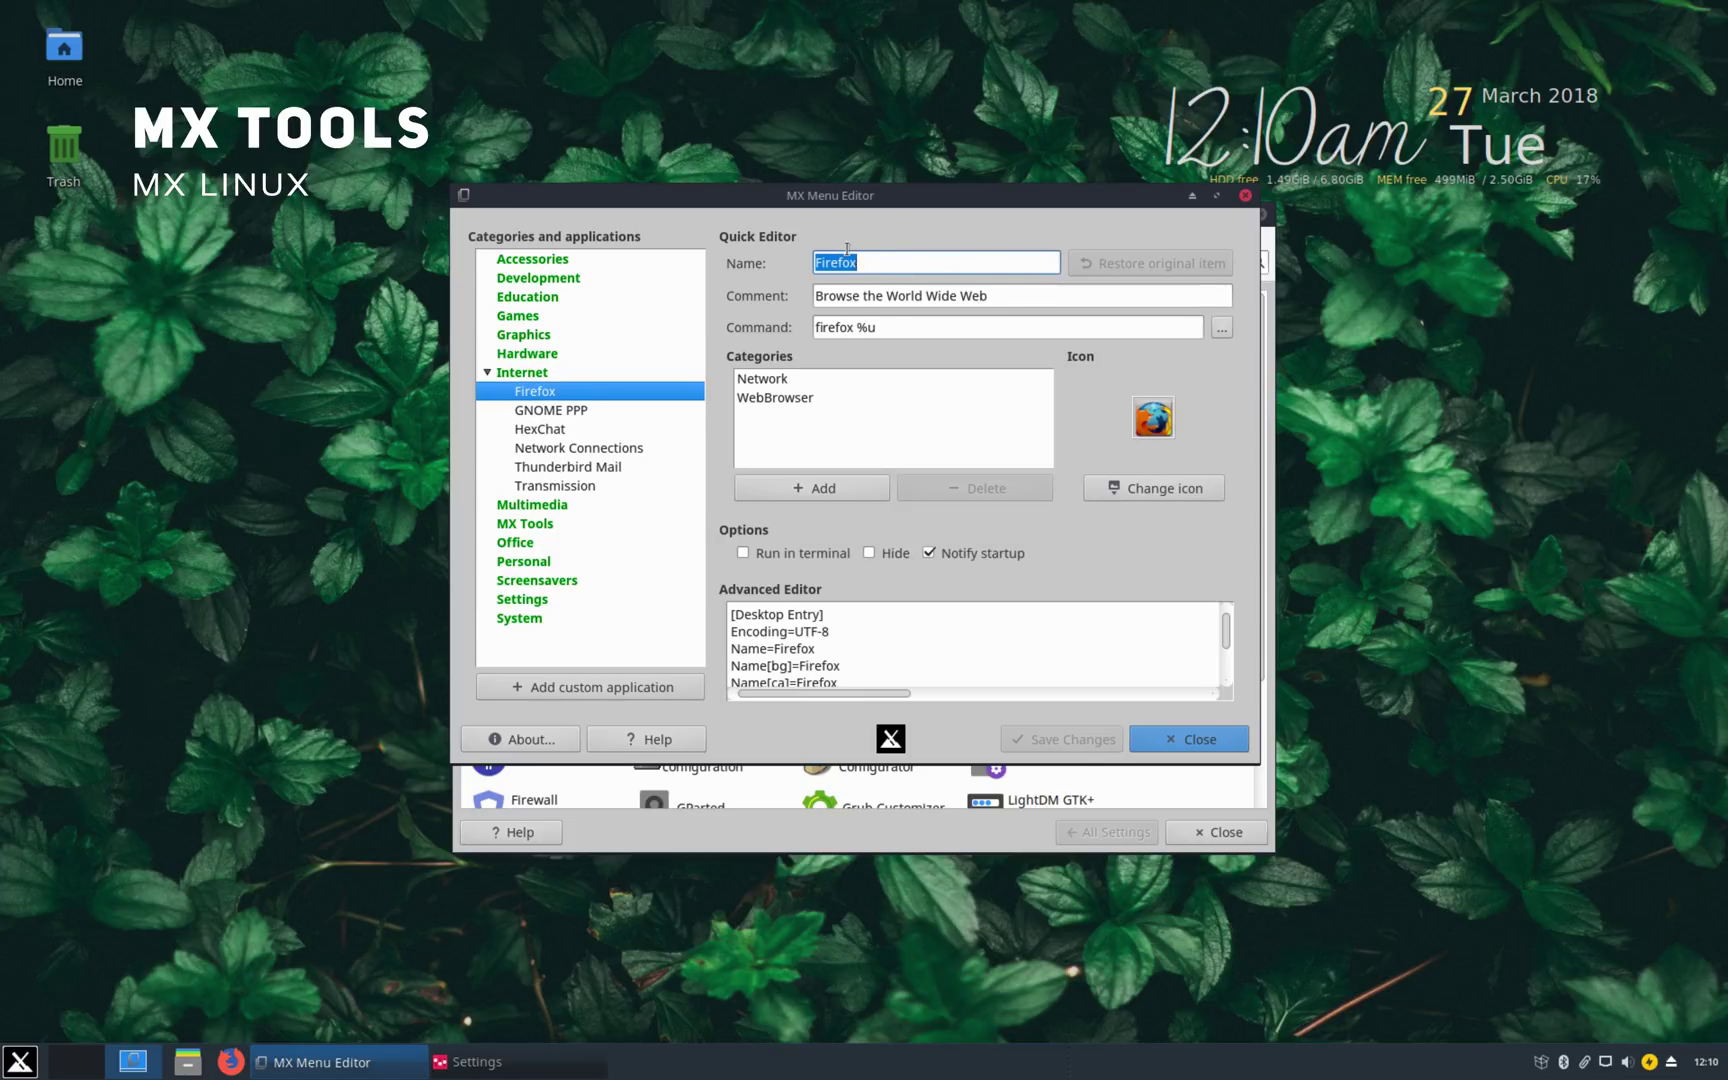
left_click(1160, 738)
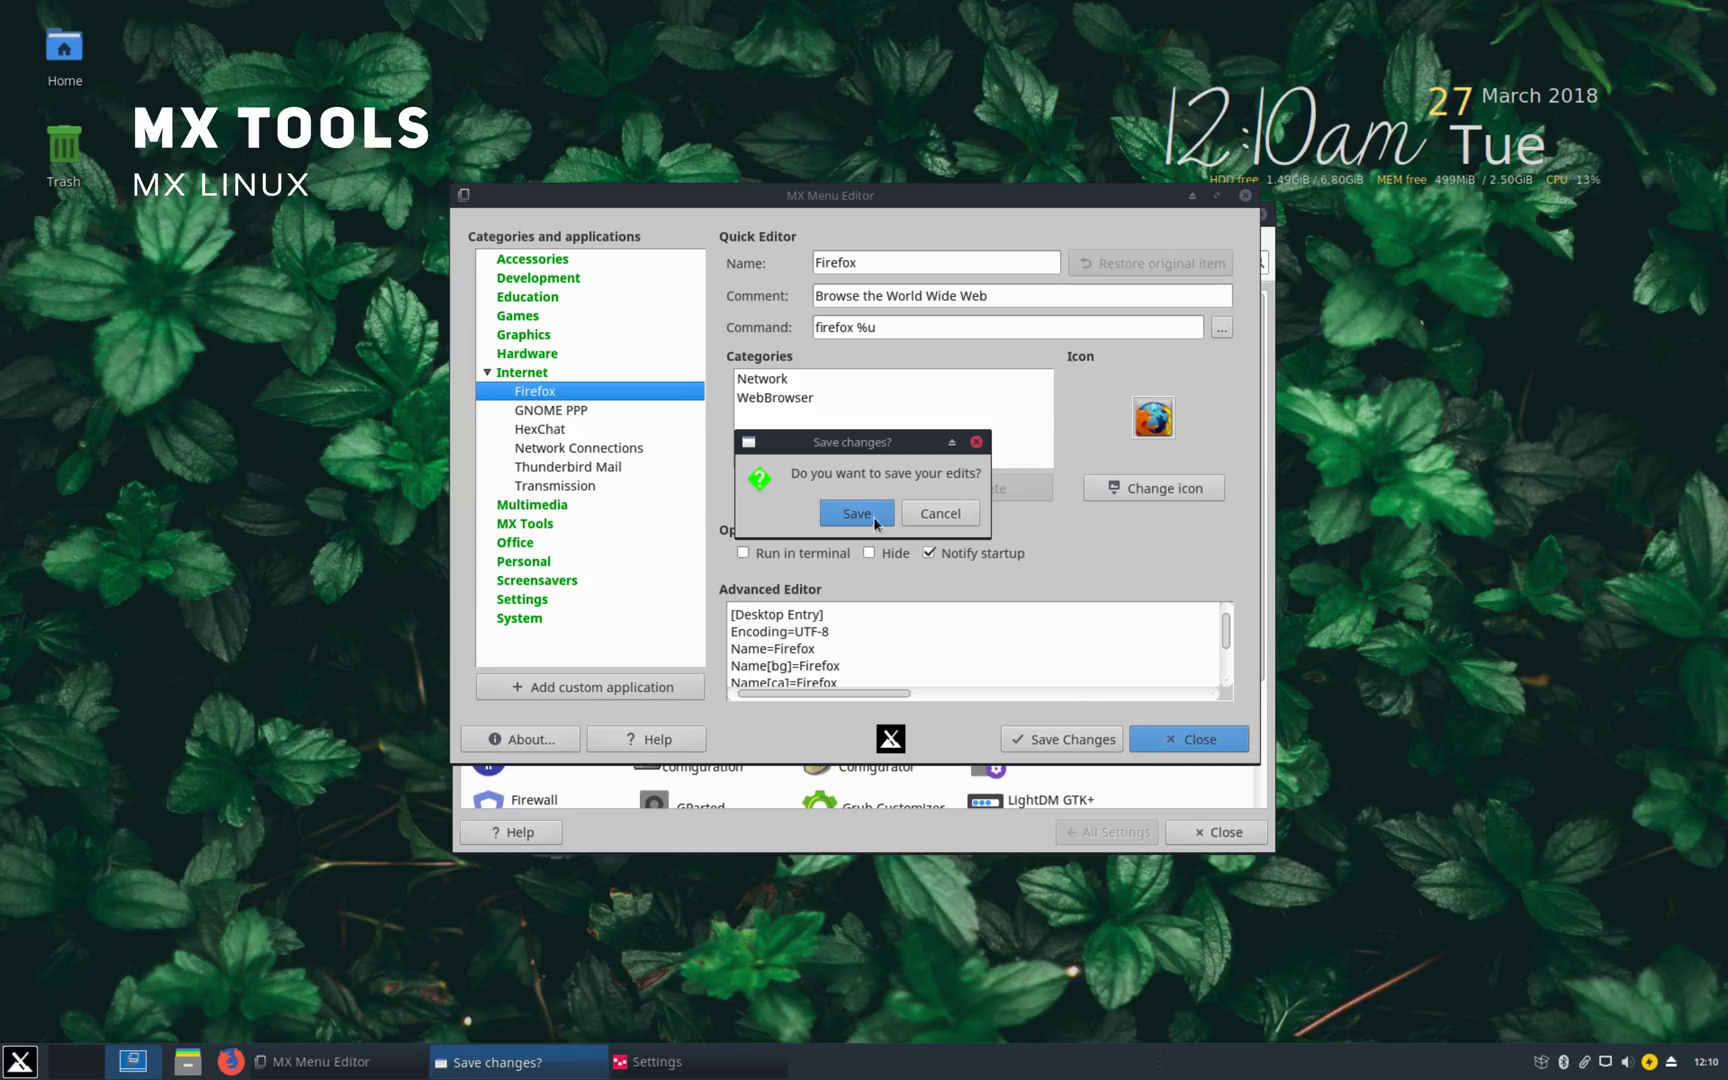
left_click(922, 516)
left_click(1032, 283)
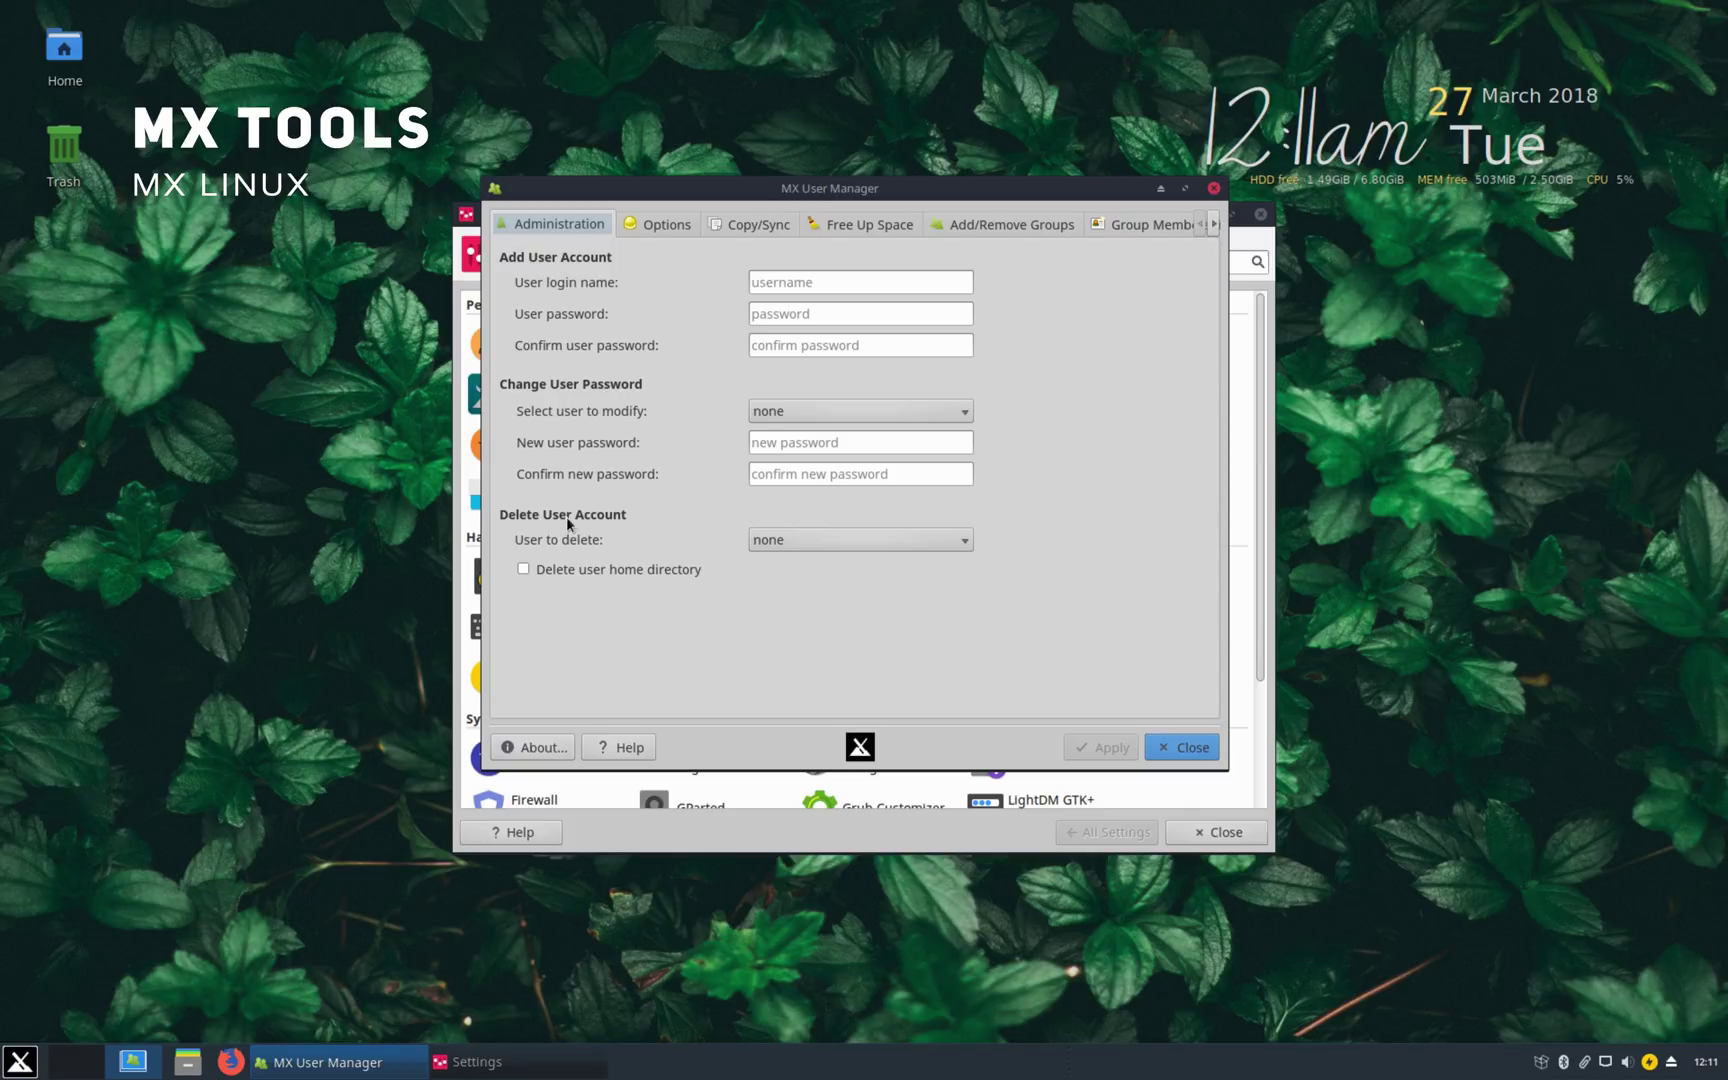
Step: Check the delete-user list, then create a new group named Teachers
left_click(792, 546)
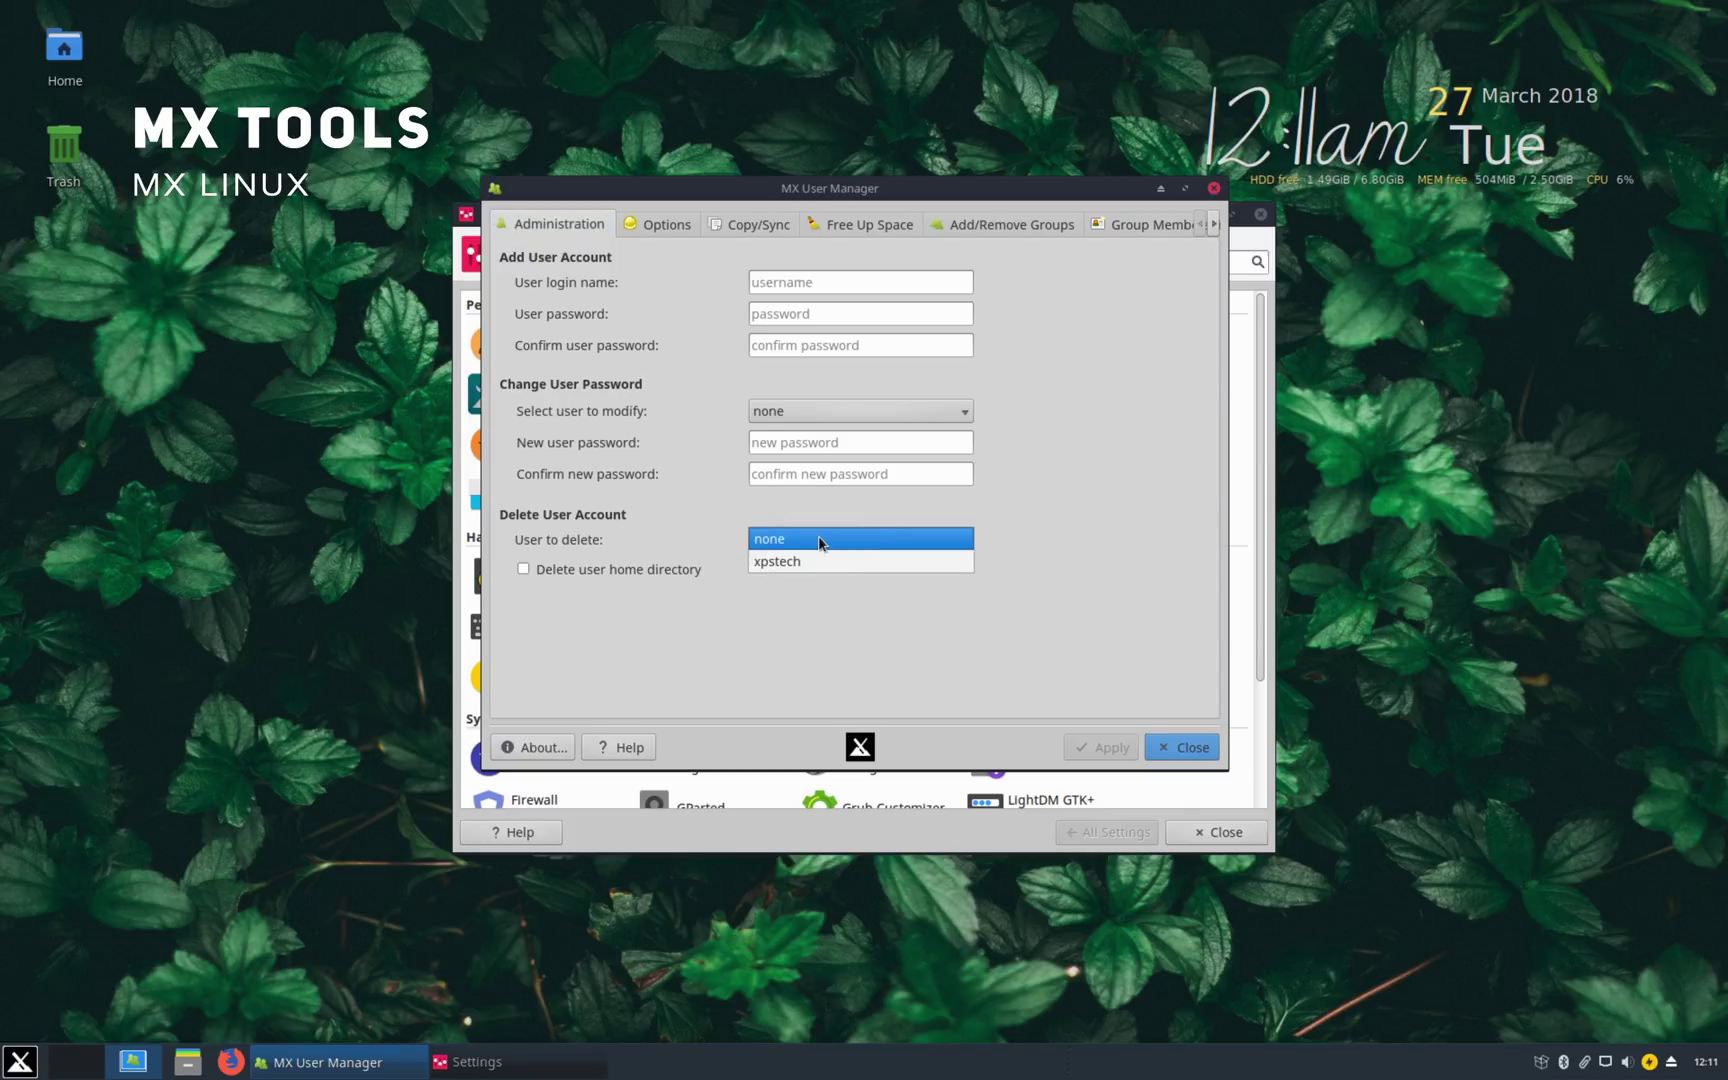
left_click(607, 512)
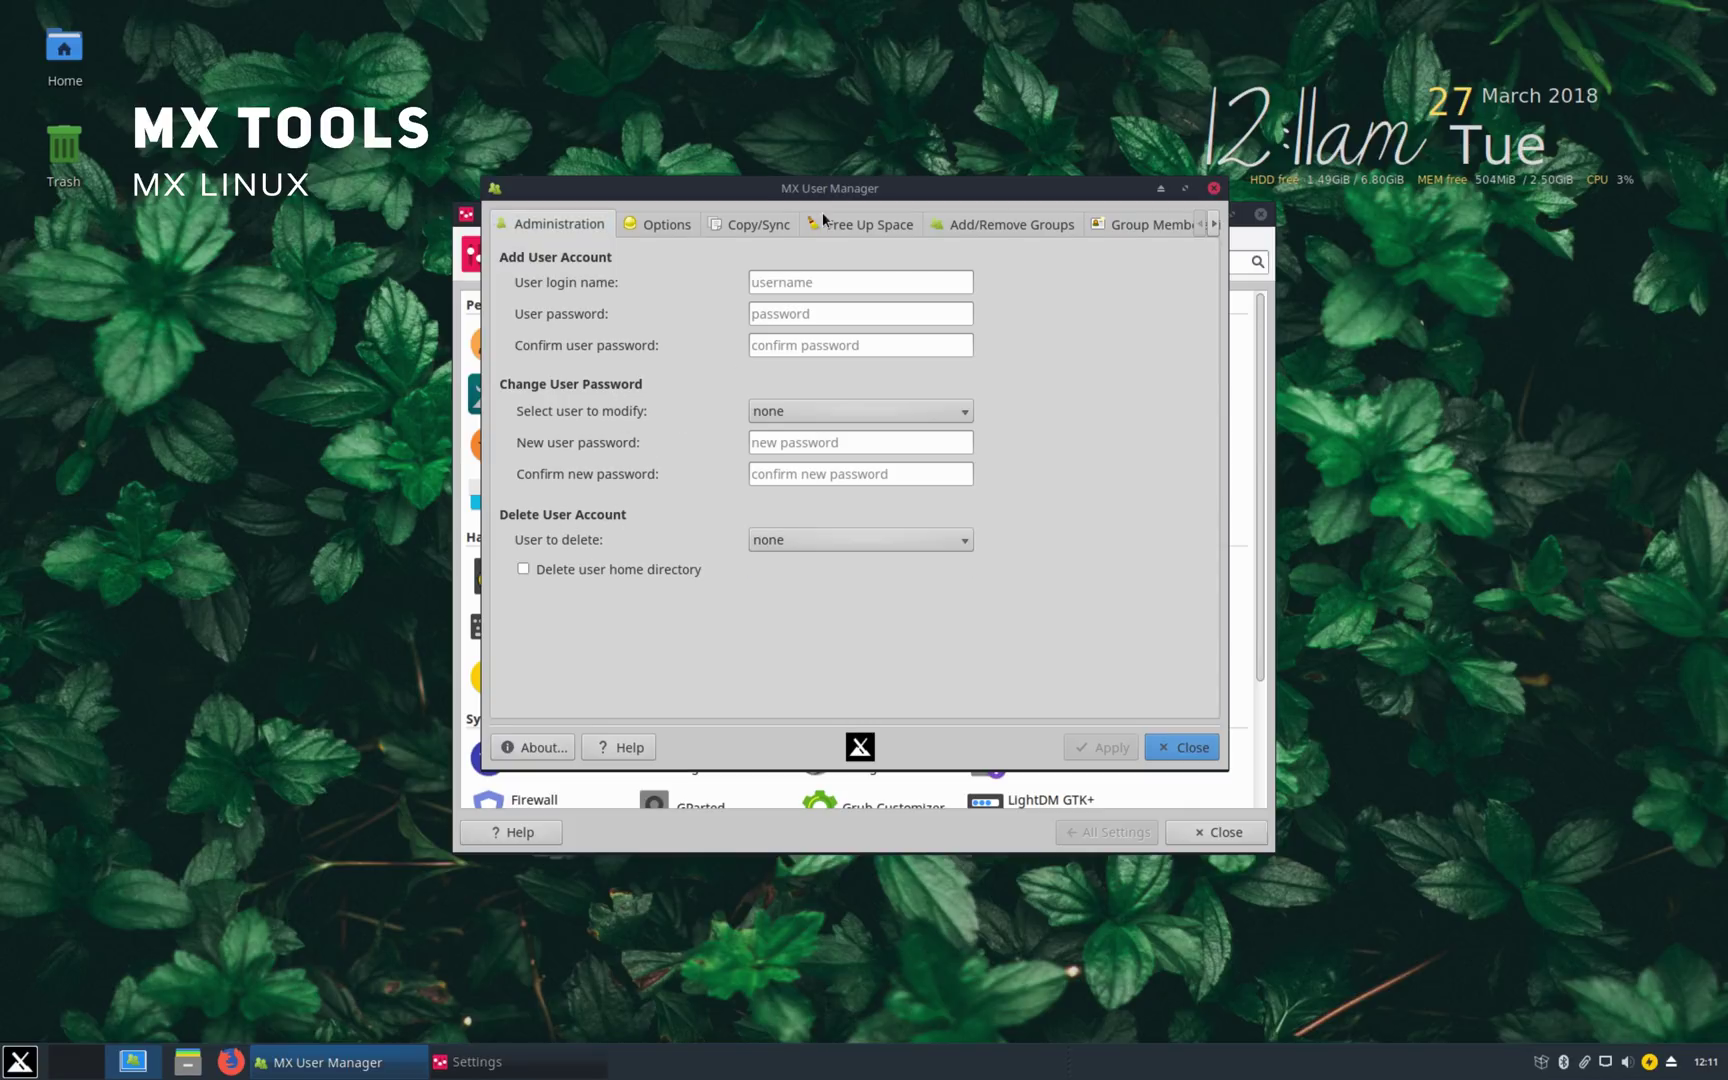
left_click(954, 228)
left_click(818, 287)
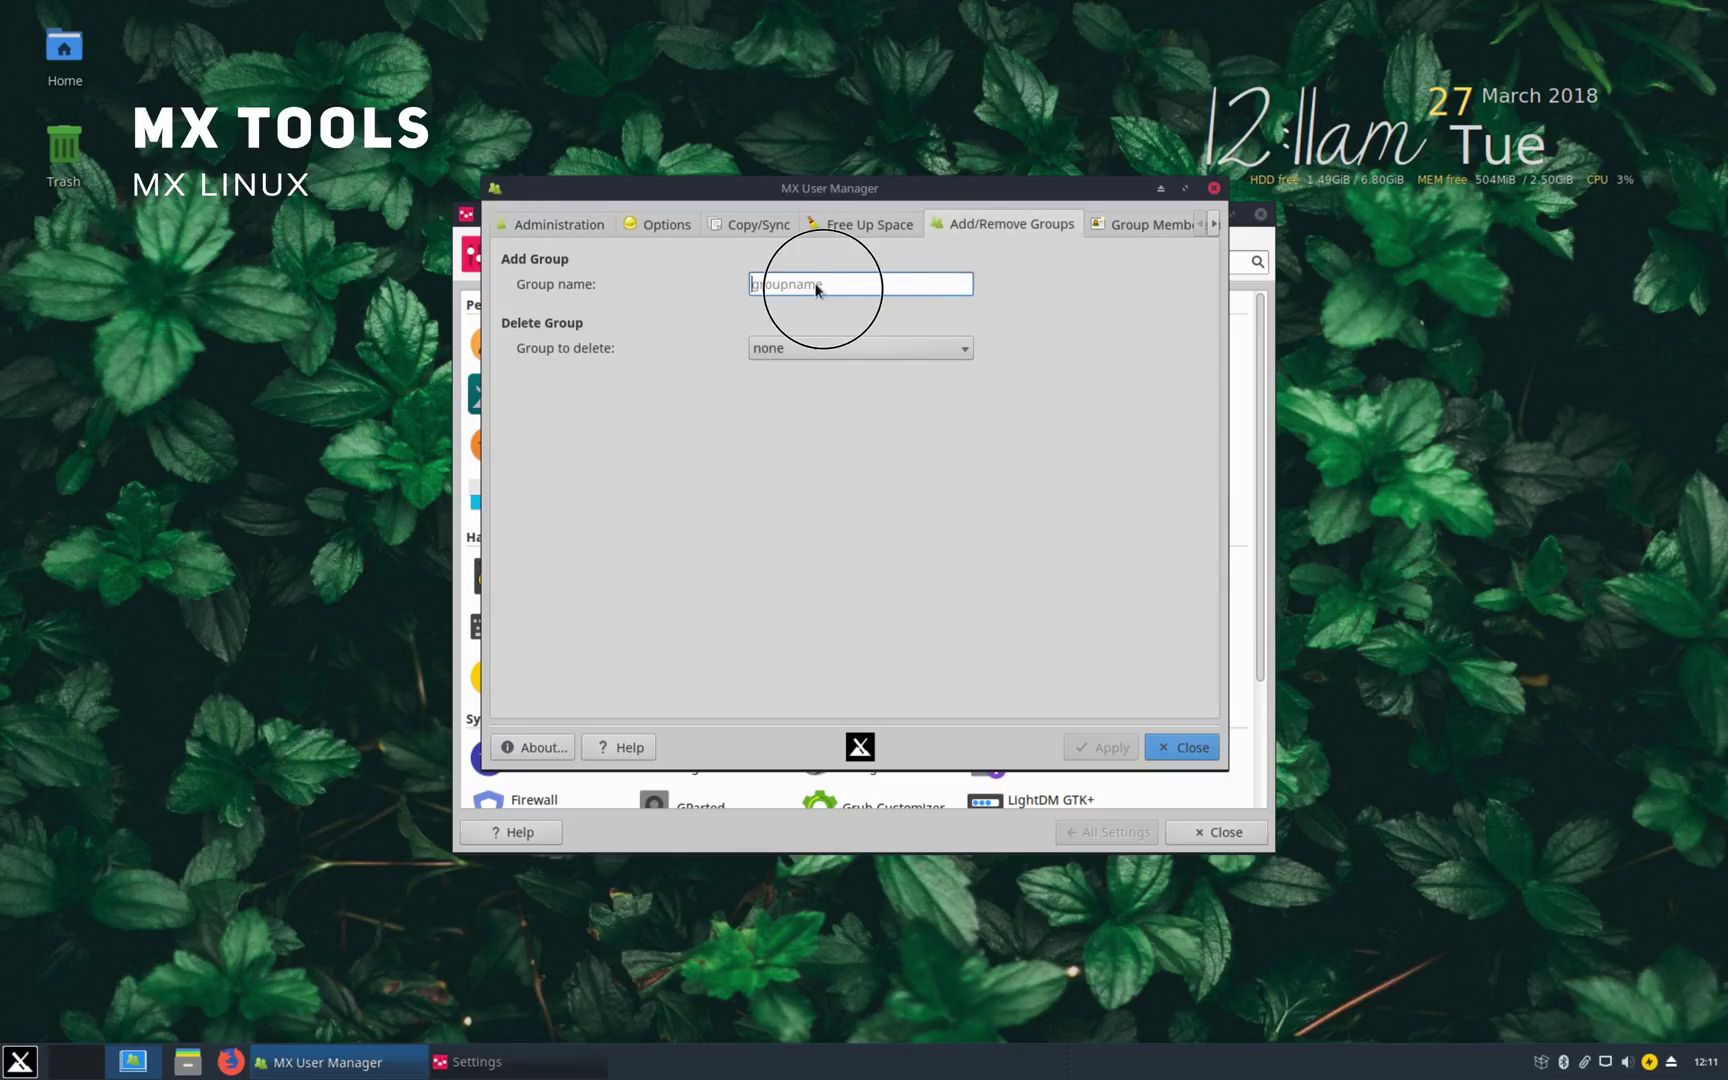
type("Teachers")
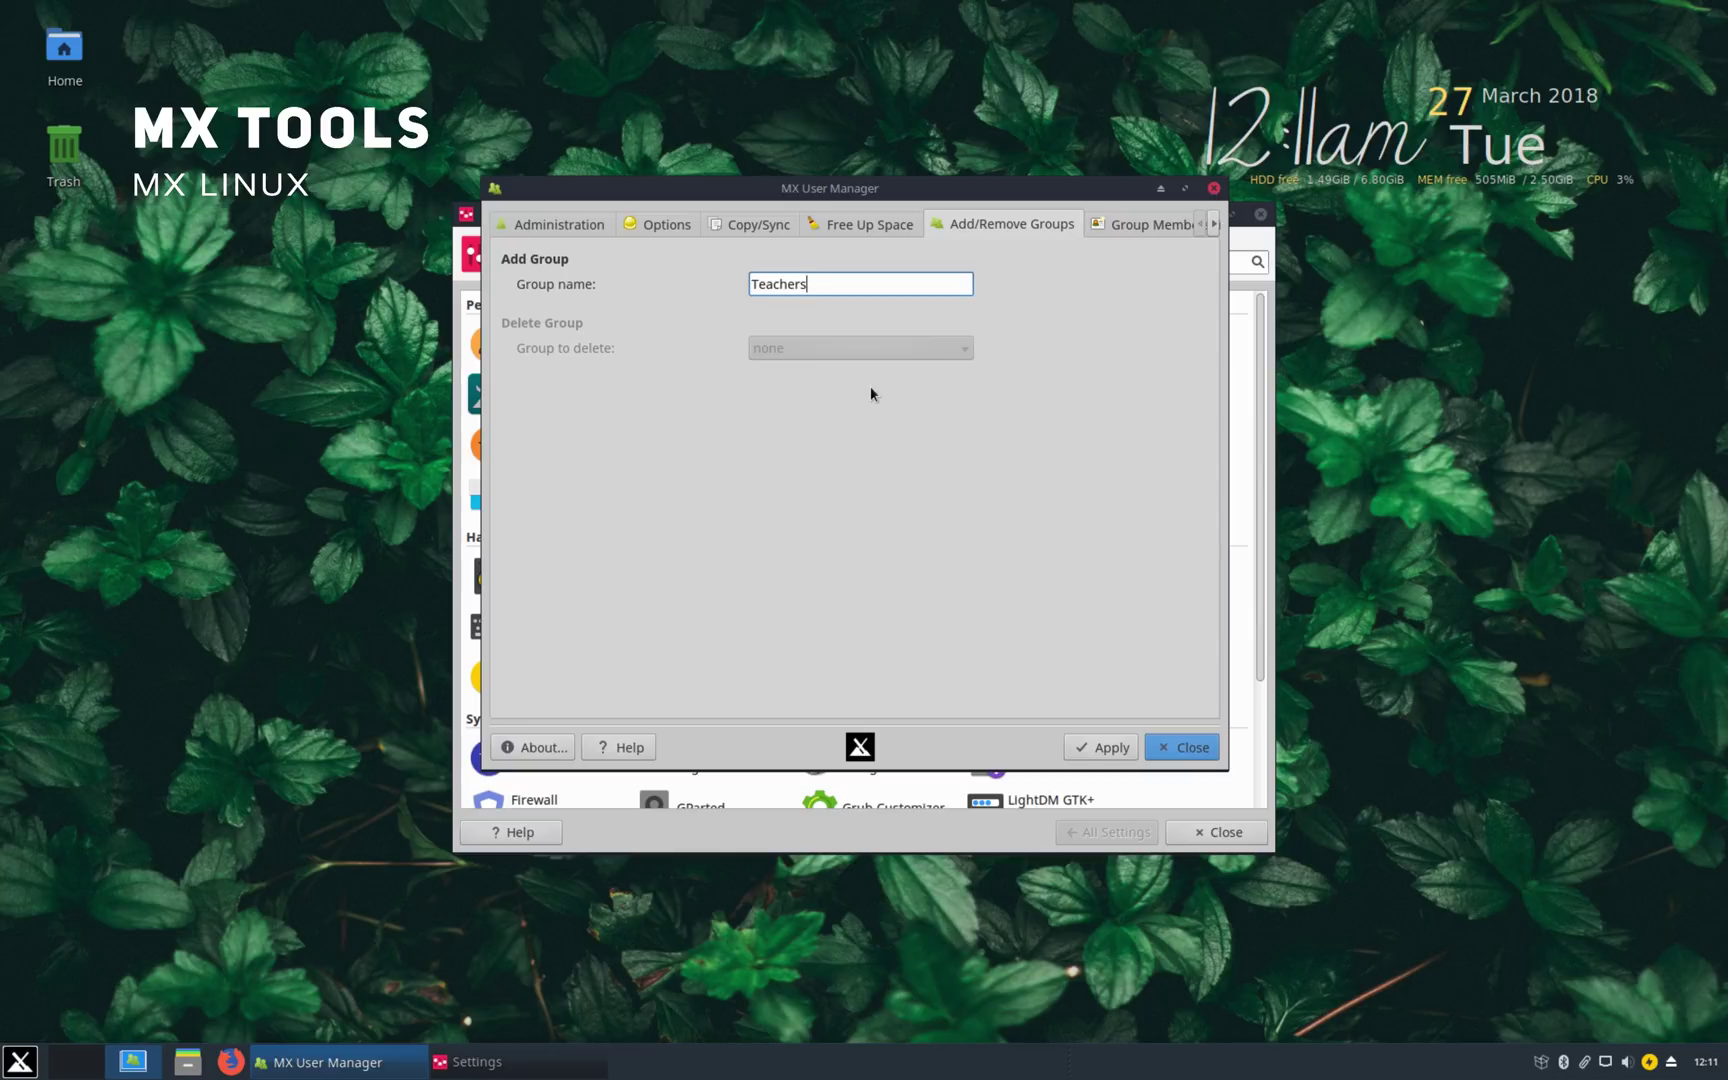
left_click(1102, 747)
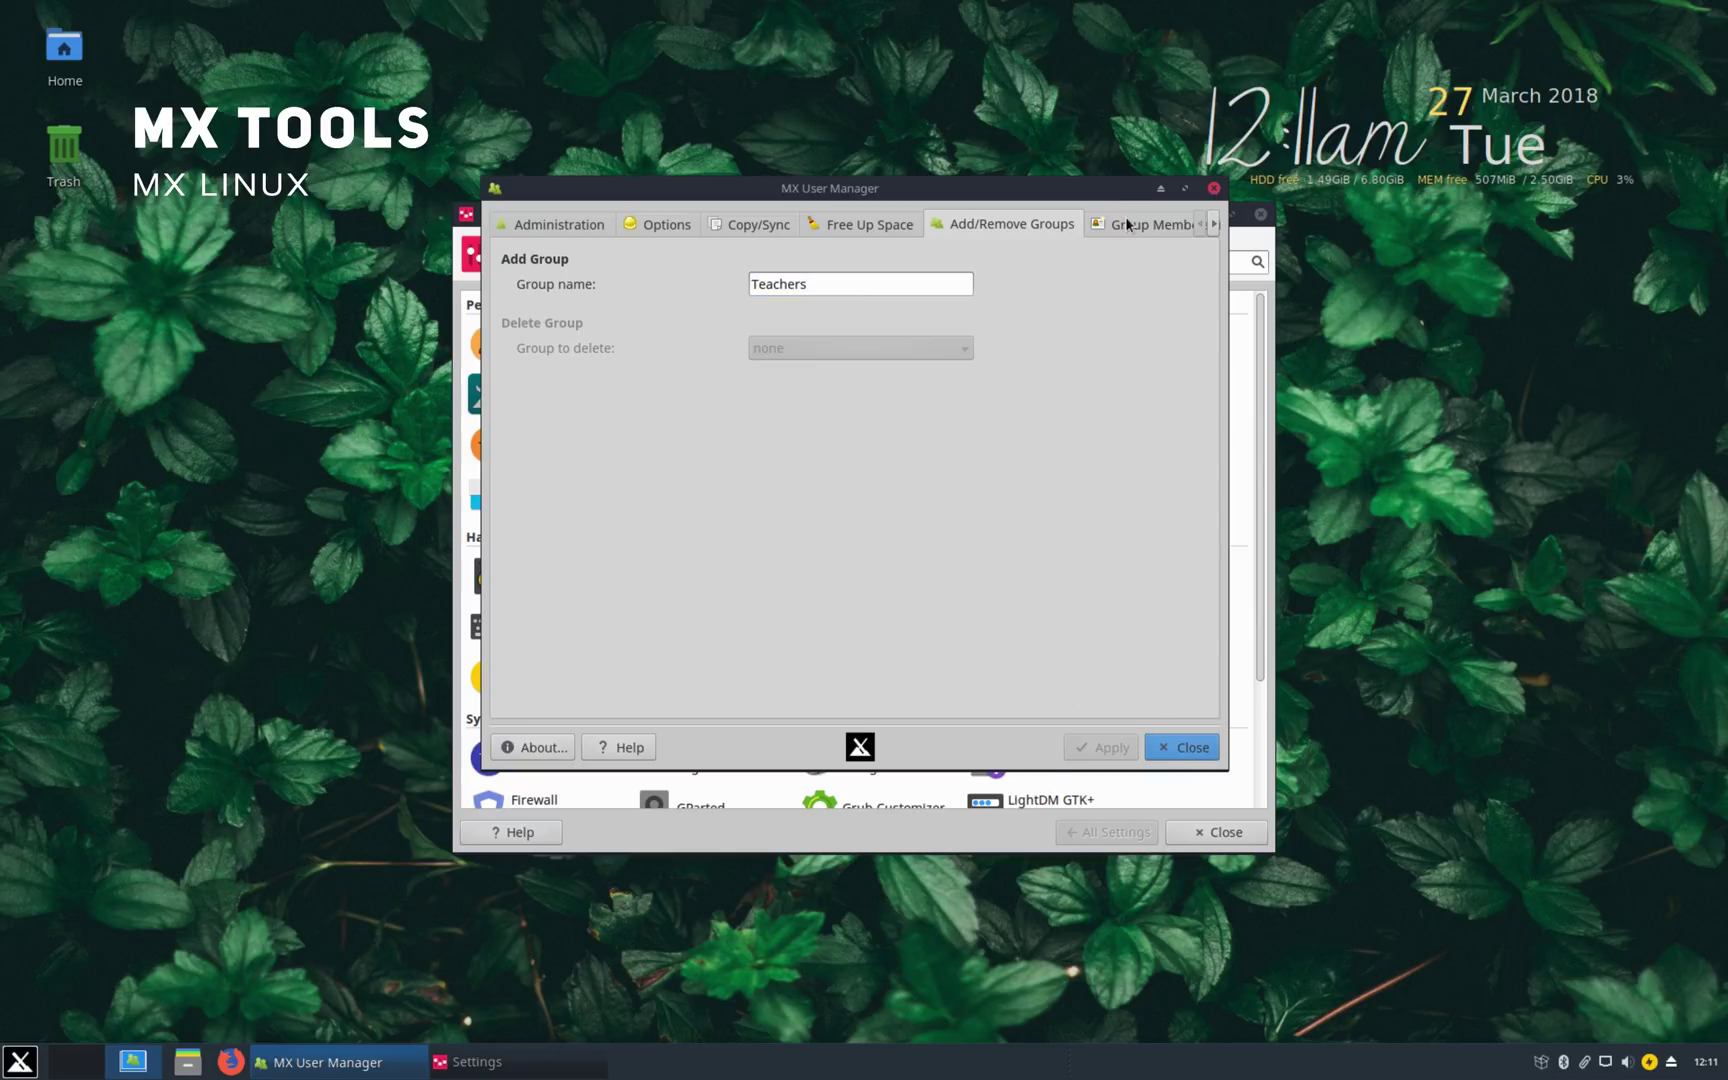
Step: Select the user account under Group Membership to view its ticked groups
left_click(1127, 224)
left_click(880, 284)
left_click(868, 301)
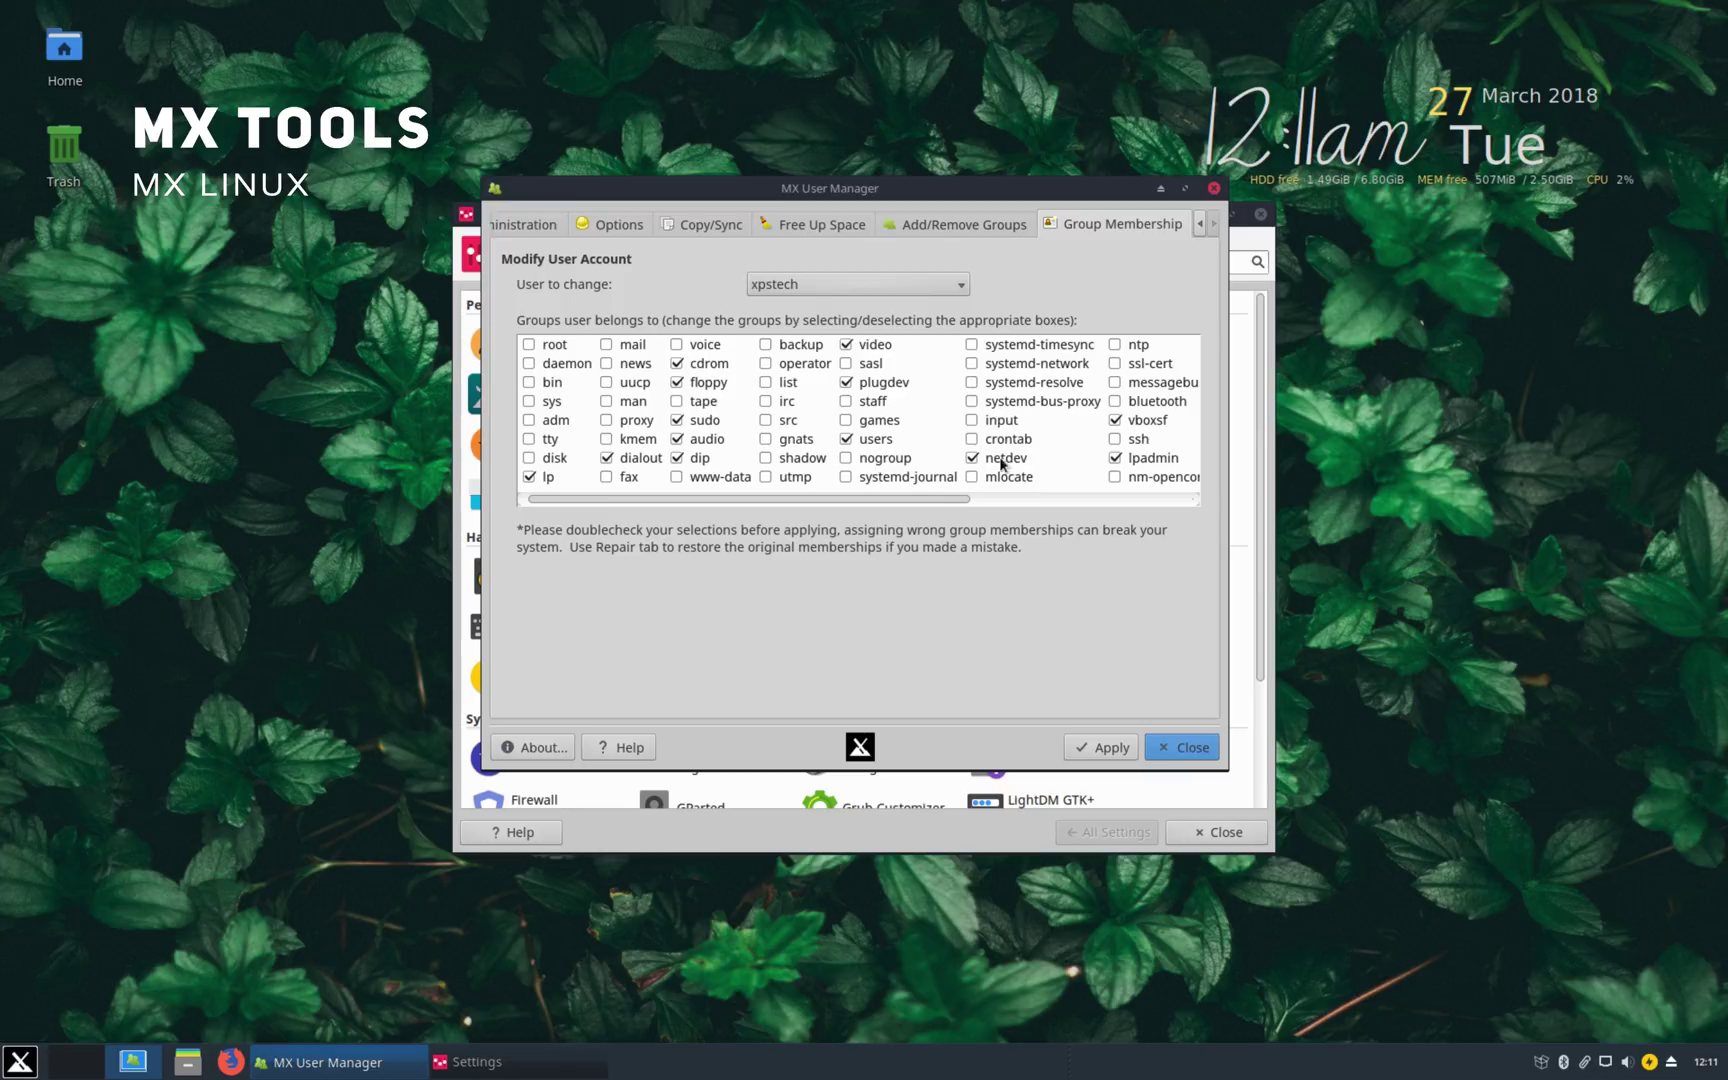
left_click(1172, 745)
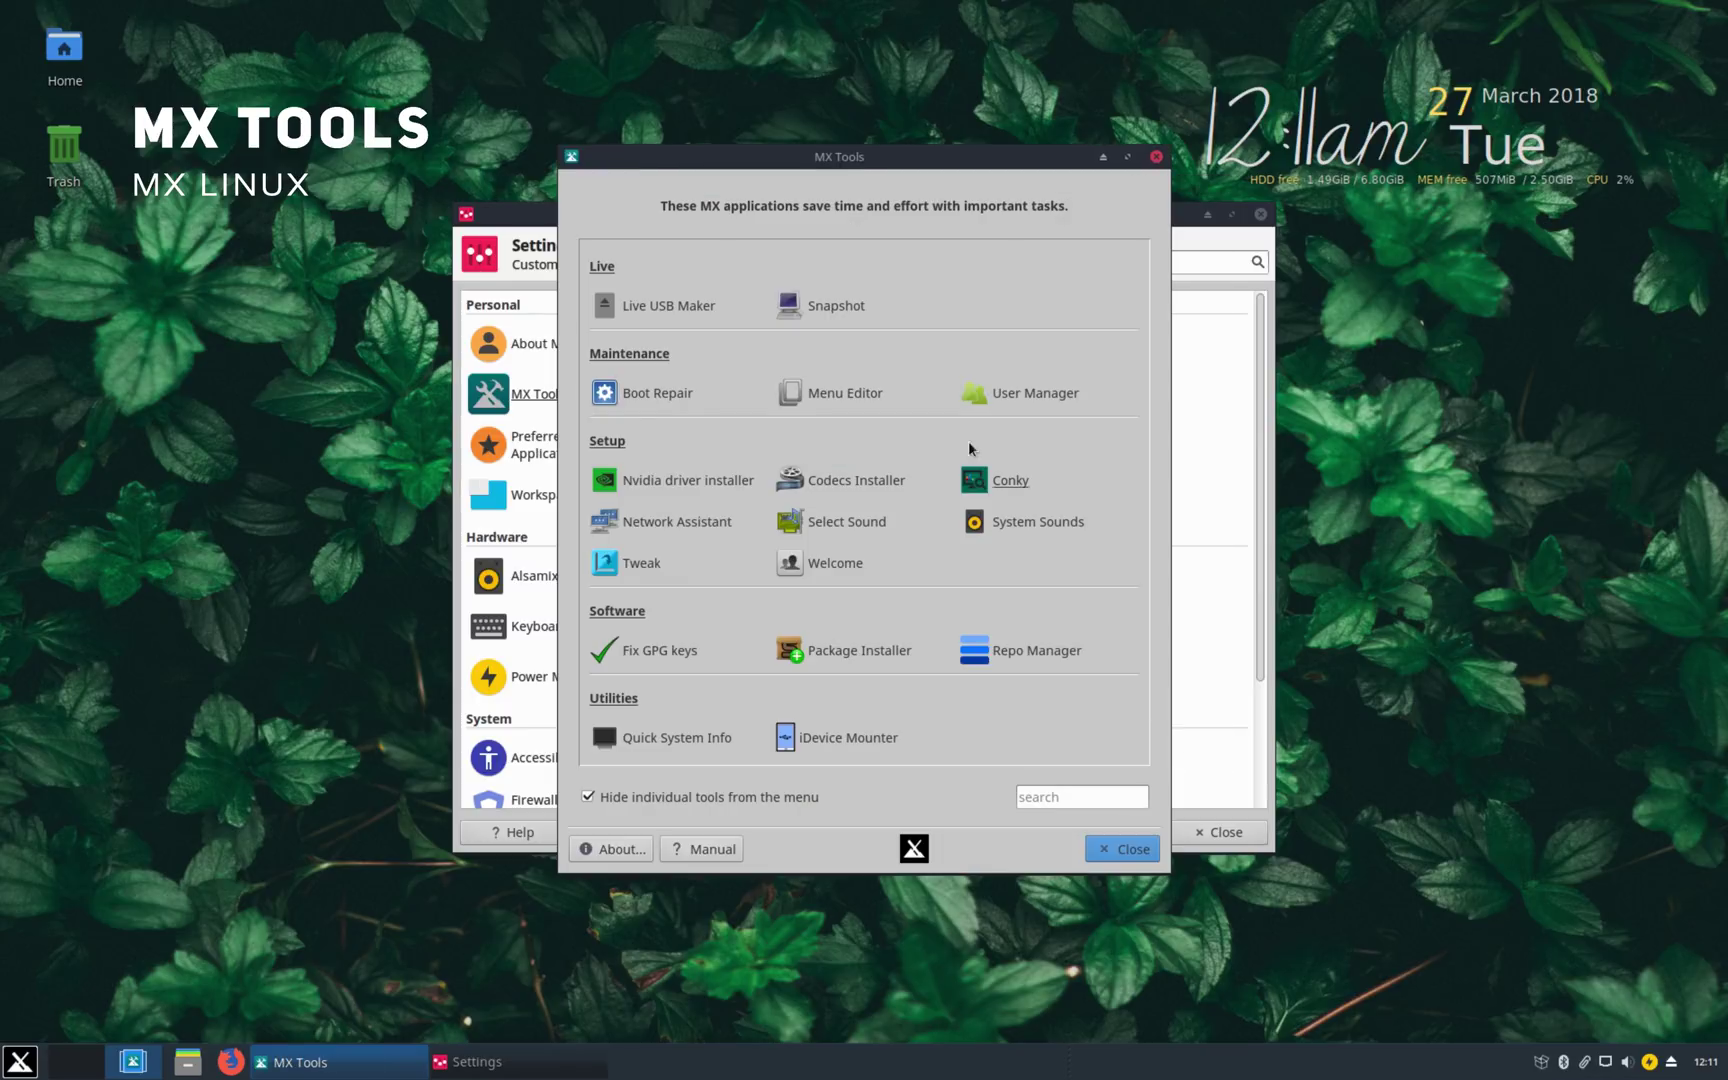
left_click(1009, 482)
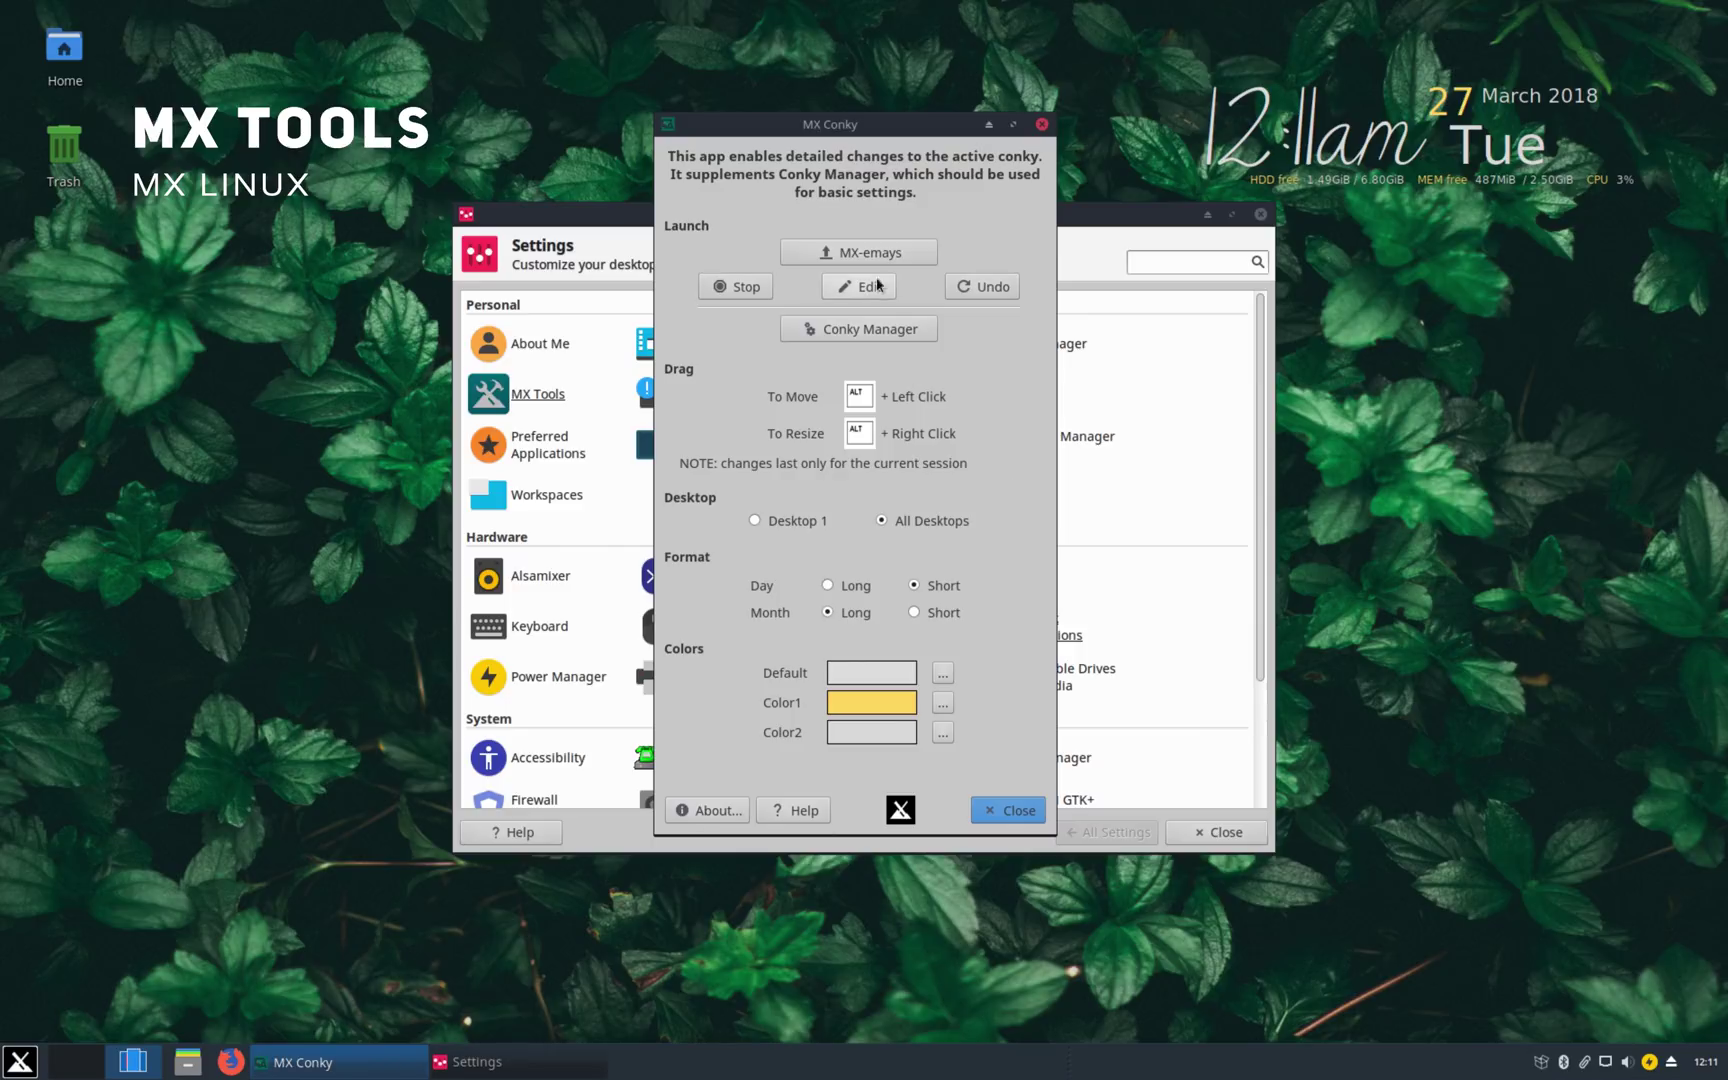
left_click(858, 329)
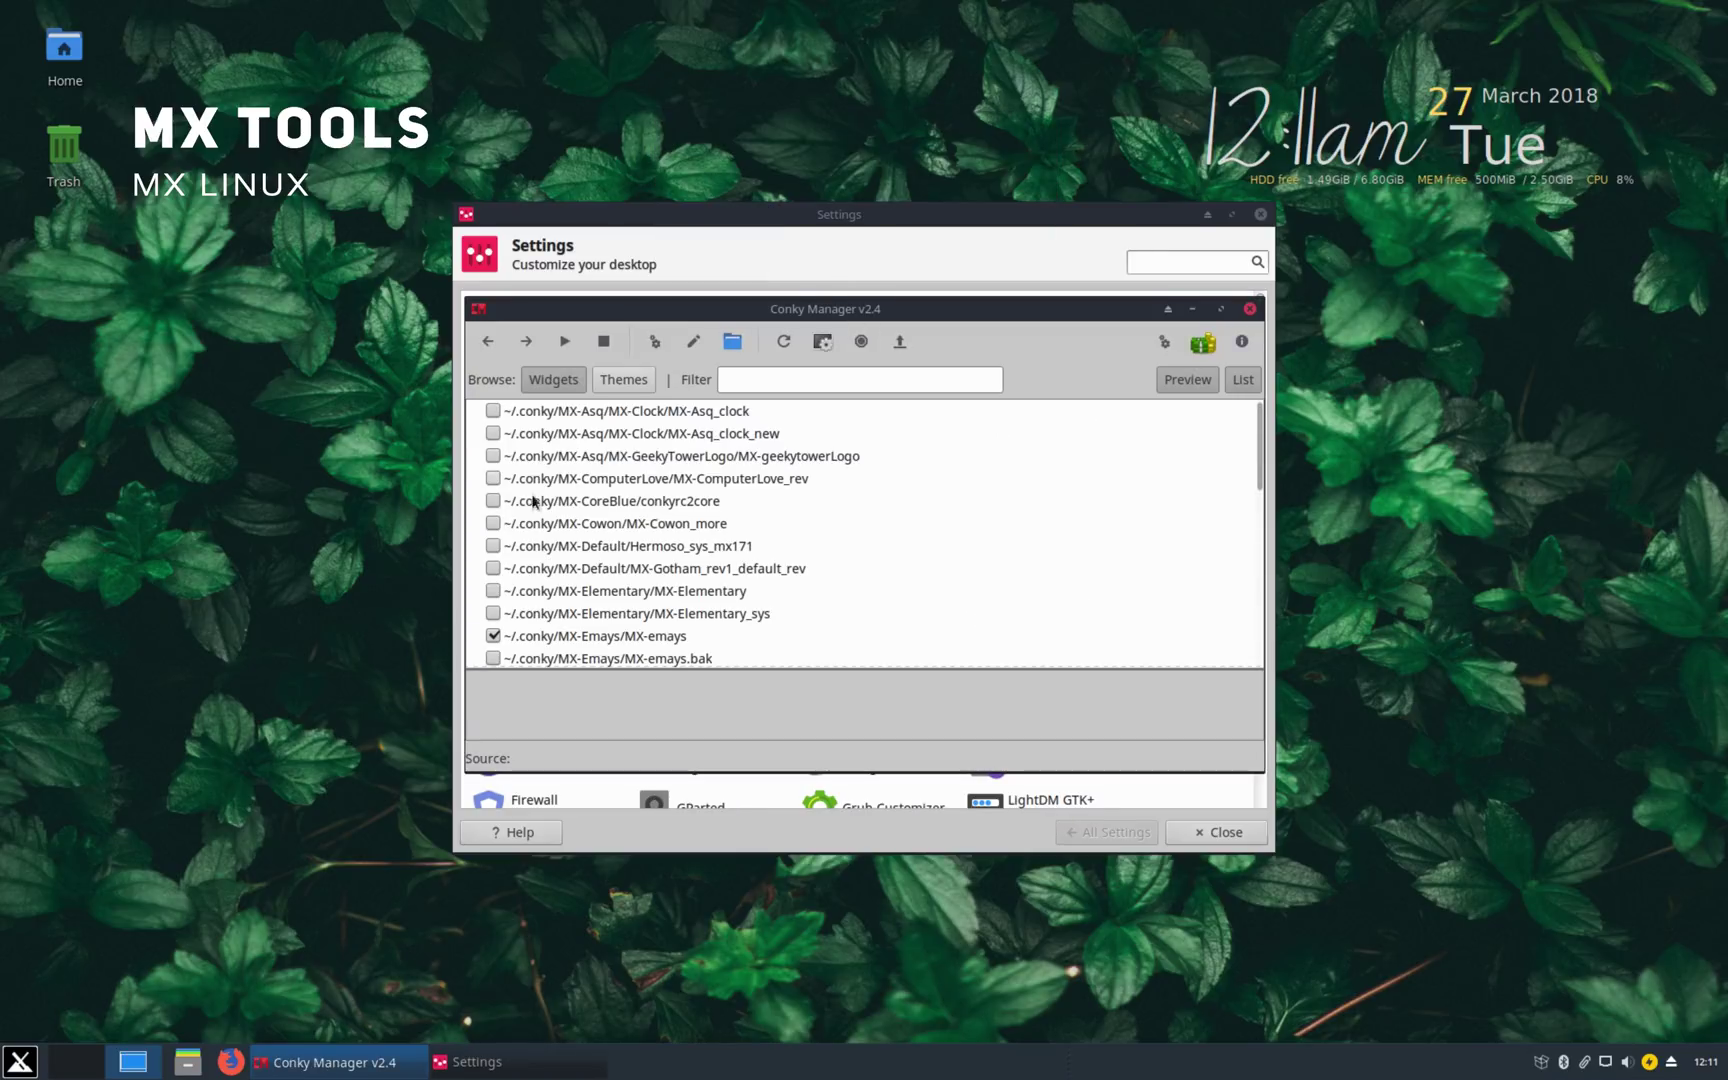
left_click(485, 456)
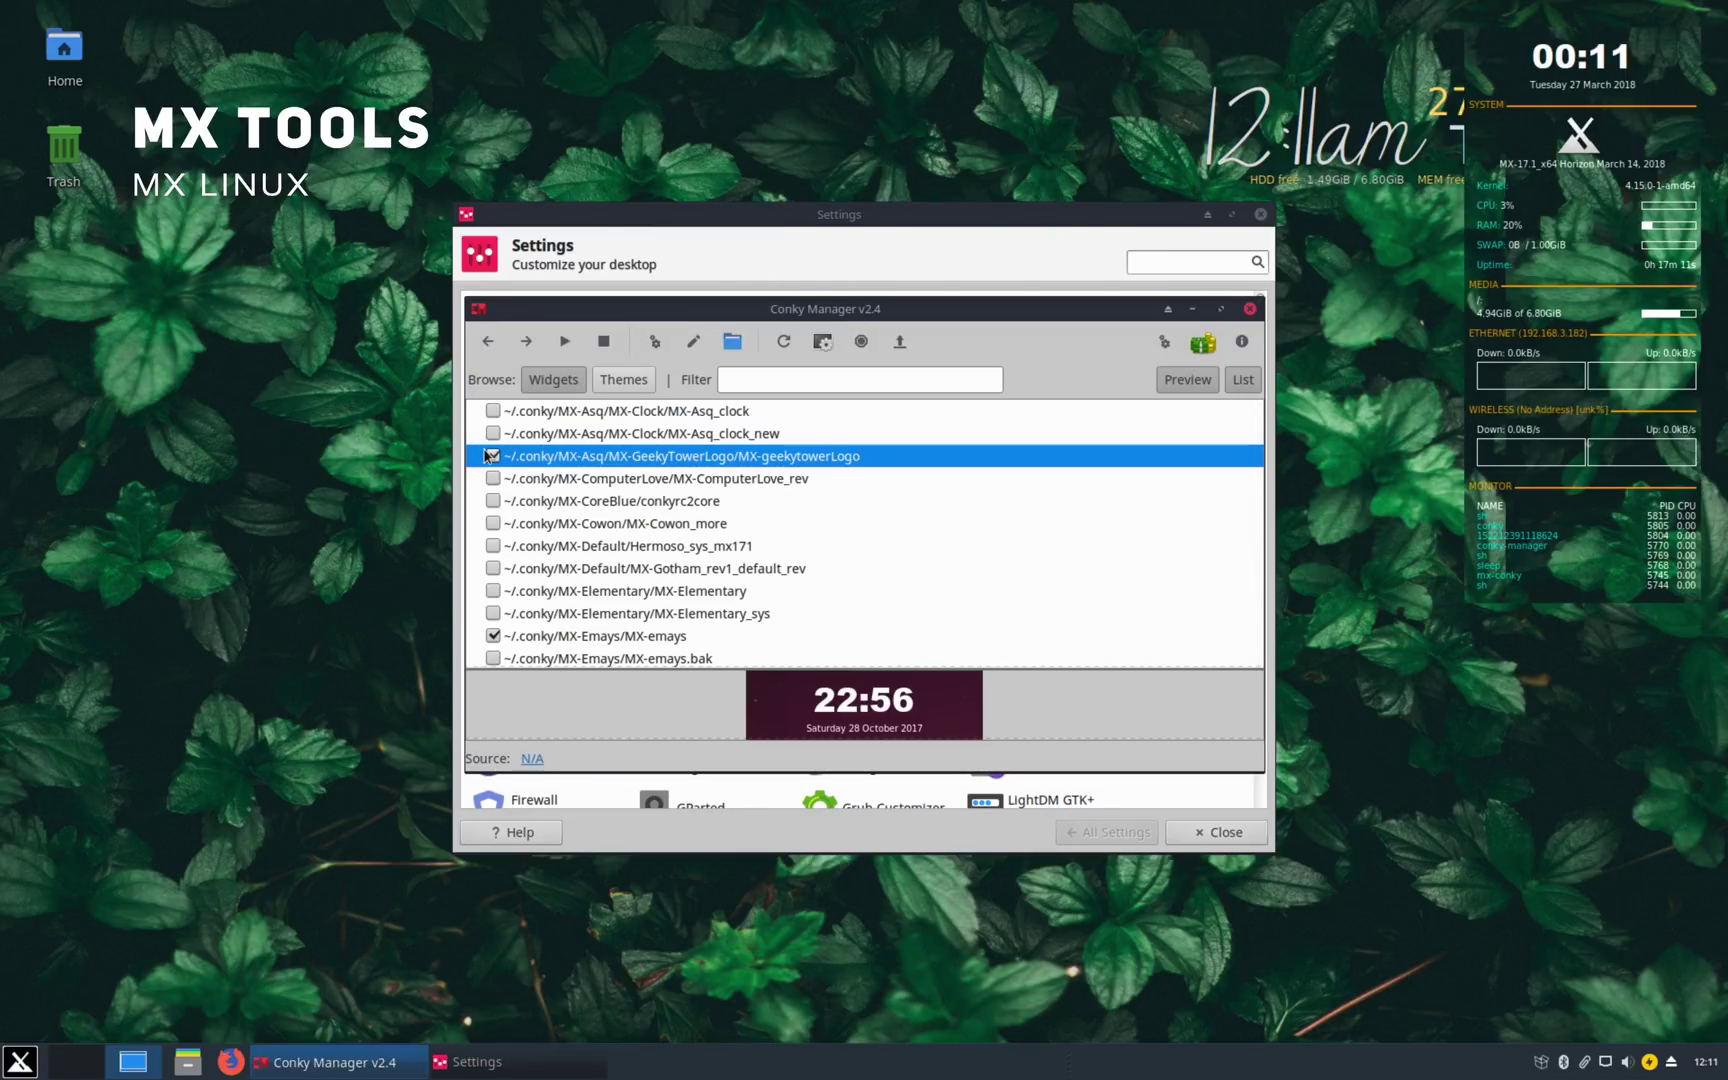
left_click(489, 545)
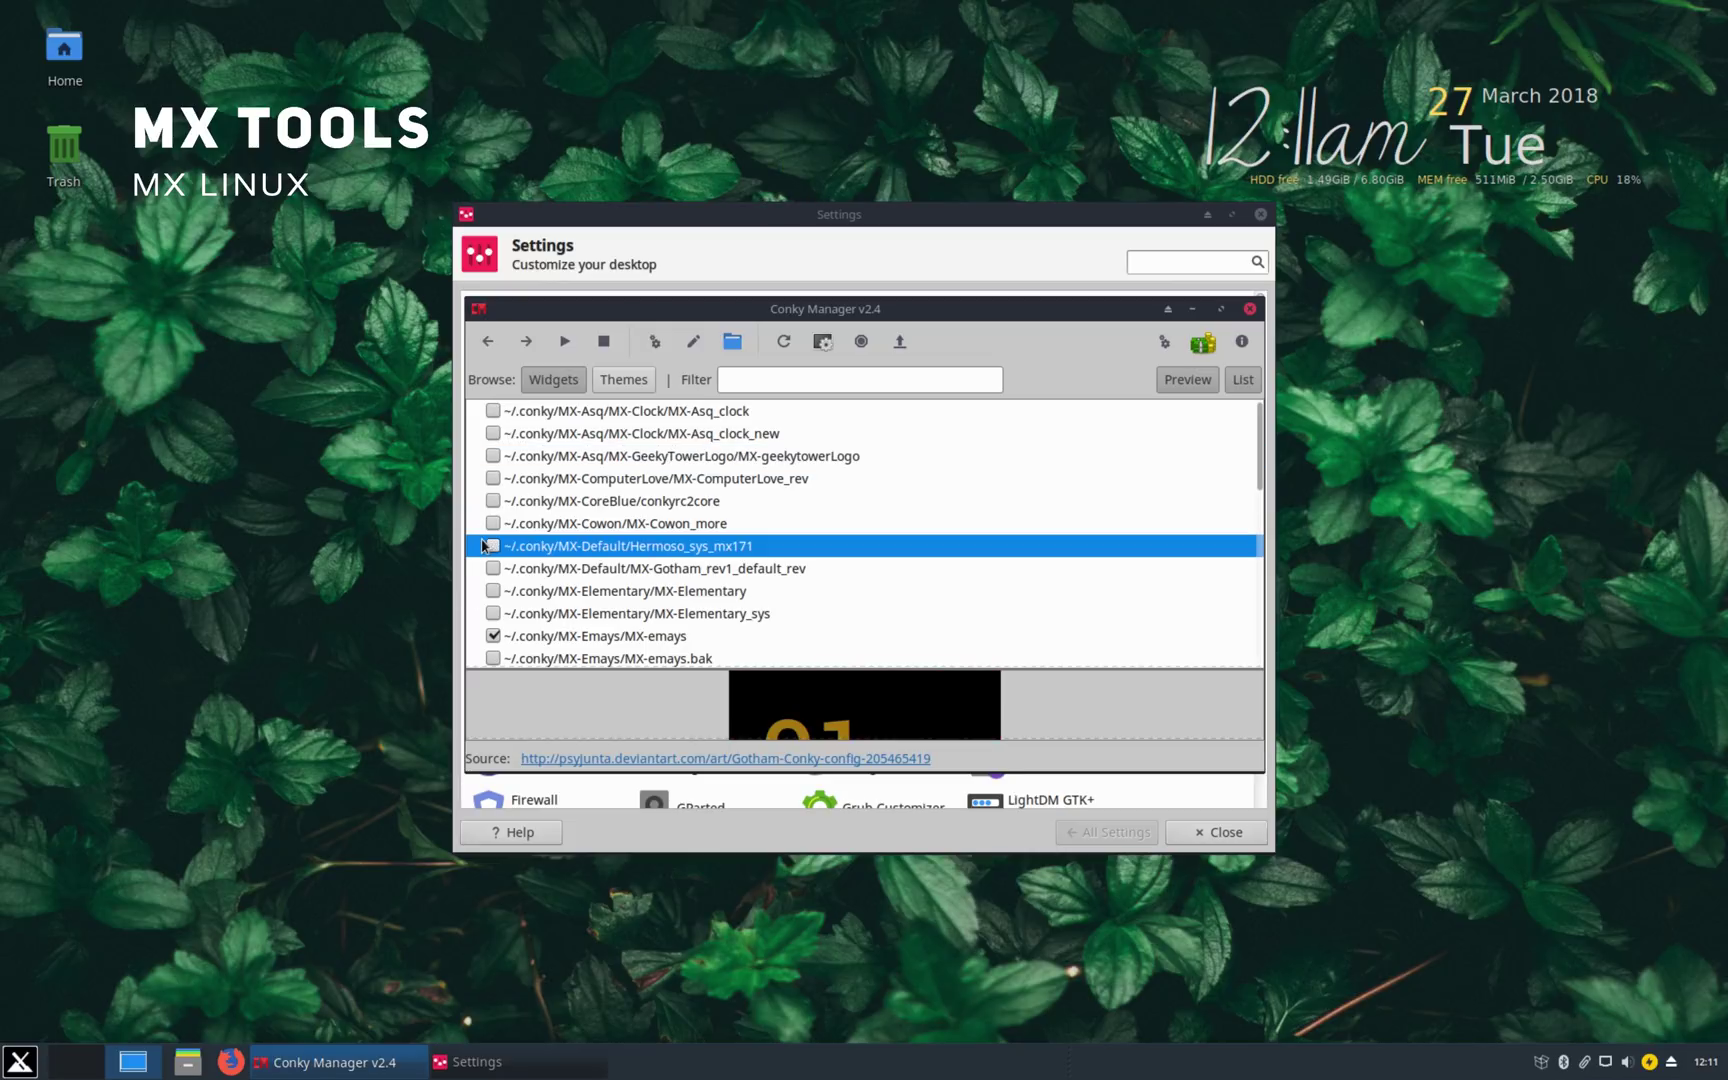
scroll(639, 570, "down", 4)
scroll(639, 570, "down", 4)
left_click(489, 588)
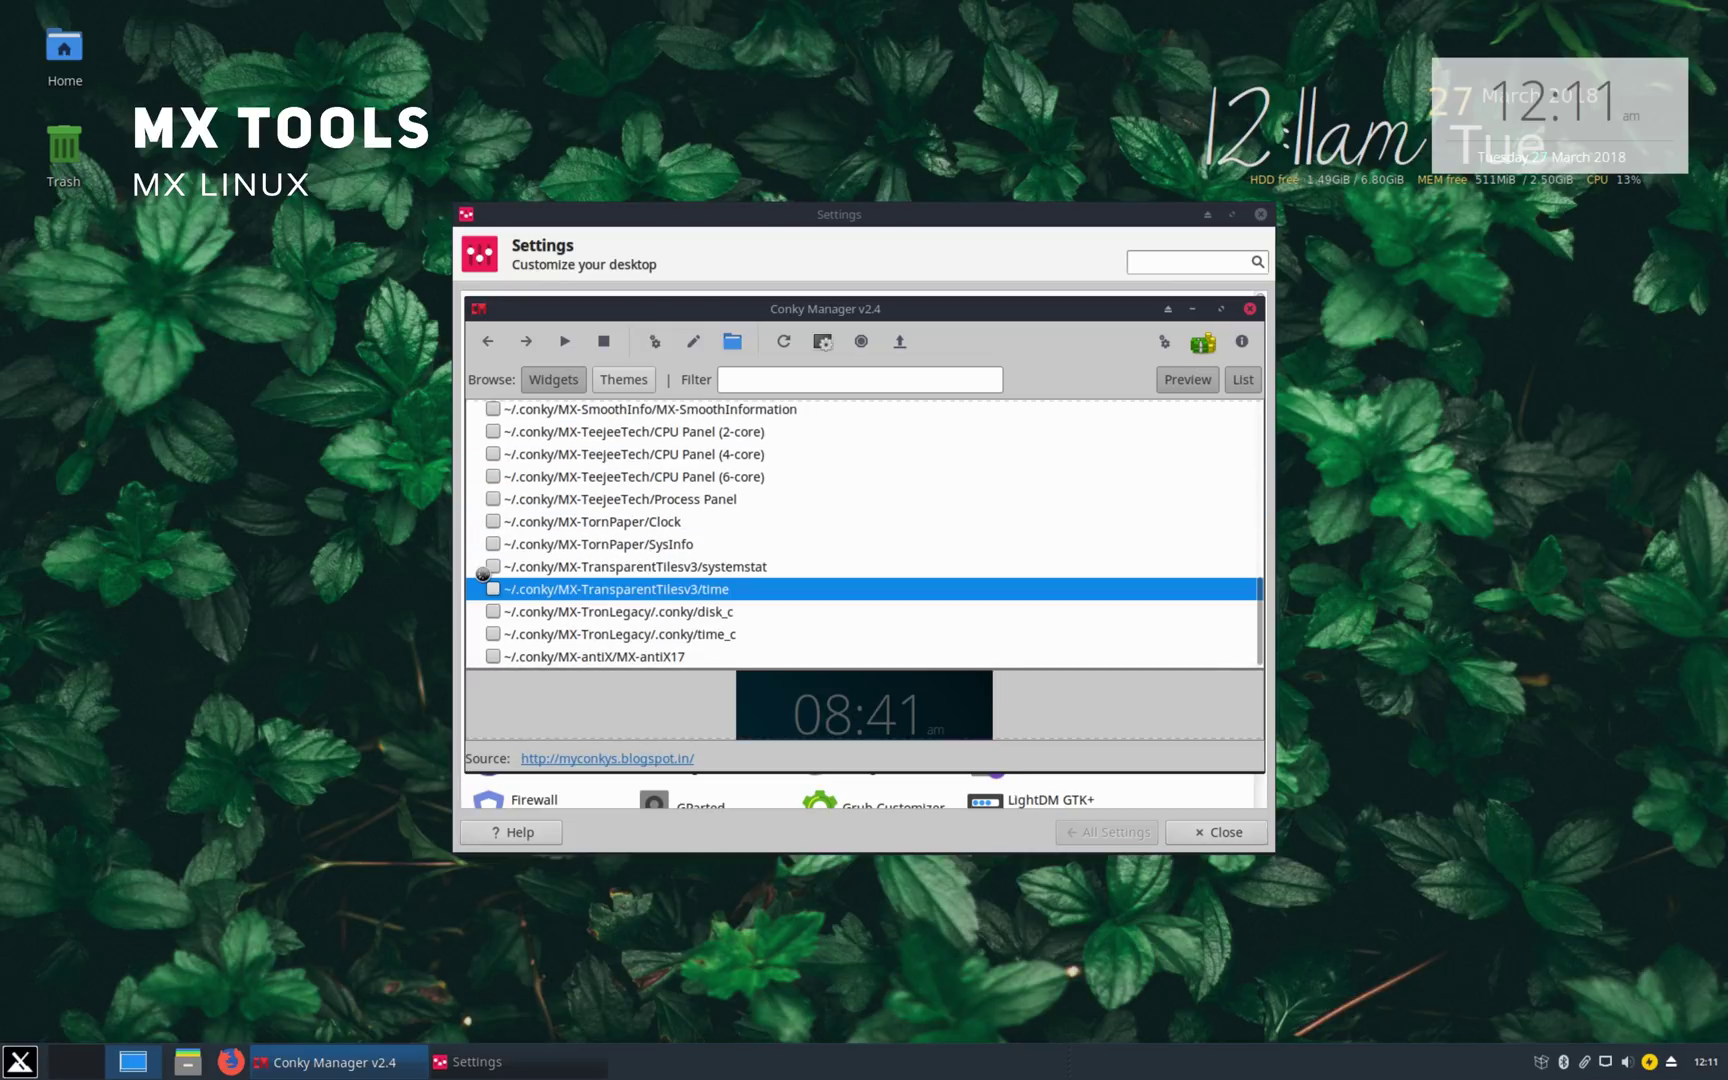
left_click(491, 588)
left_click(489, 634)
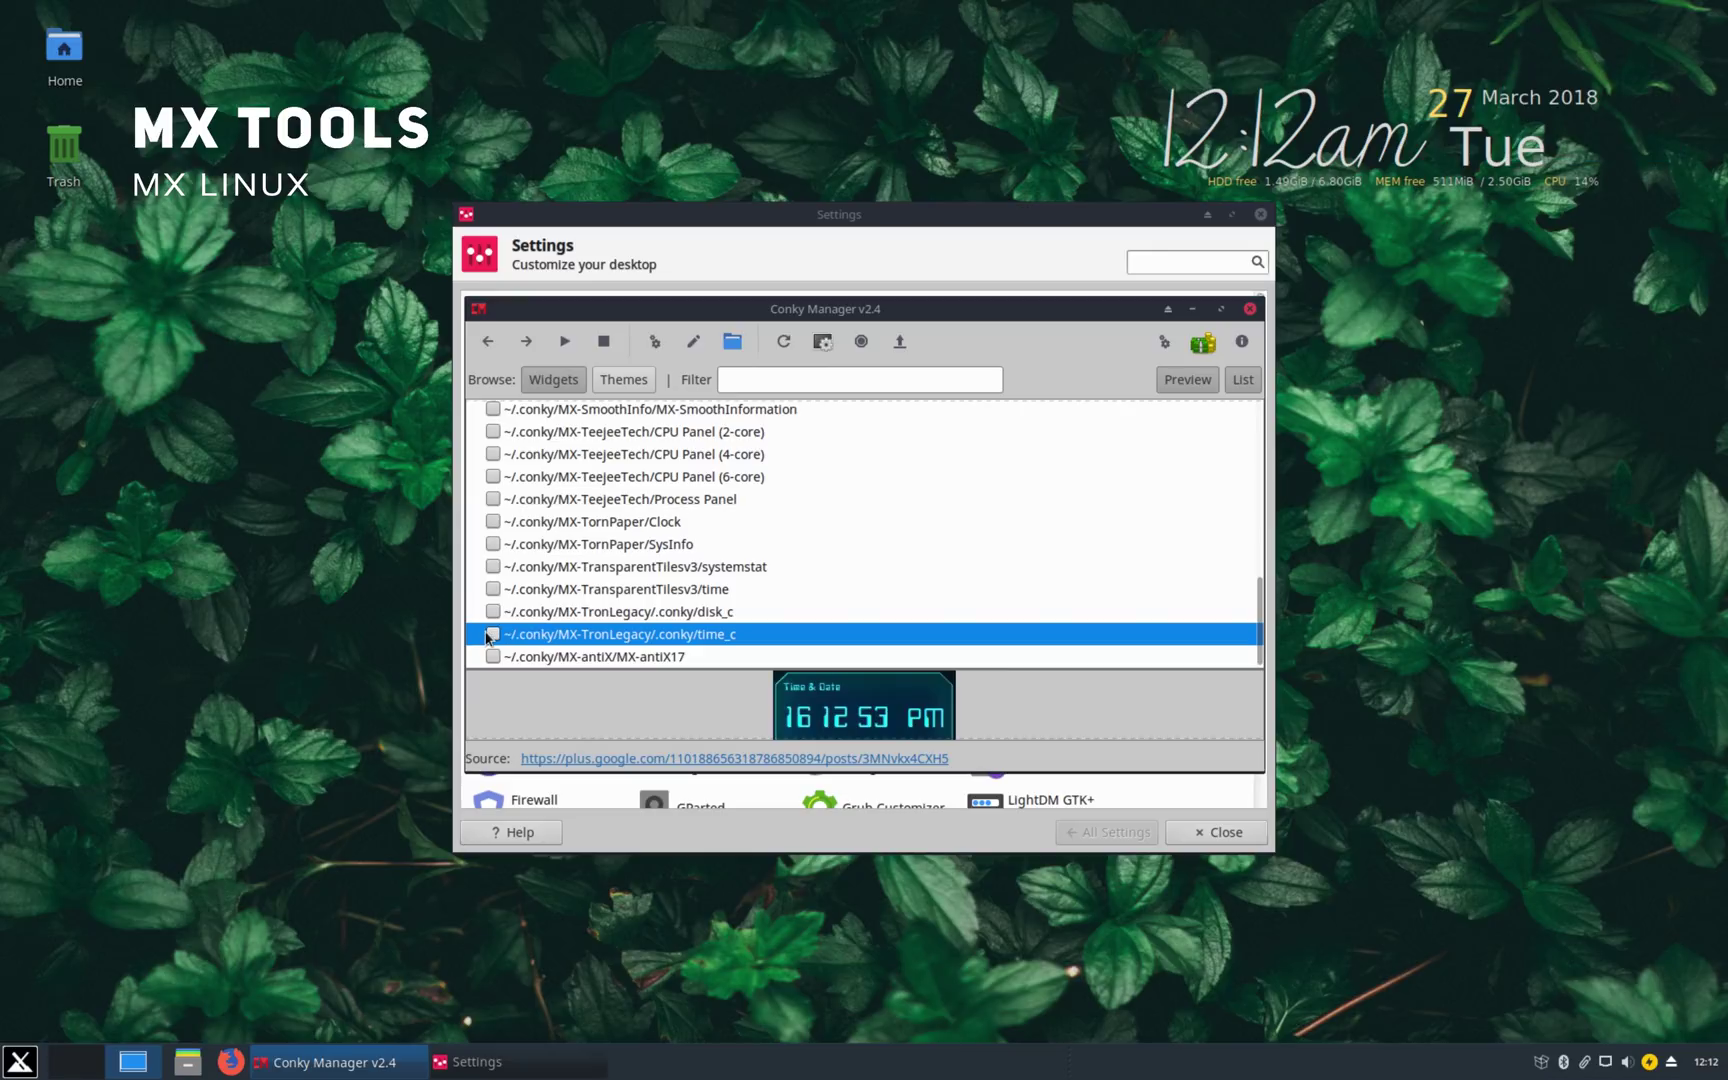
Step: Close Conky Manager, open MX Tweak, and keep the panel at the bottom
key("alt+F4")
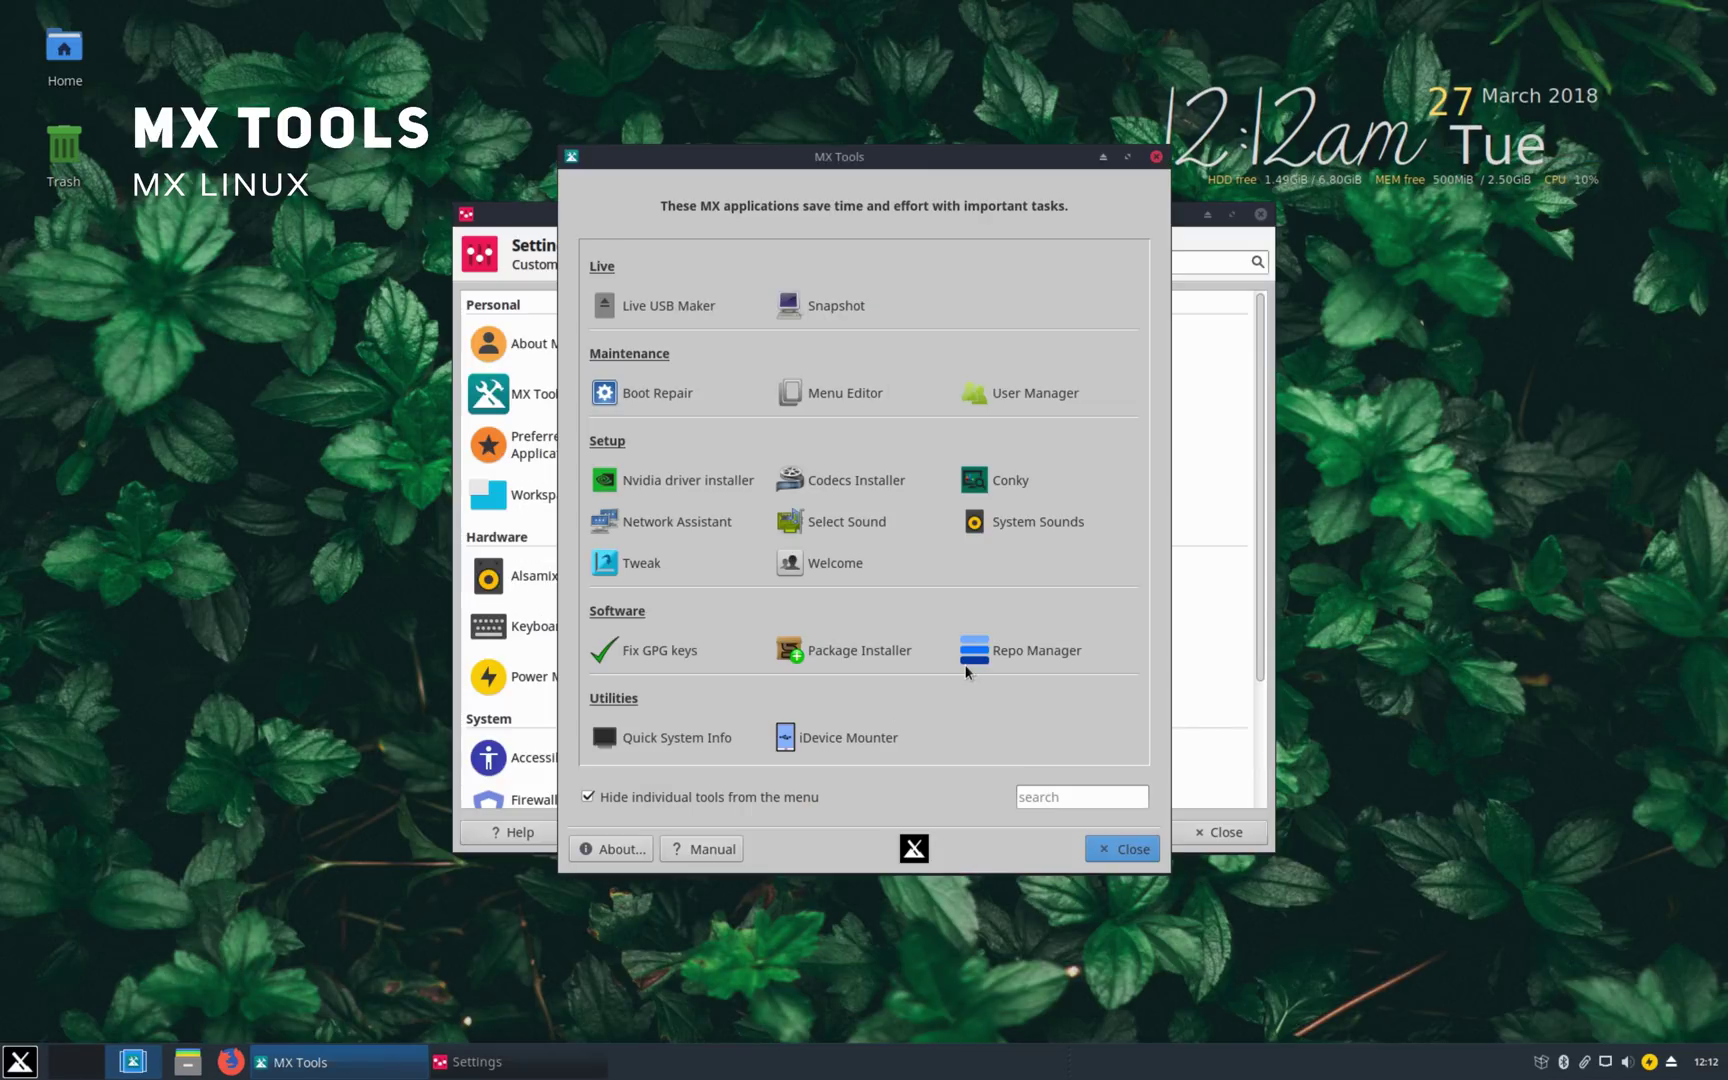
left_click(626, 561)
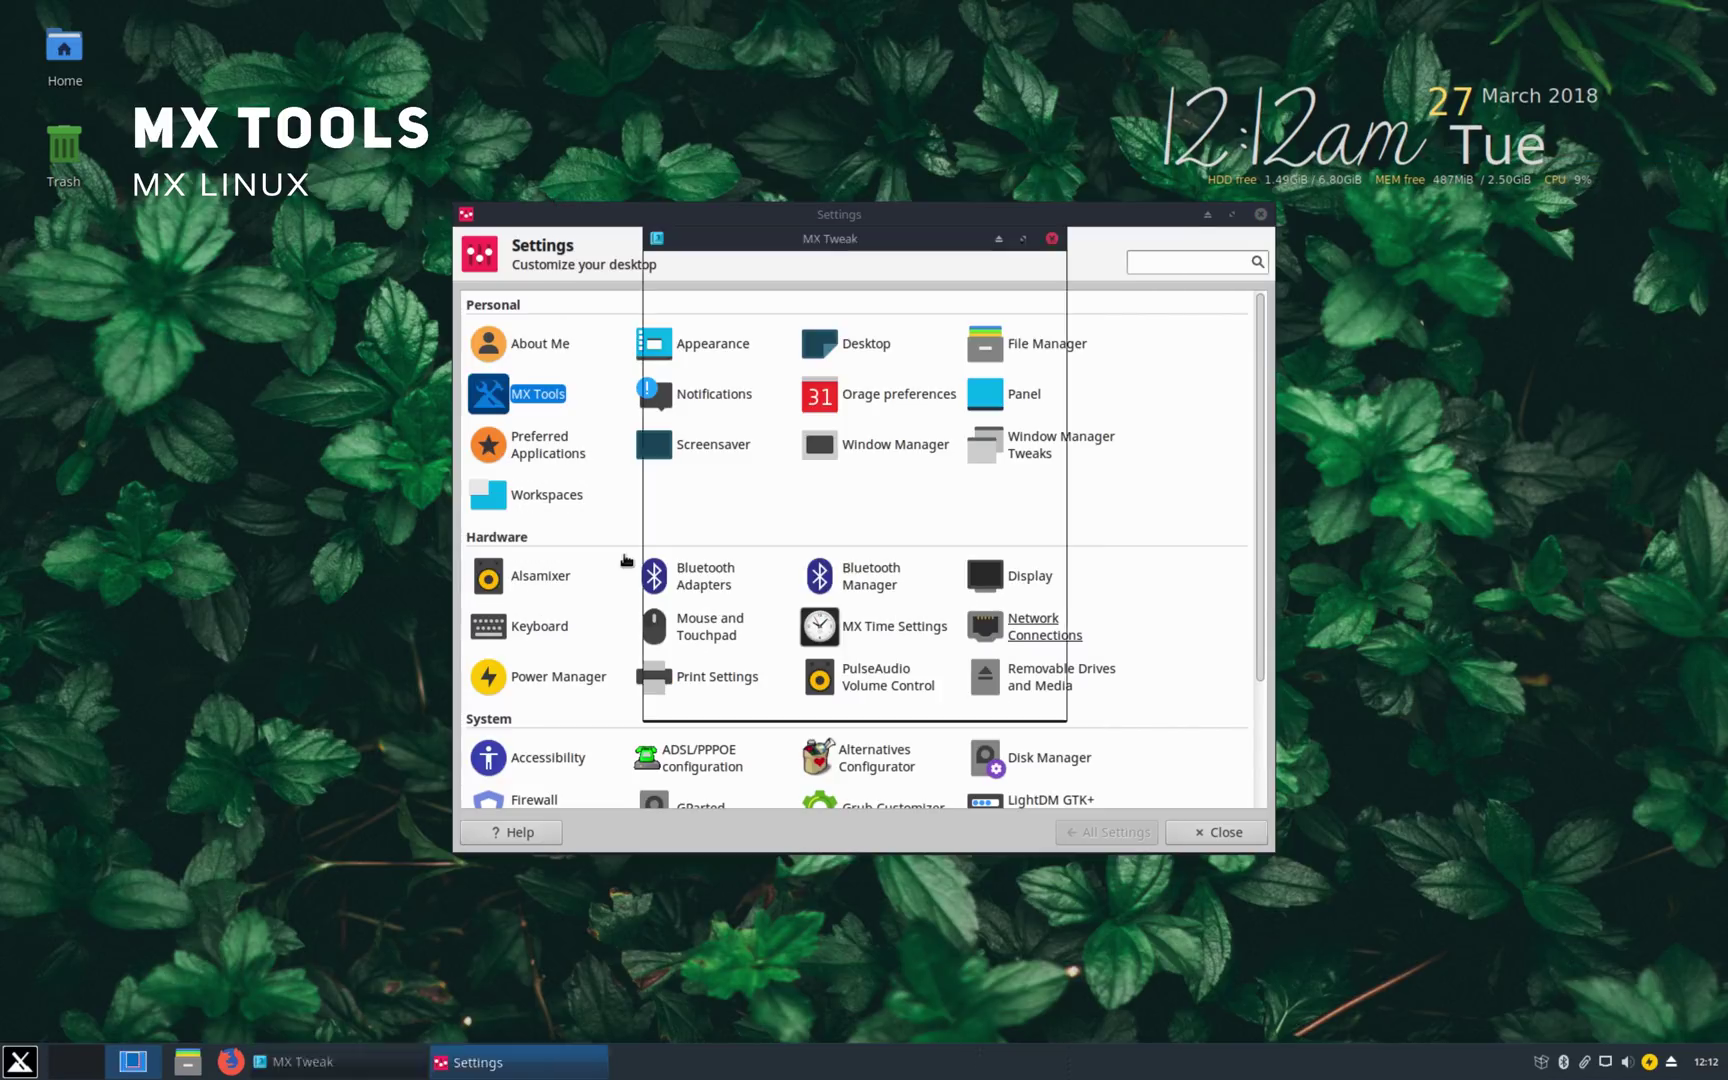
left_click(900, 327)
left_click(900, 333)
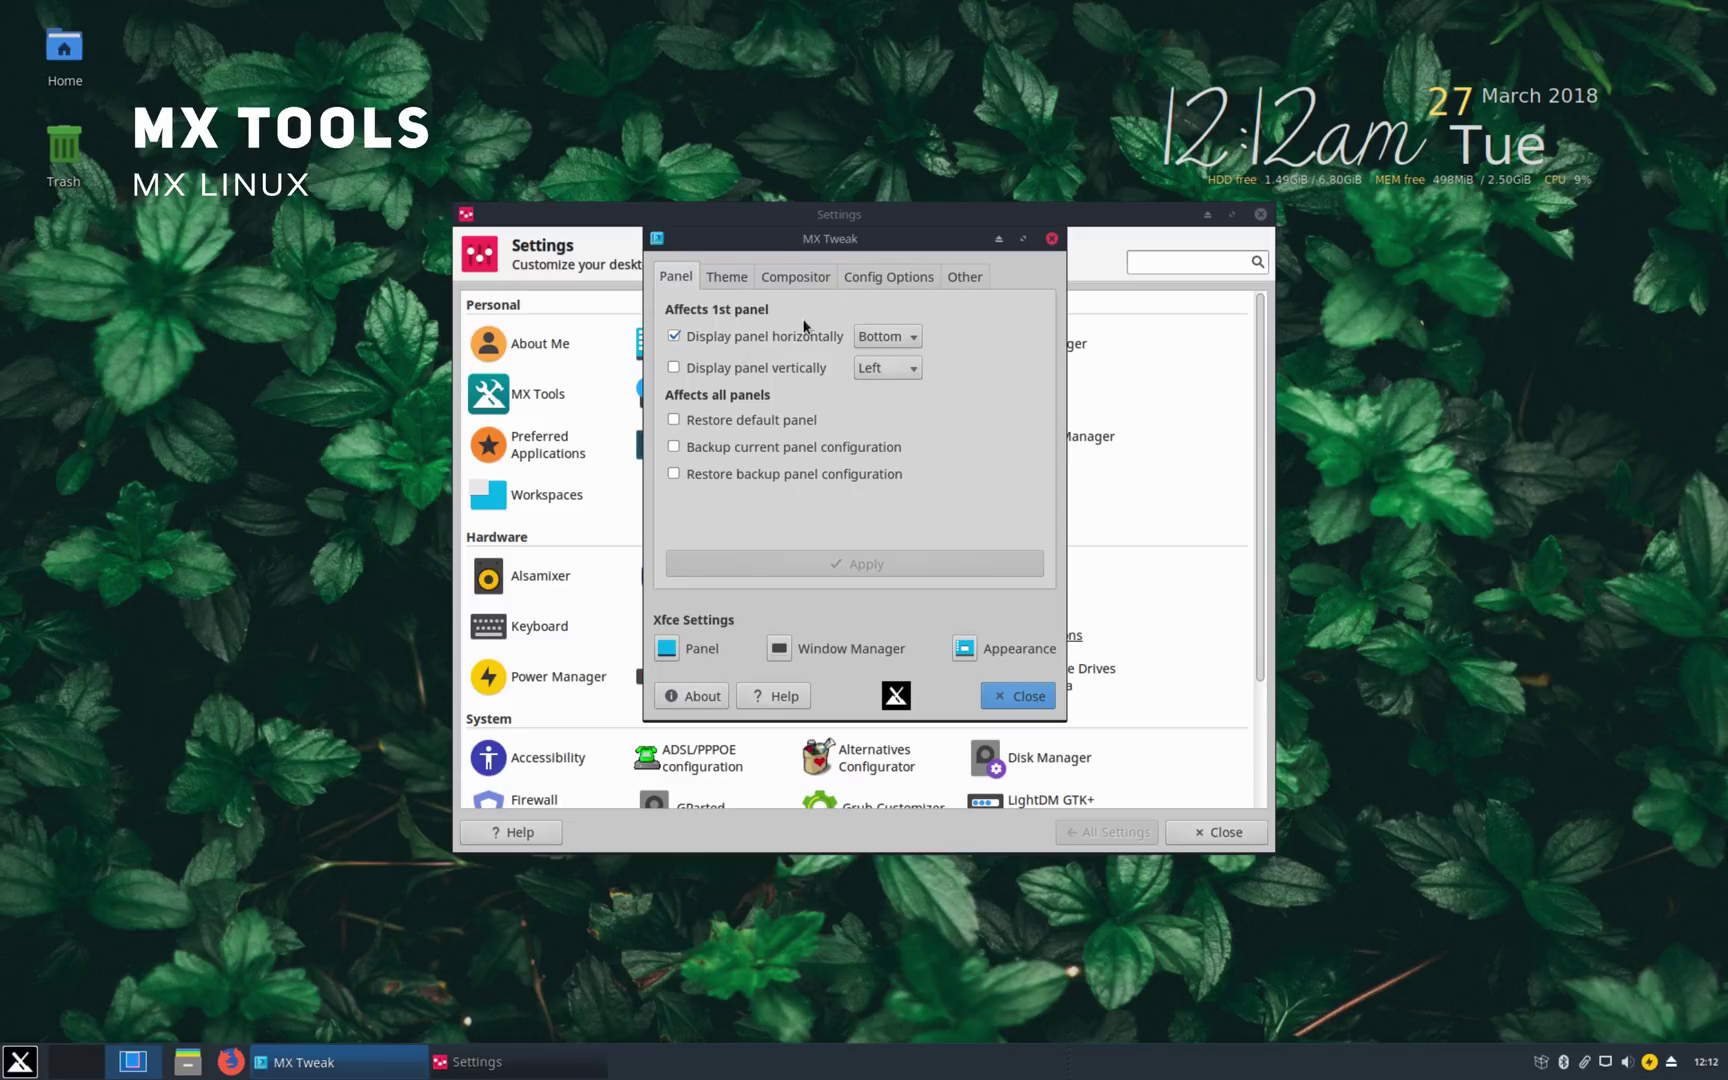
Step: Apply the MX-17 Dark theme set, then switch back to MX-17 Light
left_click(726, 280)
left_click(752, 336)
left_click(754, 358)
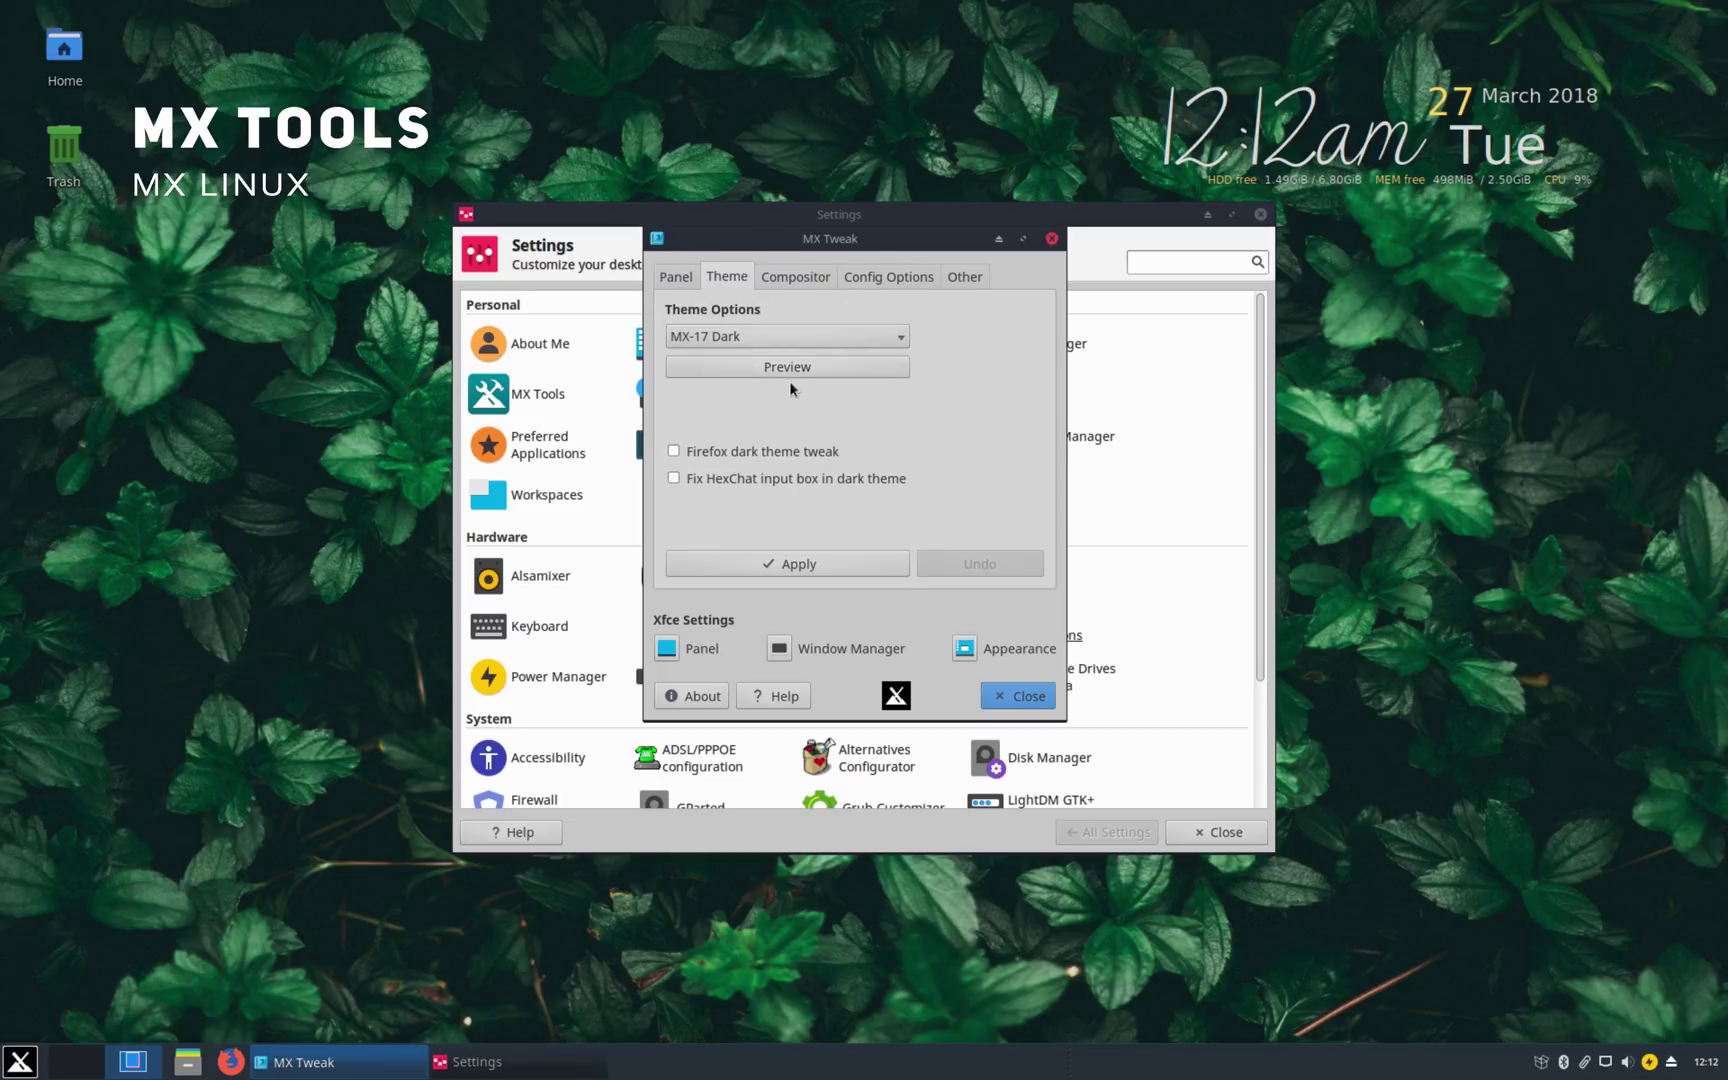
left_click(790, 563)
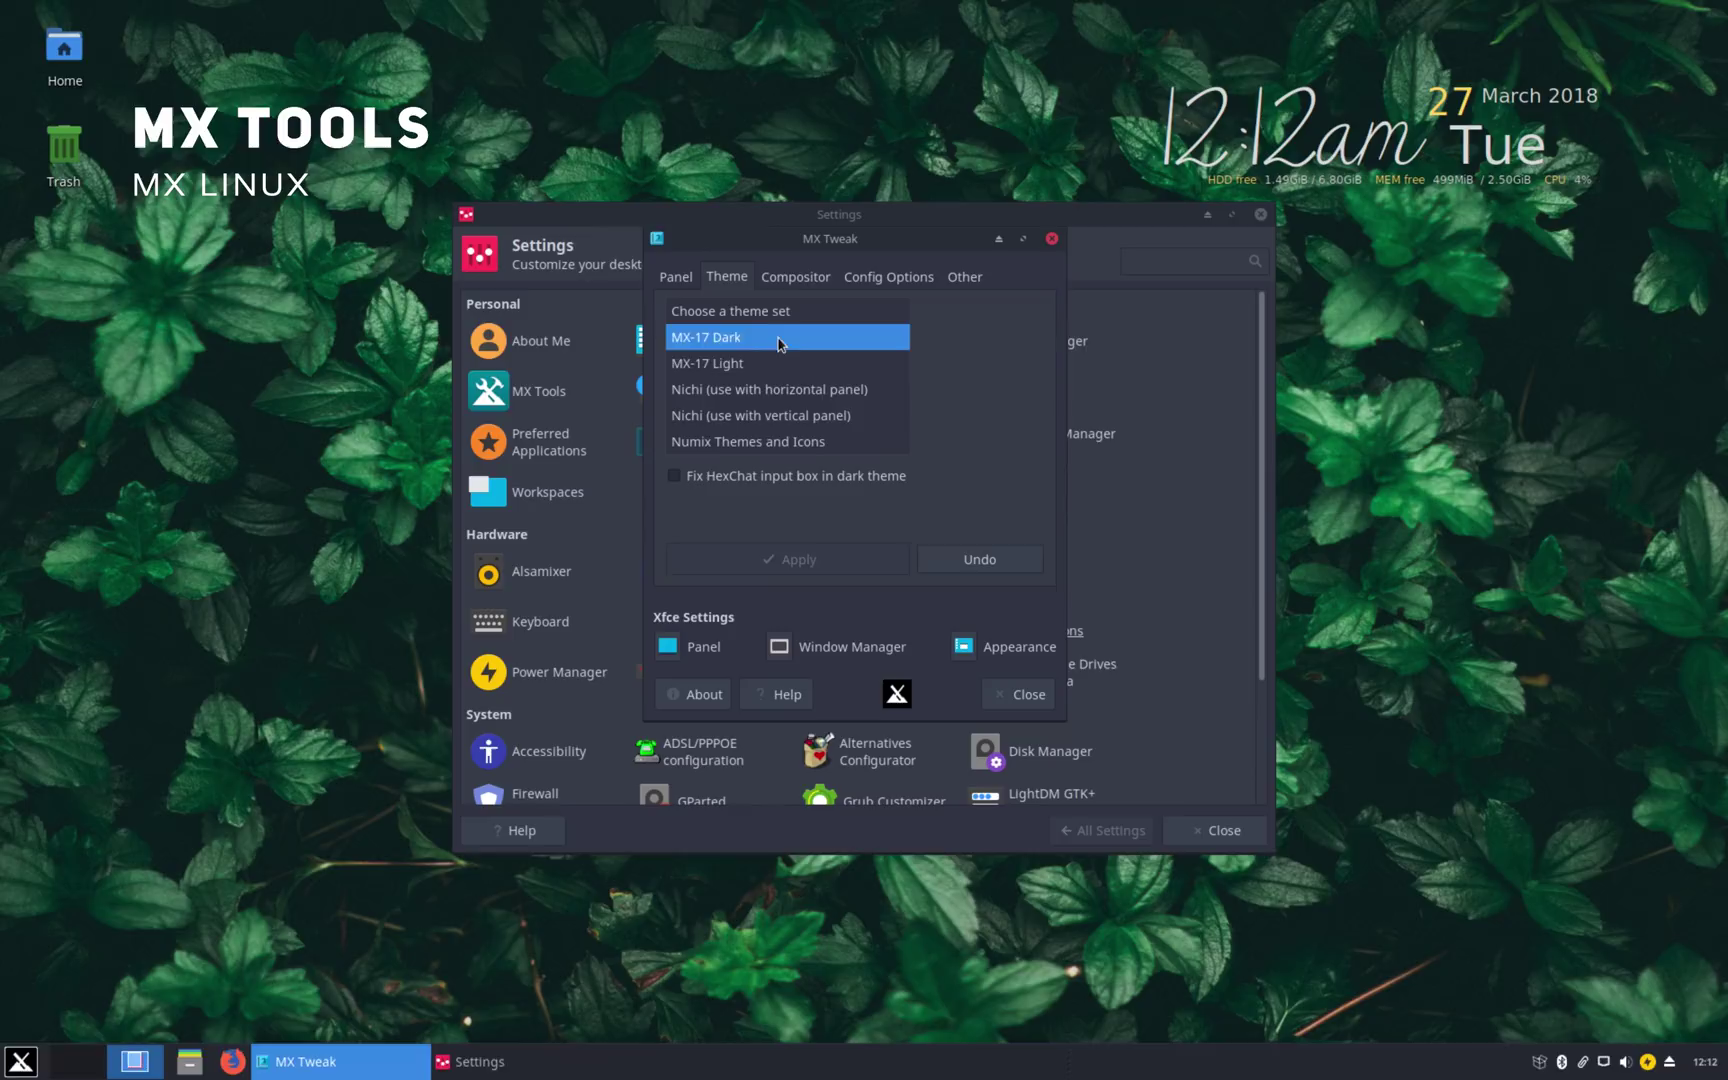
left_click(778, 363)
left_click(798, 559)
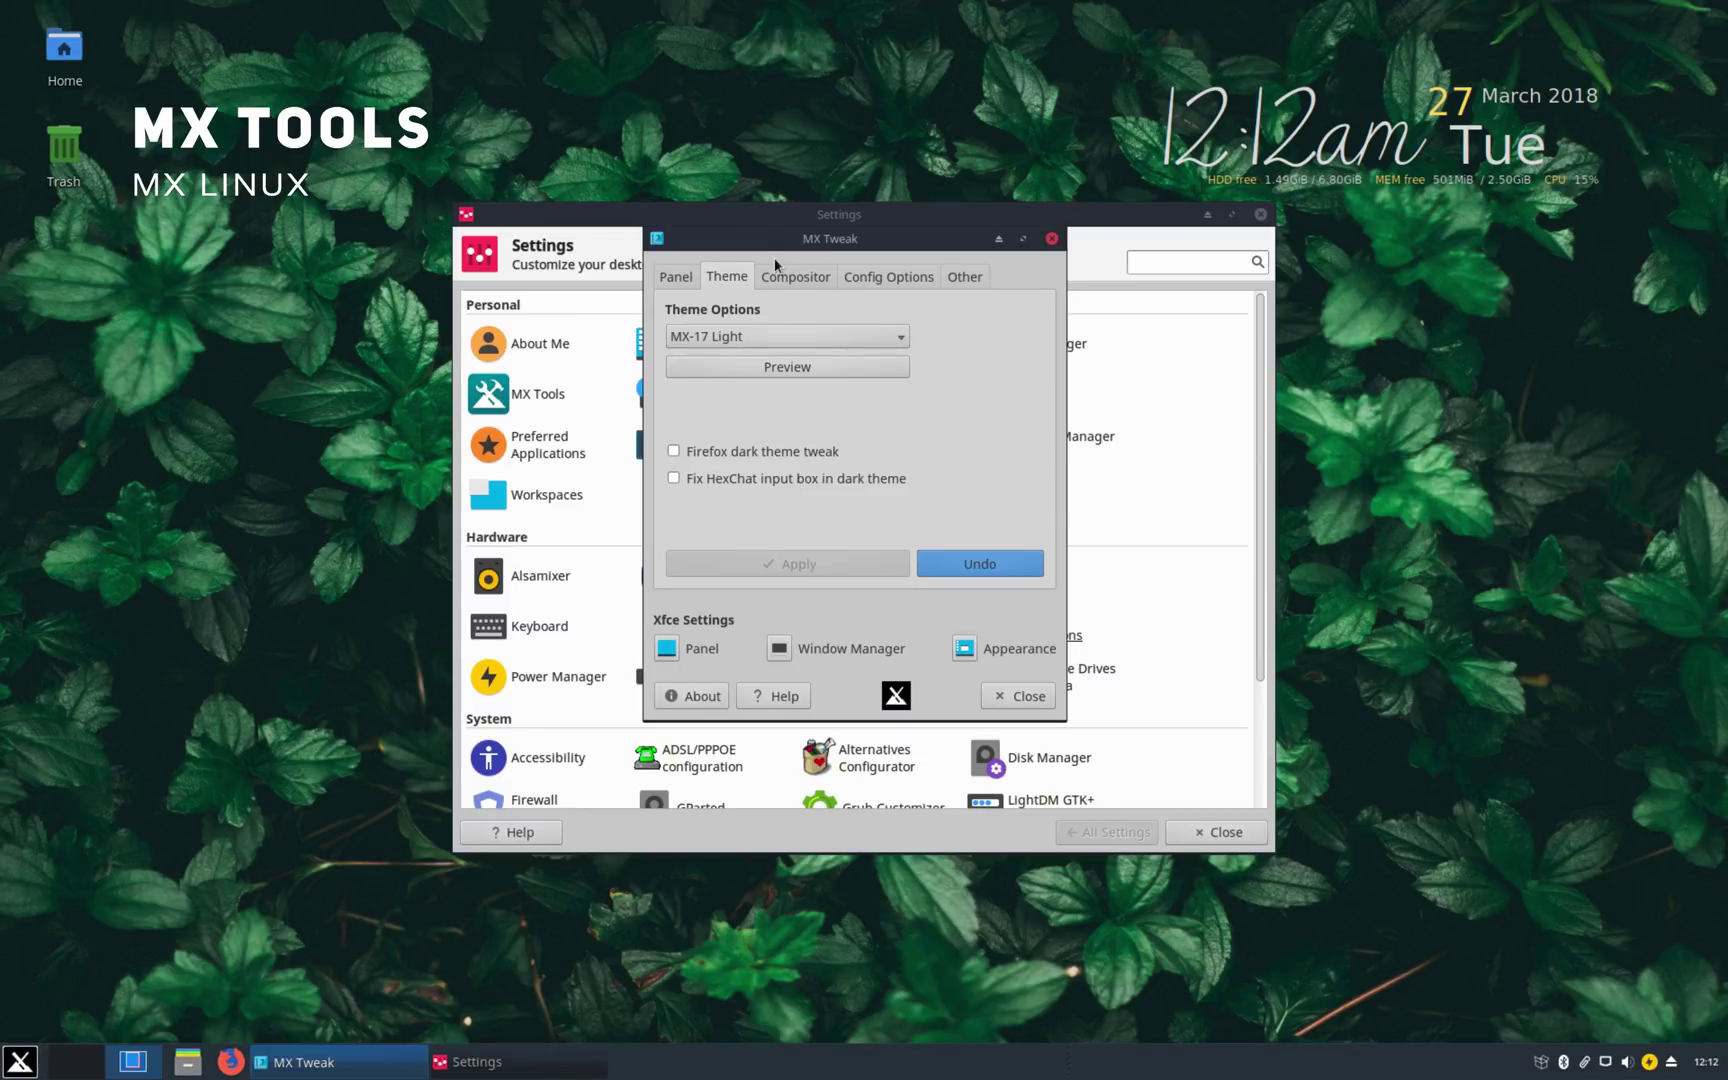
Step: In Xfwm compositor settings, lower window decoration opacity and inactive window opacity to about half
left_click(790, 275)
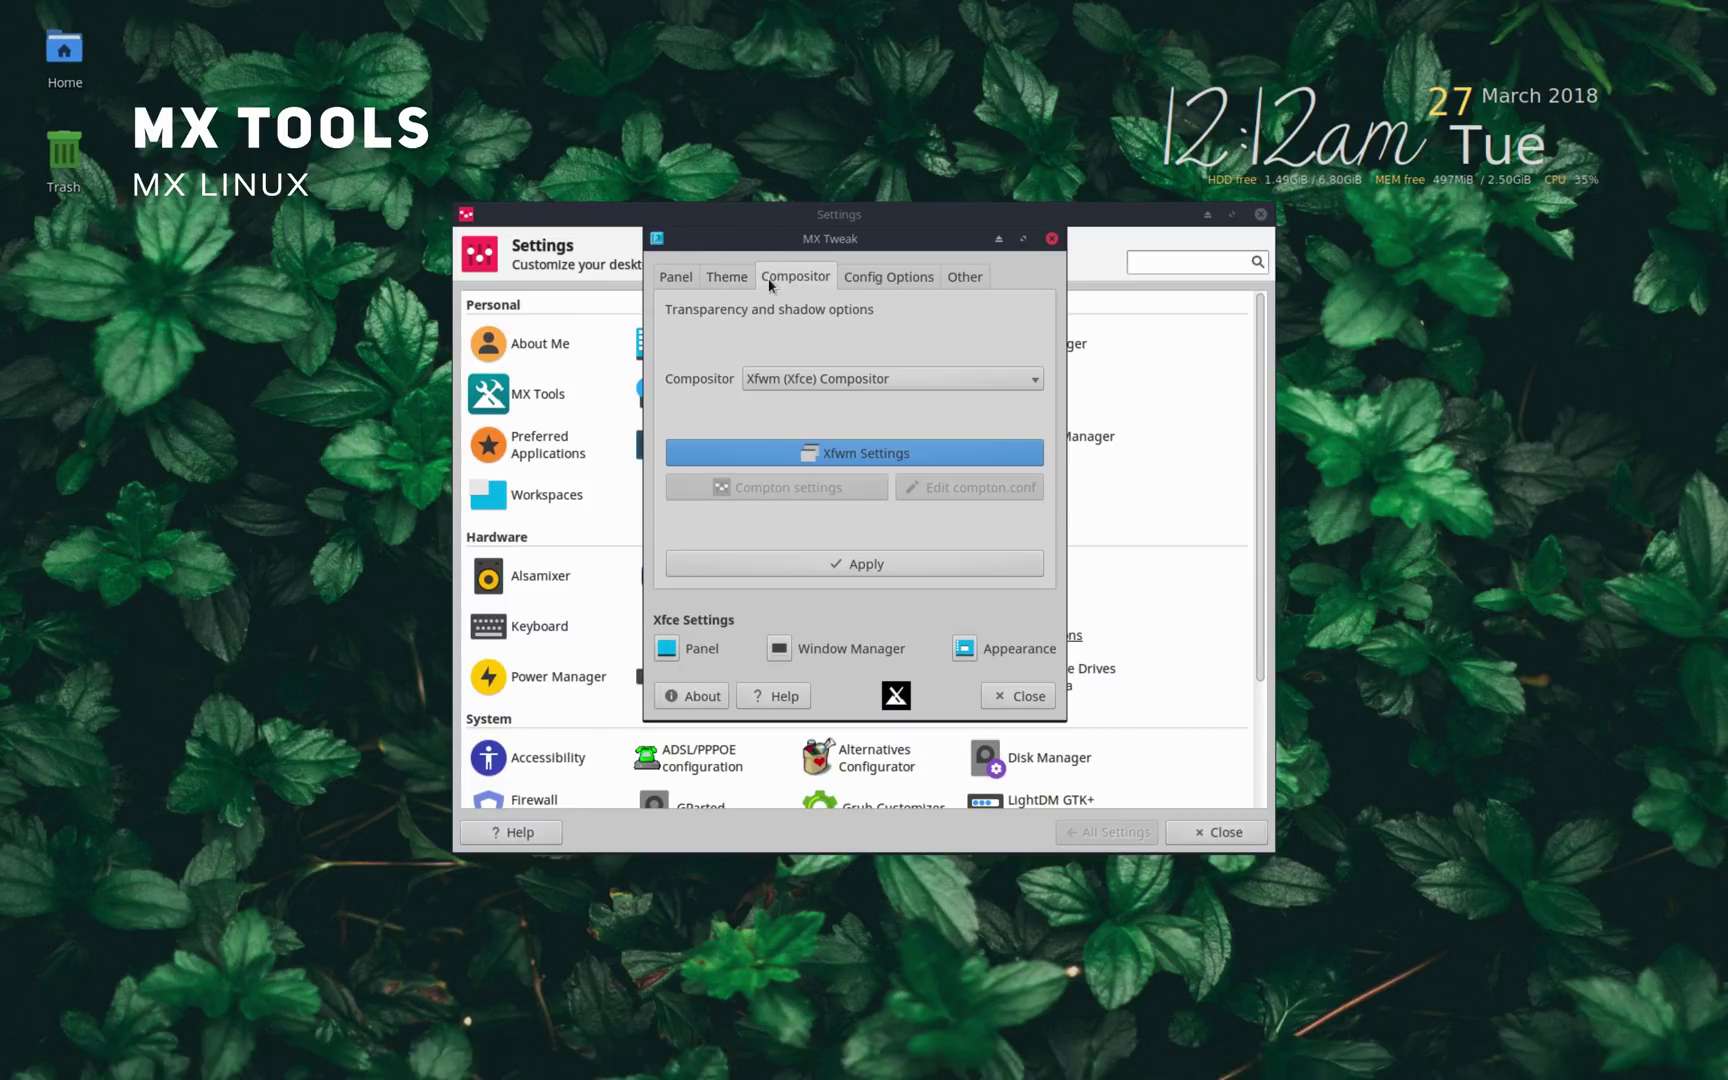
left_click(823, 382)
left_click(823, 378)
left_click(850, 452)
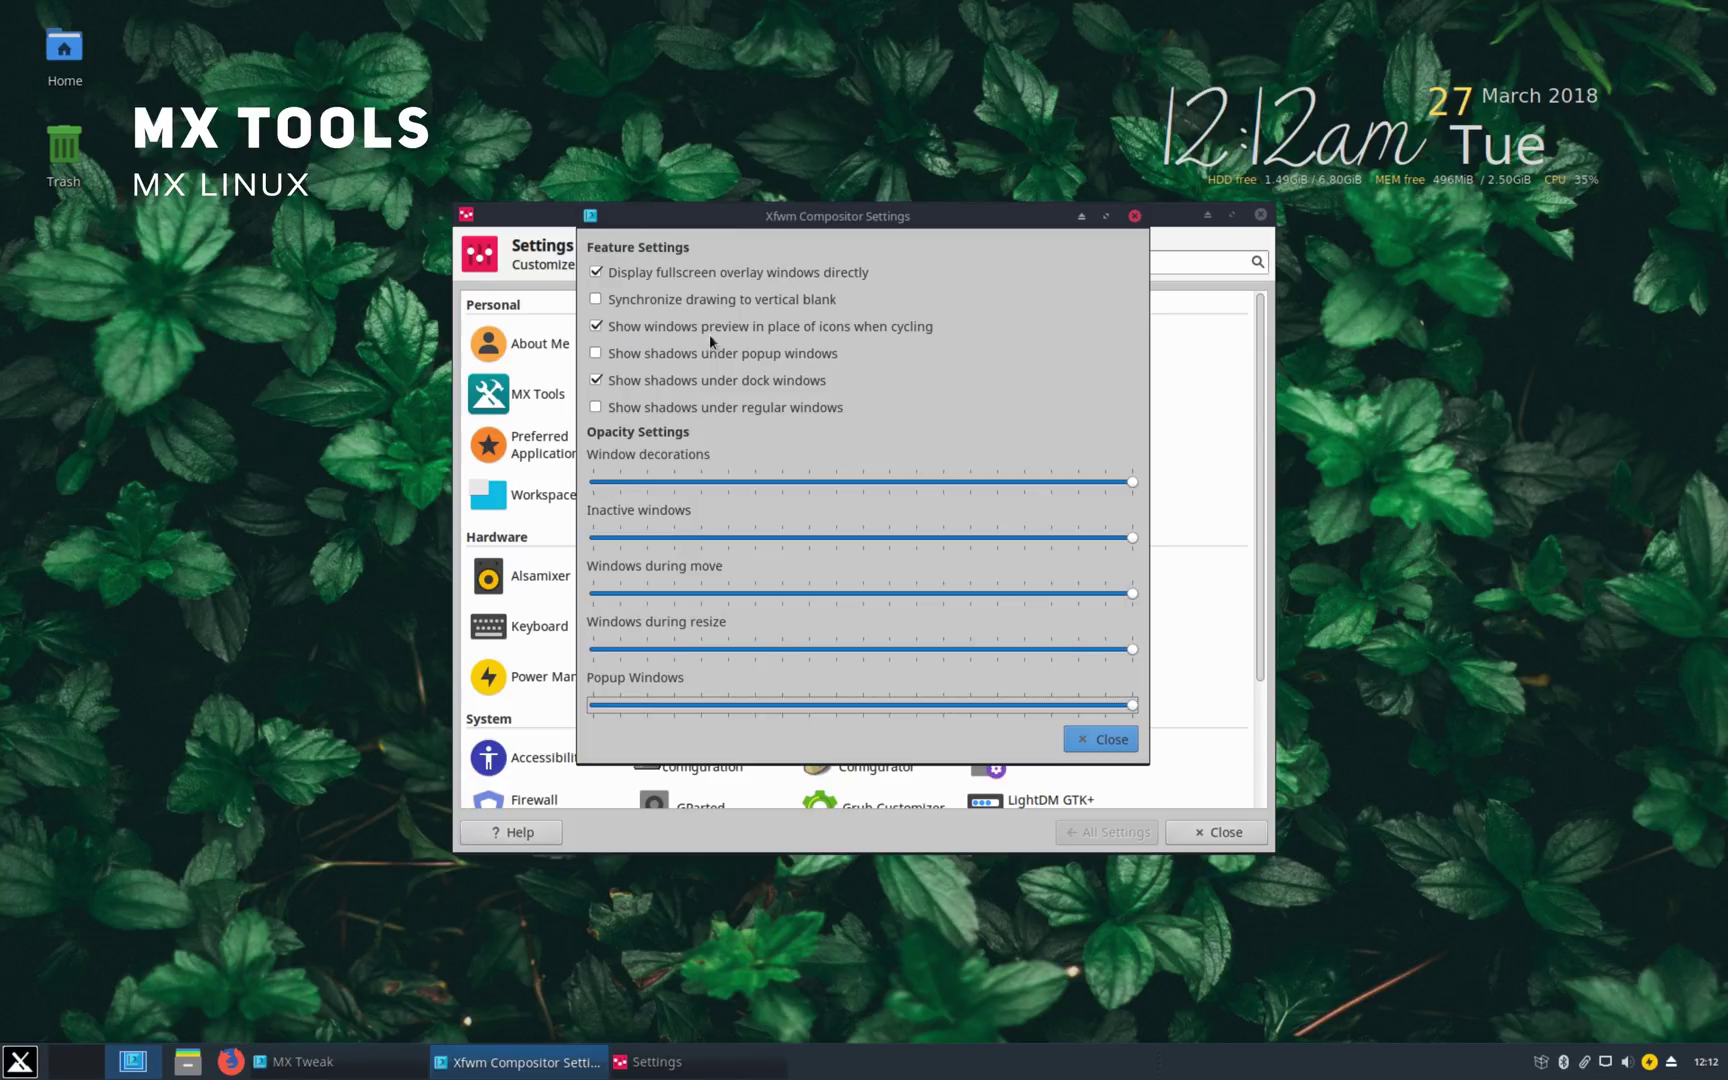
left_click_drag(795, 481, 1130, 481)
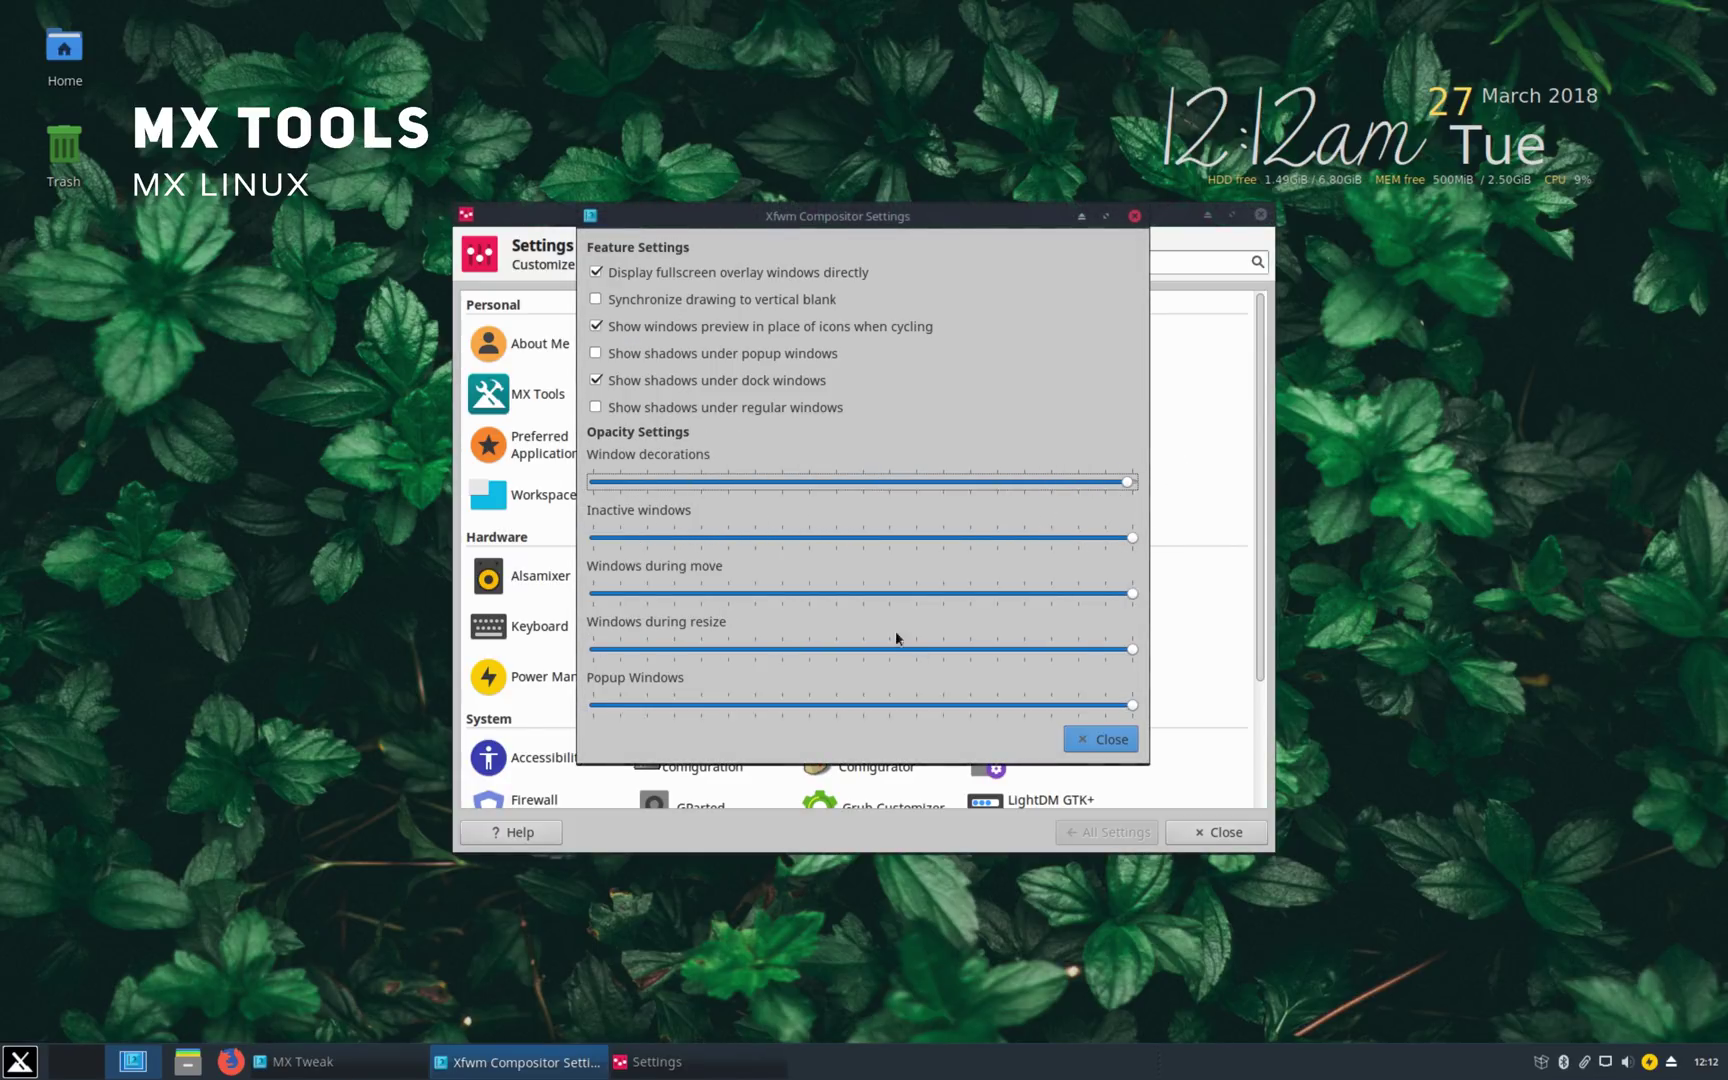
left_click_drag(650, 537, 1030, 523)
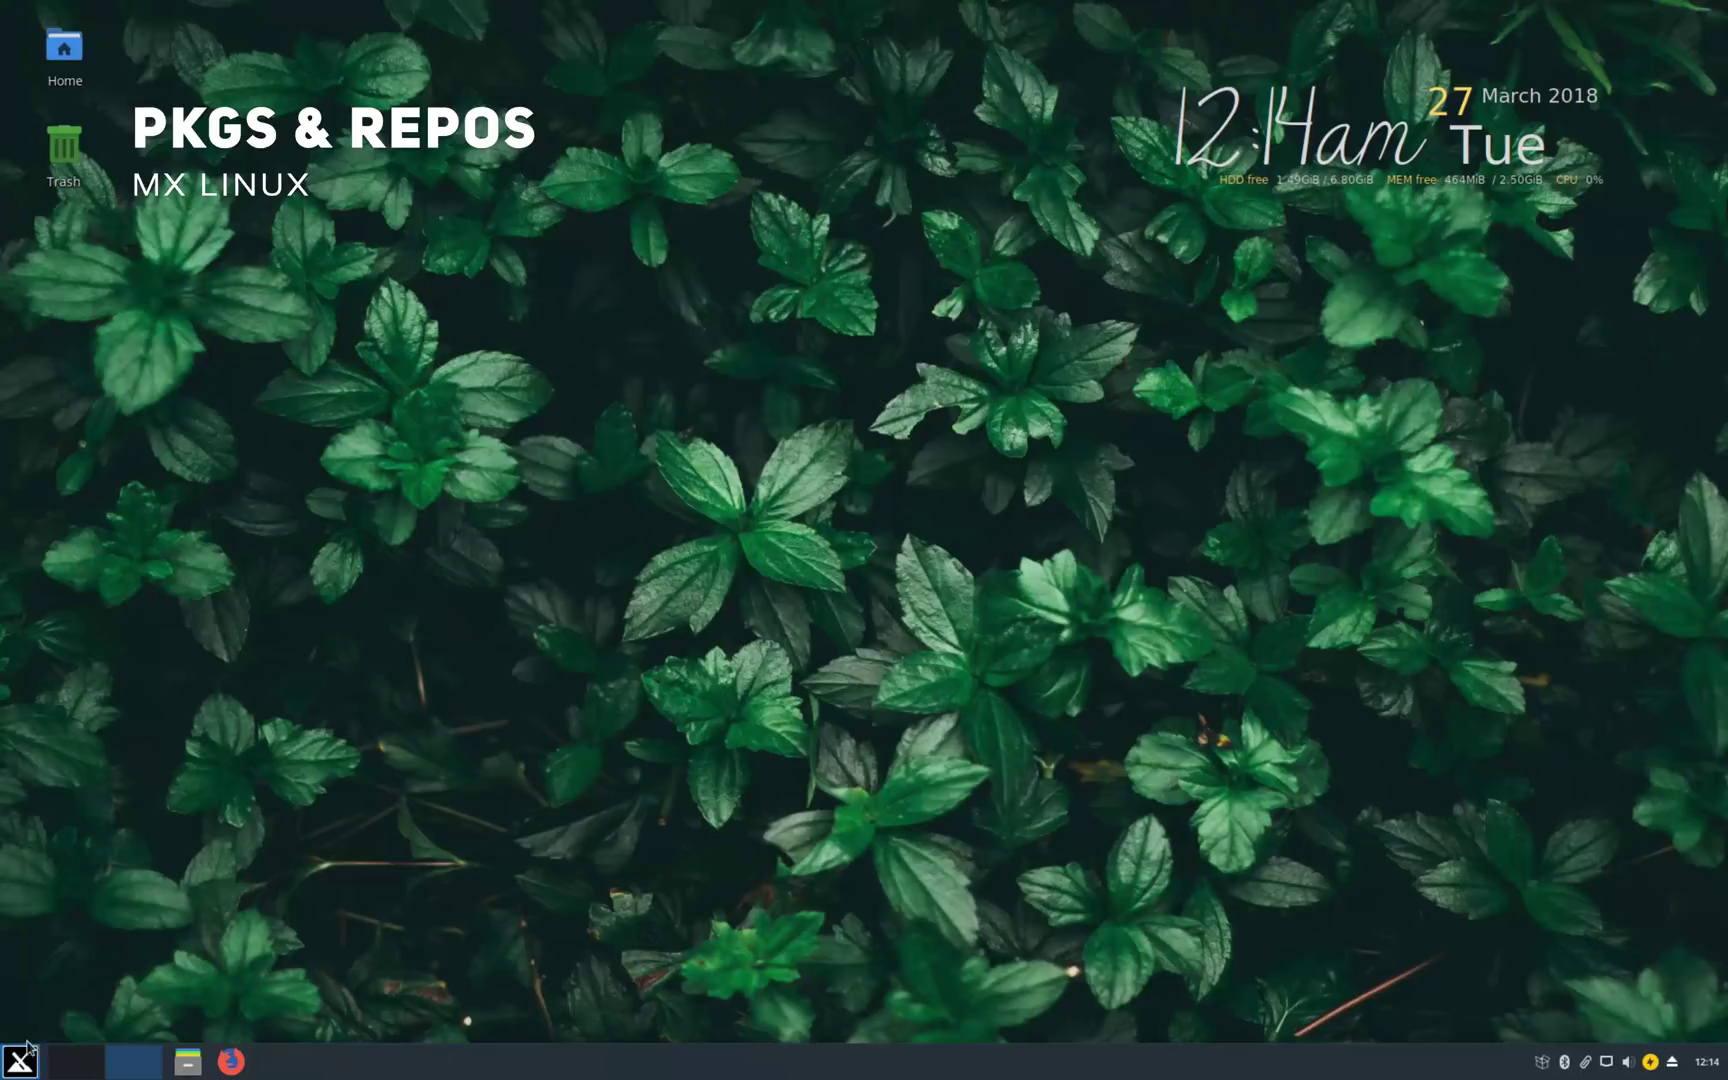
left_click(20, 1061)
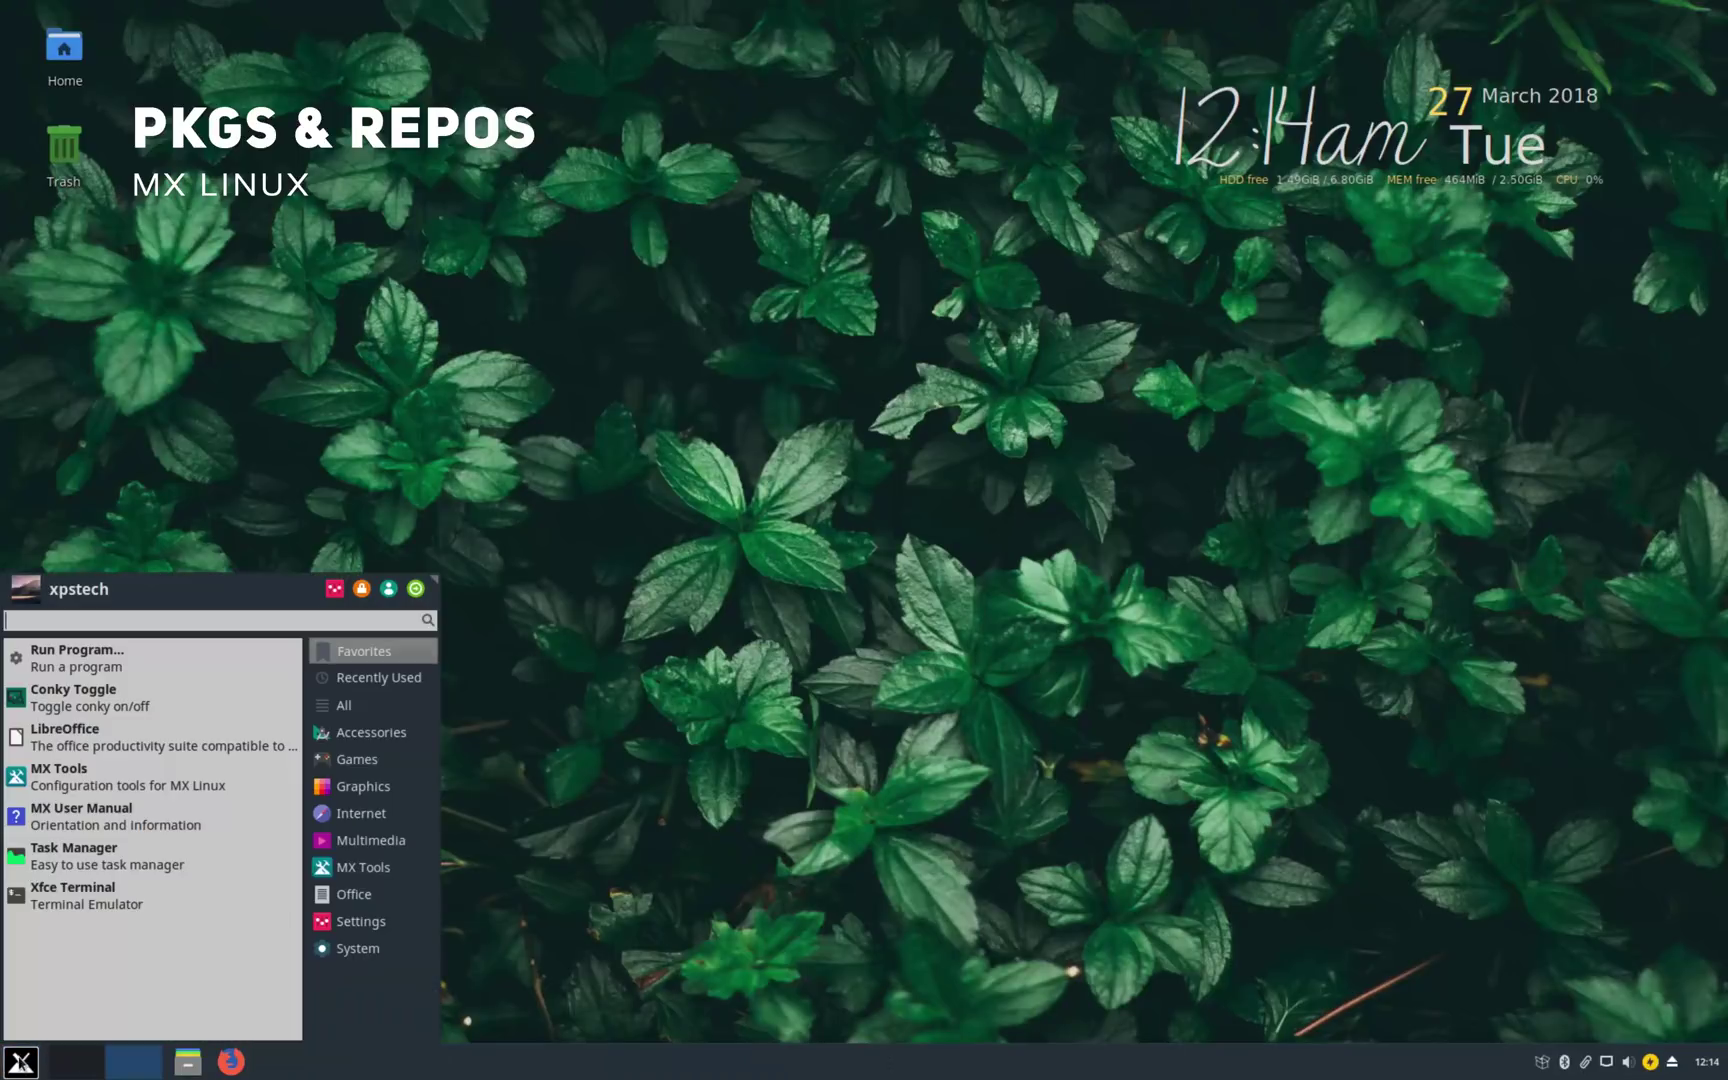
mouse_move(365, 813)
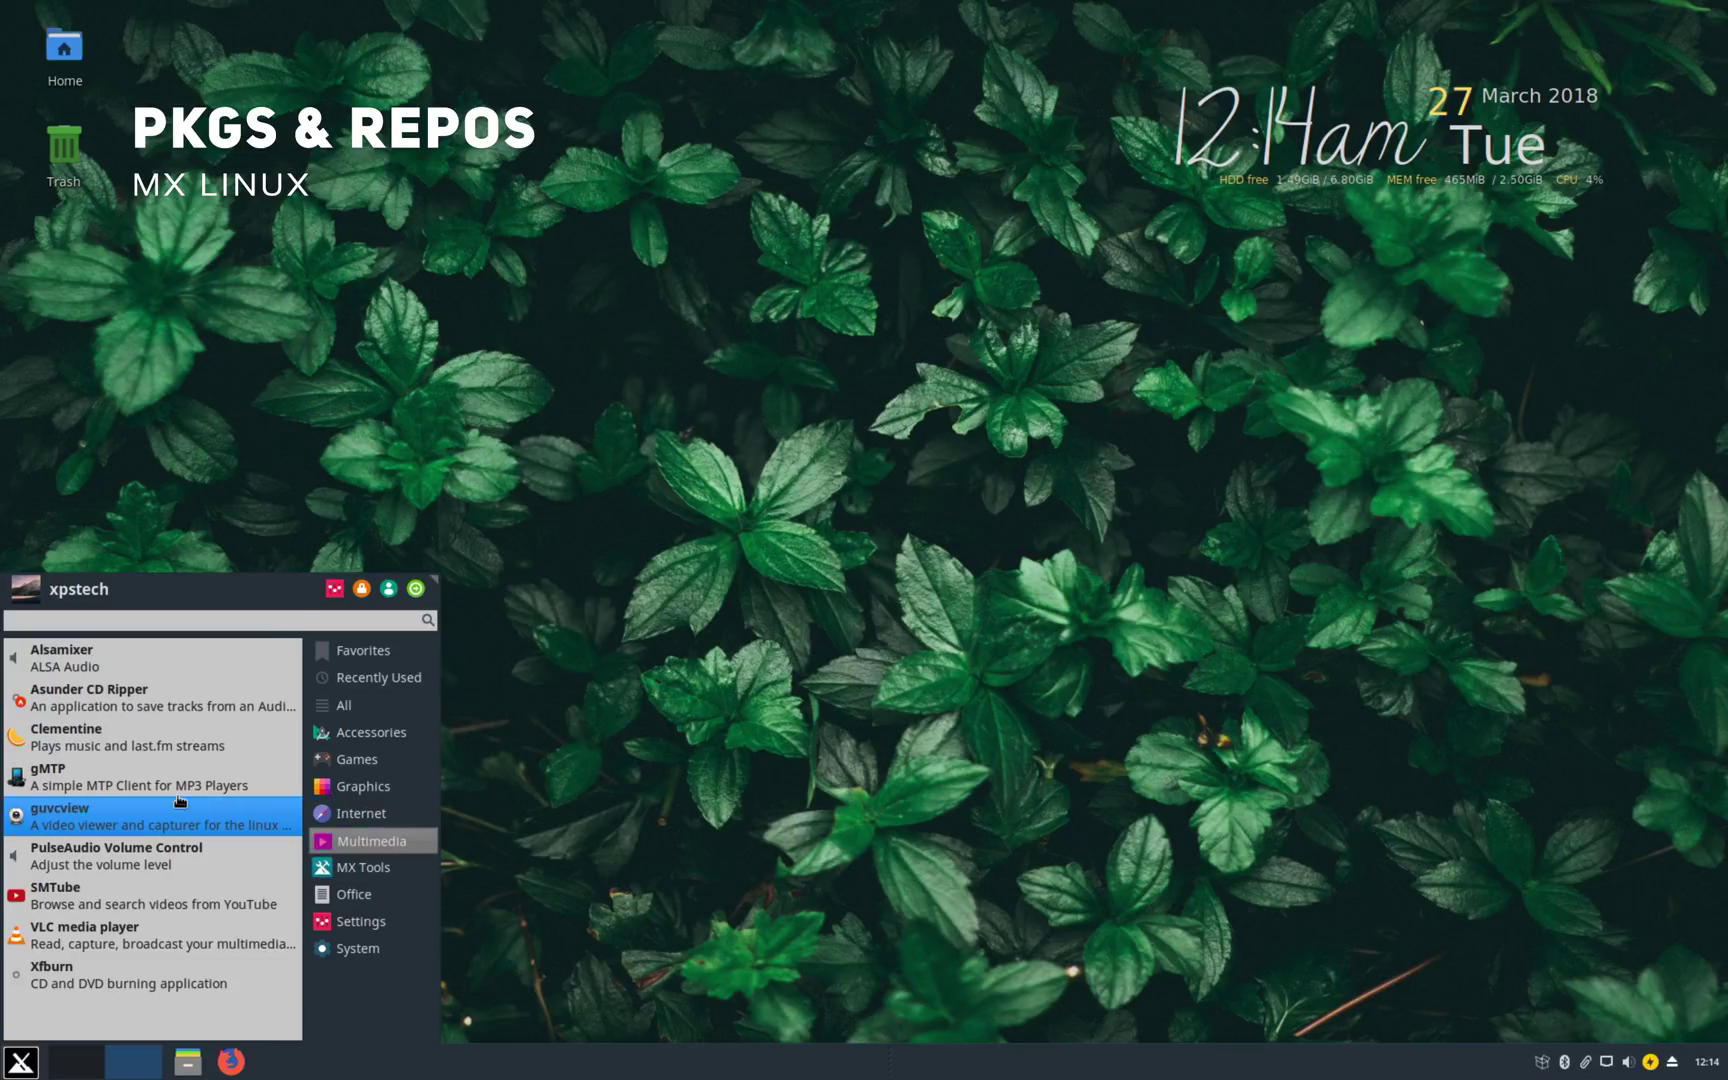
left_click(100, 945)
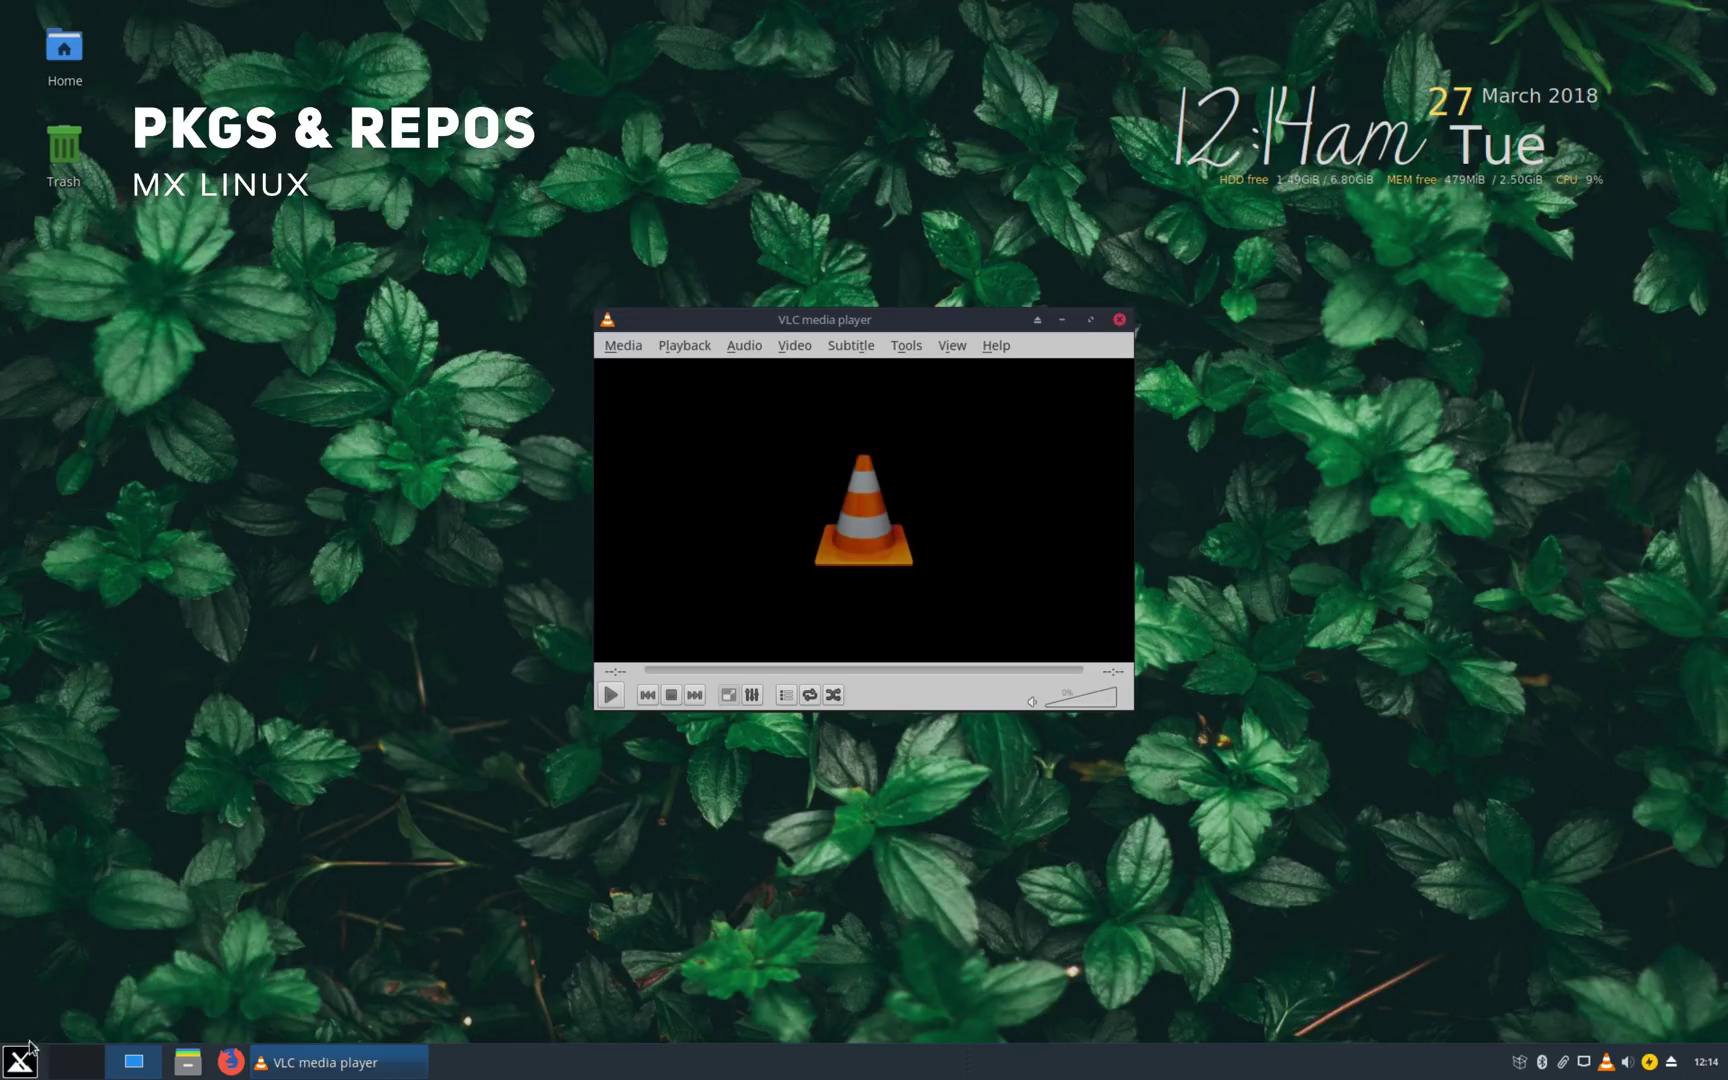
left_click(28, 1052)
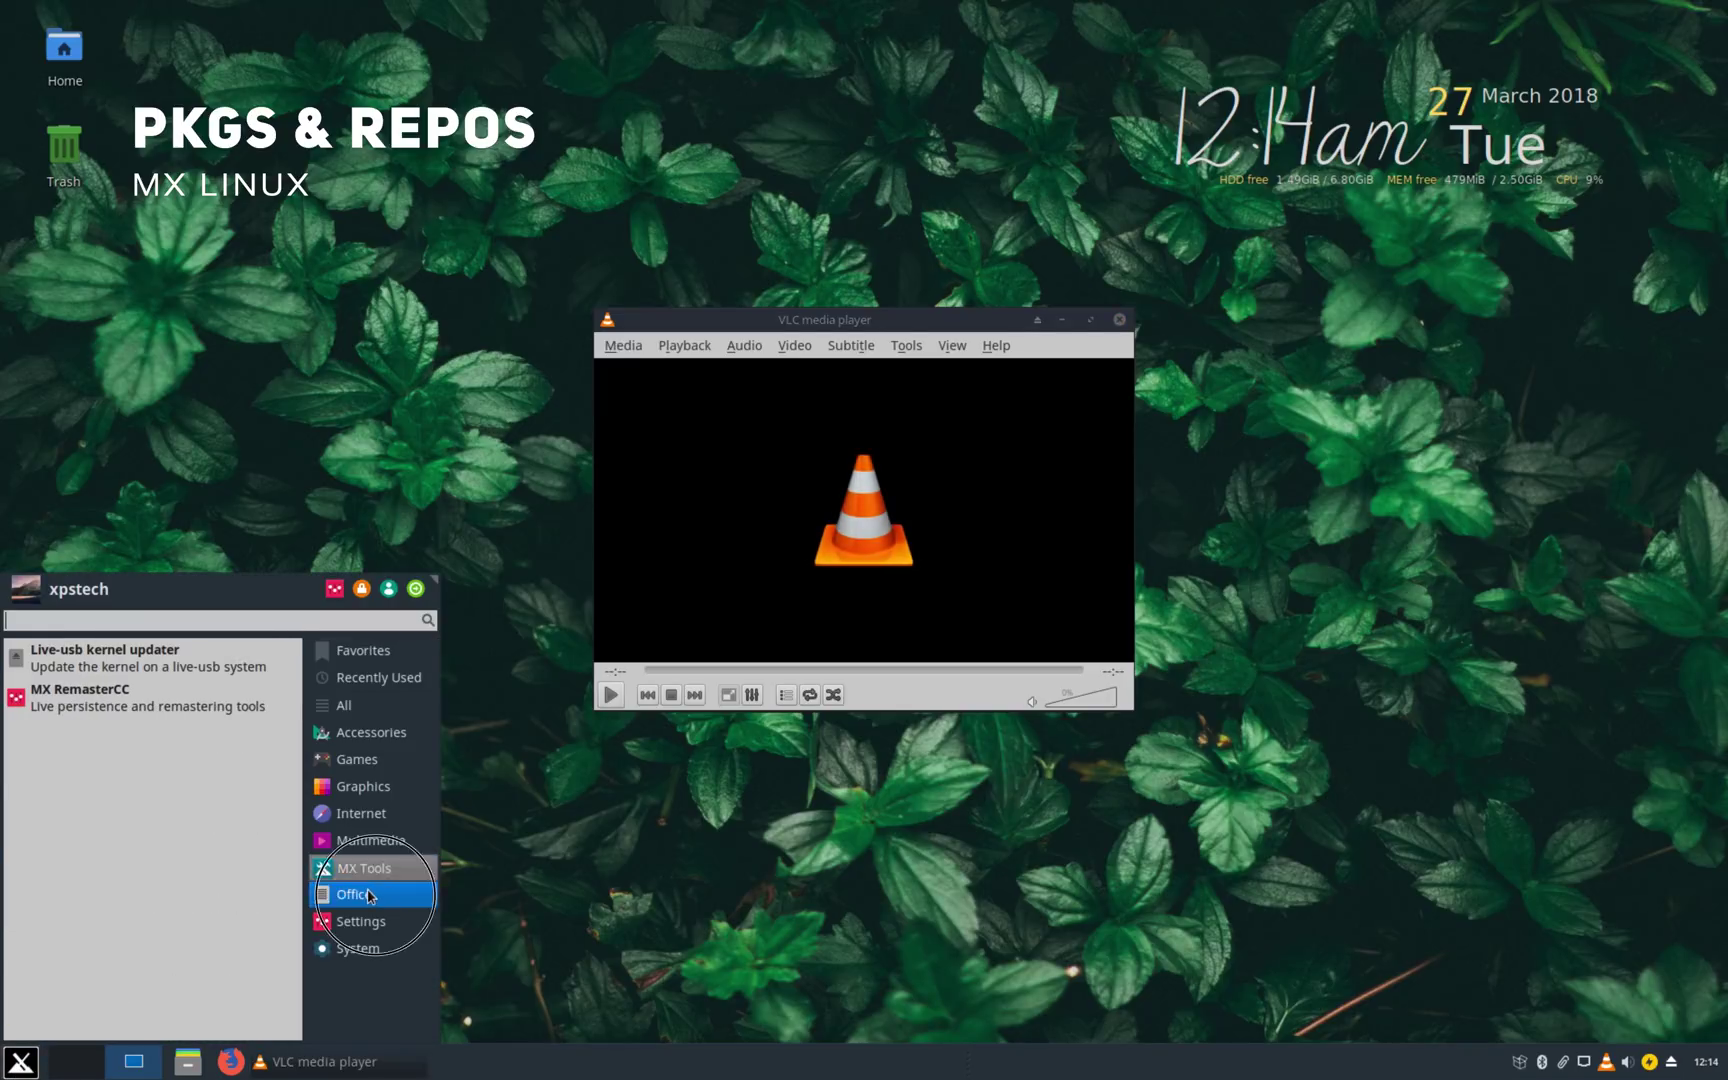
mouse_move(369, 895)
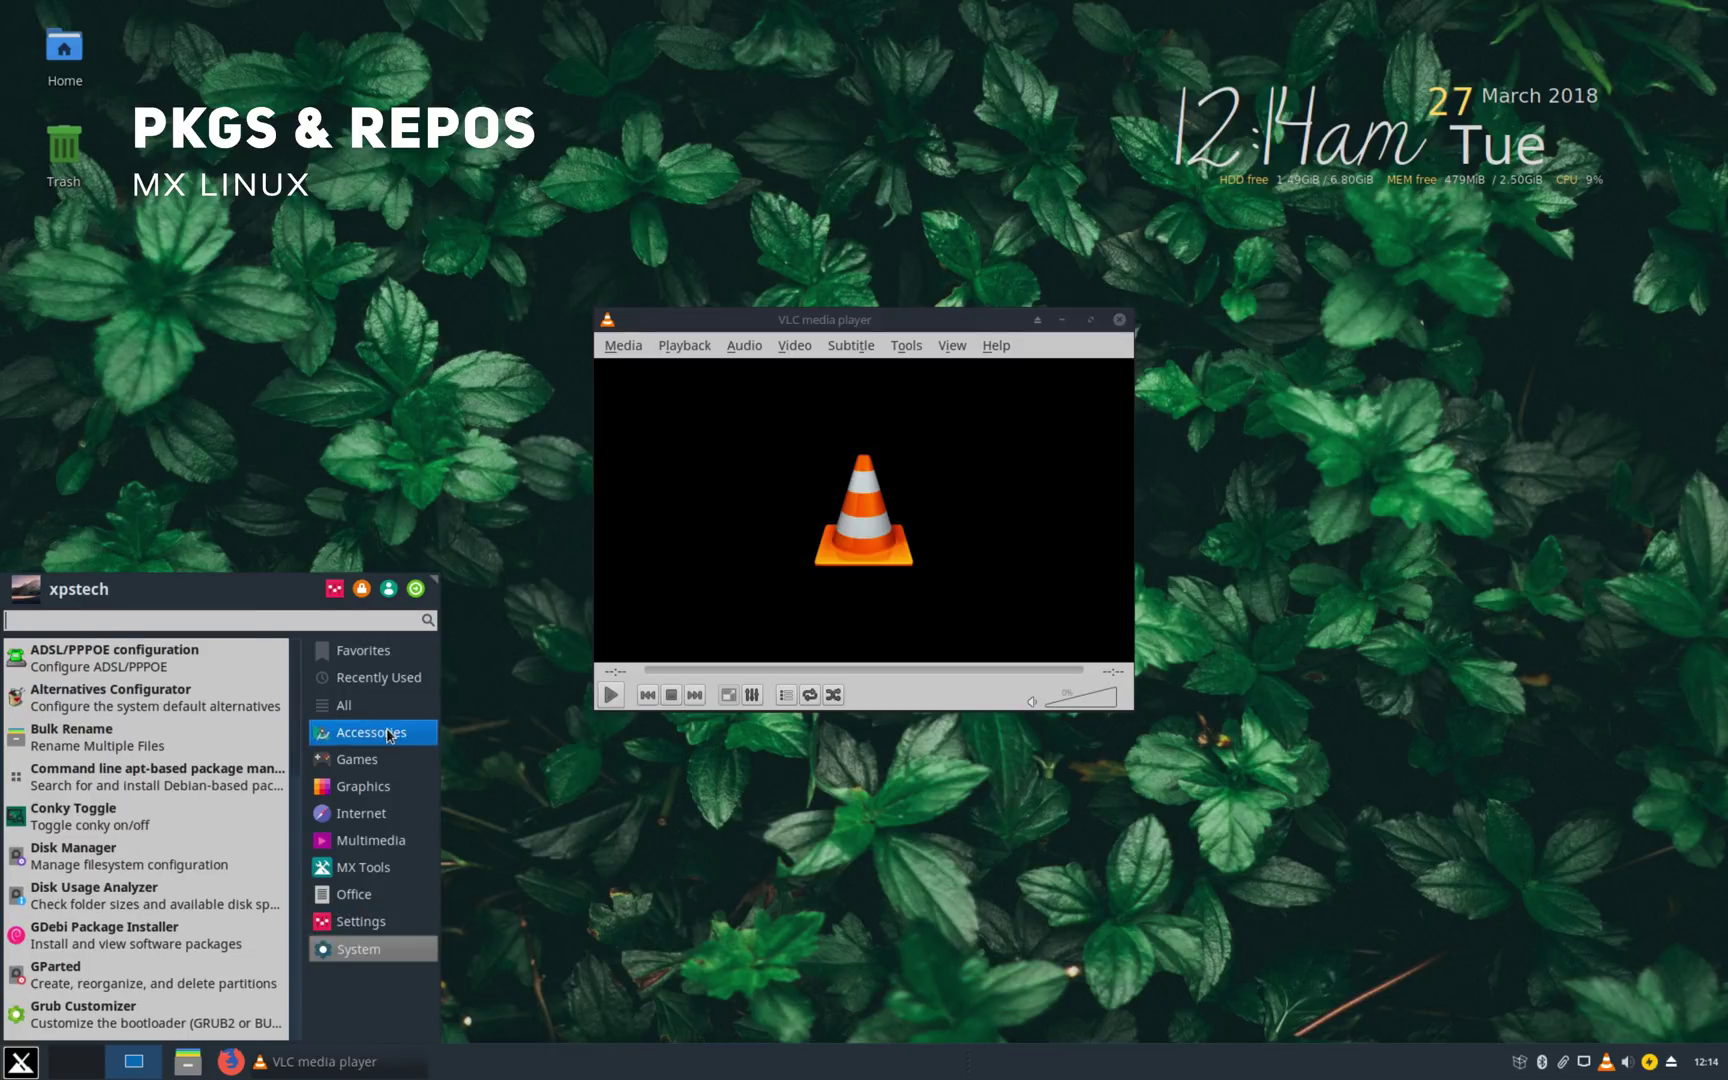
left_click(1106, 312)
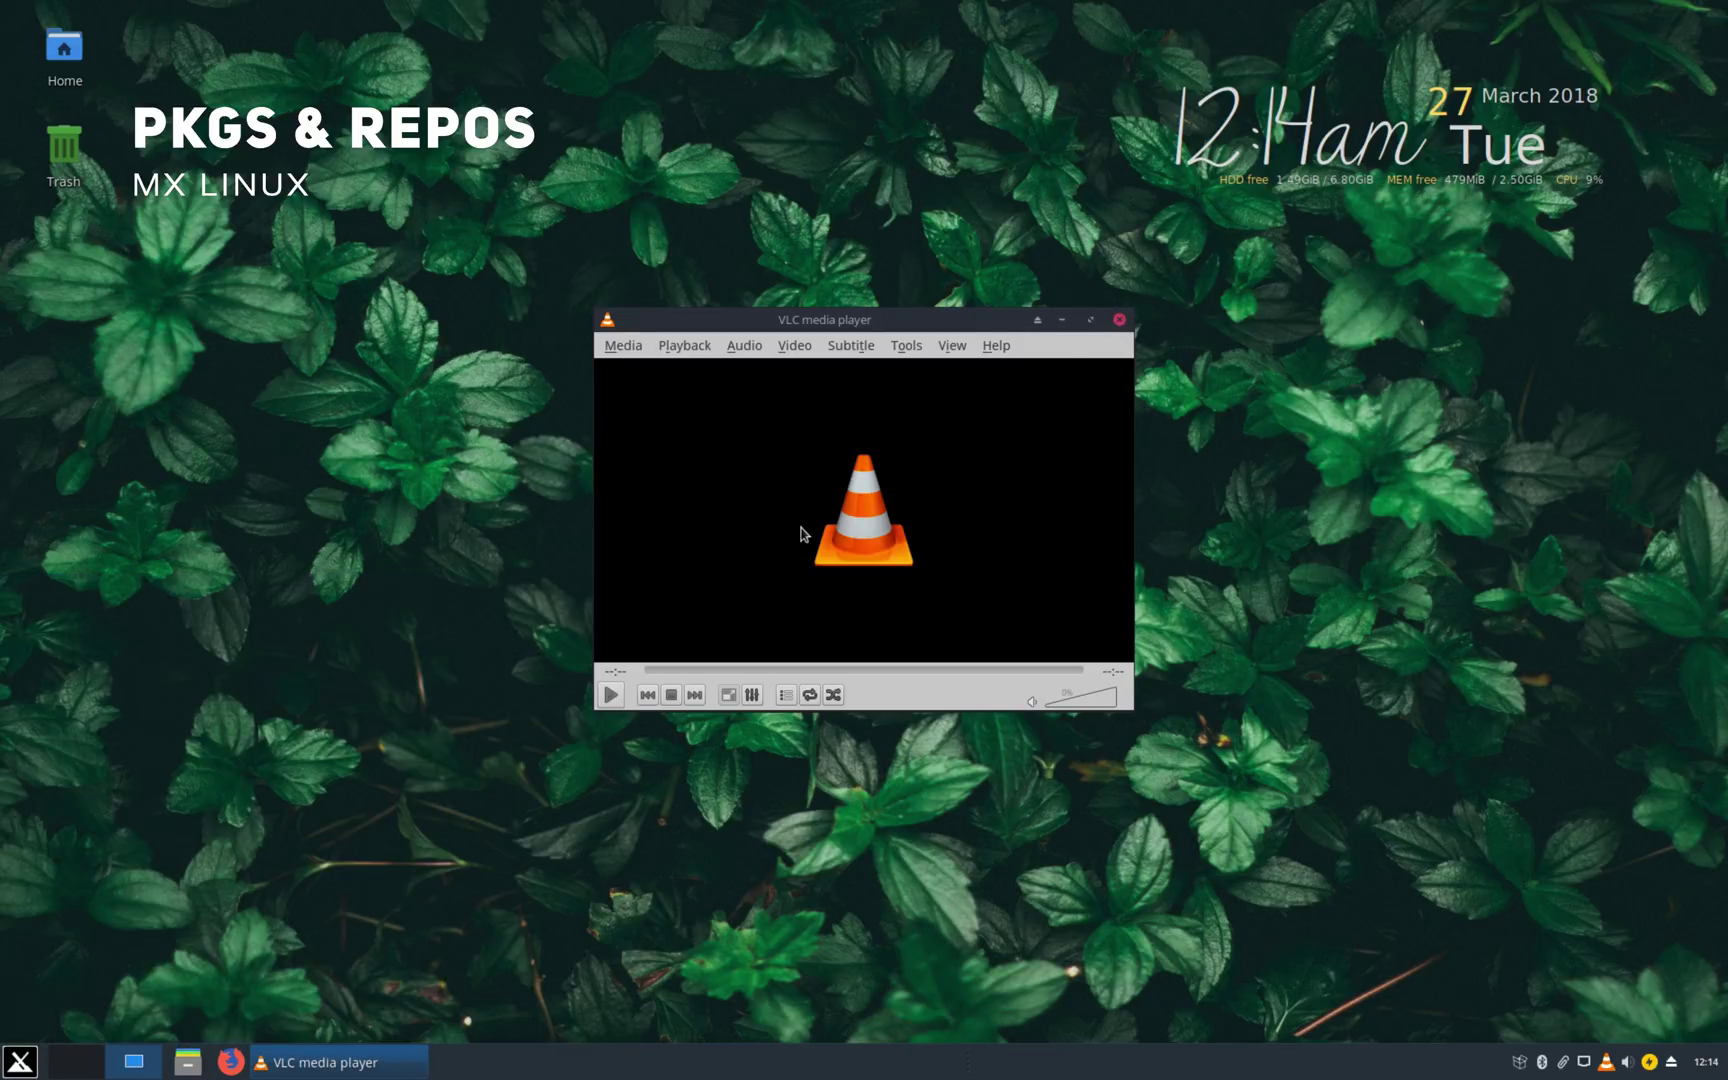
left_click(1119, 319)
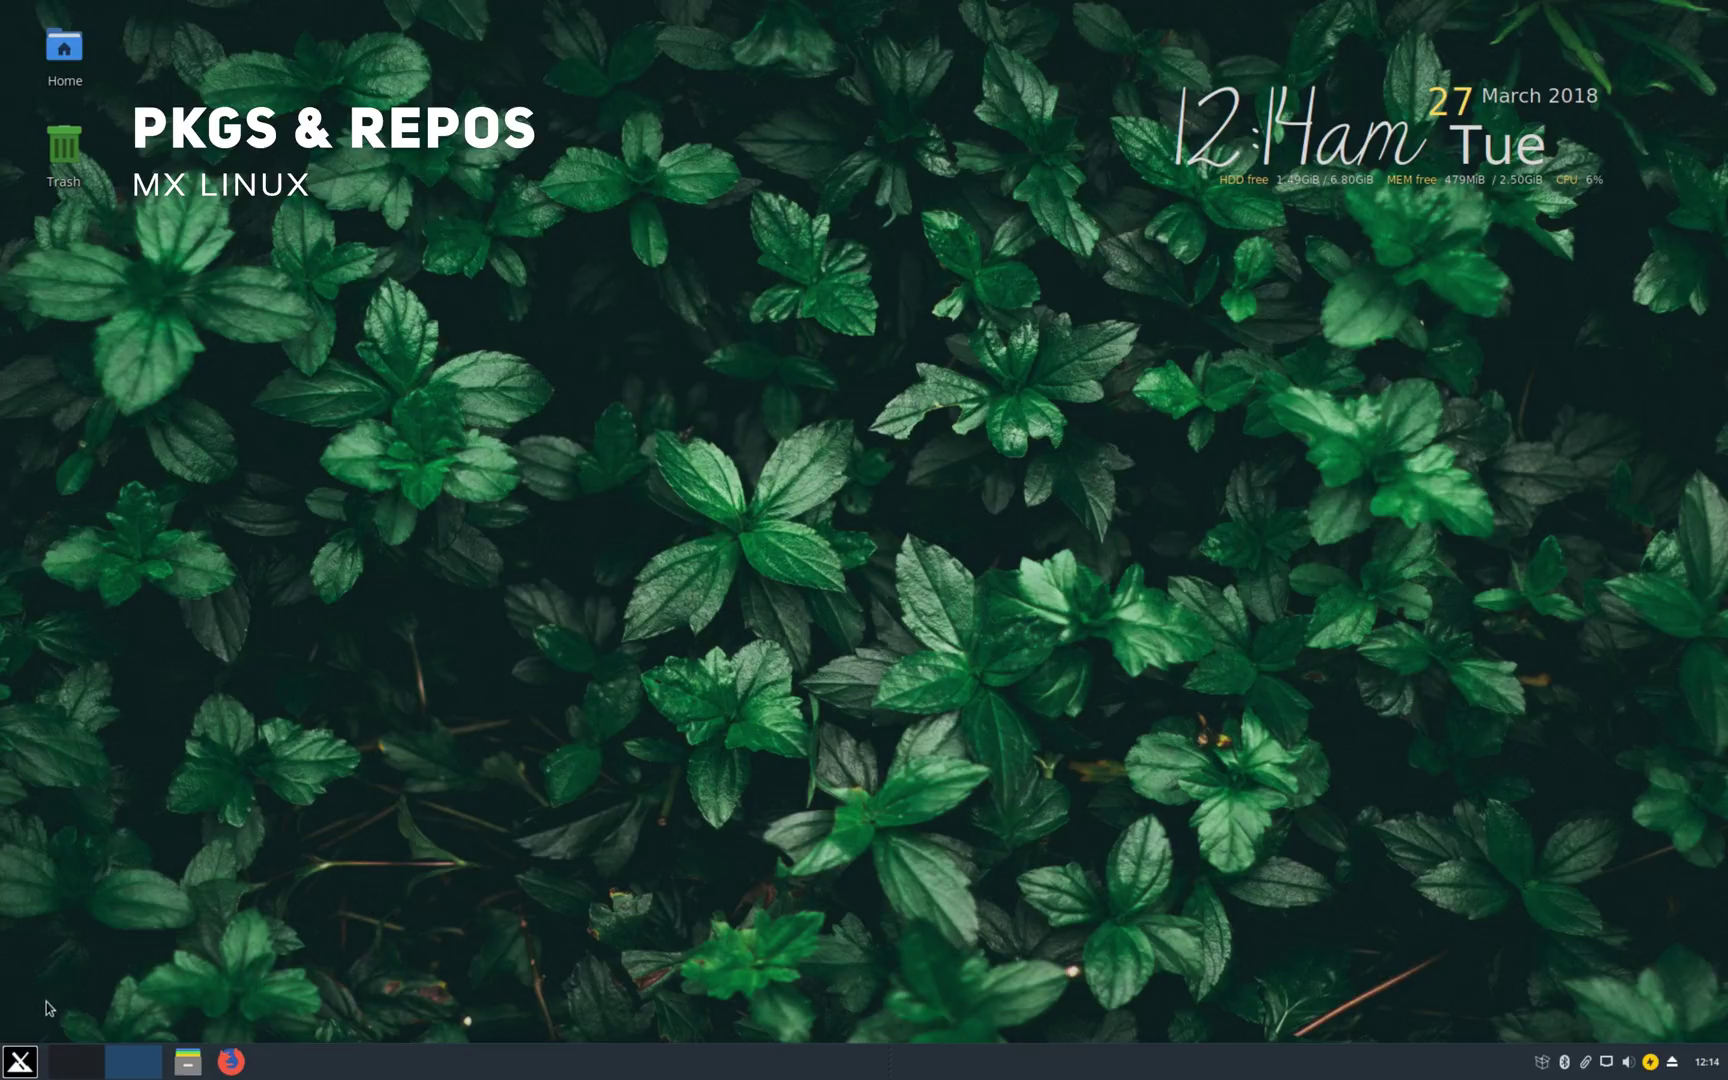
Step: Launch Synaptic Package Manager from the applications menu, reposition its window, then close it
left_click(22, 1060)
key("Escape")
left_click(1538, 1066)
left_click(580, 90)
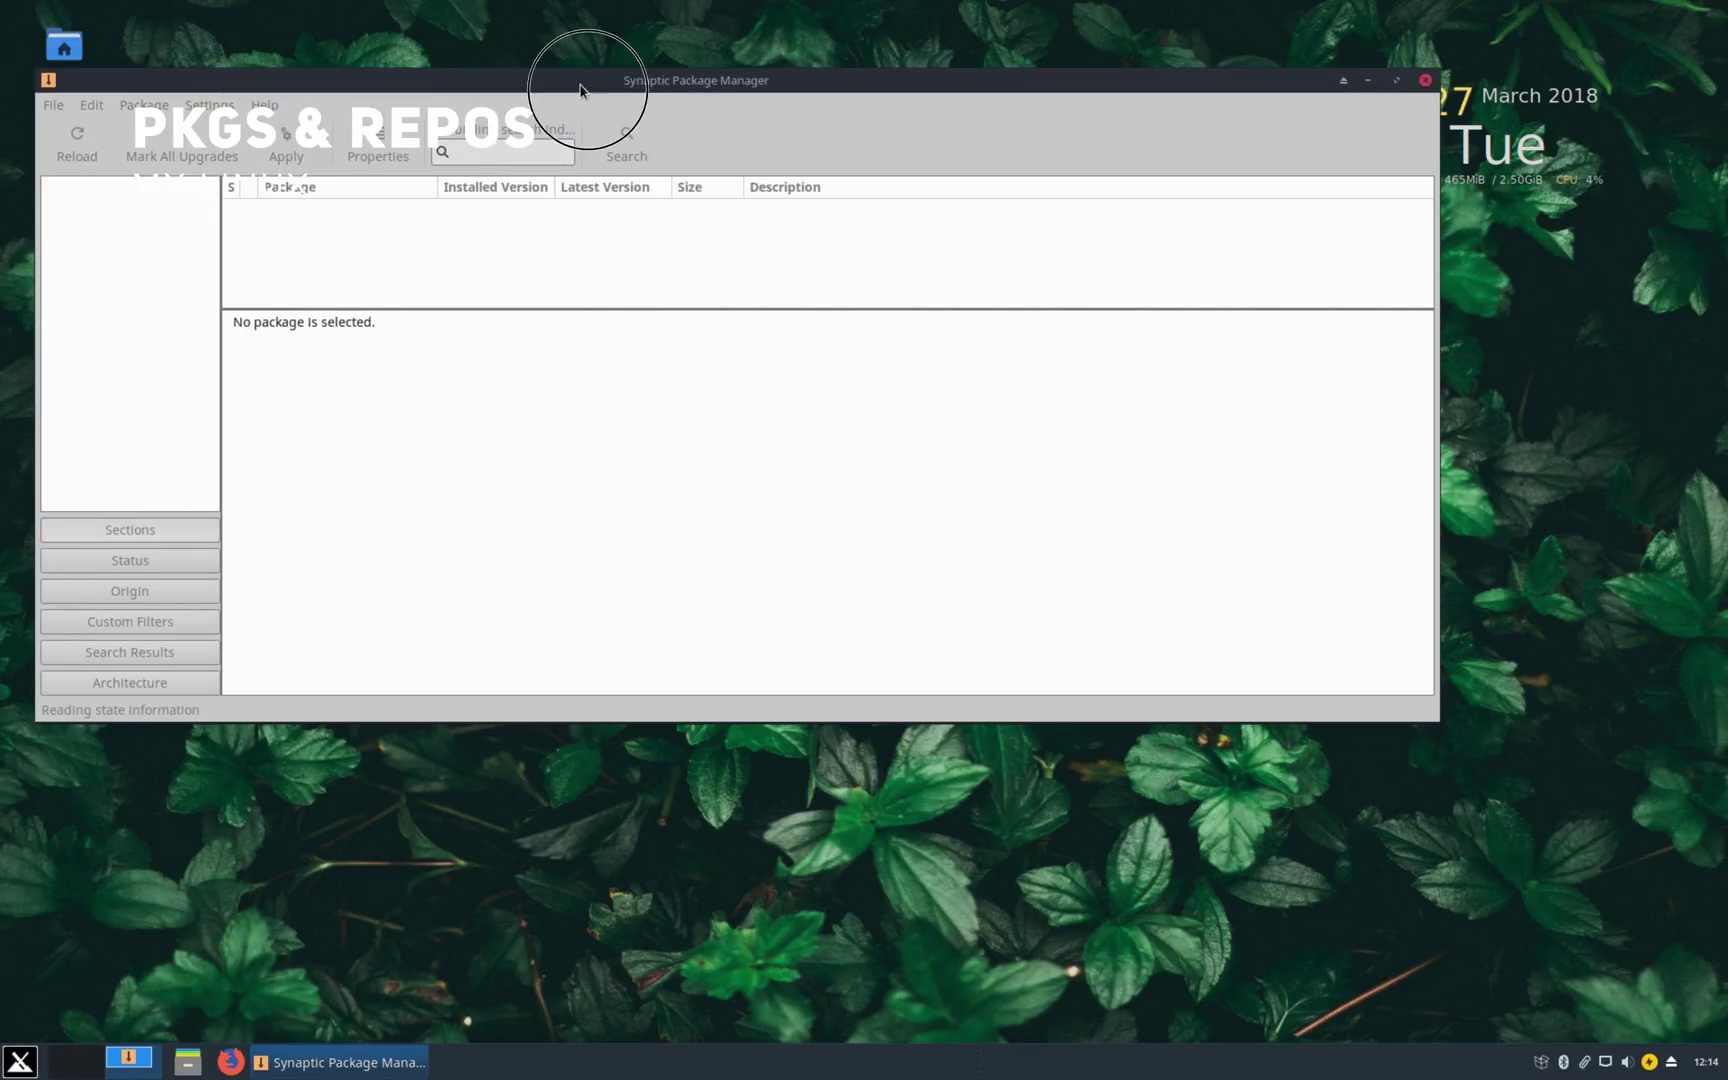
left_click_drag(580, 90, 731, 196)
left_click(1580, 186)
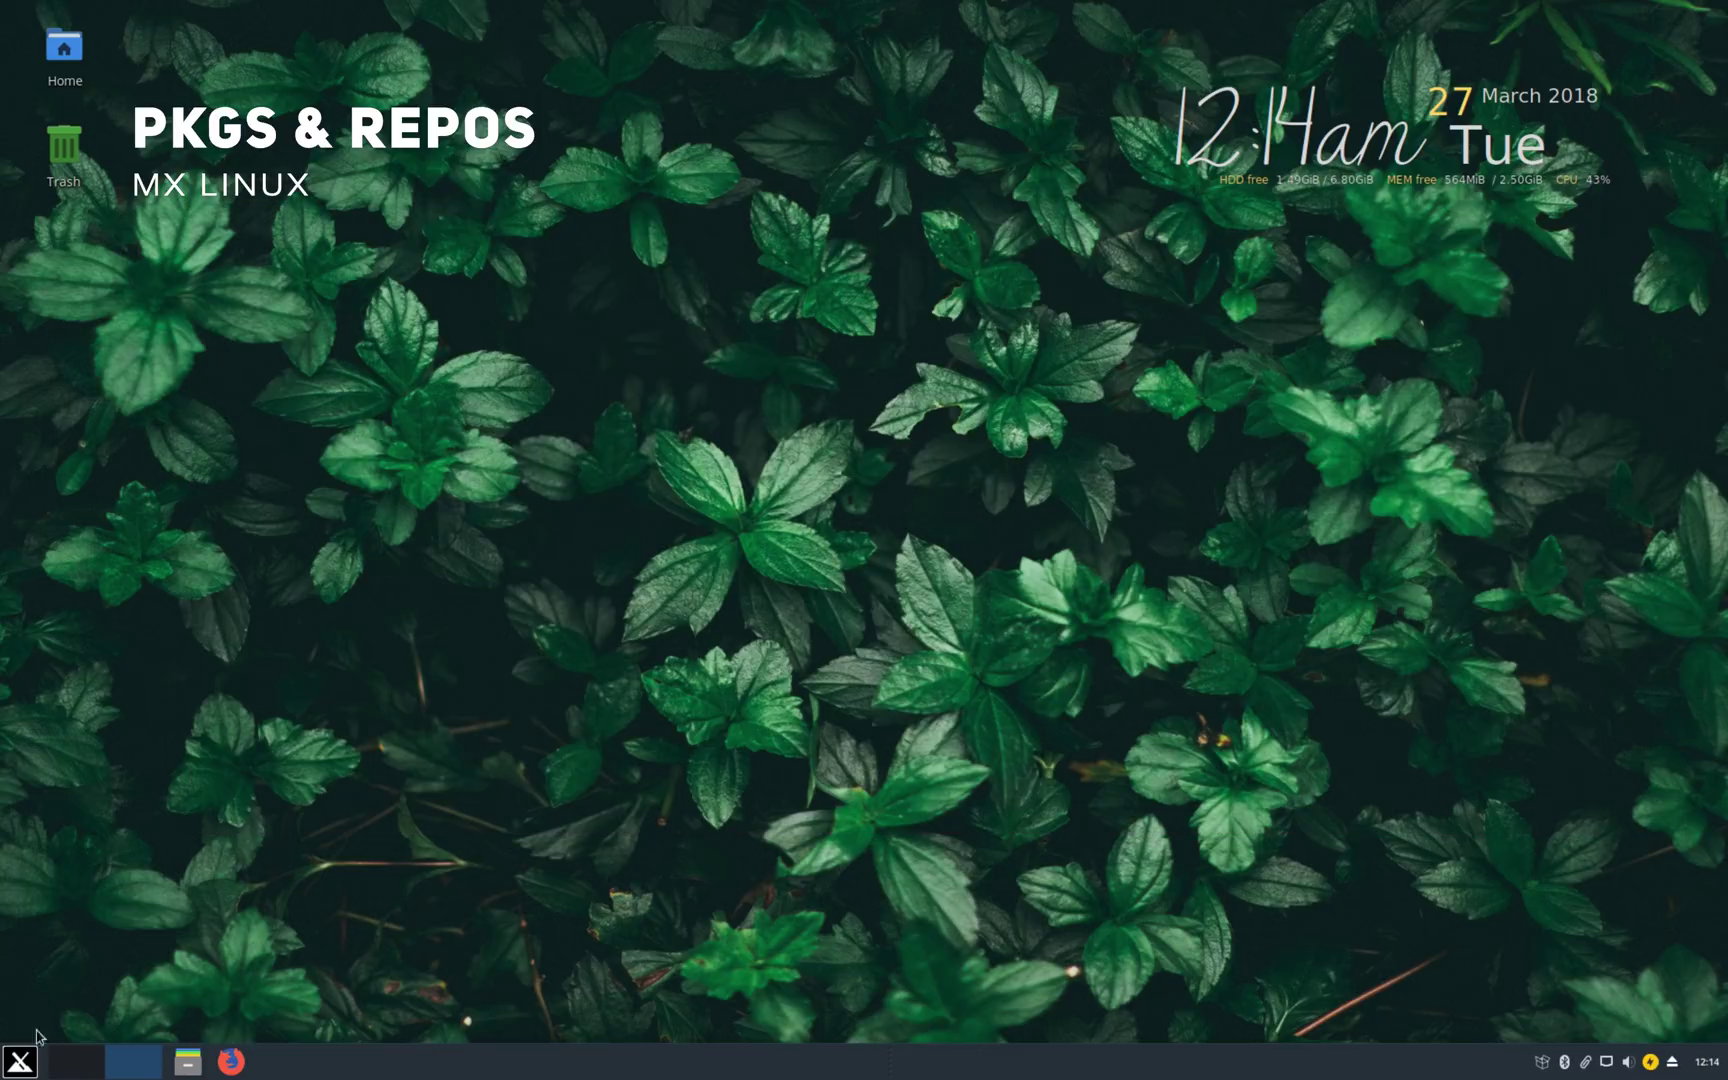
Step: Start MX Package Installer via Settings and MX Tools
left_click(22, 1060)
left_click(334, 588)
left_click(522, 398)
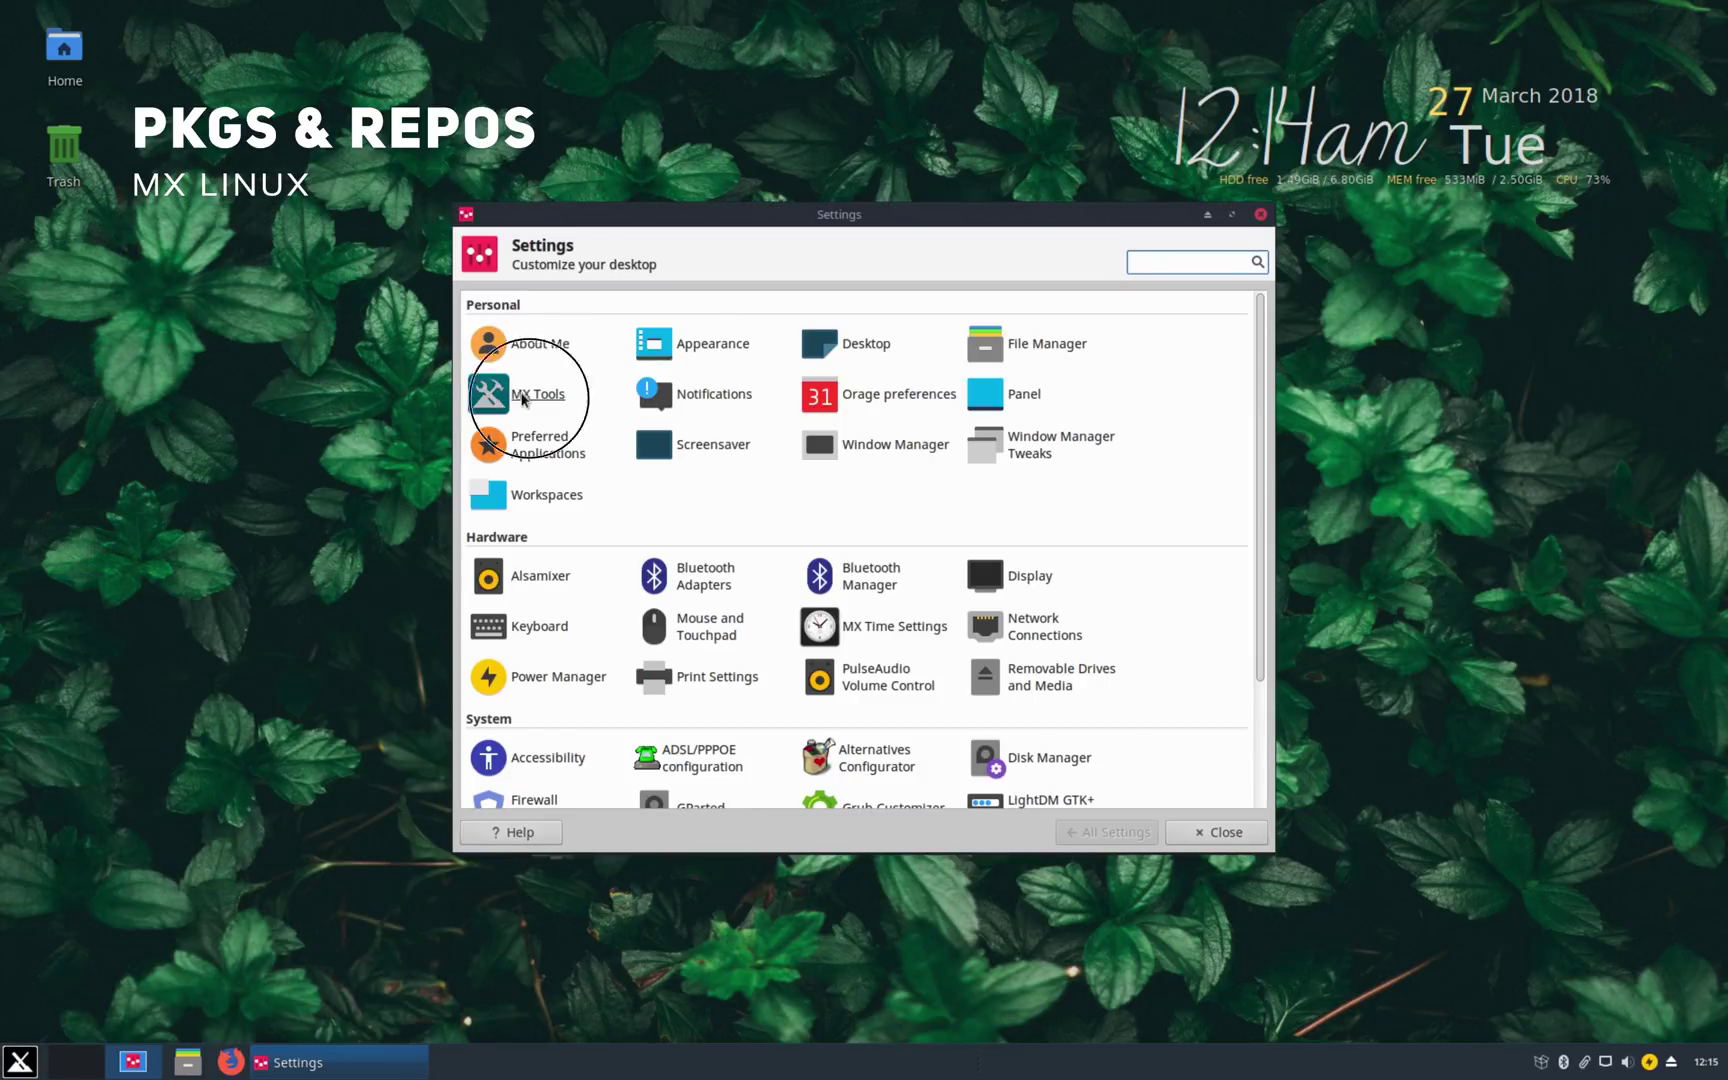
left_click(879, 659)
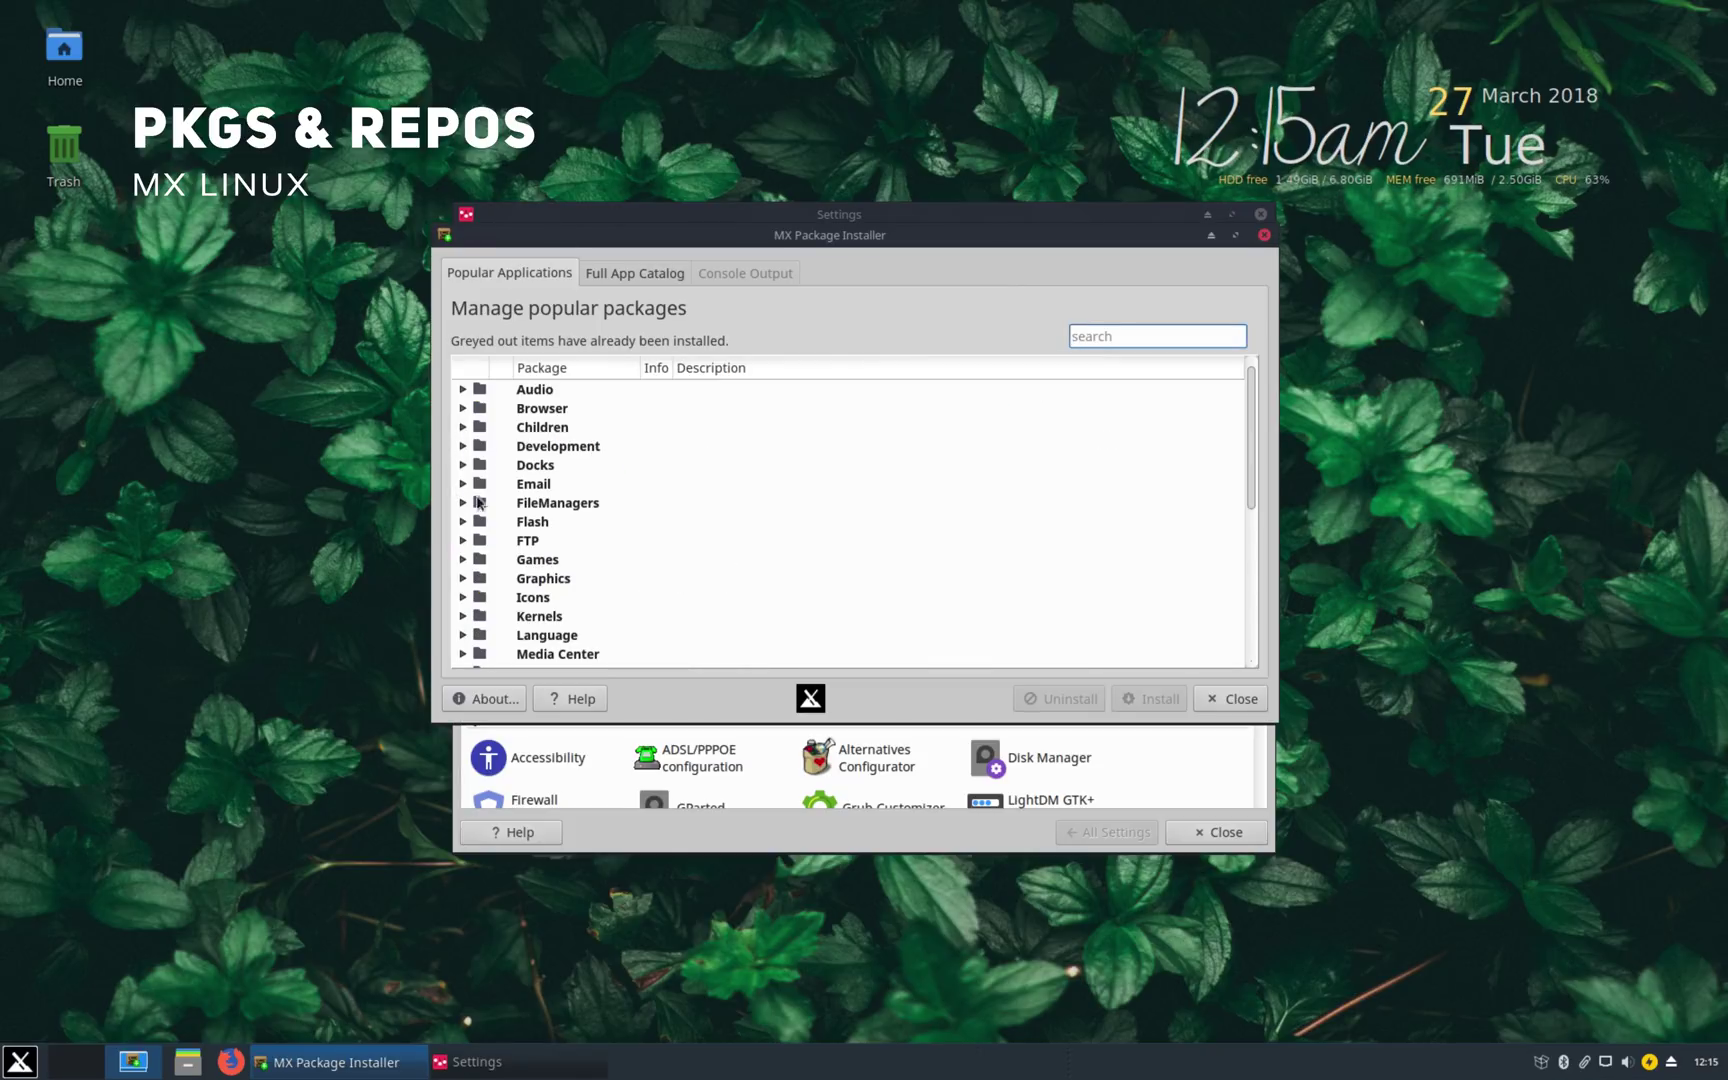
Step: Mark and unmark Google Chrome under Browser, load the Full App Catalog from Stable Repo, then close
left_click(462, 408)
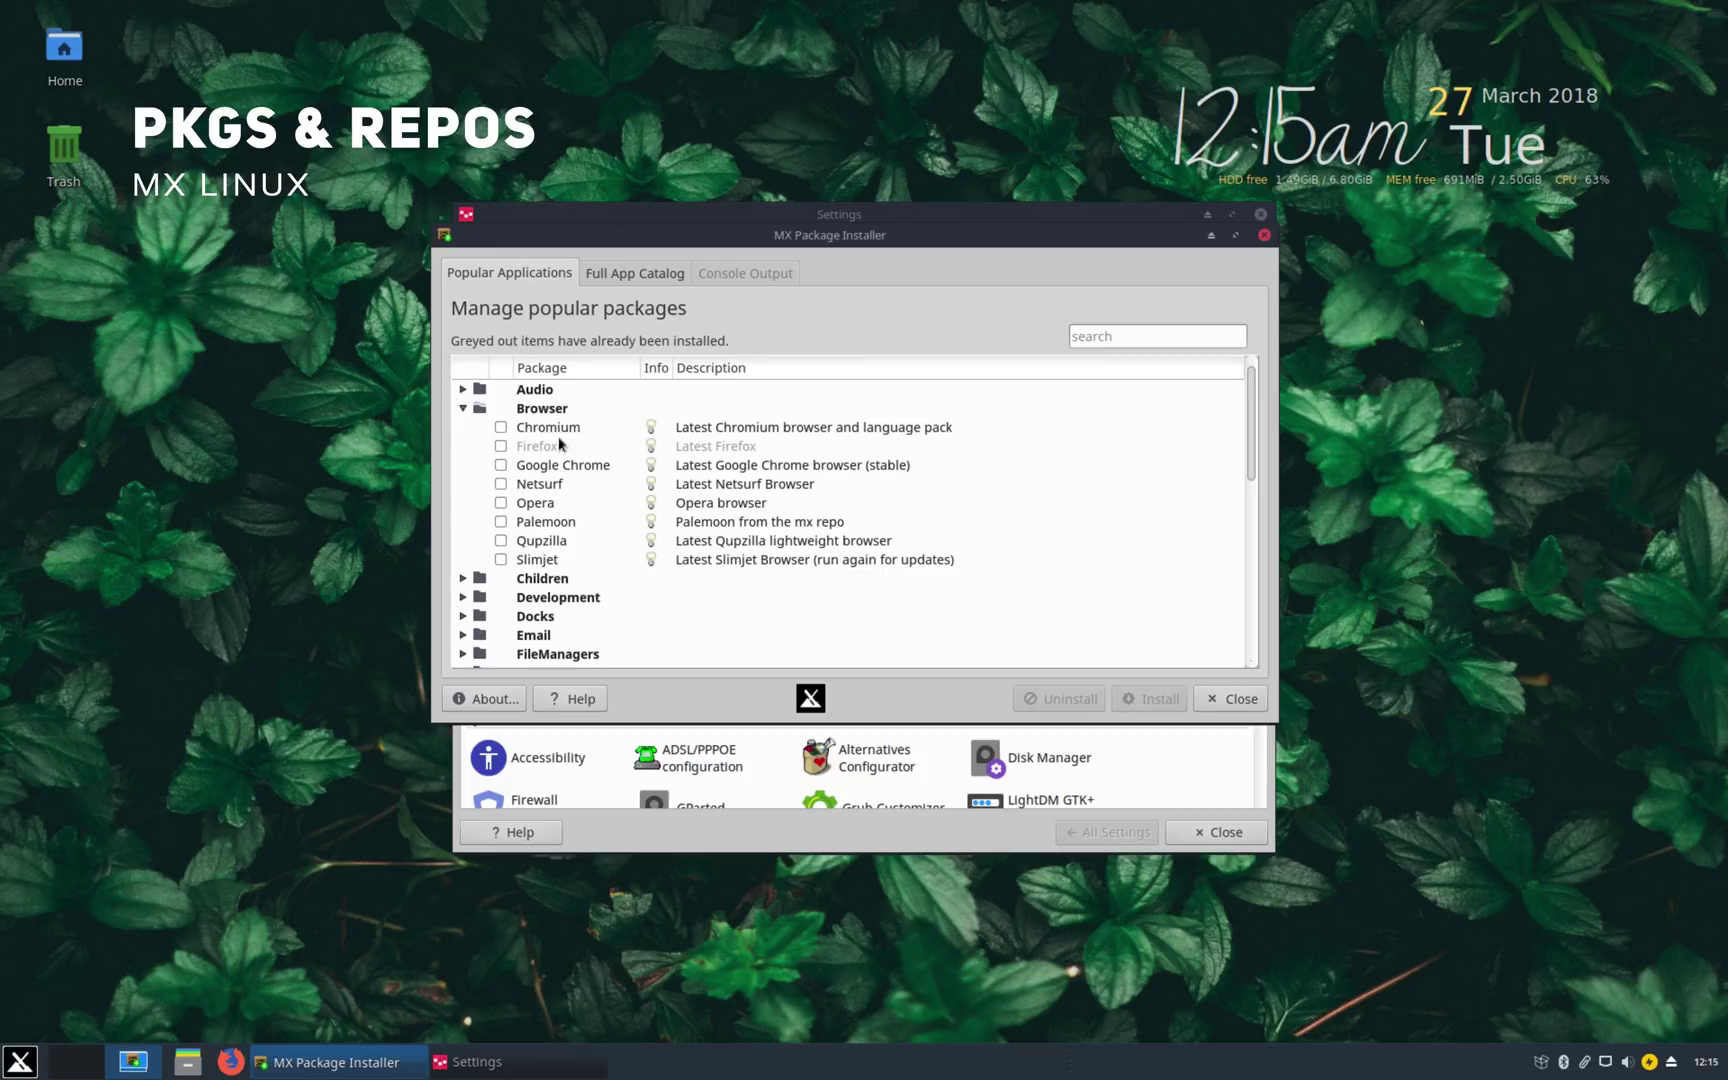
left_click(501, 465)
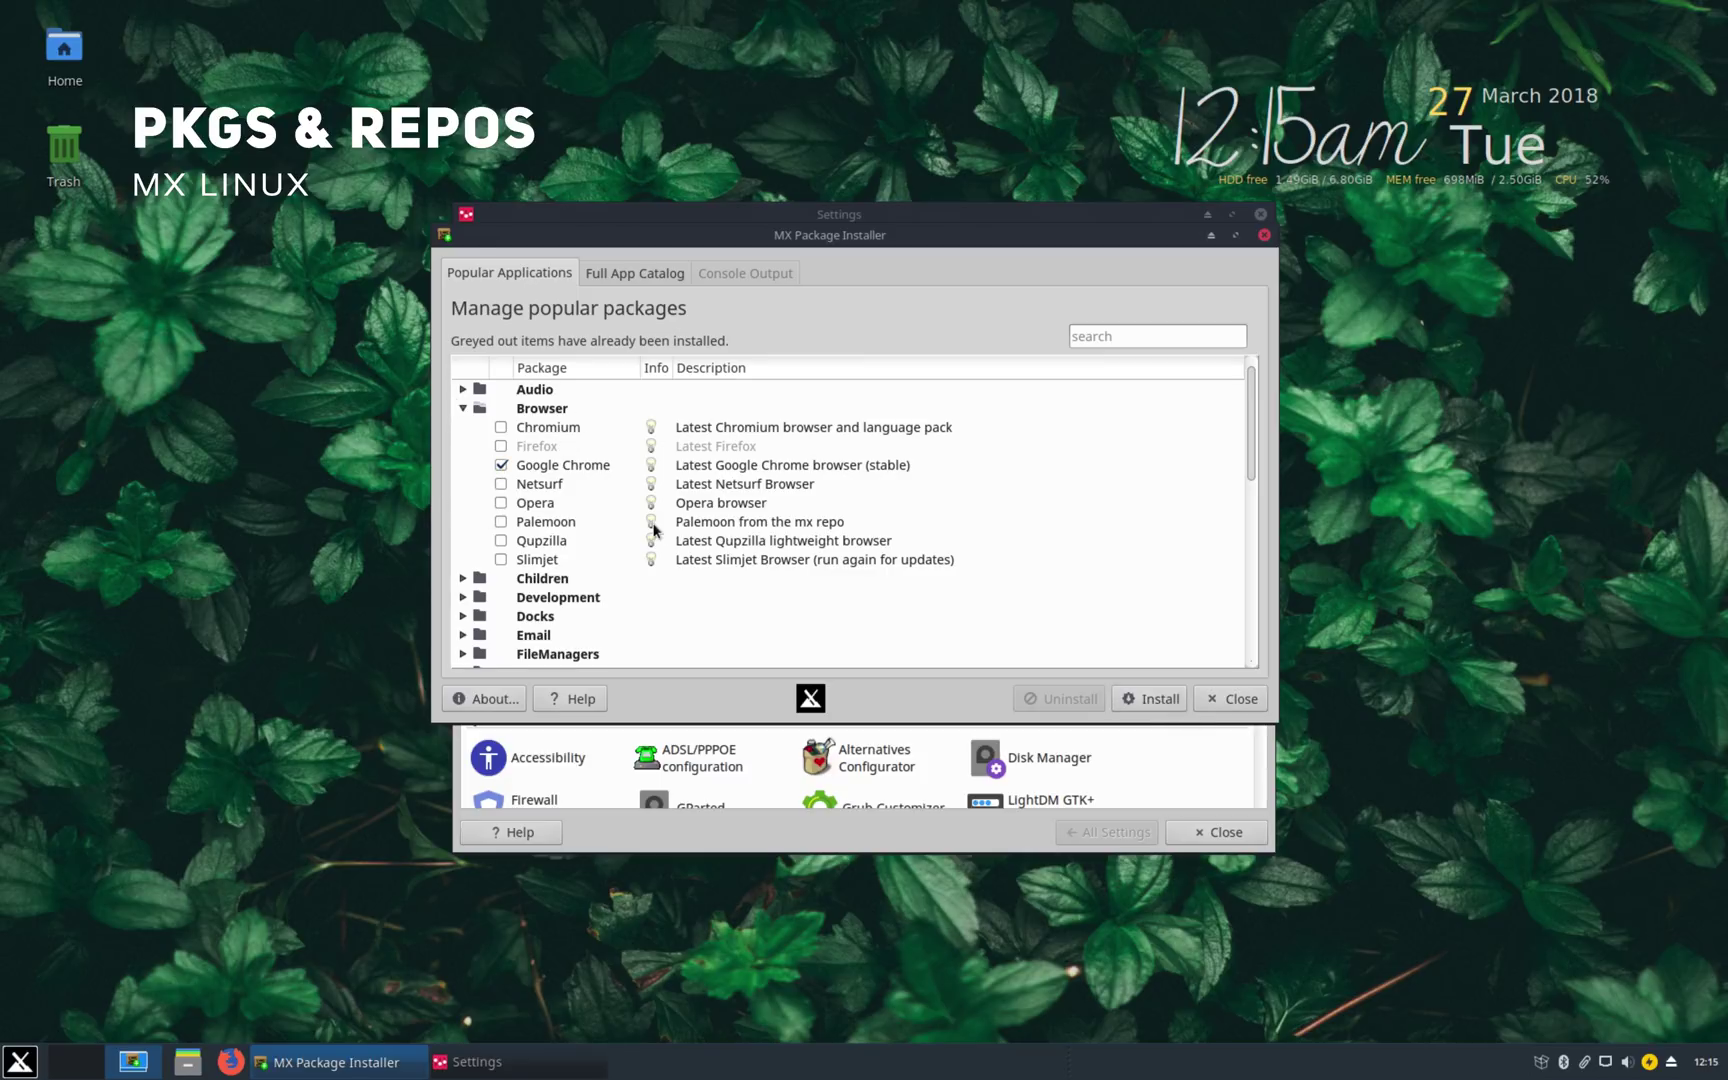
left_click(500, 465)
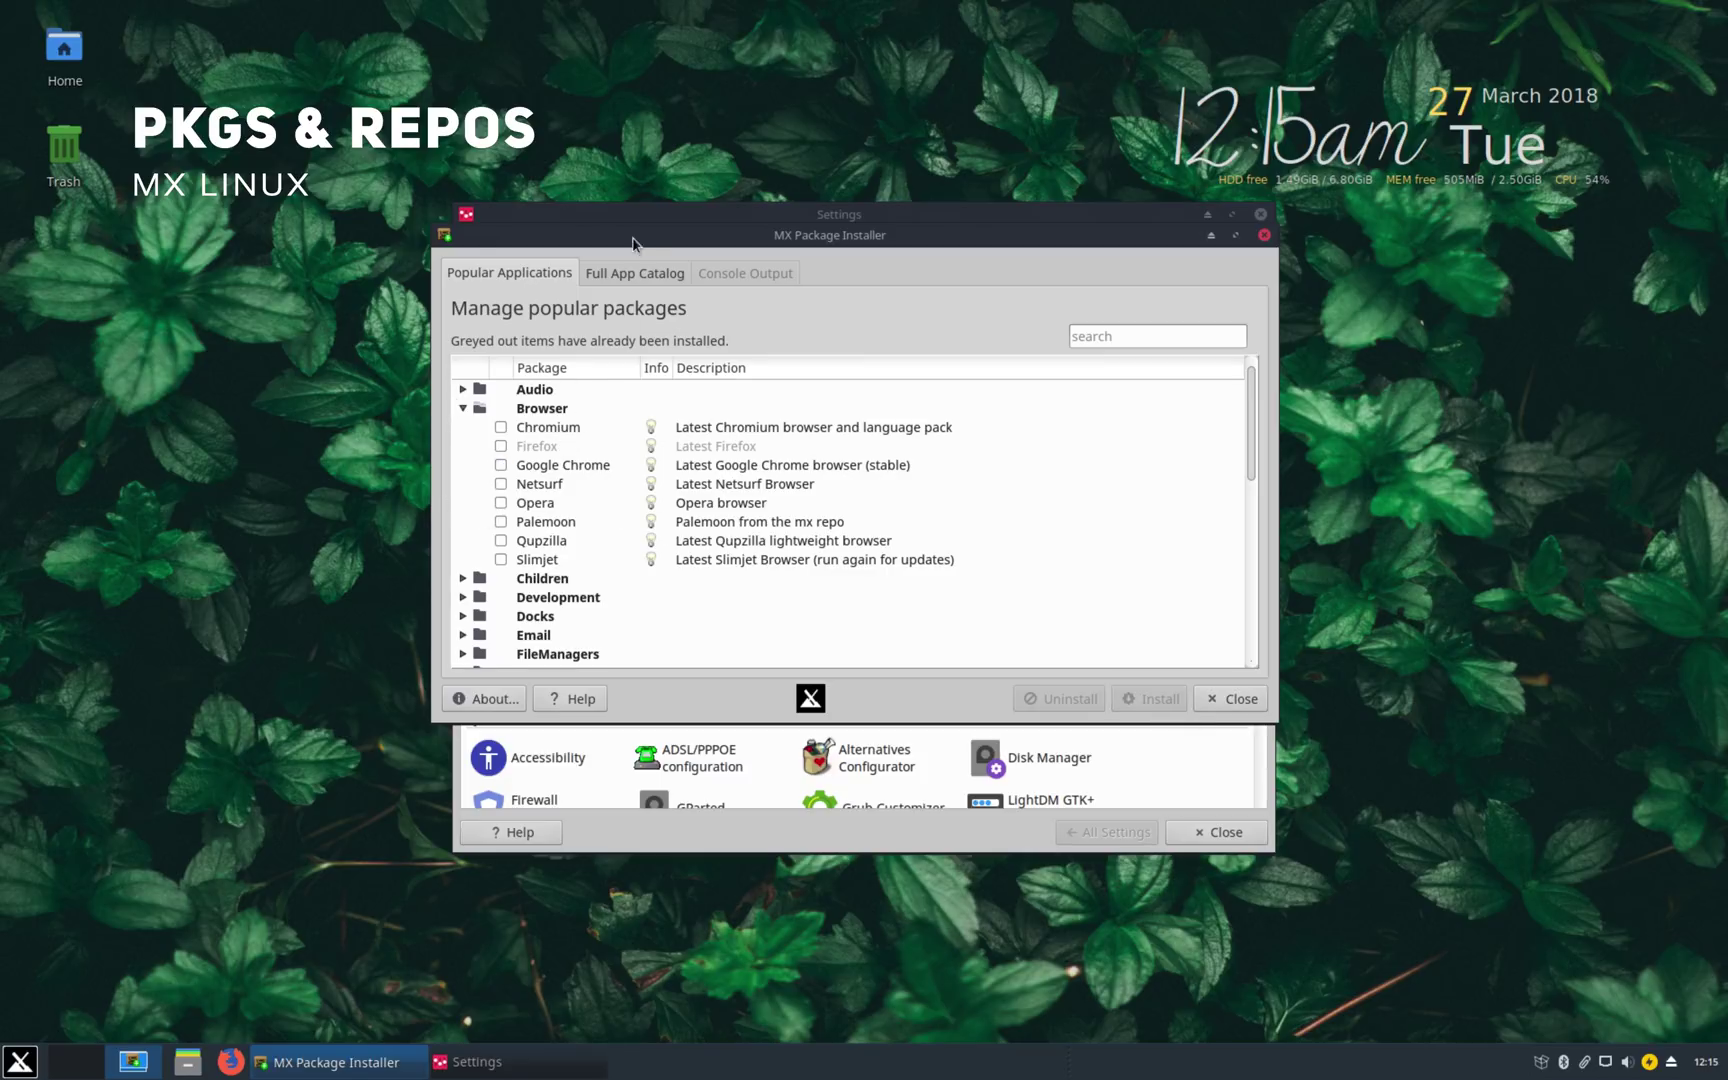
left_click(622, 271)
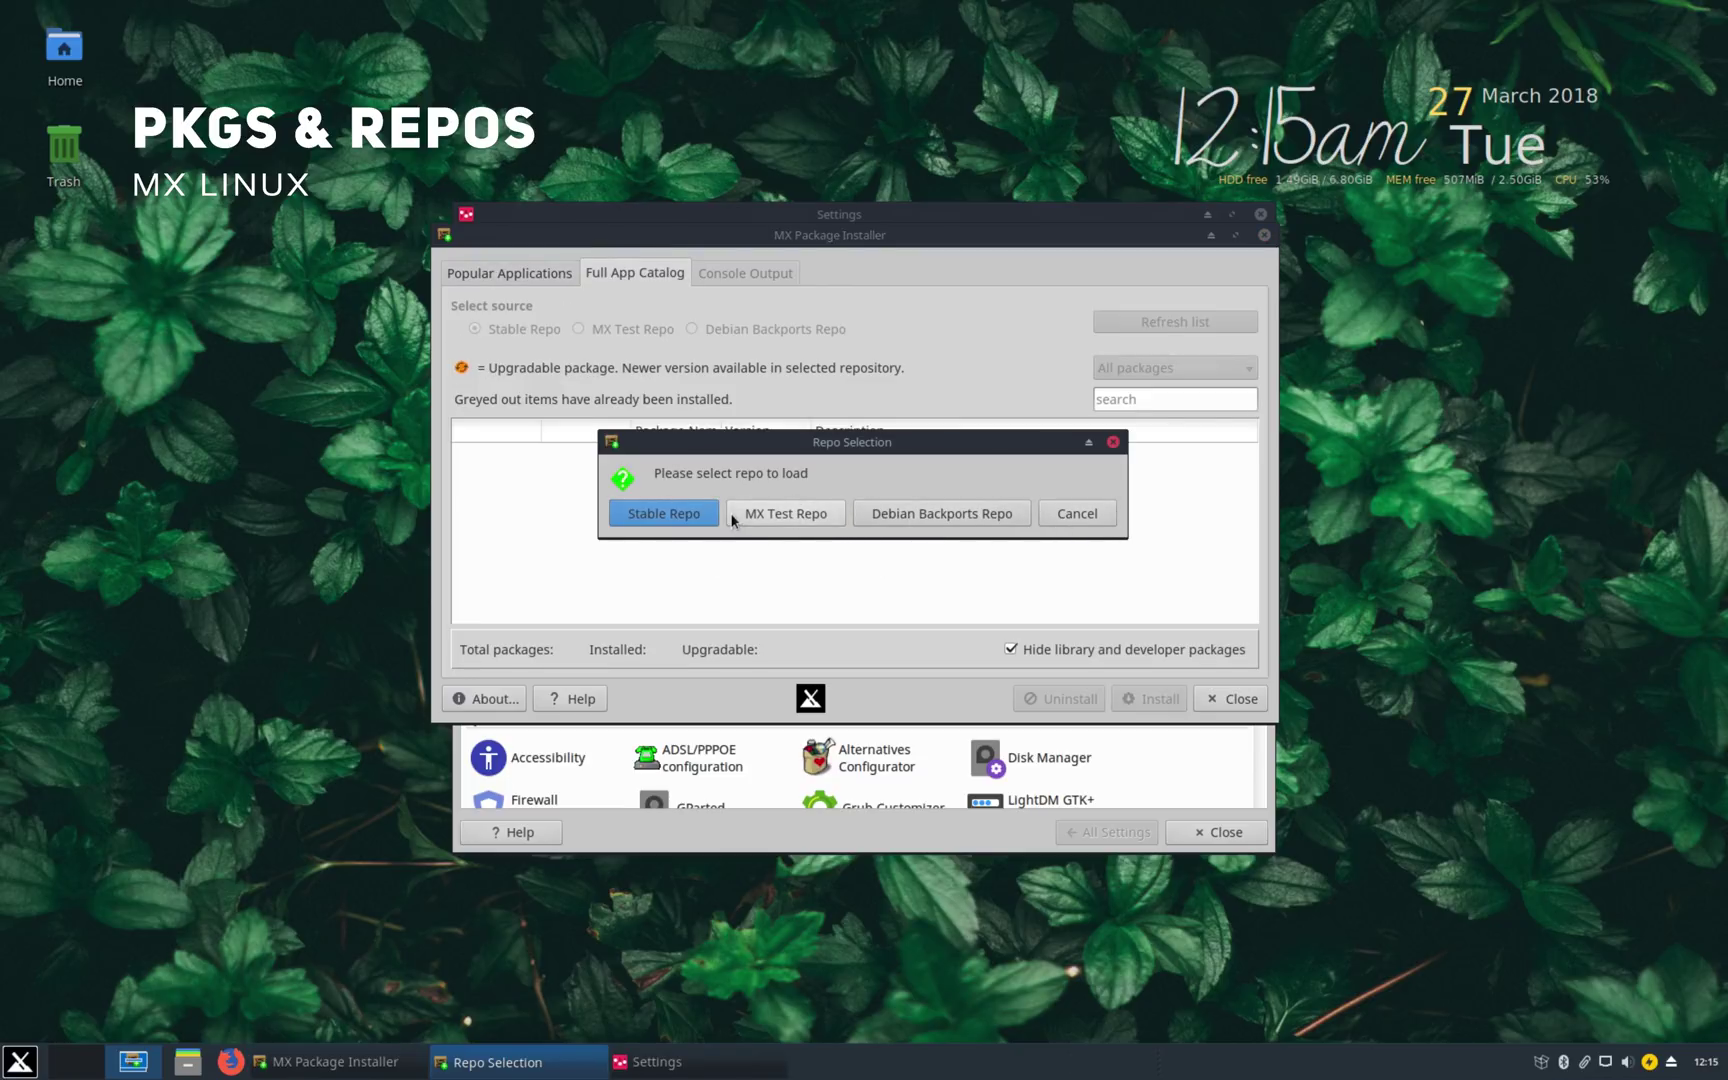
left_click(675, 512)
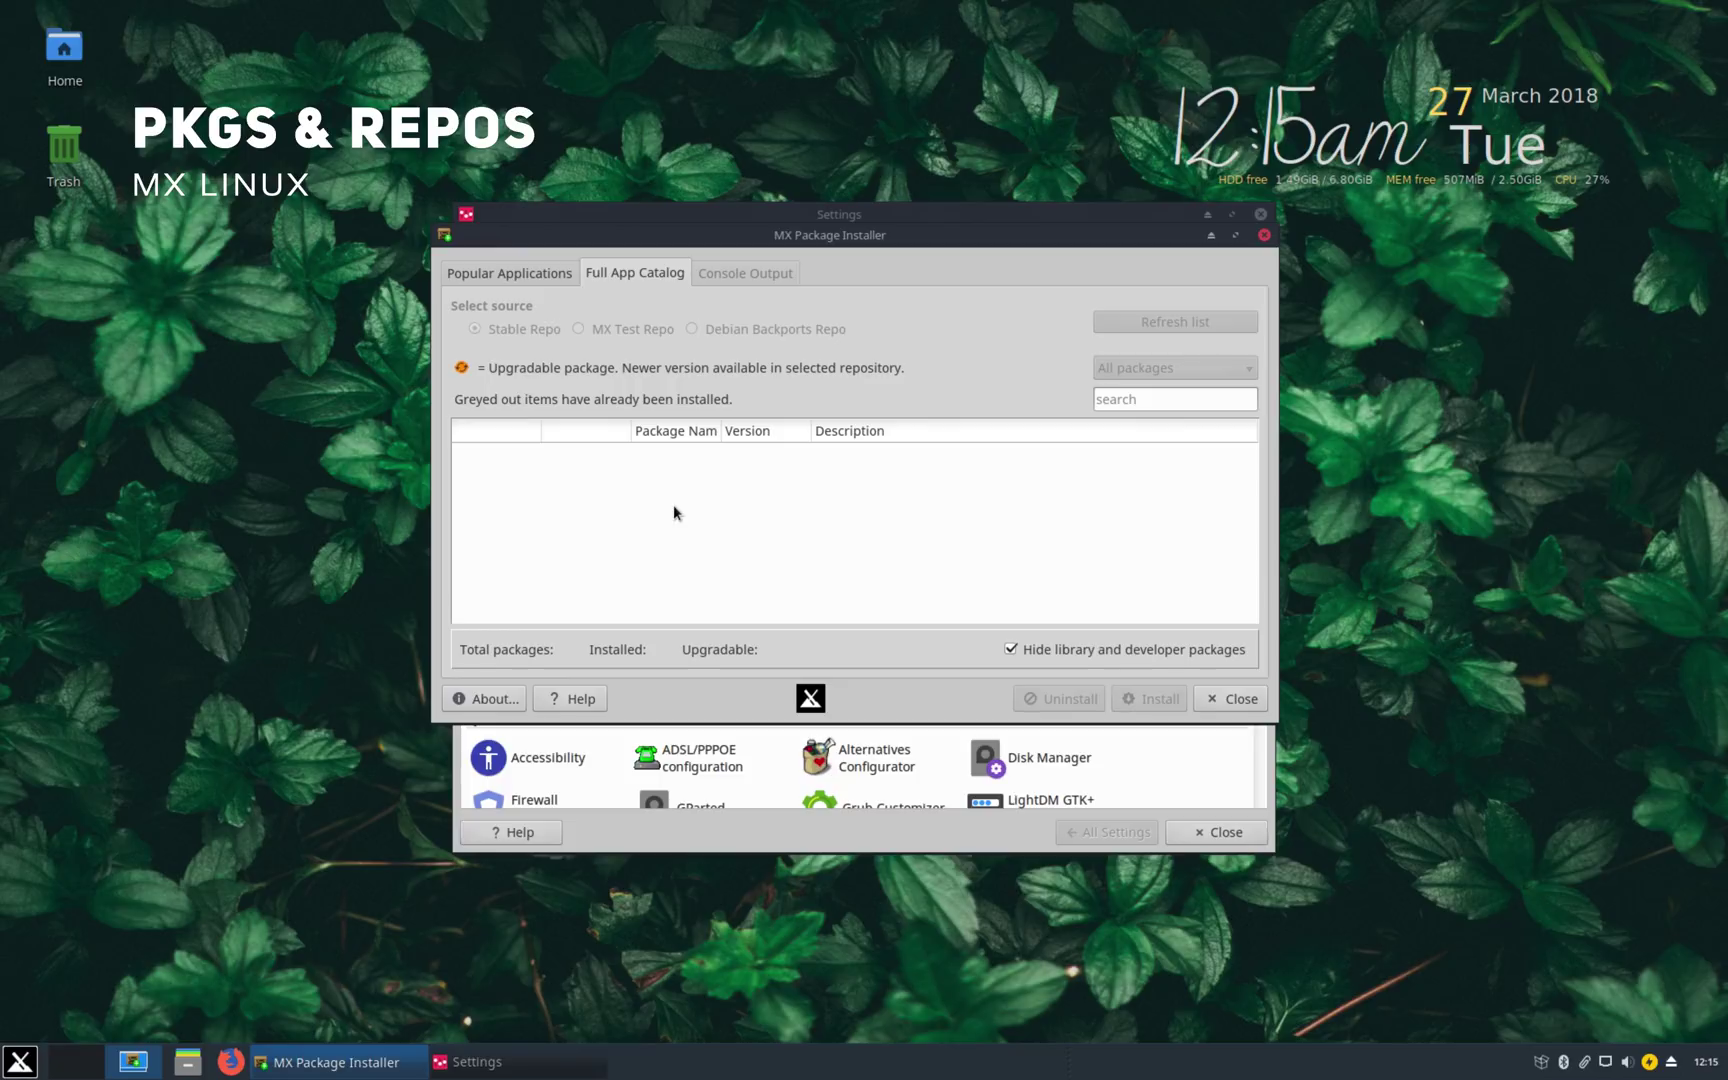
left_click(1262, 236)
Step: Pick the Italy mirror in MX Repo Manager, then close MX Tools and the Settings window
left_click(1008, 648)
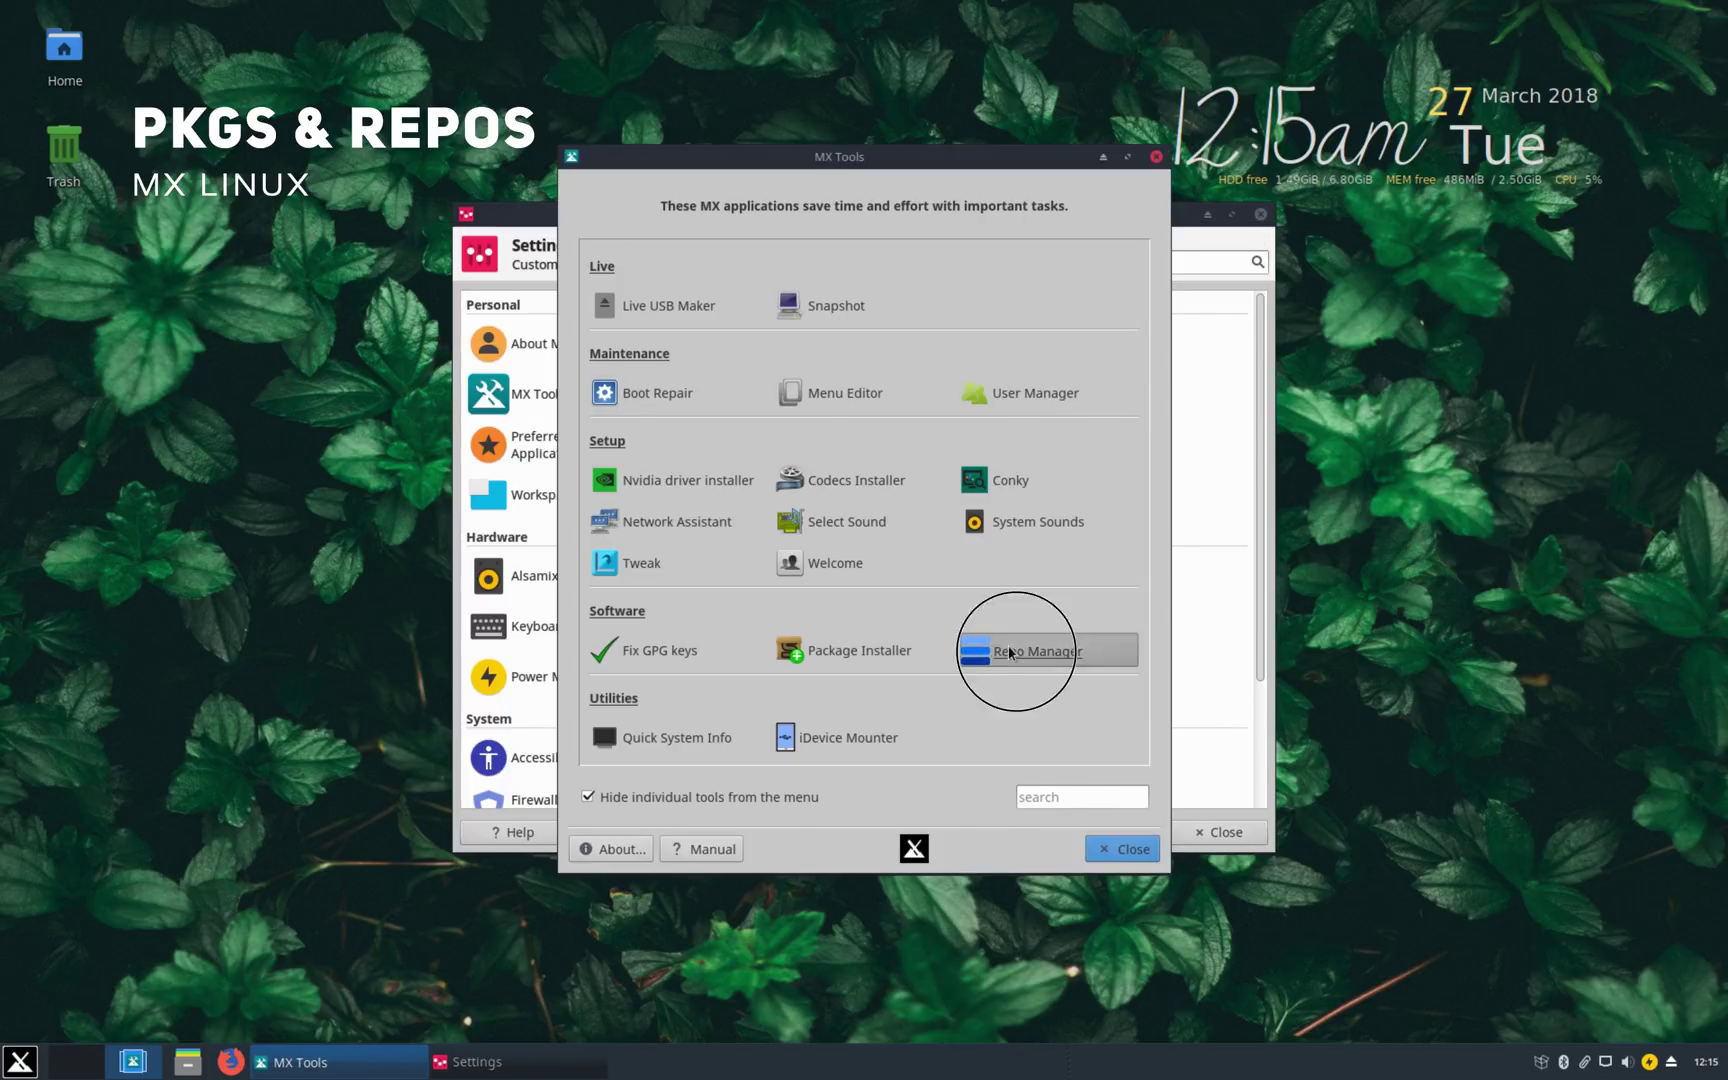
left_click(561, 528)
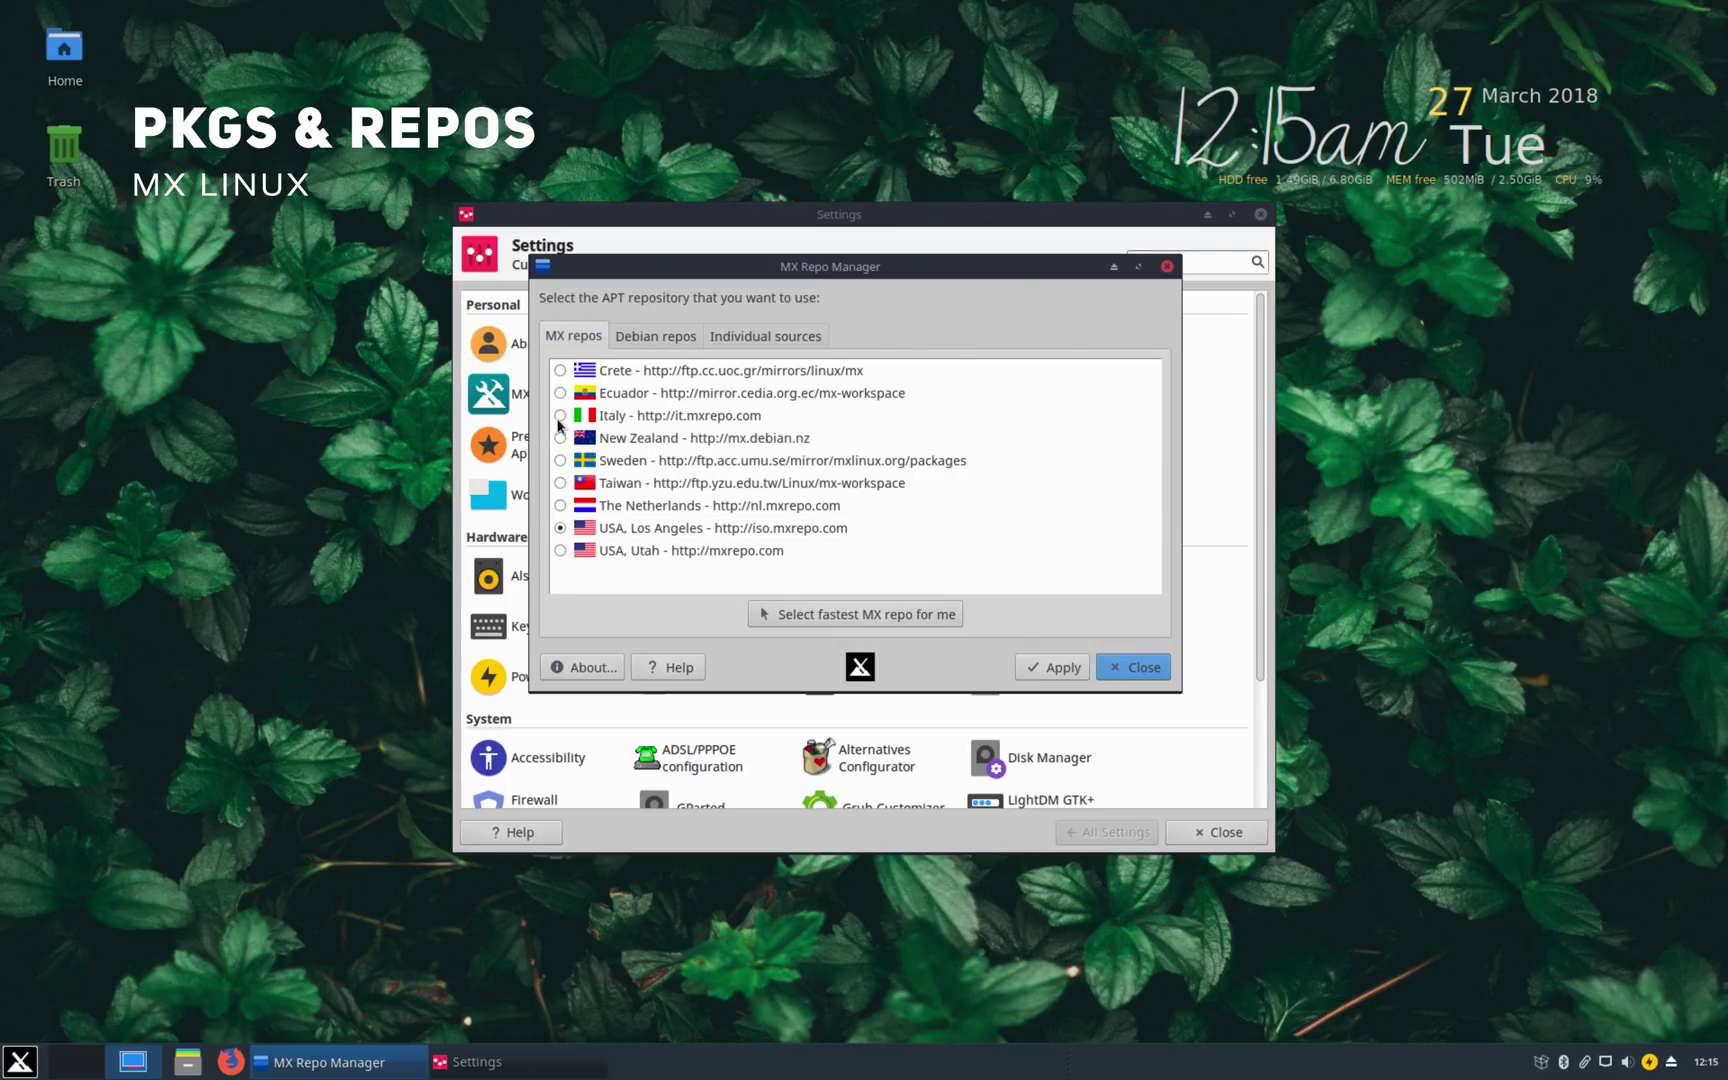
left_click(558, 413)
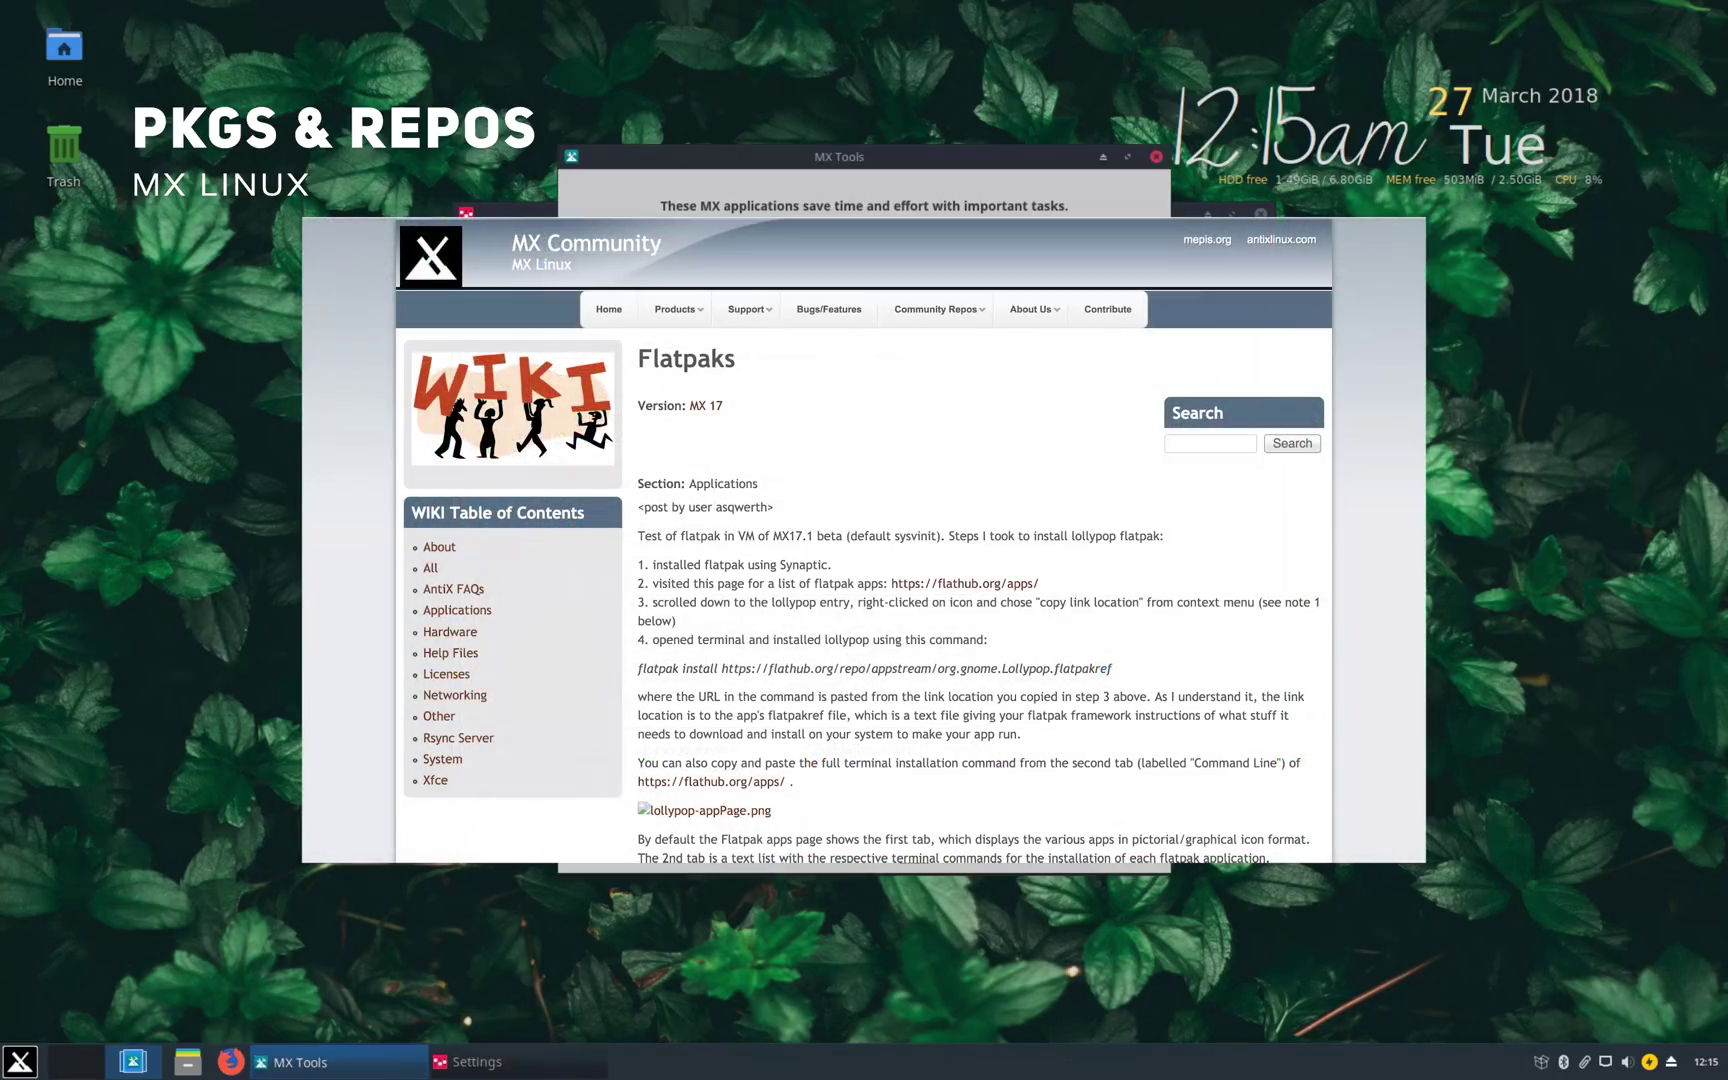
left_click(1156, 156)
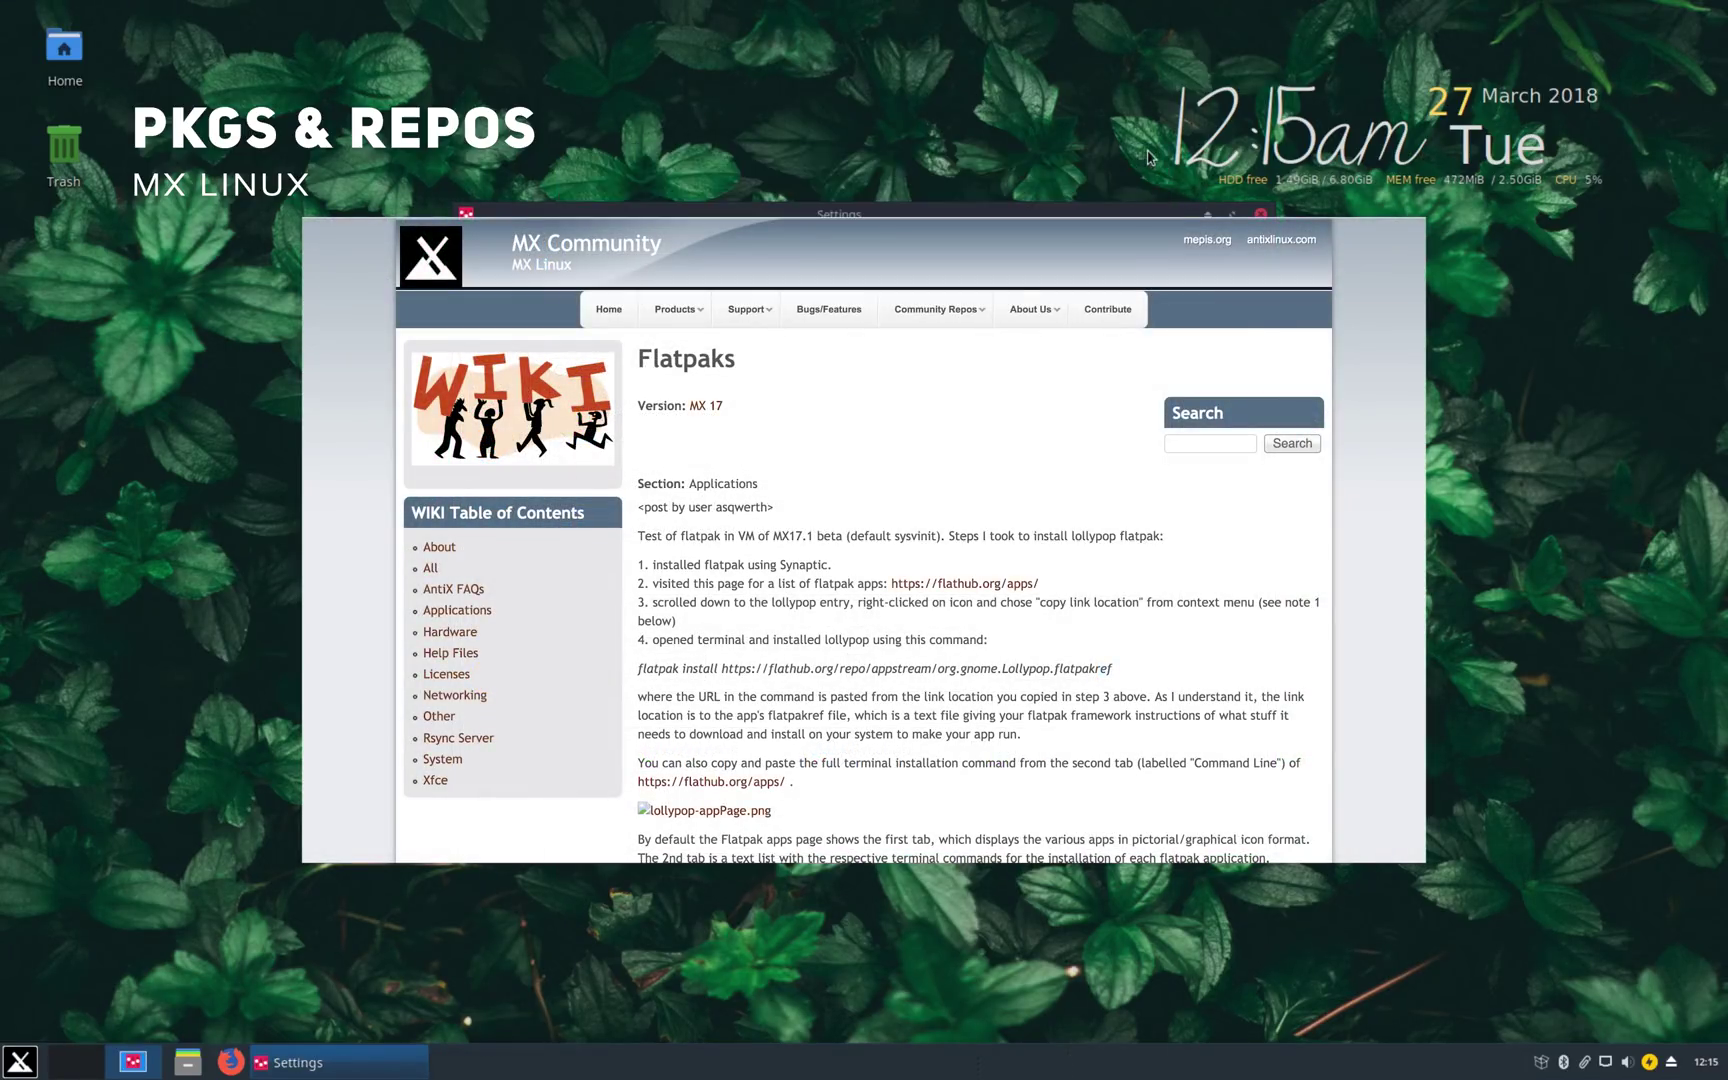
left_click(1260, 213)
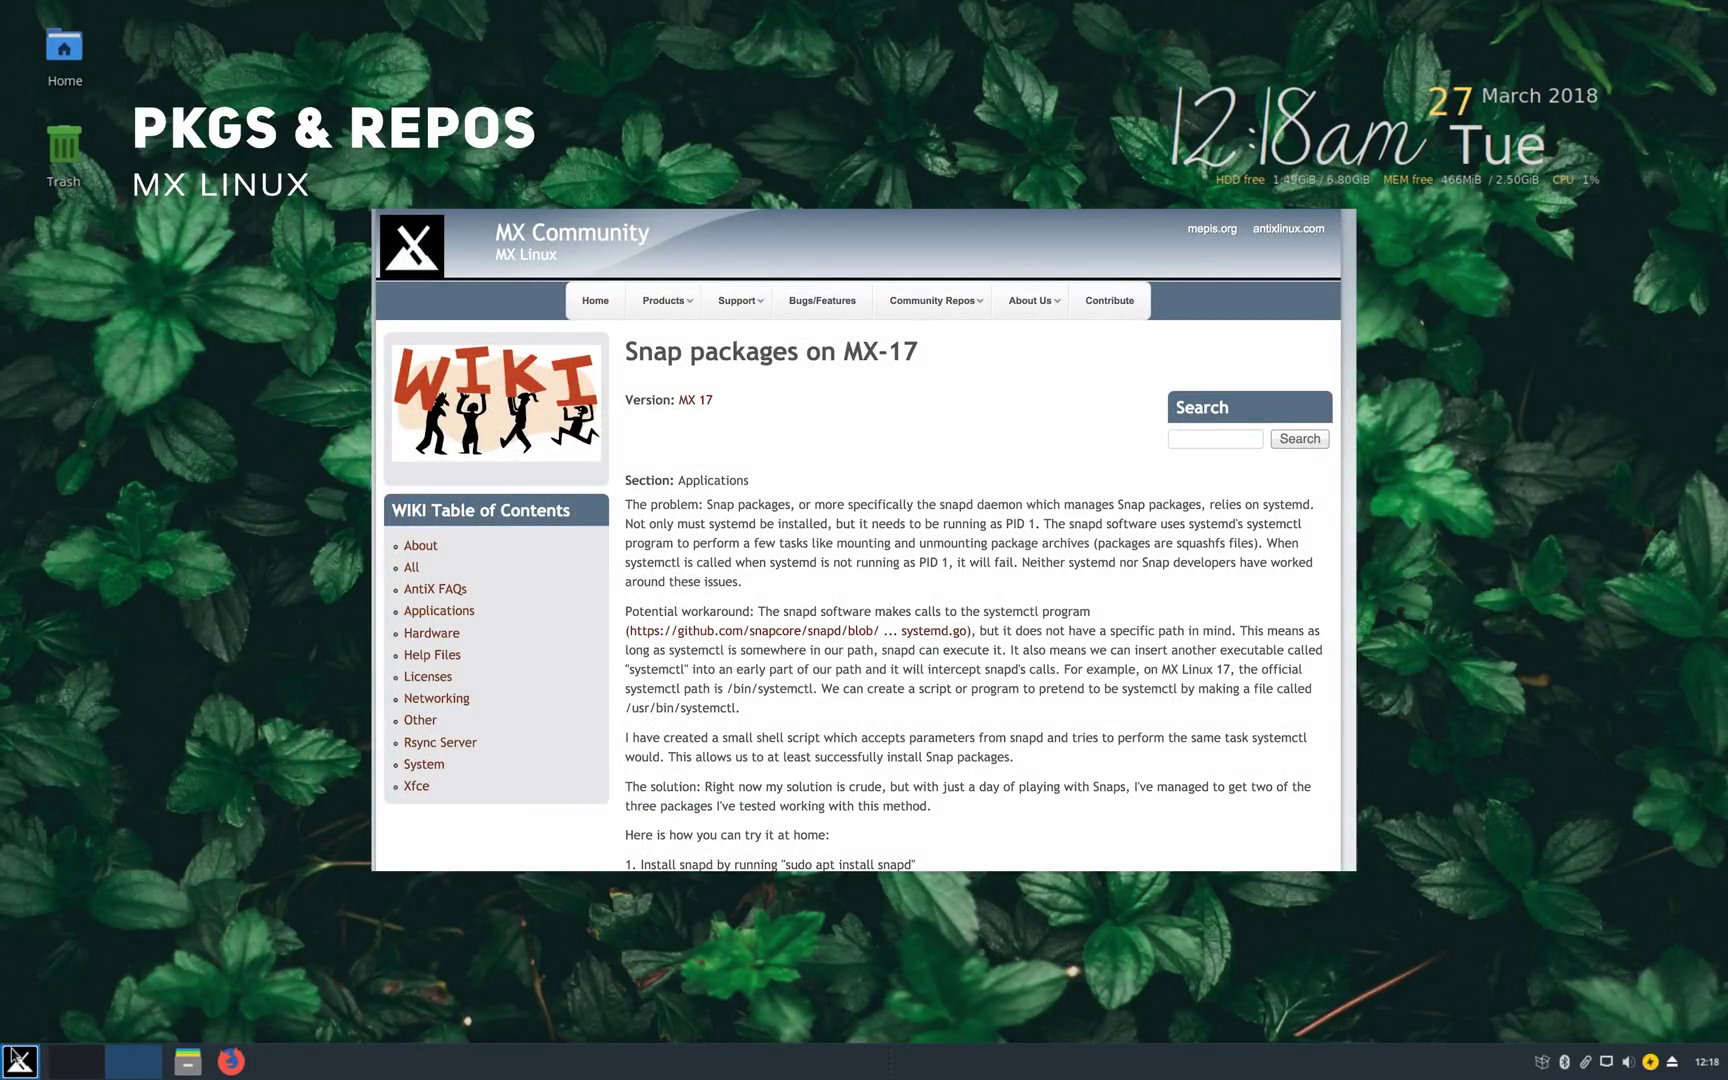
left_click(20, 1060)
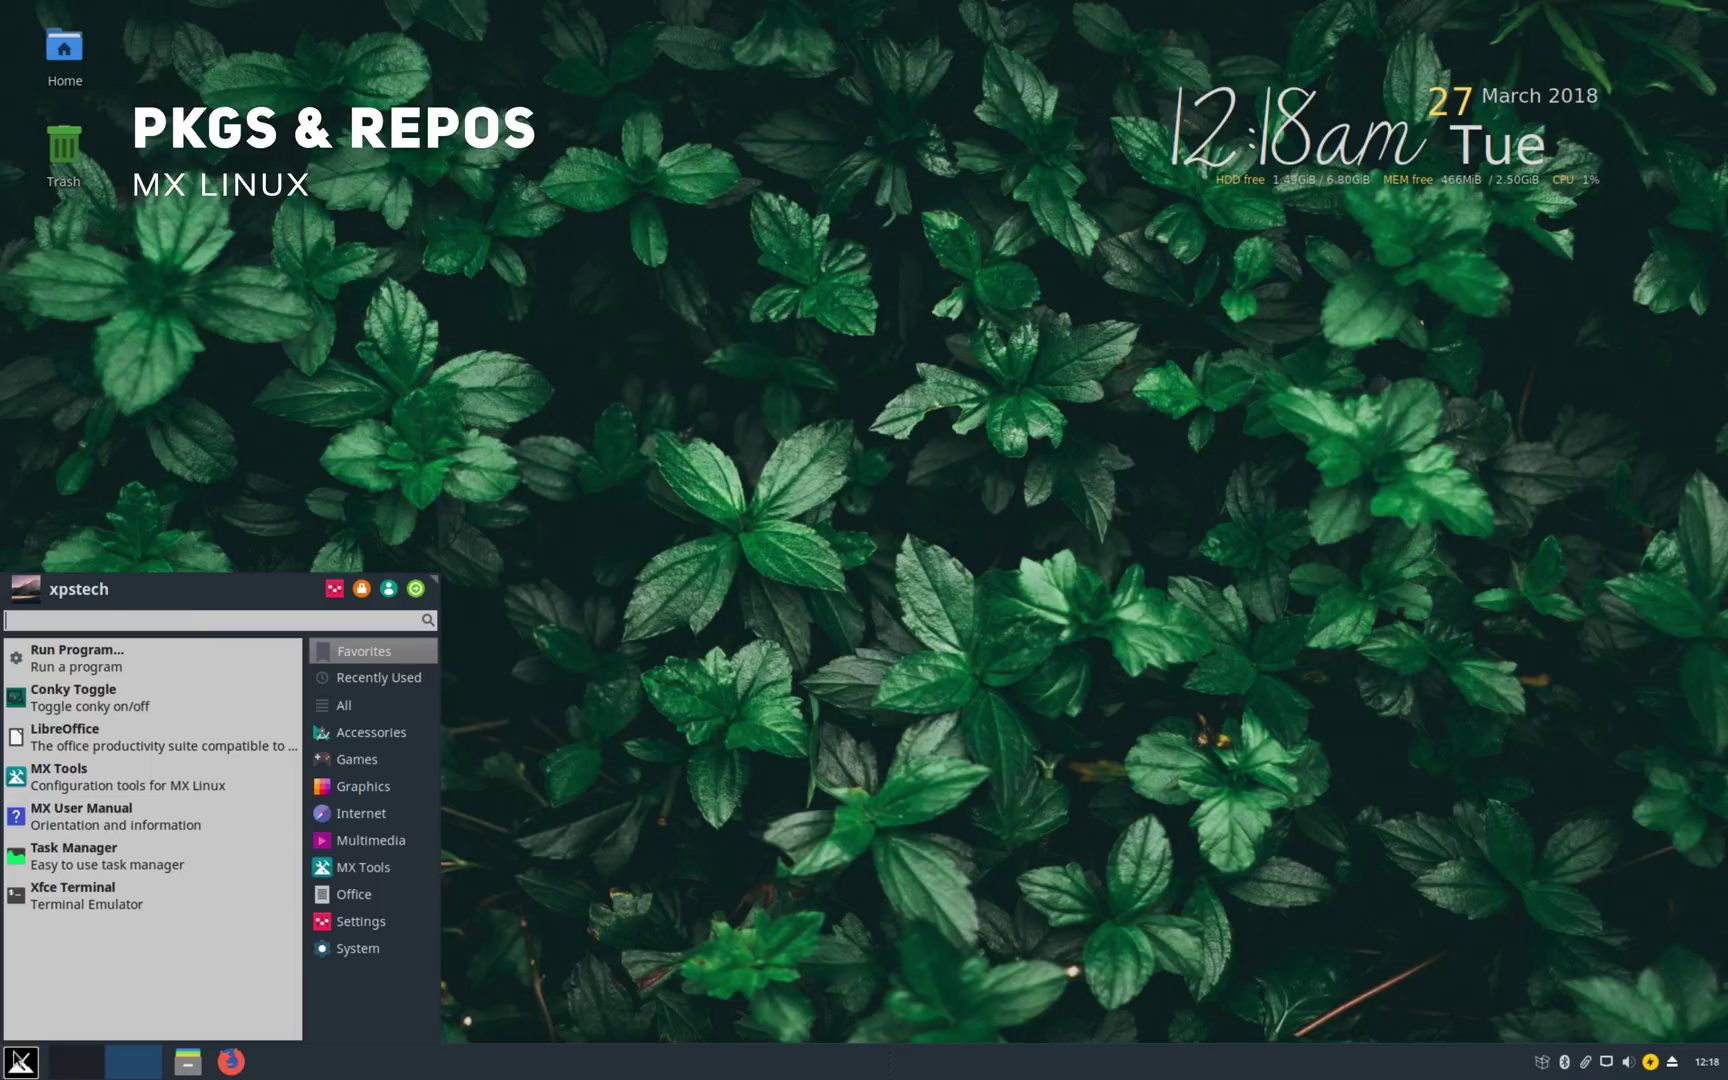
type("tas")
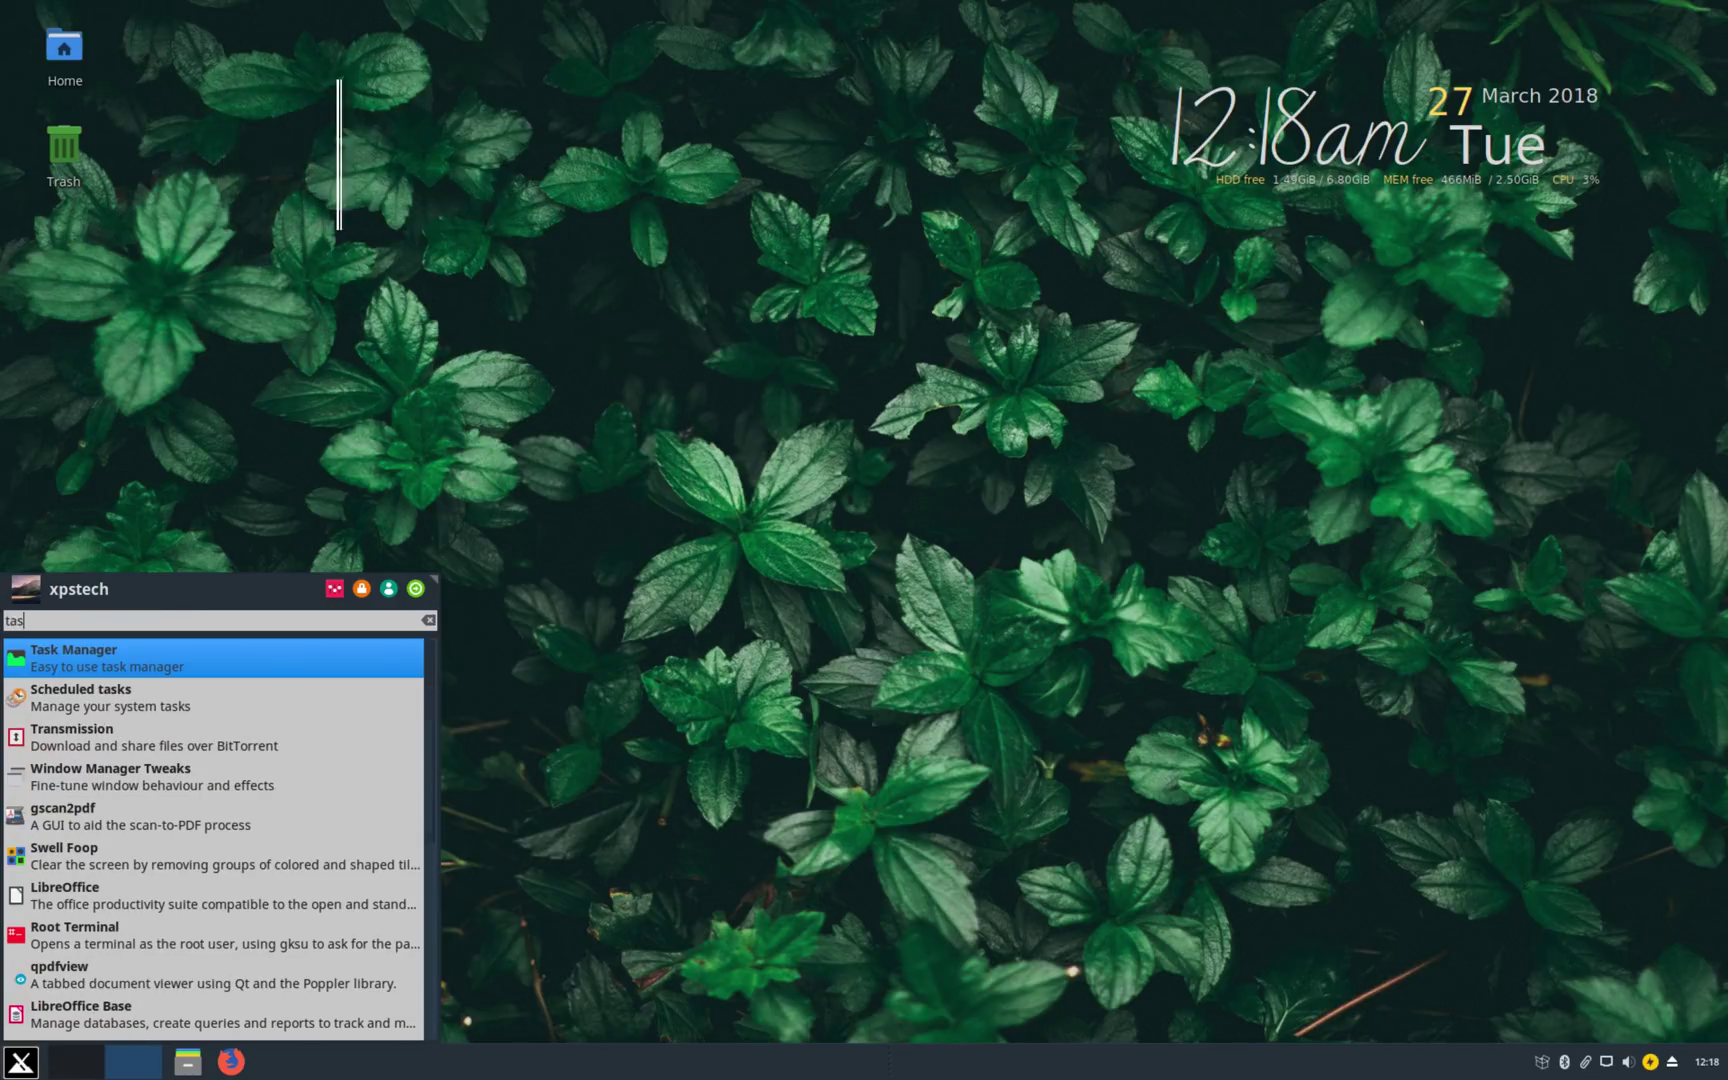
type("k")
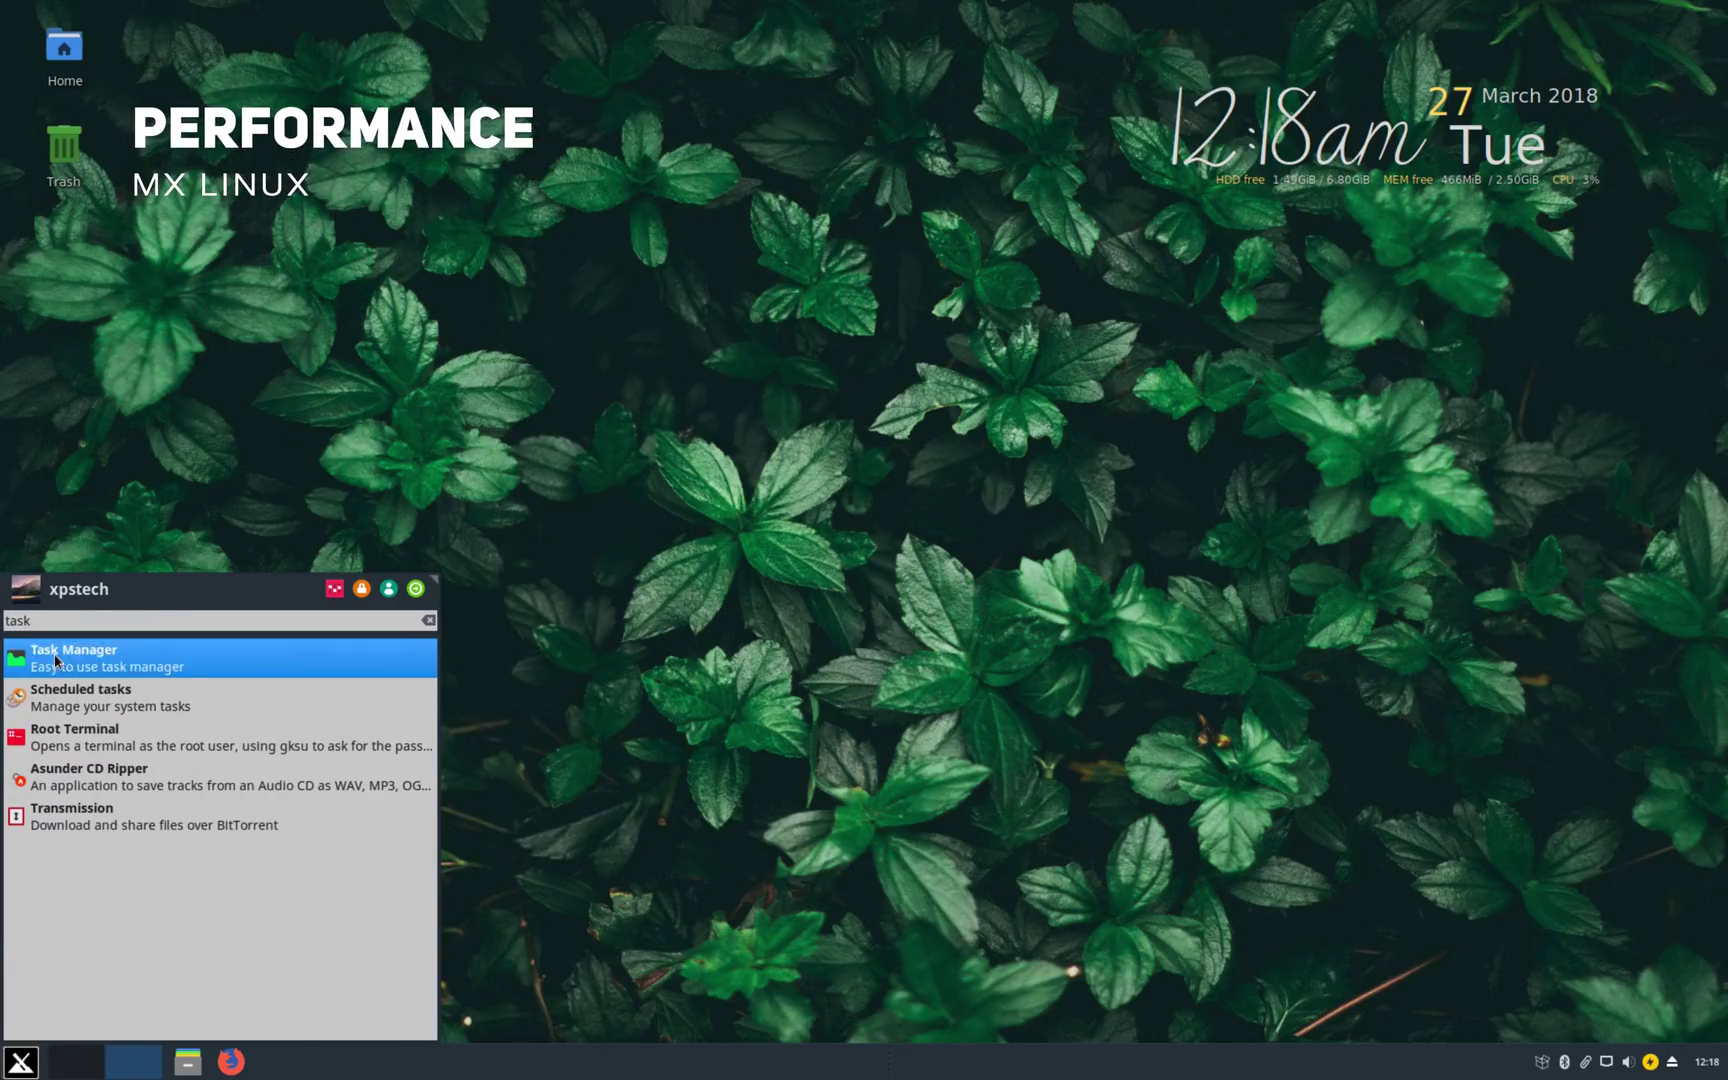
left_click(56, 660)
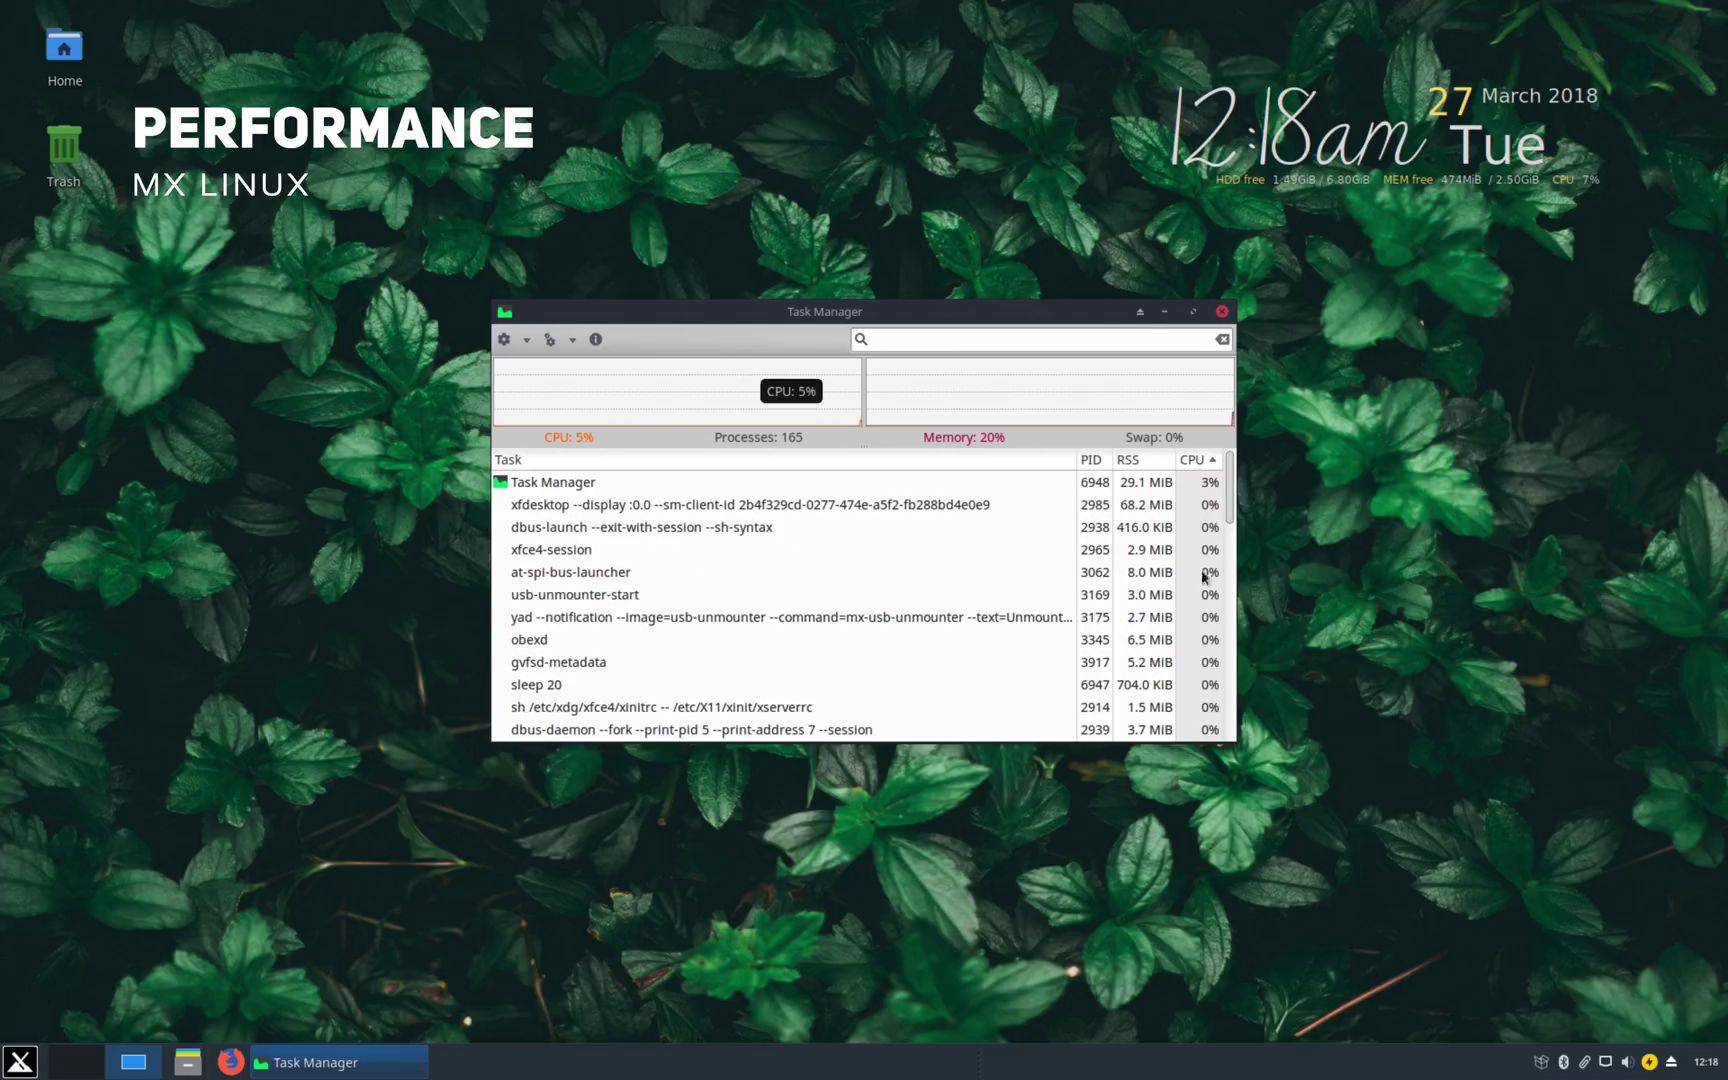